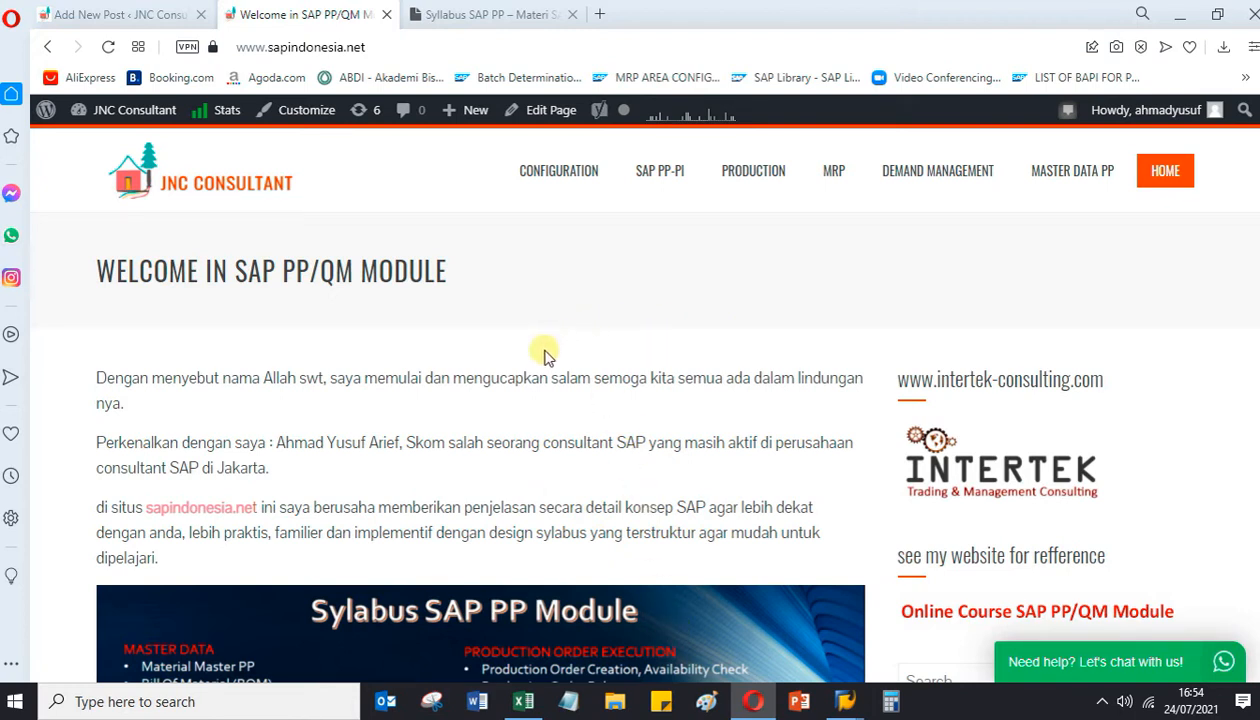
{"action": "left_click", "coordinate": [422, 44]}
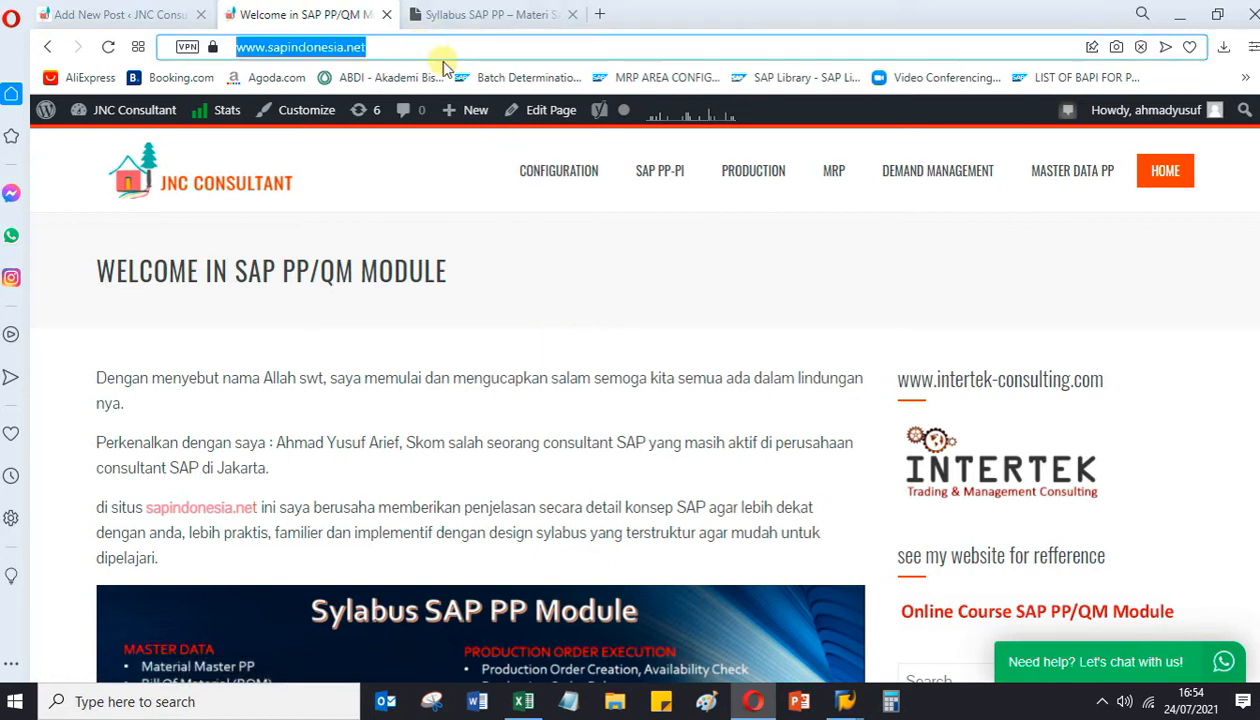
{"action": "left_click", "coordinate": [400, 45]}
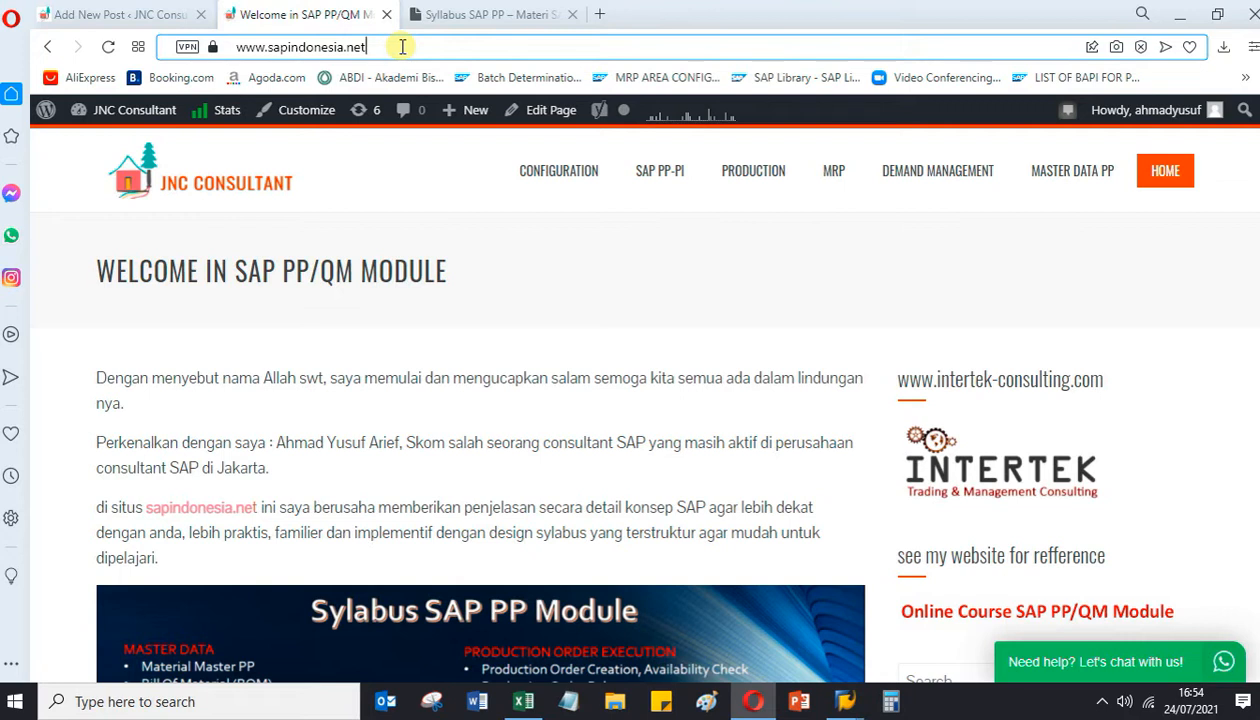
{"action": "left_click_drag", "start_coordinate": [402, 46], "coordinate": [183, 45]}
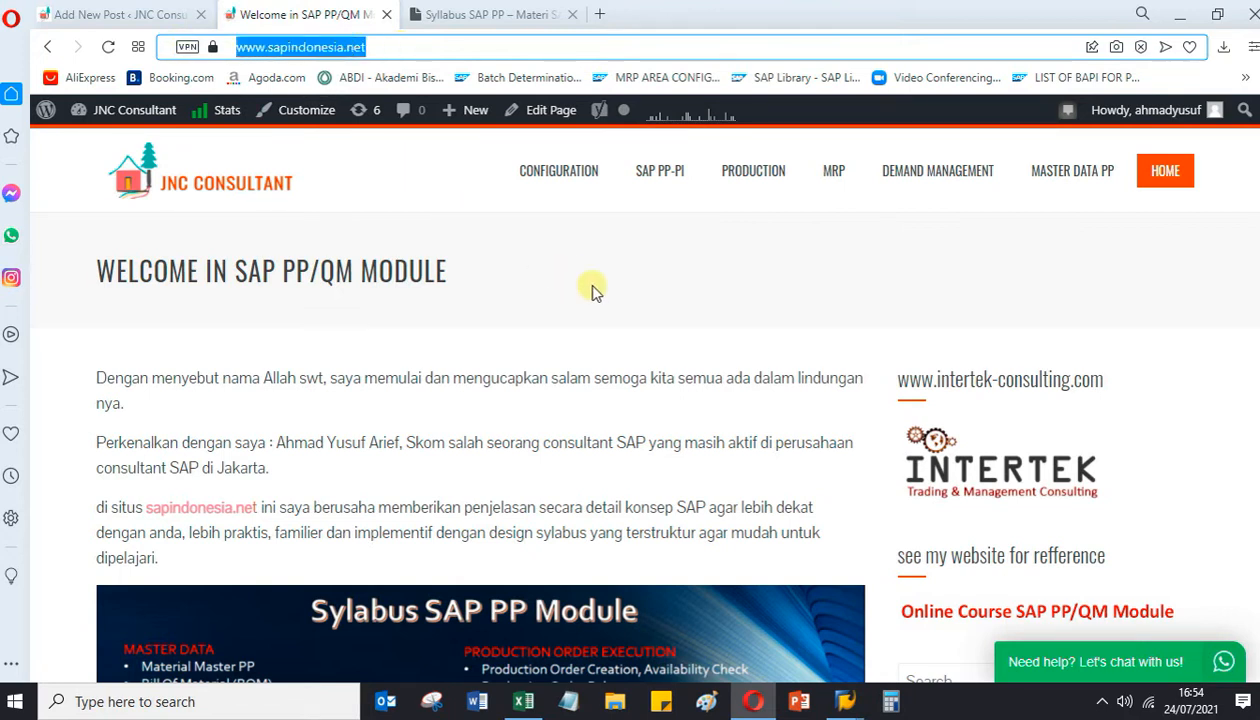
{"action": "scroll", "coordinate": [625, 368], "scroll_direction": "down", "scroll_amount": 2}
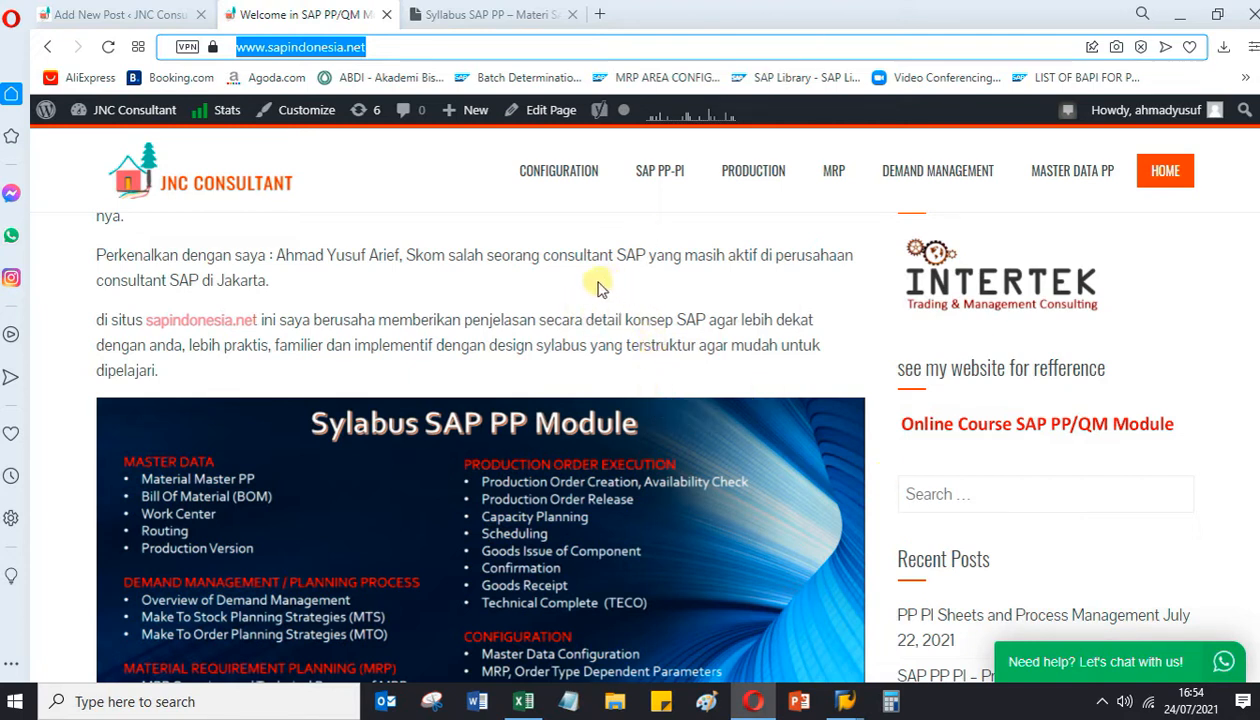
{"action": "left_click", "coordinate": [401, 47]}
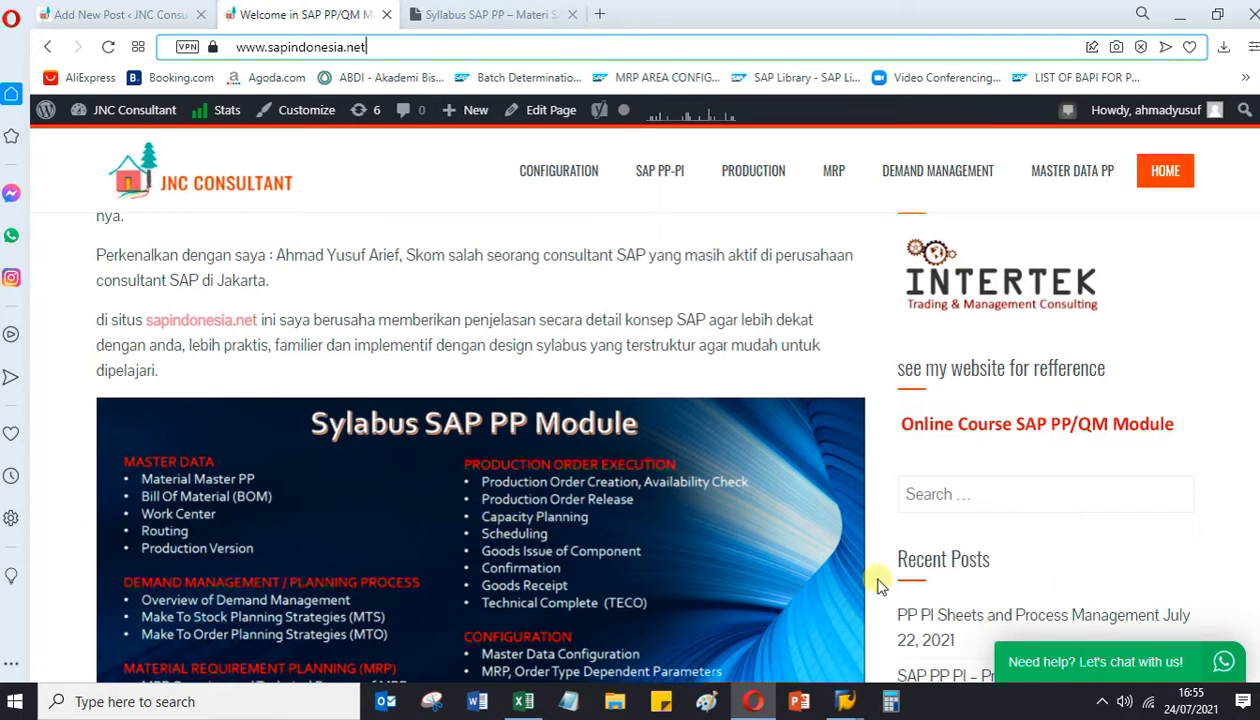
{"action": "scroll", "coordinate": [661, 526], "scroll_direction": "down", "scroll_amount": 2}
{"action": "scroll", "coordinate": [664, 528], "scroll_direction": "up", "scroll_amount": 4}
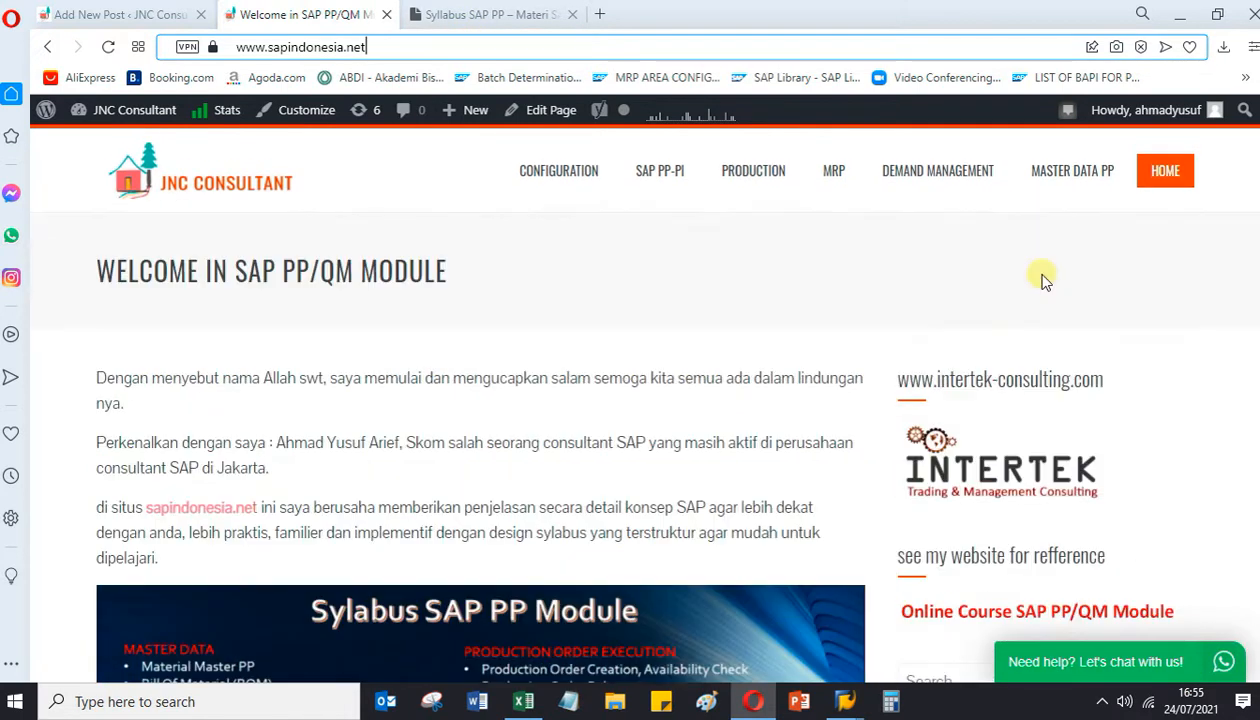
Open the "Master Data Work Center 3" article from the Master Data PP category and examine its content and web address.
{"action": "left_click", "coordinate": [1055, 178]}
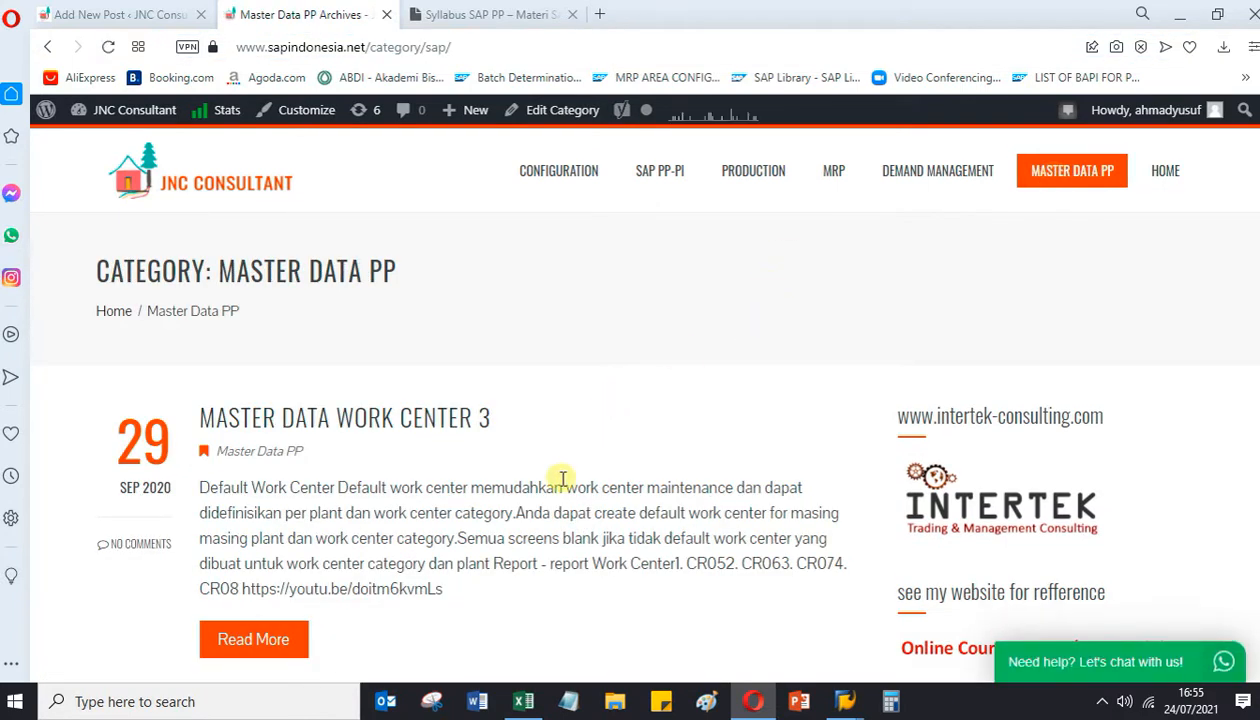
{"action": "left_click", "coordinate": [254, 640]}
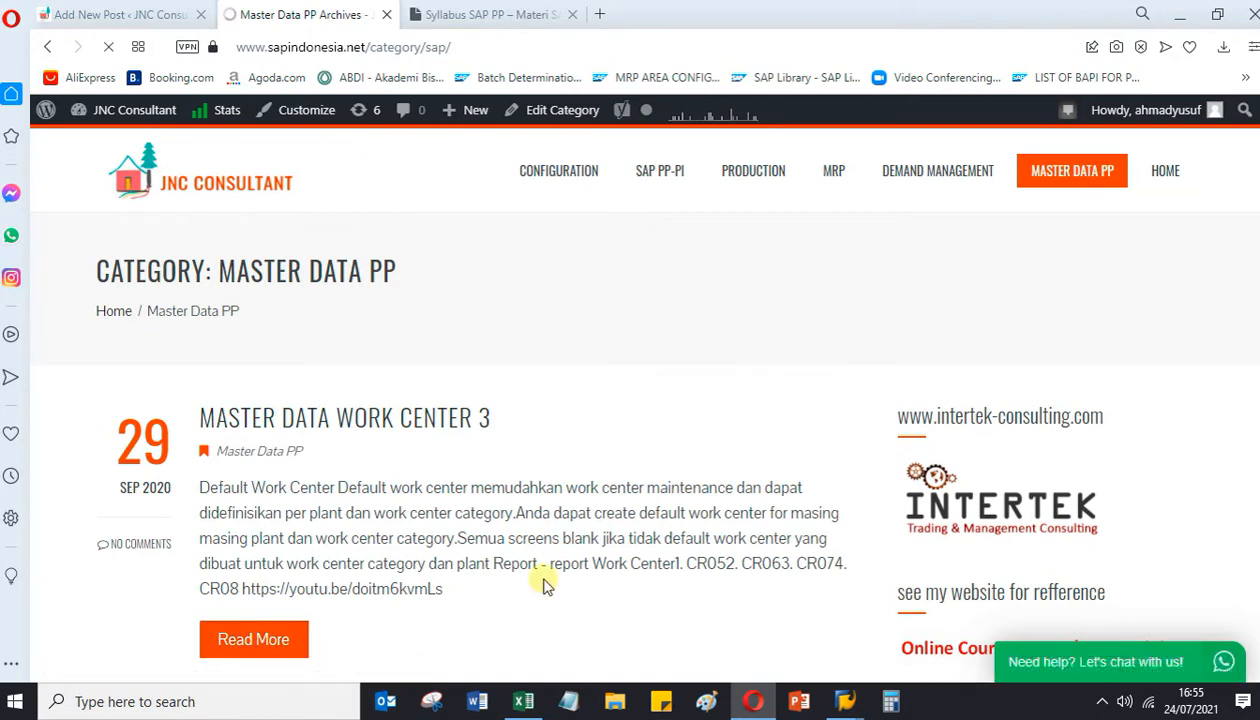
{"action": "scroll", "coordinate": [440, 540], "scroll_direction": "down", "scroll_amount": 3}
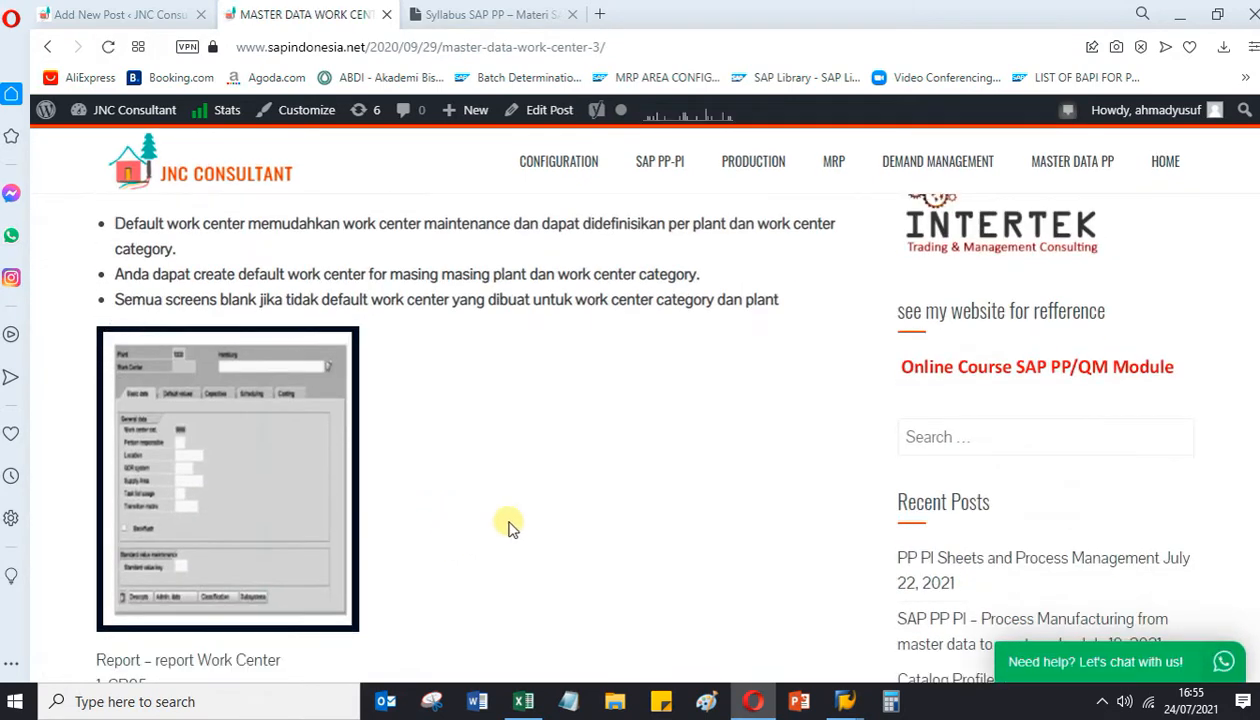
{"action": "scroll", "coordinate": [508, 527], "scroll_direction": "down", "scroll_amount": 10}
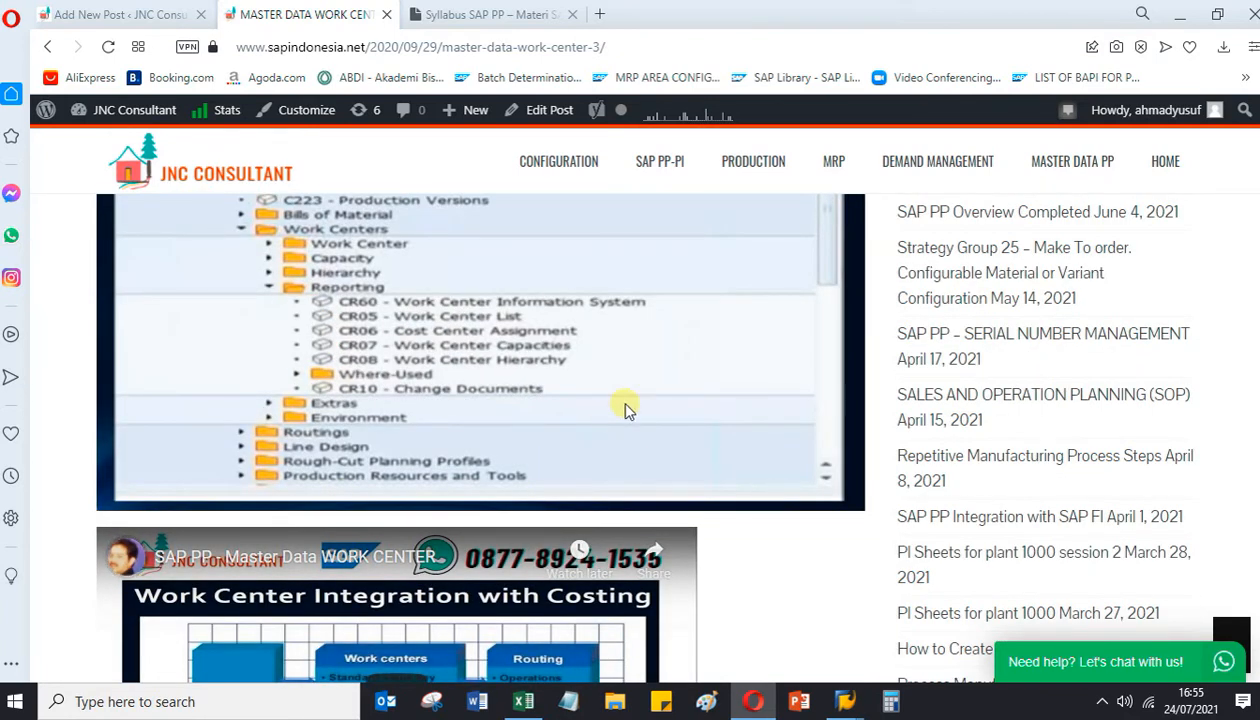
{"action": "scroll", "coordinate": [627, 408], "scroll_direction": "up", "scroll_amount": 3}
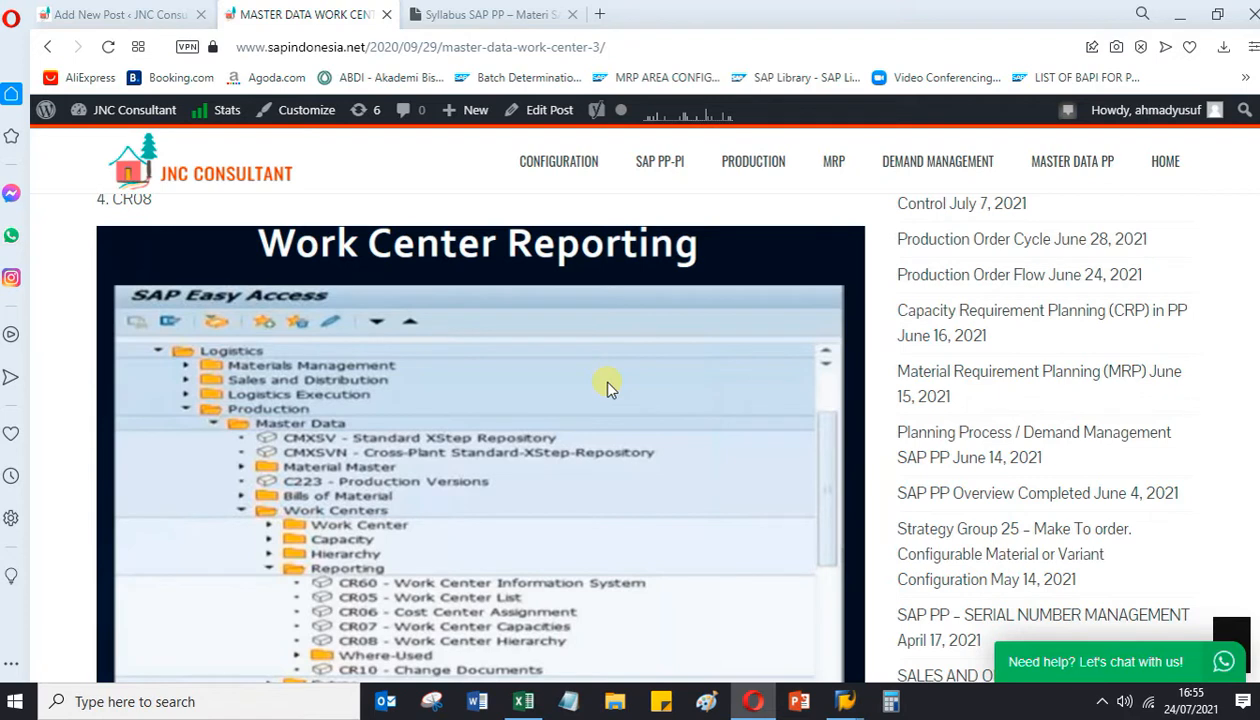
{"action": "left_click", "coordinate": [699, 47]}
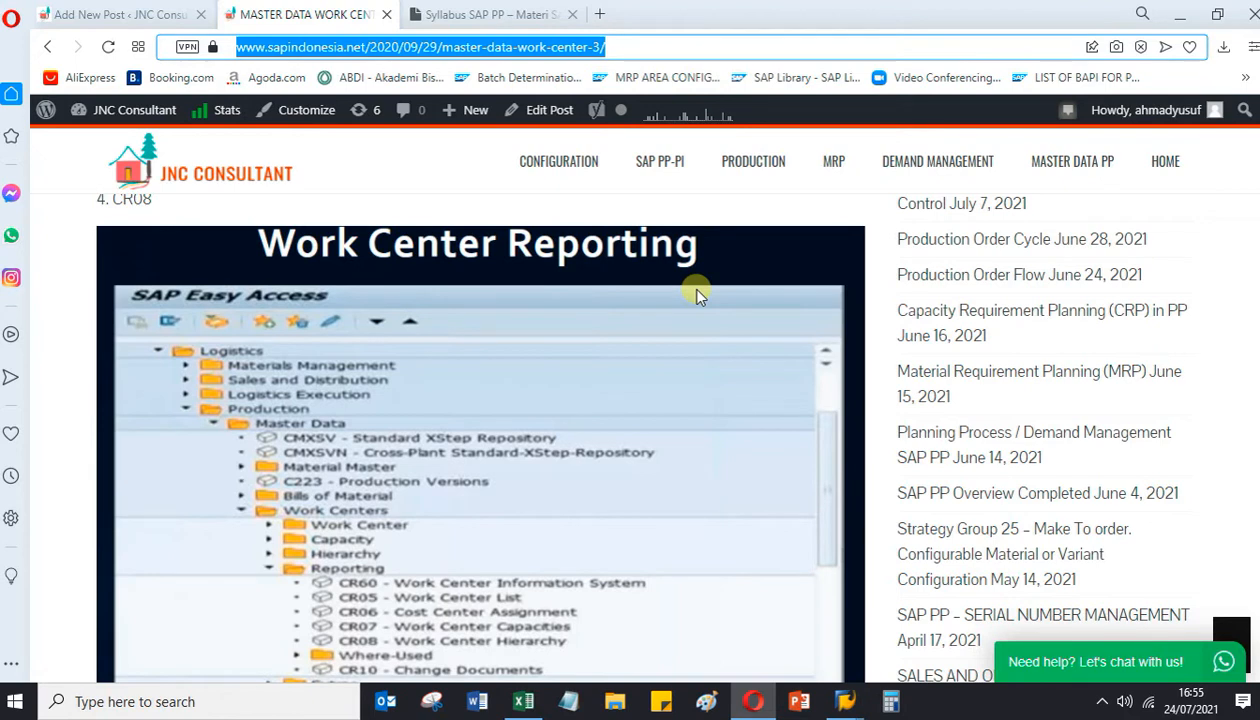
{"action": "left_click", "coordinate": [472, 13]}
{"action": "left_click", "coordinate": [591, 46]}
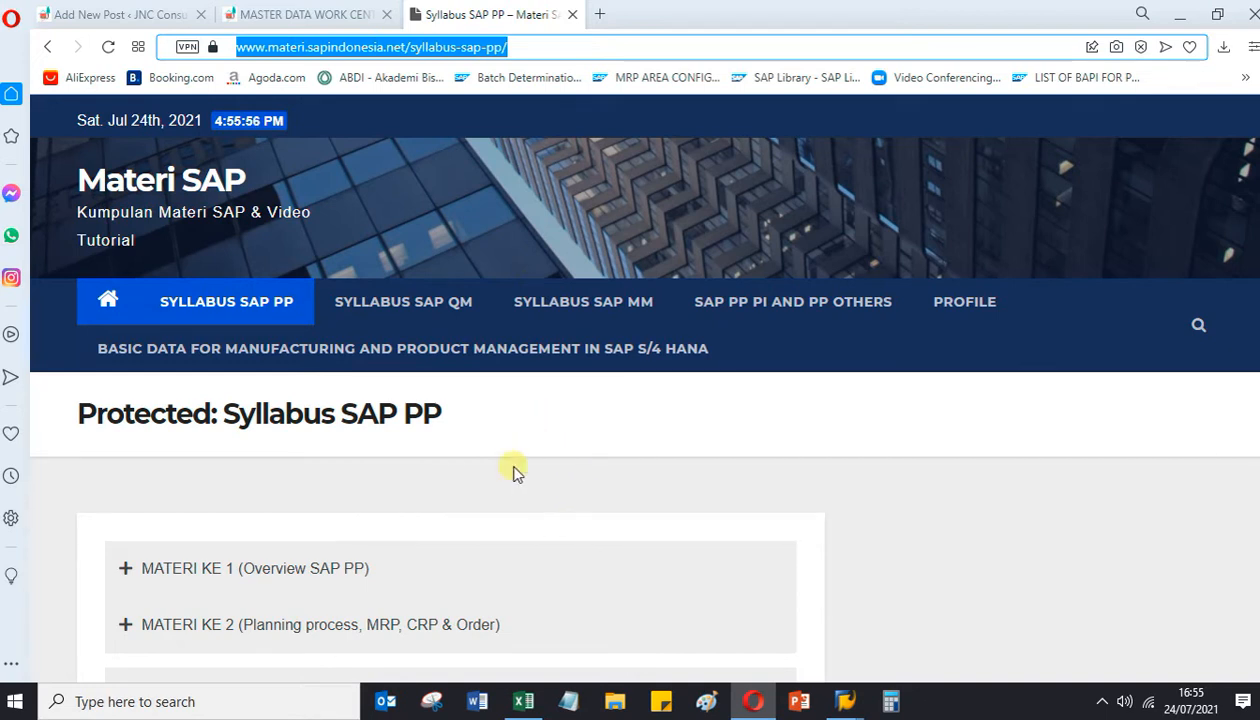
{"action": "scroll", "coordinate": [512, 495], "scroll_direction": "down", "scroll_amount": 1}
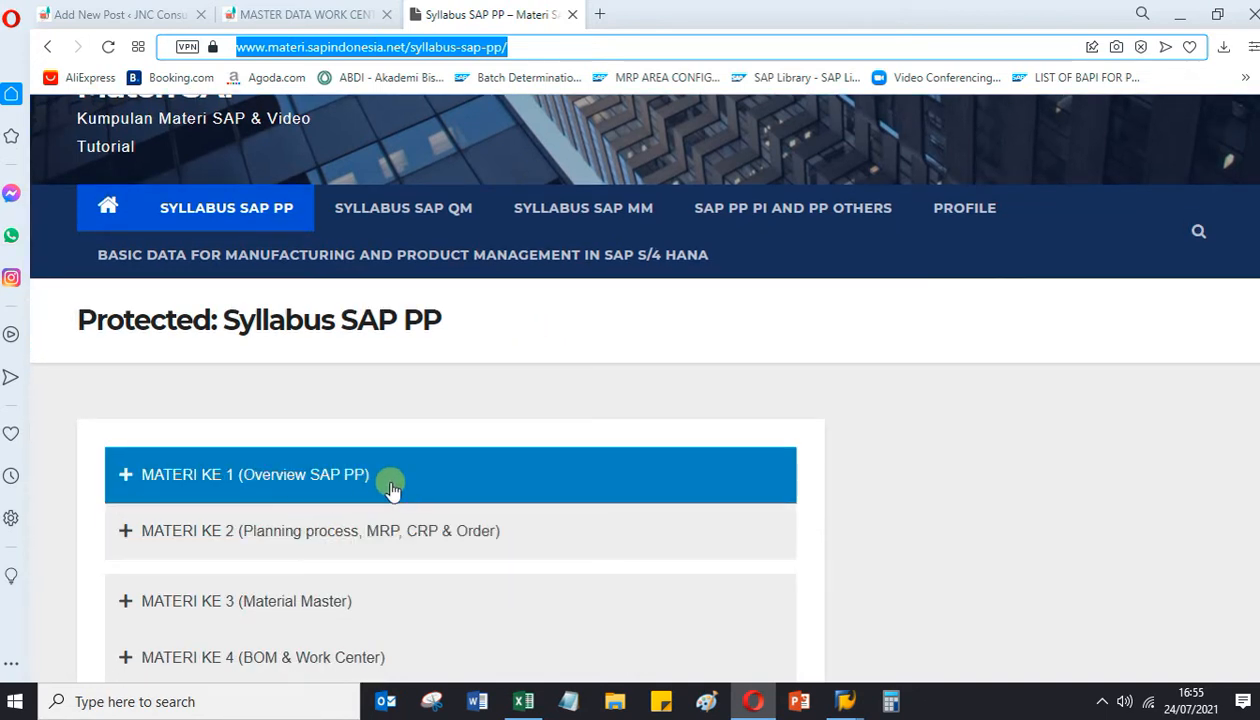
{"action": "scroll", "coordinate": [400, 485], "scroll_direction": "down", "scroll_amount": 1}
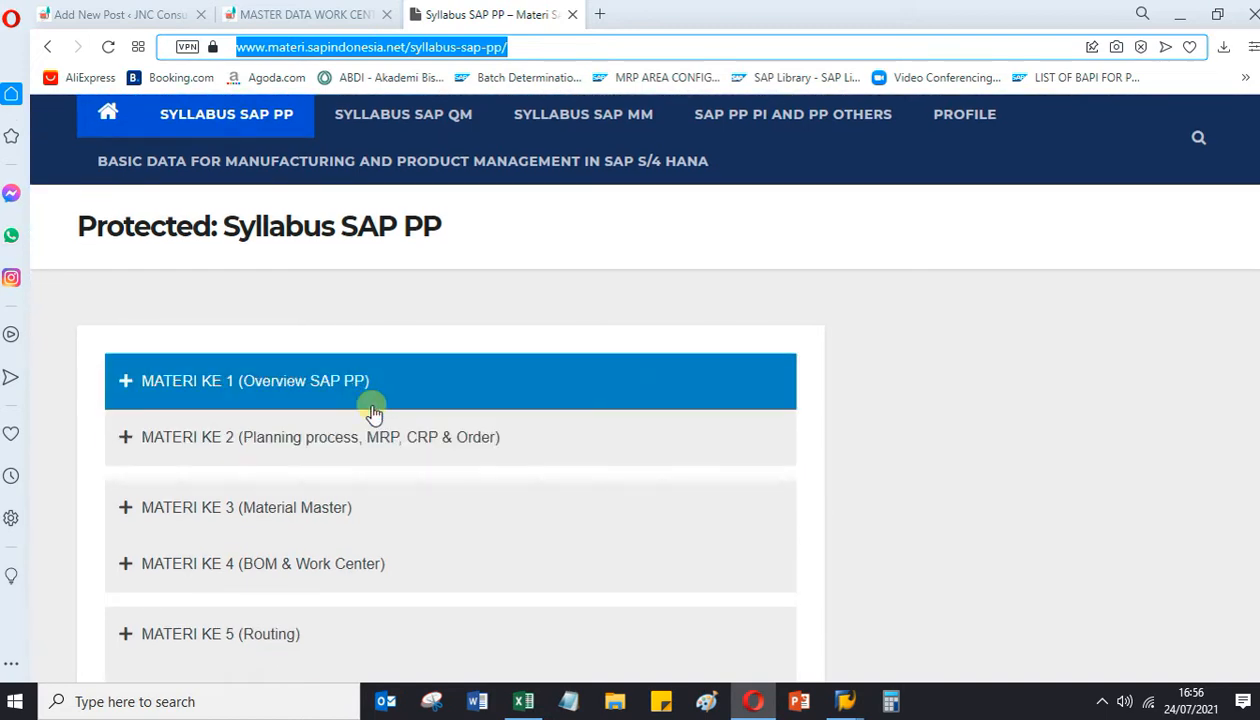
{"action": "scroll", "coordinate": [402, 422], "scroll_direction": "down", "scroll_amount": 2}
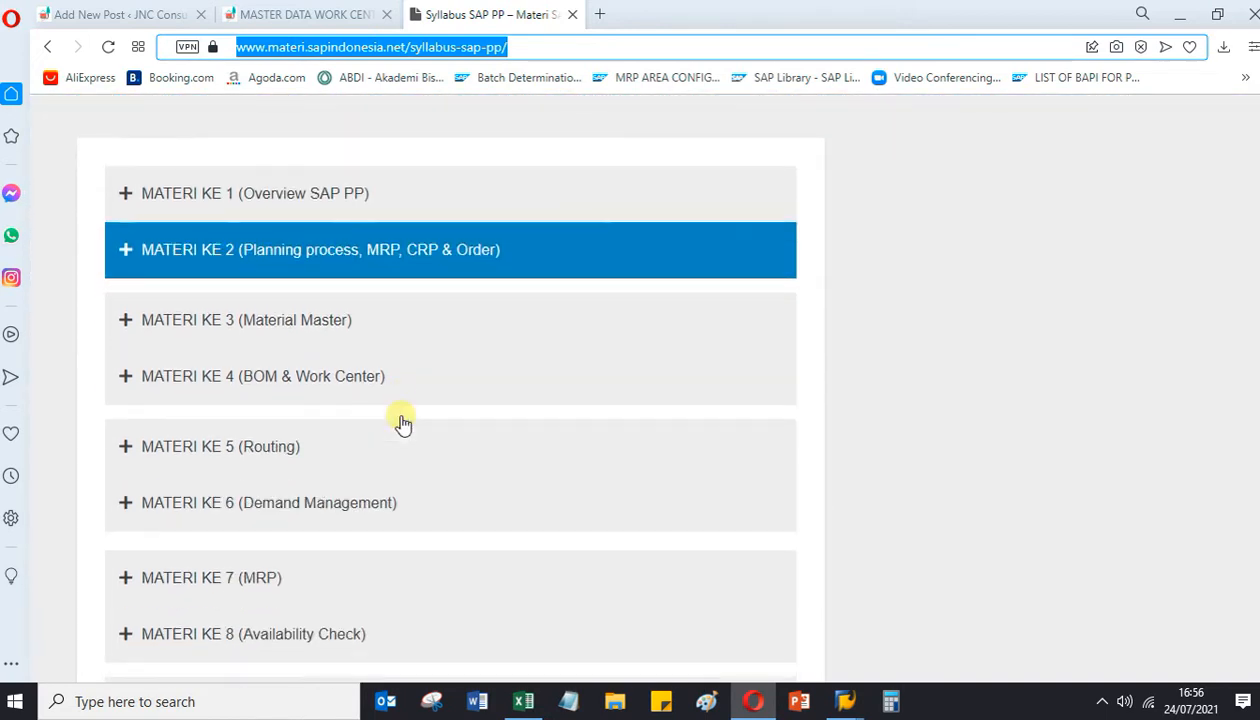
{"action": "scroll", "coordinate": [402, 422], "scroll_direction": "down", "scroll_amount": 2}
{"action": "scroll", "coordinate": [428, 420], "scroll_direction": "up", "scroll_amount": 4}
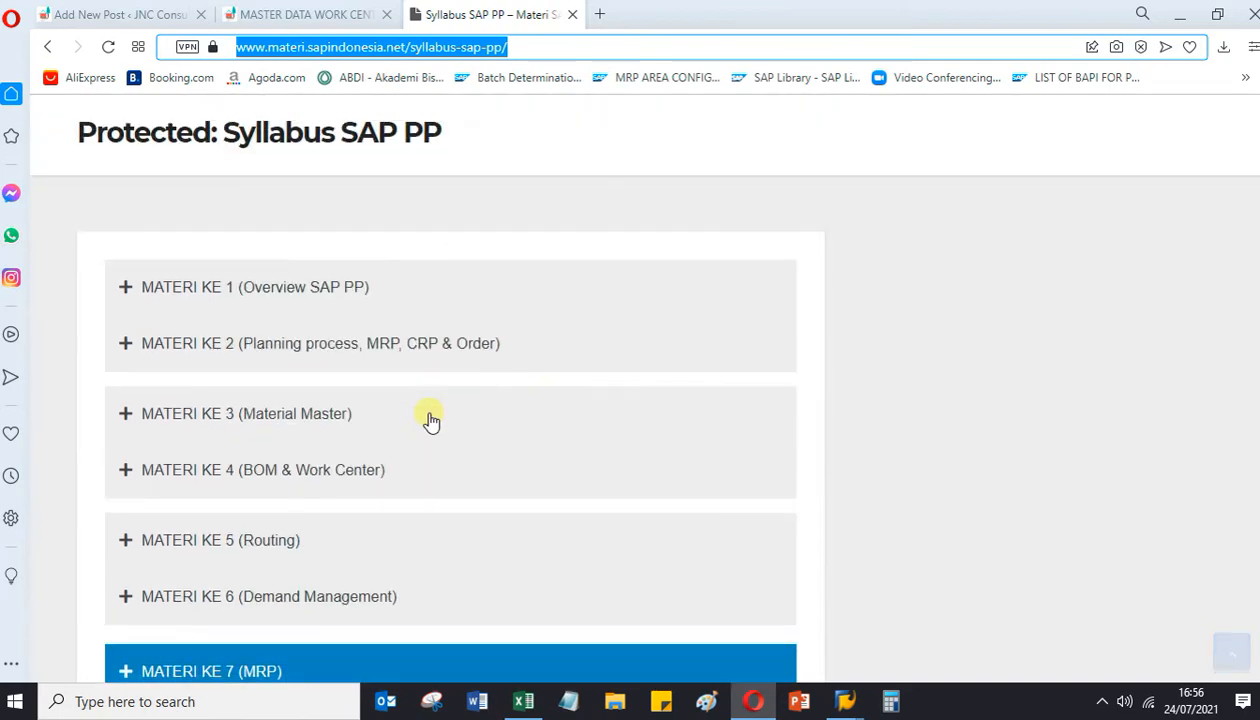
Expand and collapse MATERI KE 1 (Overview SAP PP), and look through the lesson list down to MATERI KE 24.
{"action": "left_click", "coordinate": [401, 290]}
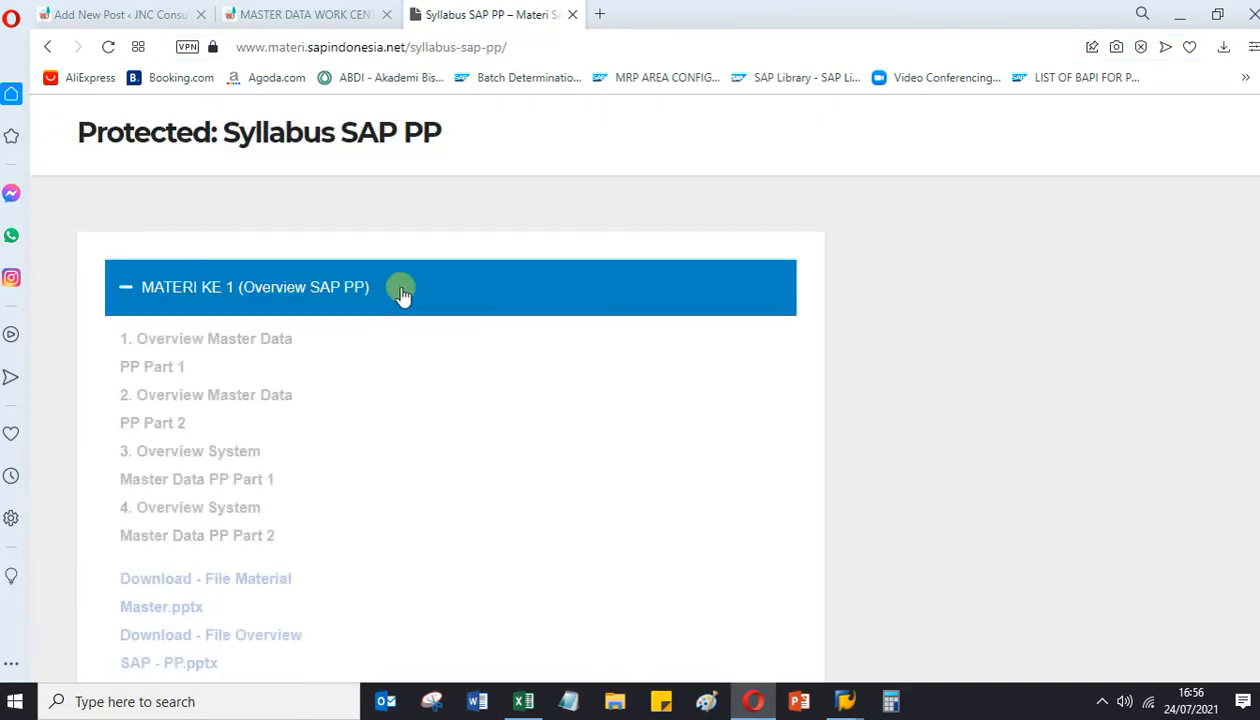
{"action": "left_click", "coordinate": [125, 290]}
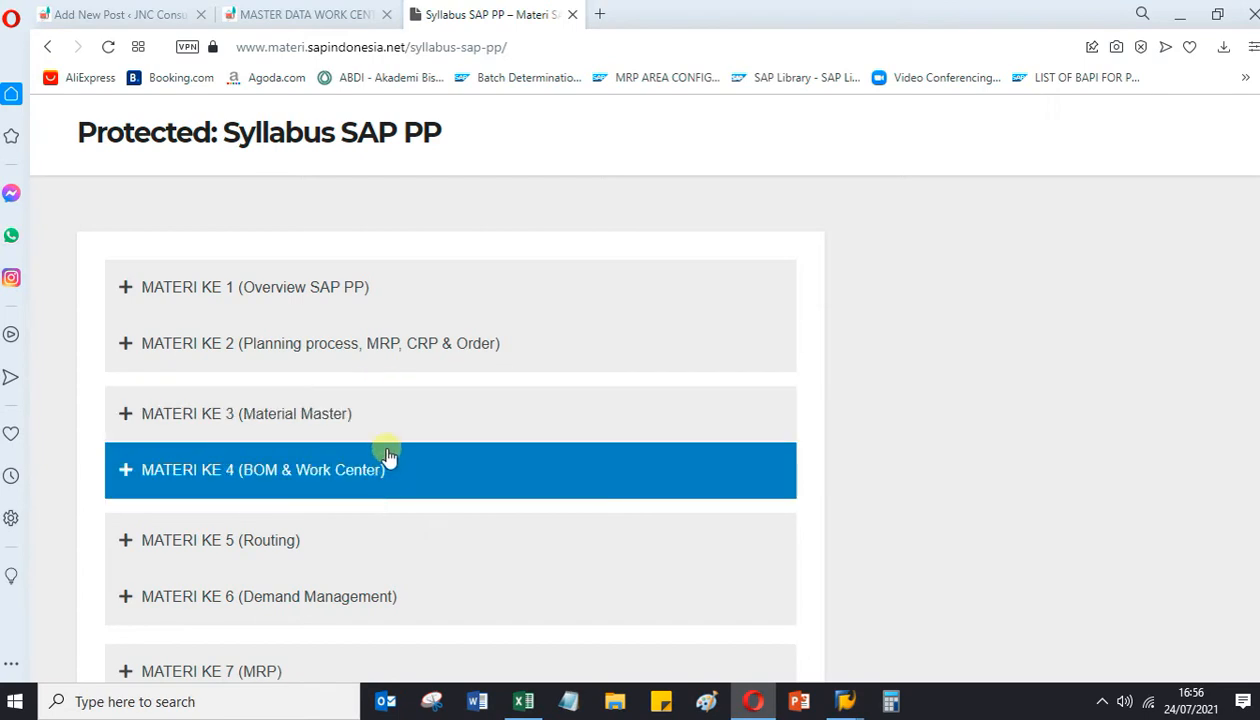
{"action": "scroll", "coordinate": [385, 455], "scroll_direction": "down", "scroll_amount": 1}
{"action": "scroll", "coordinate": [415, 450], "scroll_direction": "down", "scroll_amount": 13}
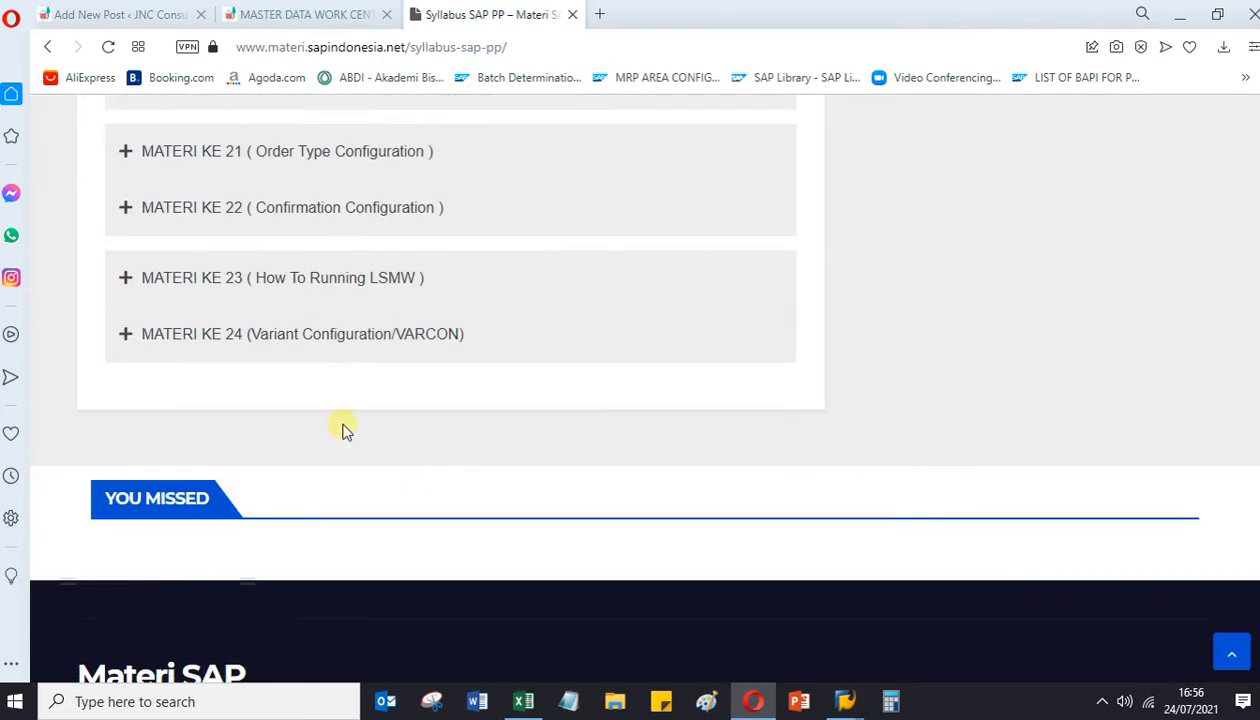
{"action": "scroll", "coordinate": [300, 340], "scroll_direction": "up", "scroll_amount": 14}
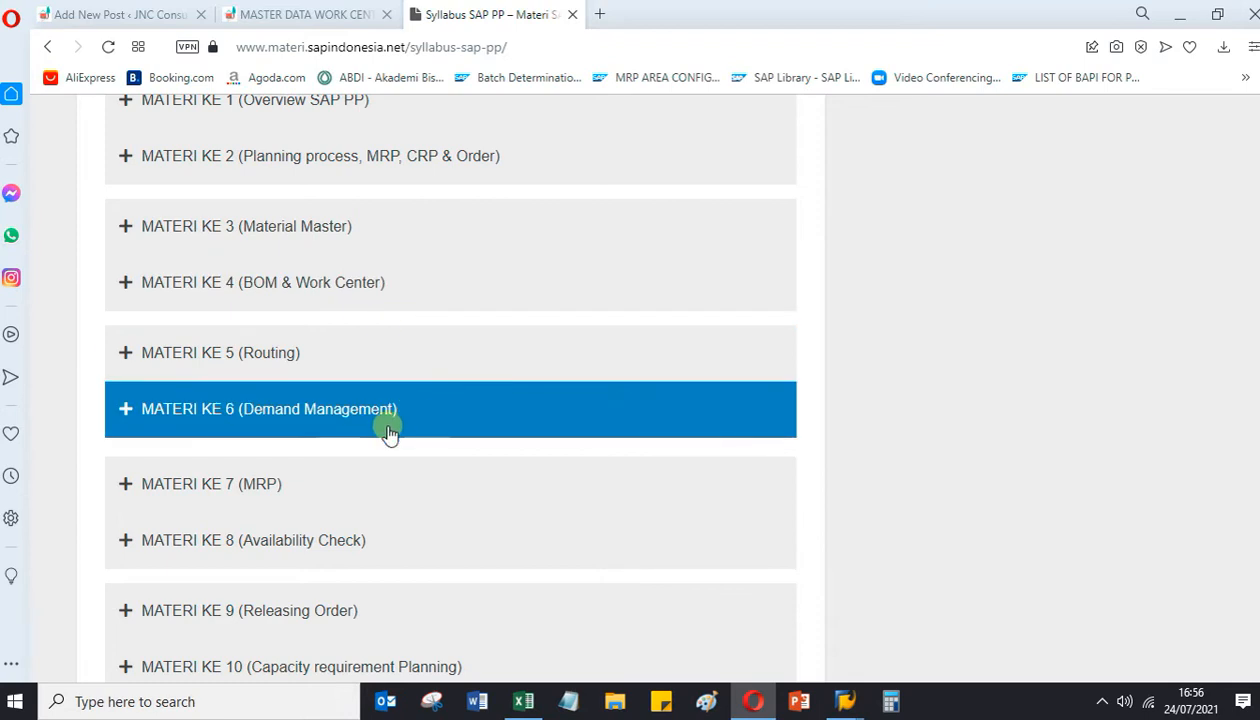
Expand MATERI KE 7 (MRP), examine its download files and videos, and collapse the lesson again.
{"action": "left_click", "coordinate": [305, 490]}
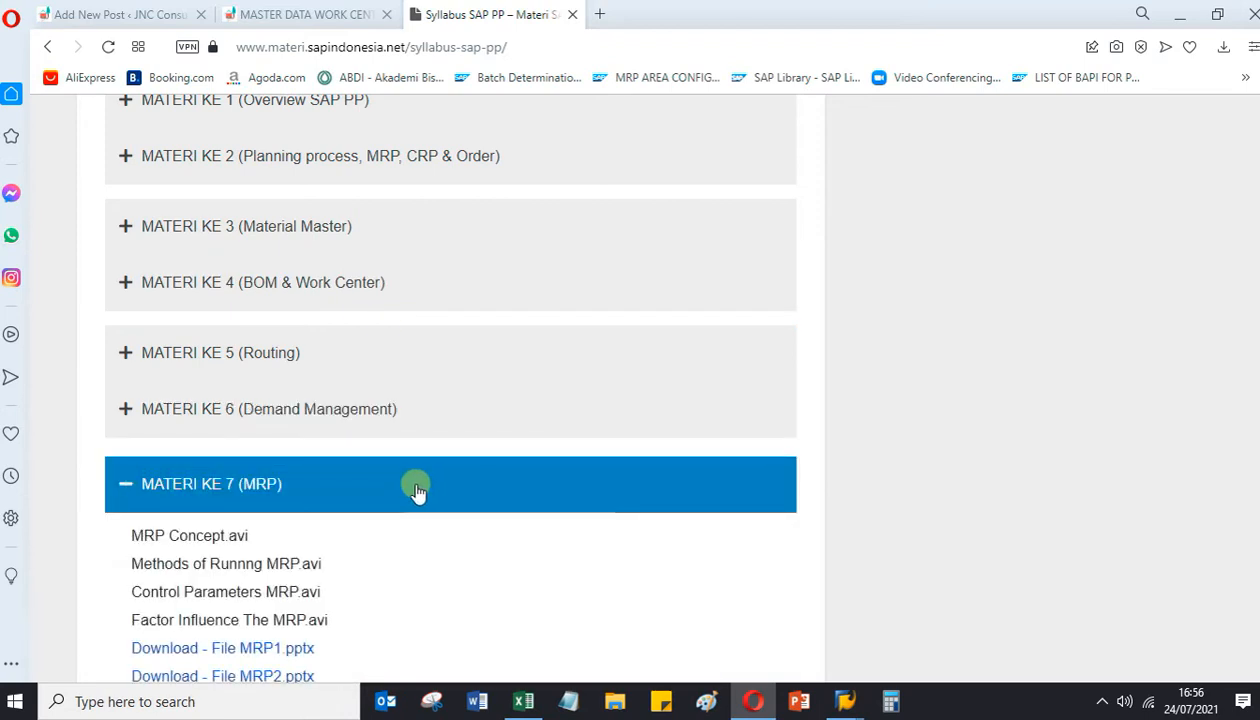
{"action": "scroll", "coordinate": [418, 490], "scroll_direction": "down", "scroll_amount": 4}
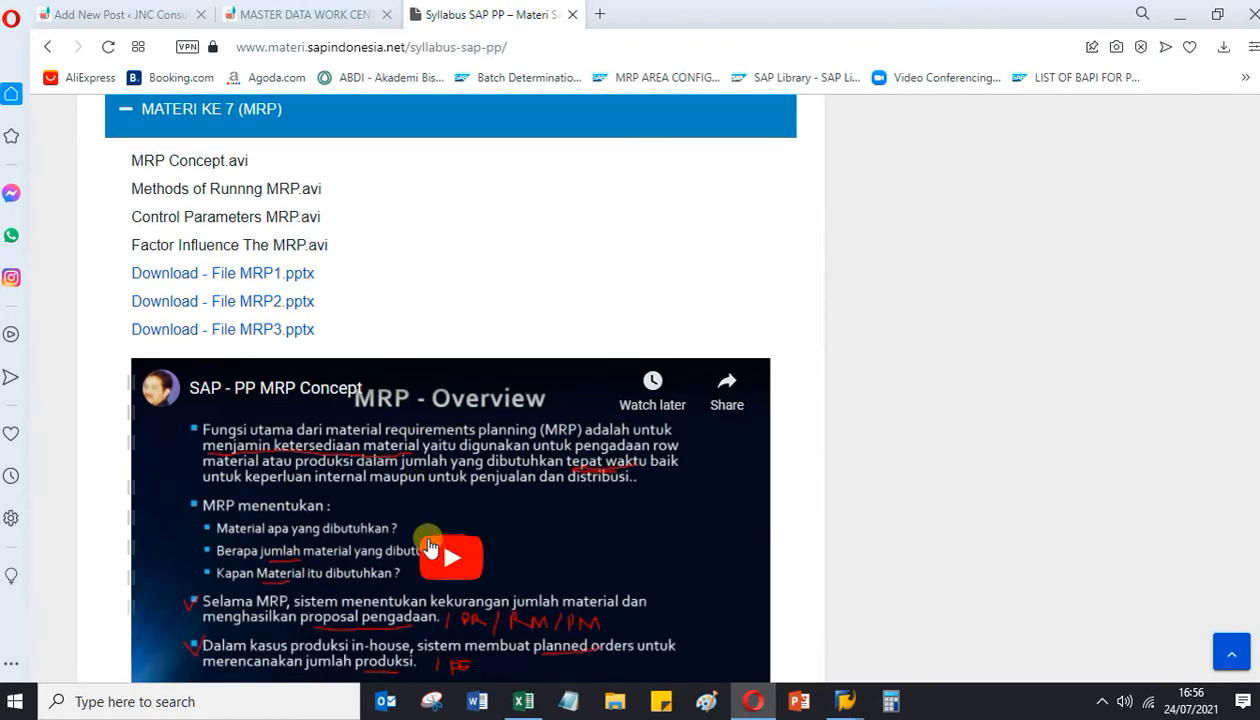
{"action": "scroll", "coordinate": [428, 548], "scroll_direction": "down", "scroll_amount": 2}
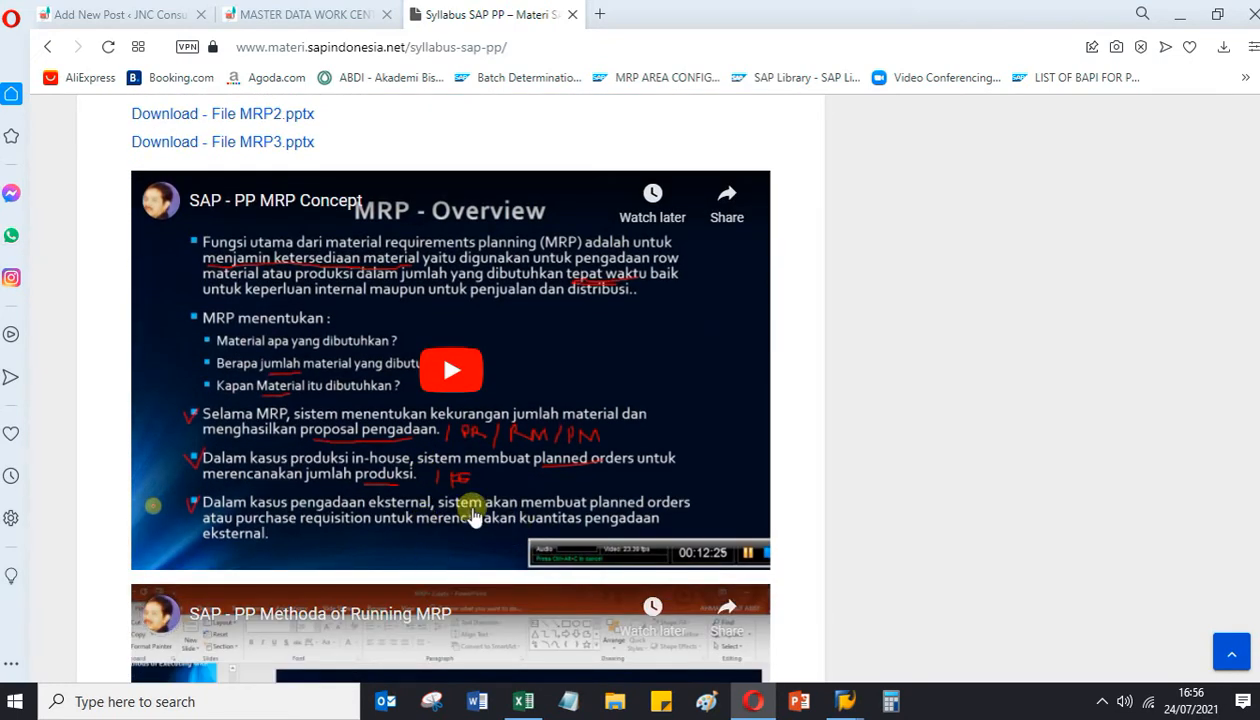
{"action": "scroll", "coordinate": [470, 490], "scroll_direction": "up", "scroll_amount": 2}
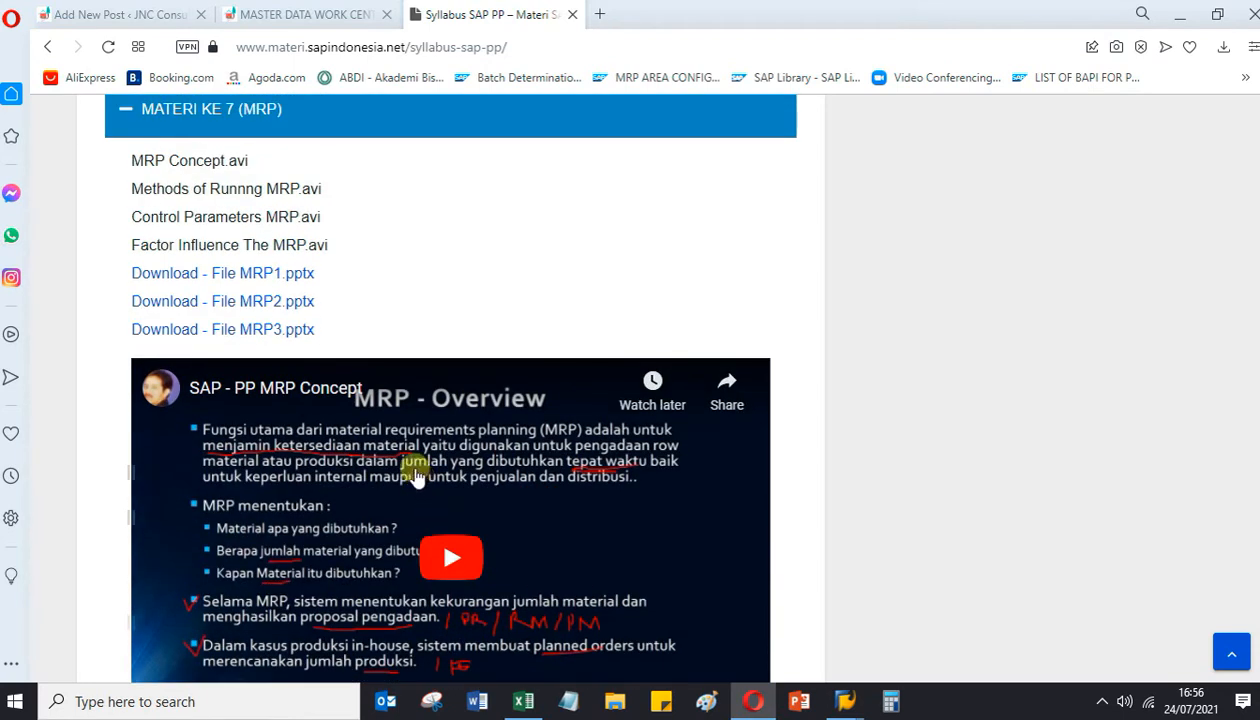
{"action": "left_click", "coordinate": [126, 112]}
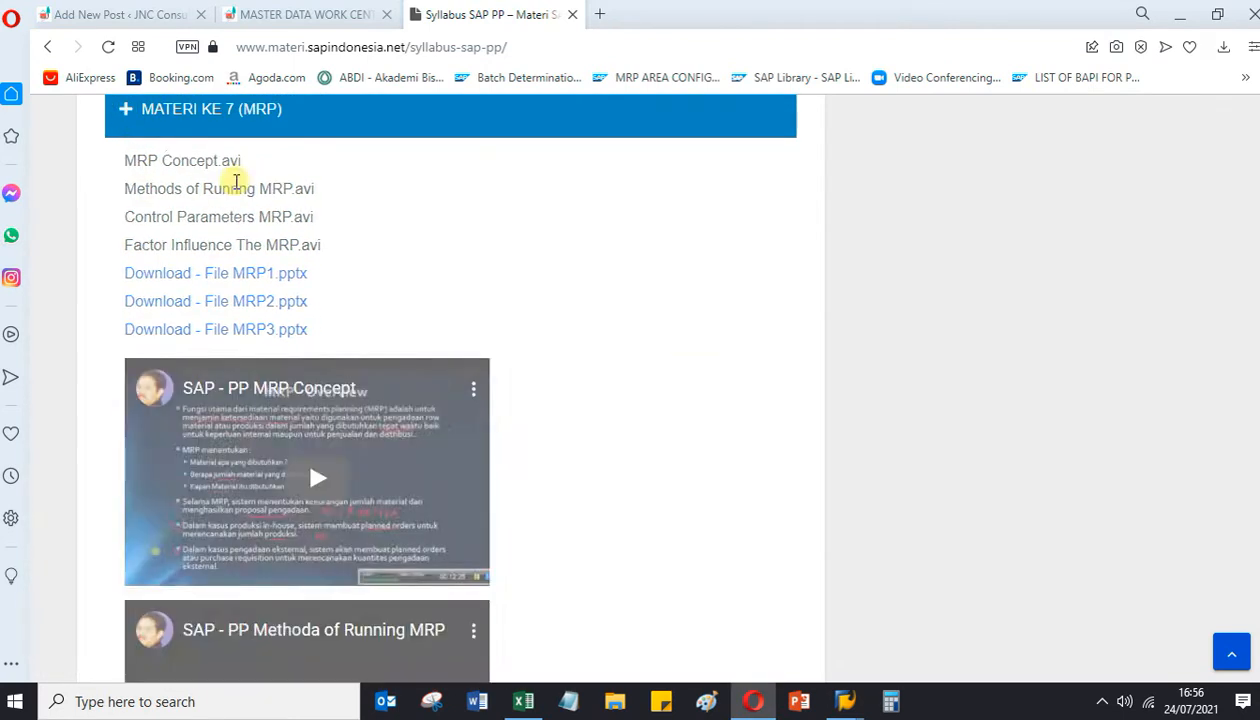
Expand the lessons MATERI KE 20 (Planning, MRP Configuration) and MATERI KE 21 (Order Type Configuration) to view their material.
{"action": "scroll", "coordinate": [374, 554], "scroll_direction": "down", "scroll_amount": 2}
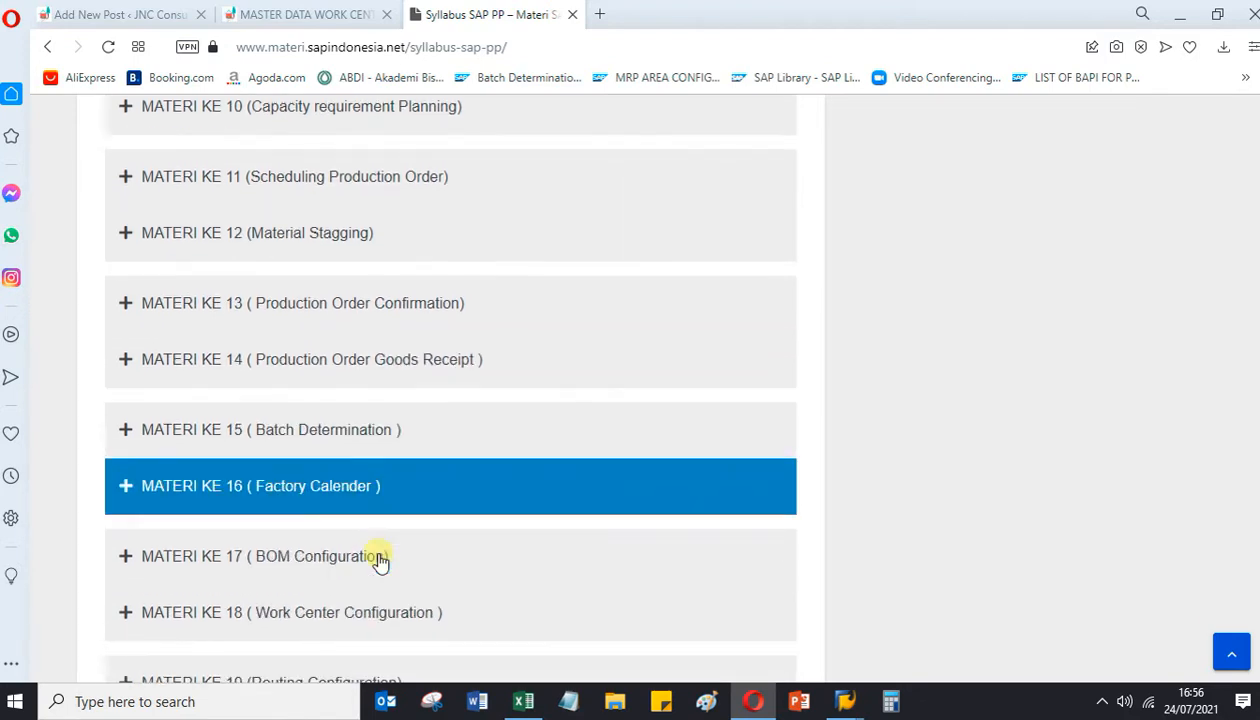
{"action": "scroll", "coordinate": [400, 548], "scroll_direction": "up", "scroll_amount": 3}
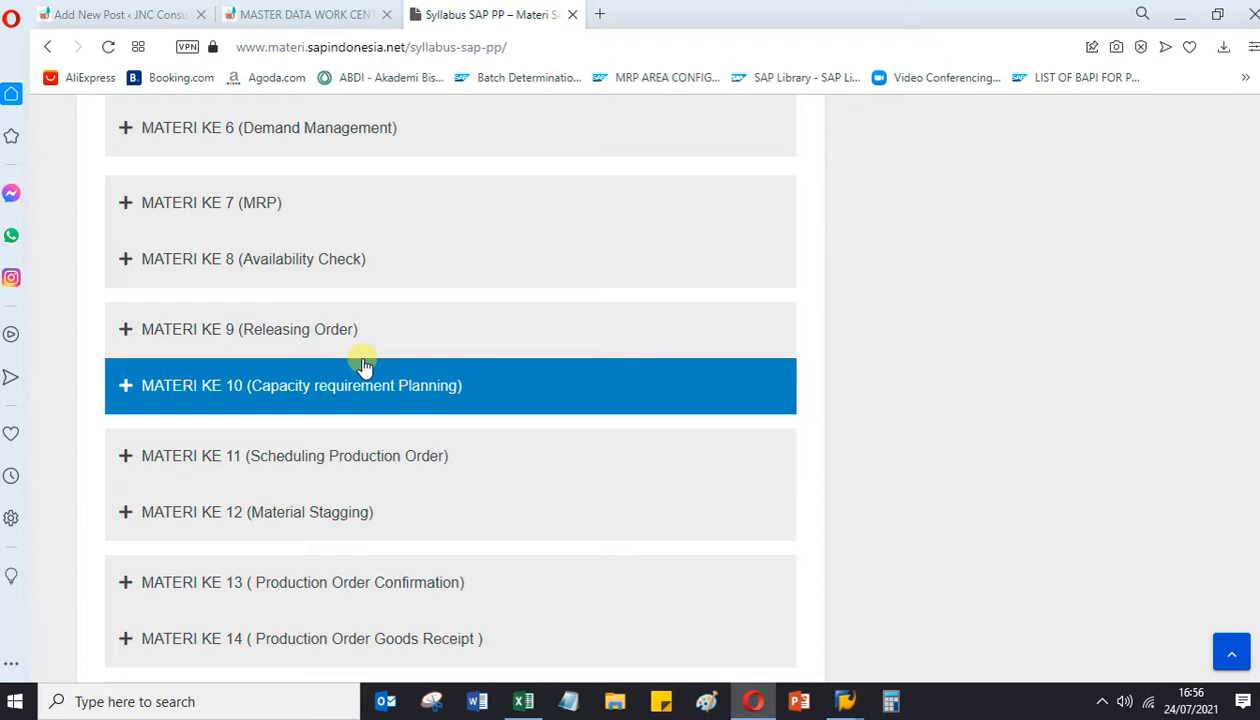
{"action": "scroll", "coordinate": [525, 497], "scroll_direction": "down", "scroll_amount": 3}
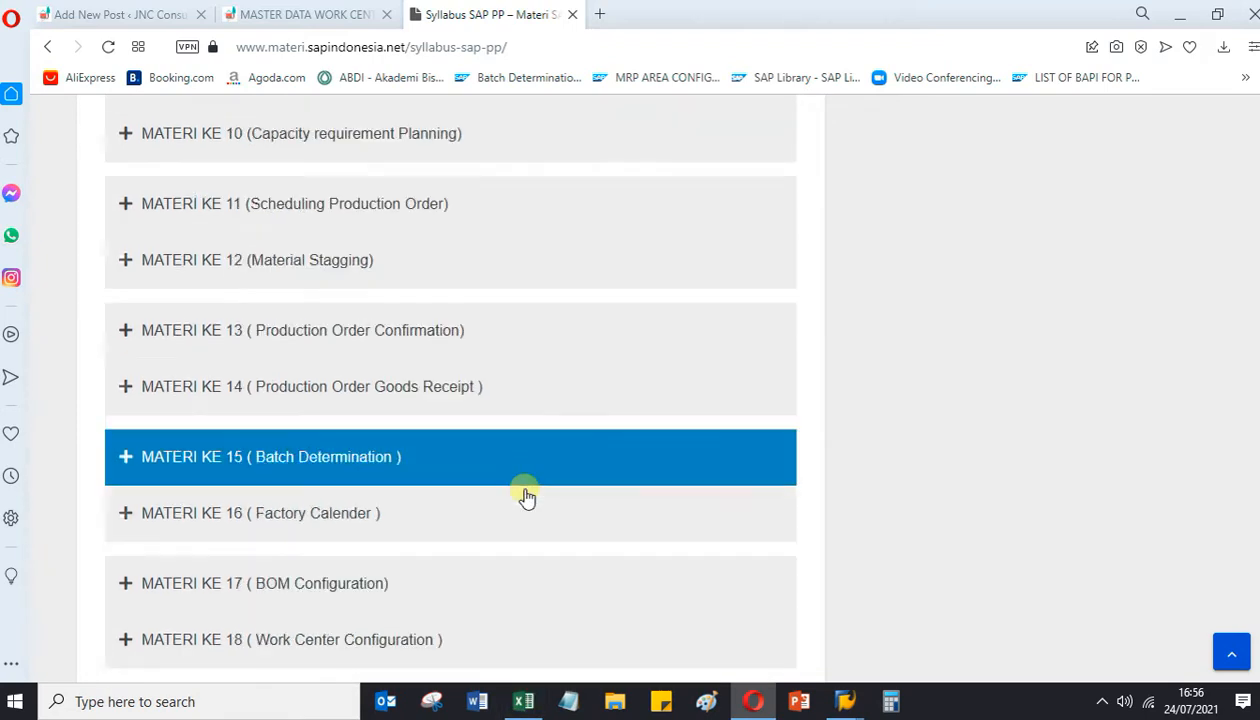
{"action": "scroll", "coordinate": [500, 530], "scroll_direction": "down", "scroll_amount": 3}
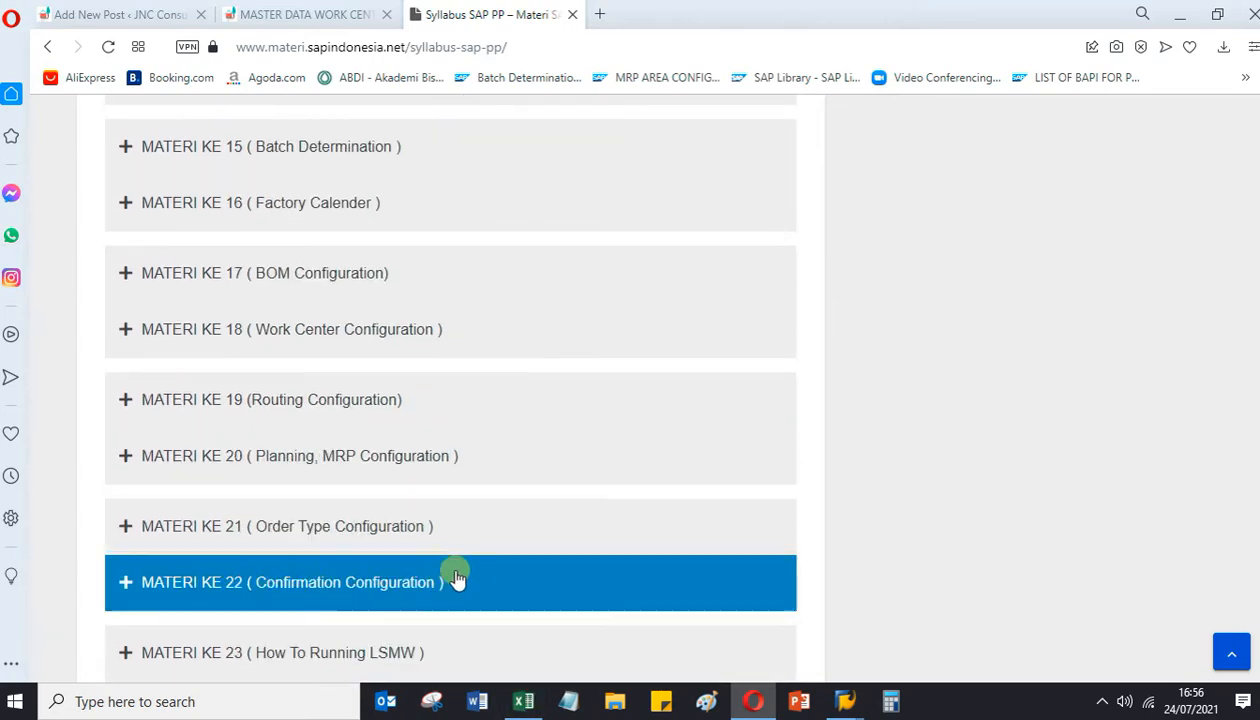
{"action": "scroll", "coordinate": [452, 577], "scroll_direction": "down", "scroll_amount": 2}
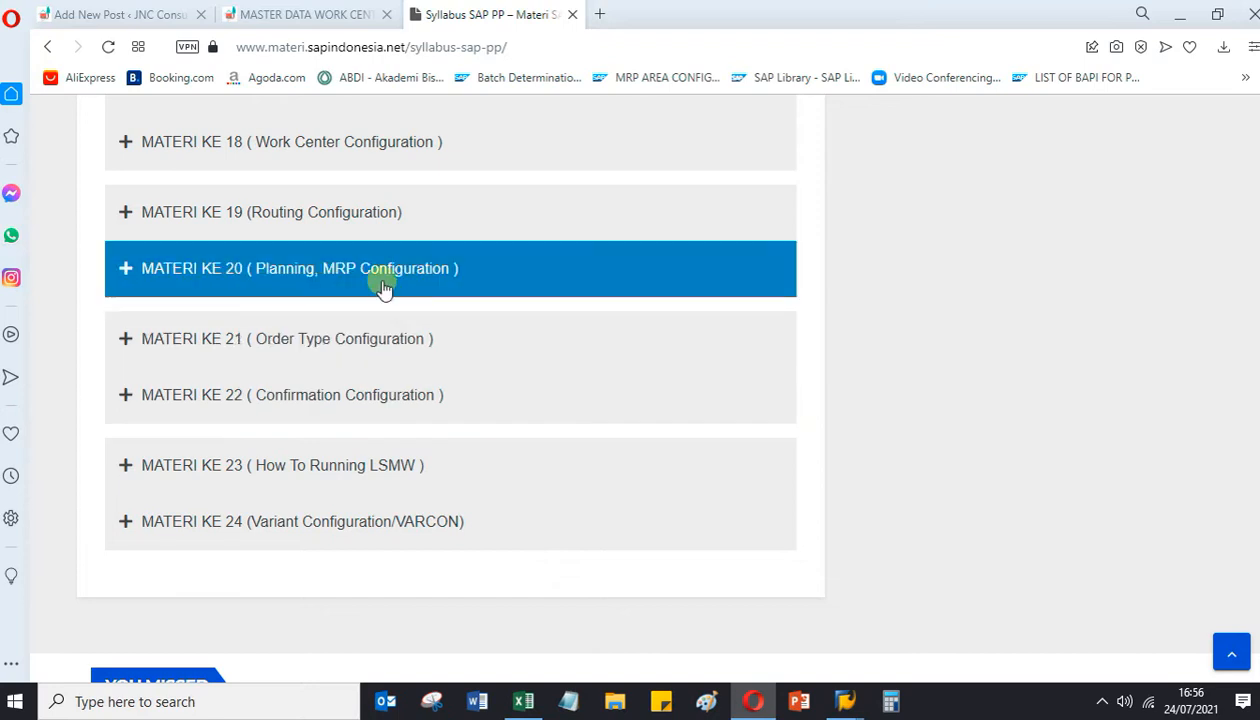
{"action": "left_click", "coordinate": [385, 287]}
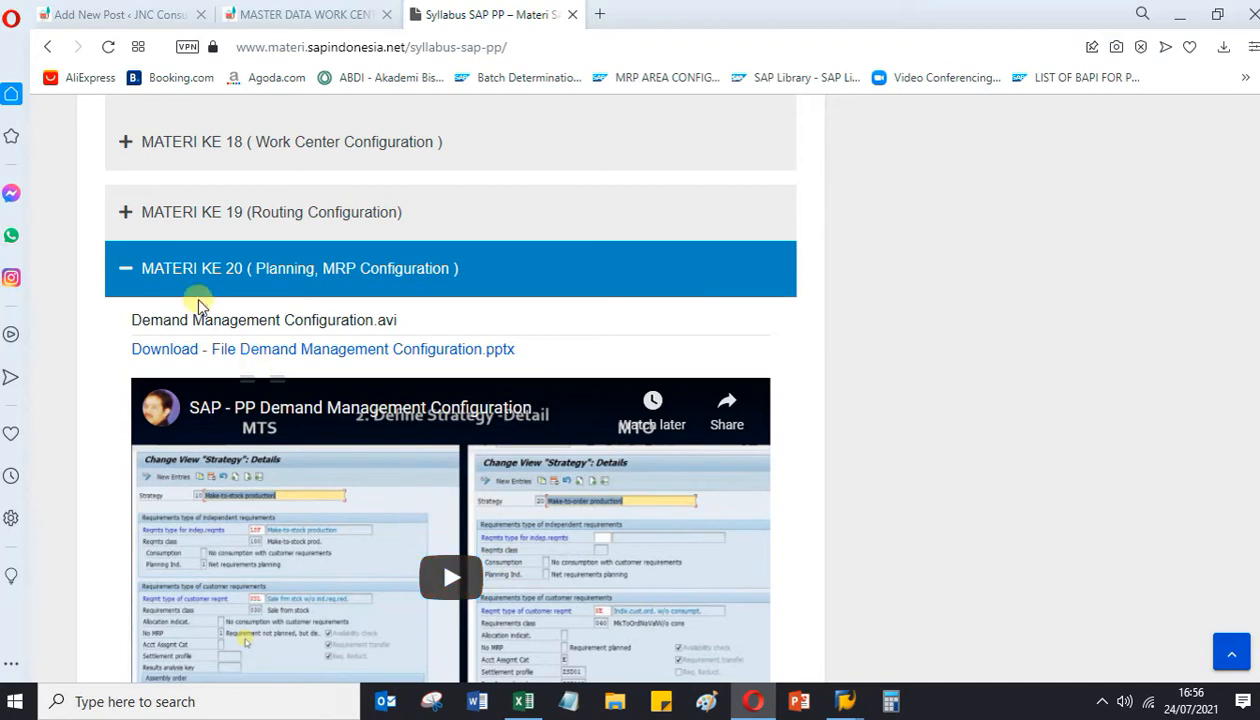
{"action": "scroll", "coordinate": [415, 380], "scroll_direction": "down", "scroll_amount": 5}
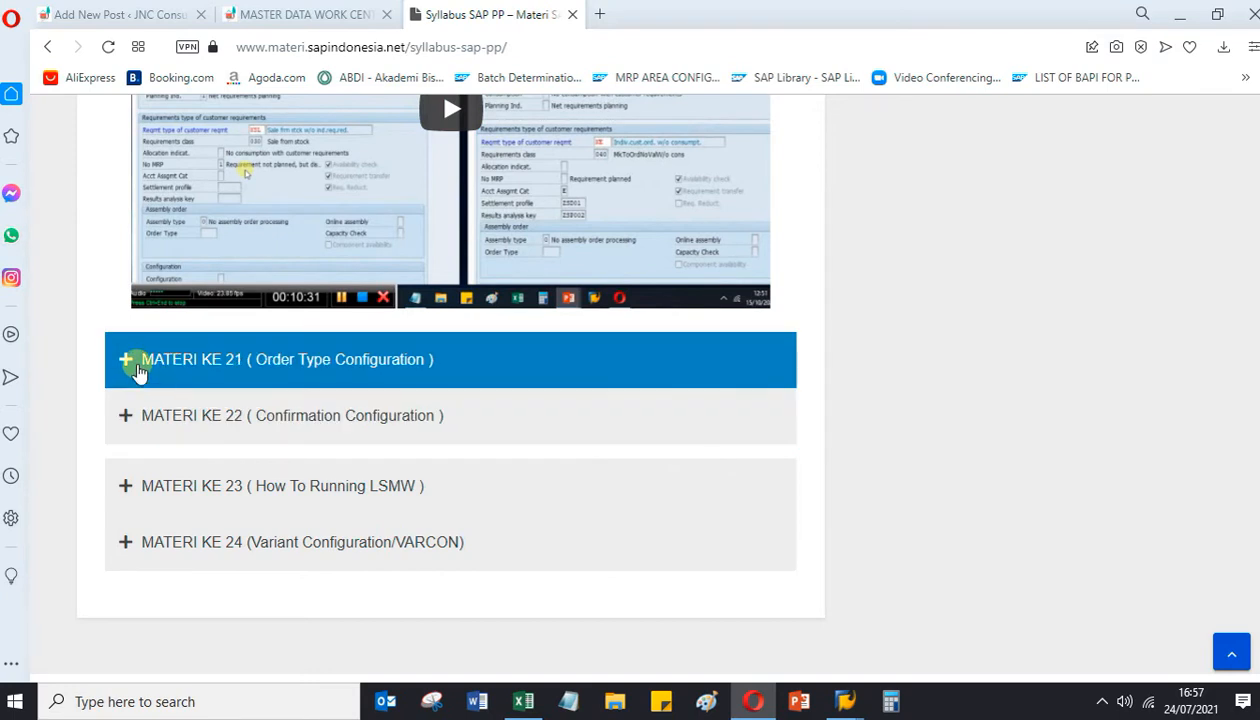
{"action": "left_click", "coordinate": [184, 372]}
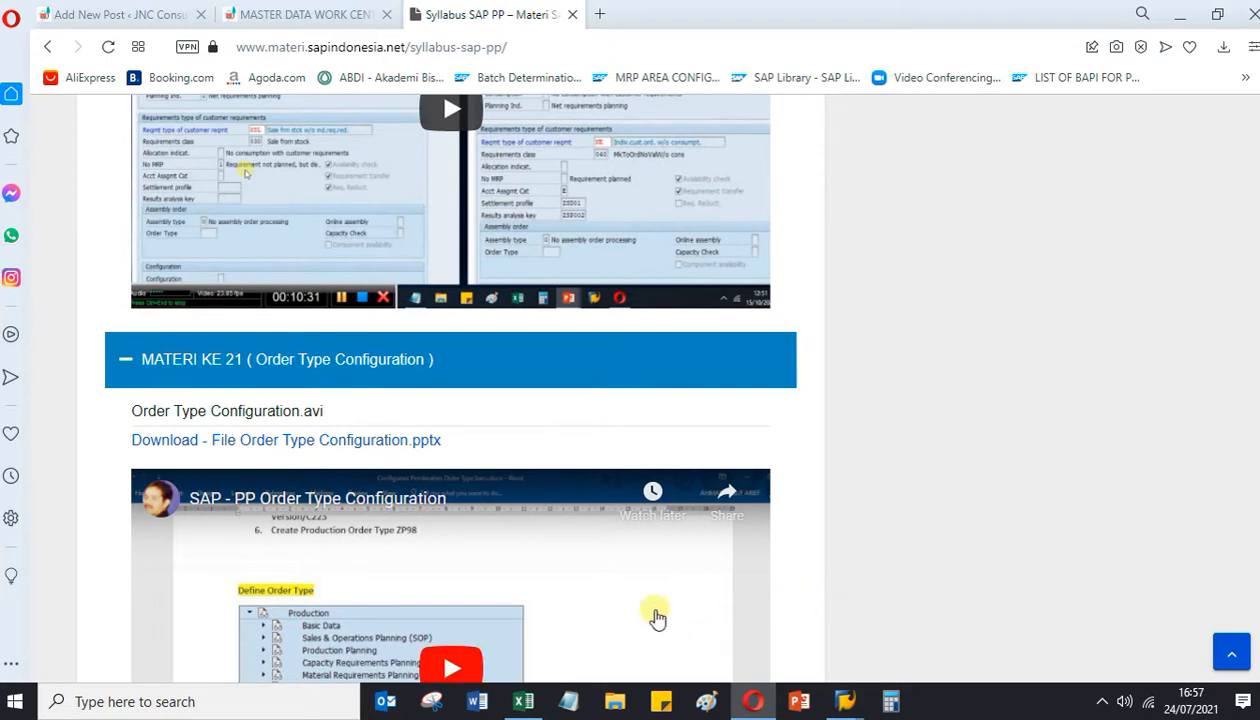
Switch to the Excel workbook Book1 with the status table and select the empty cell H8.
{"action": "left_click", "coordinate": [524, 701]}
{"action": "left_click", "coordinate": [692, 371]}
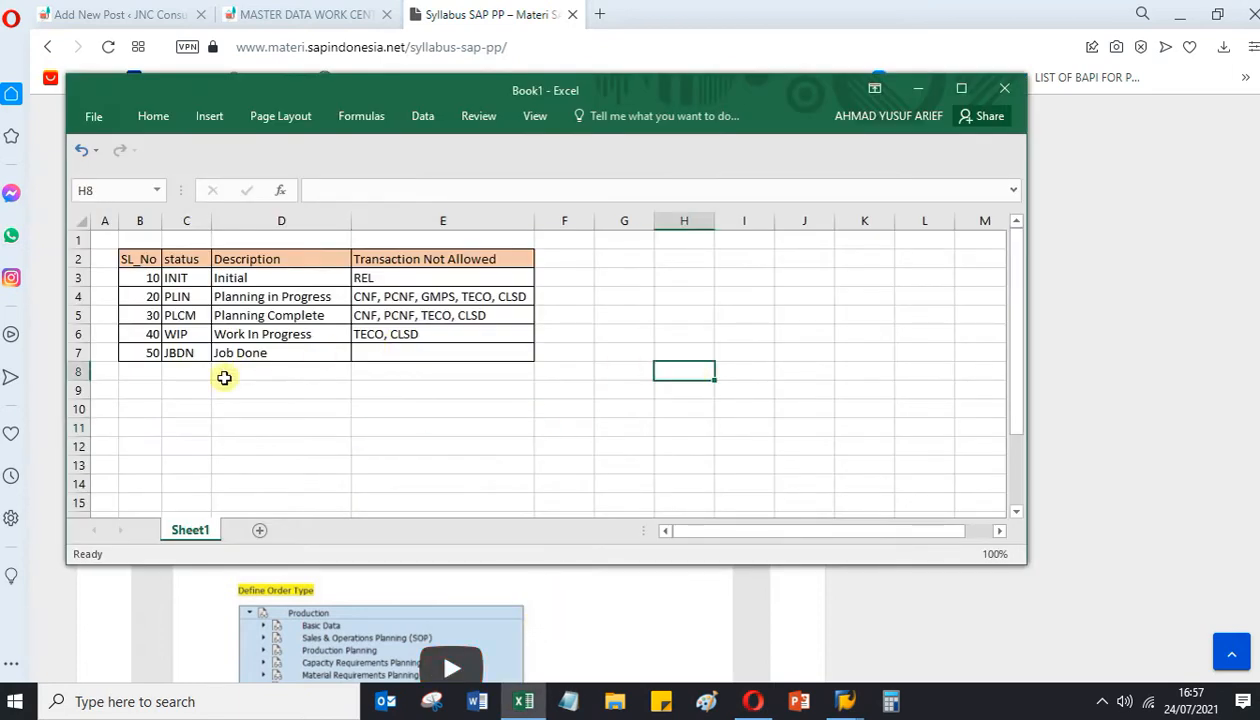
Examine the status codes INIT and WIP and the Initial, Planning in Progress and Planning Complete descriptions in the table.
{"action": "left_click", "coordinate": [183, 278]}
{"action": "left_click", "coordinate": [186, 334]}
{"action": "left_click", "coordinate": [182, 279]}
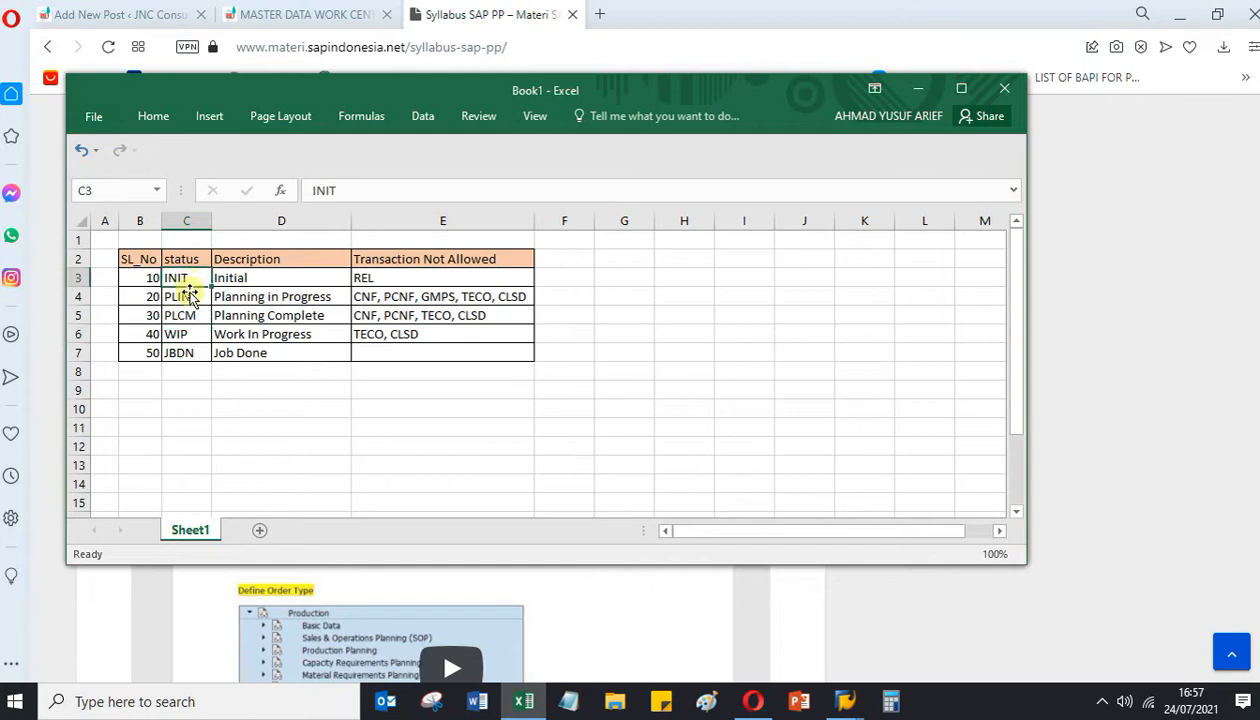
{"action": "left_click", "coordinate": [183, 338]}
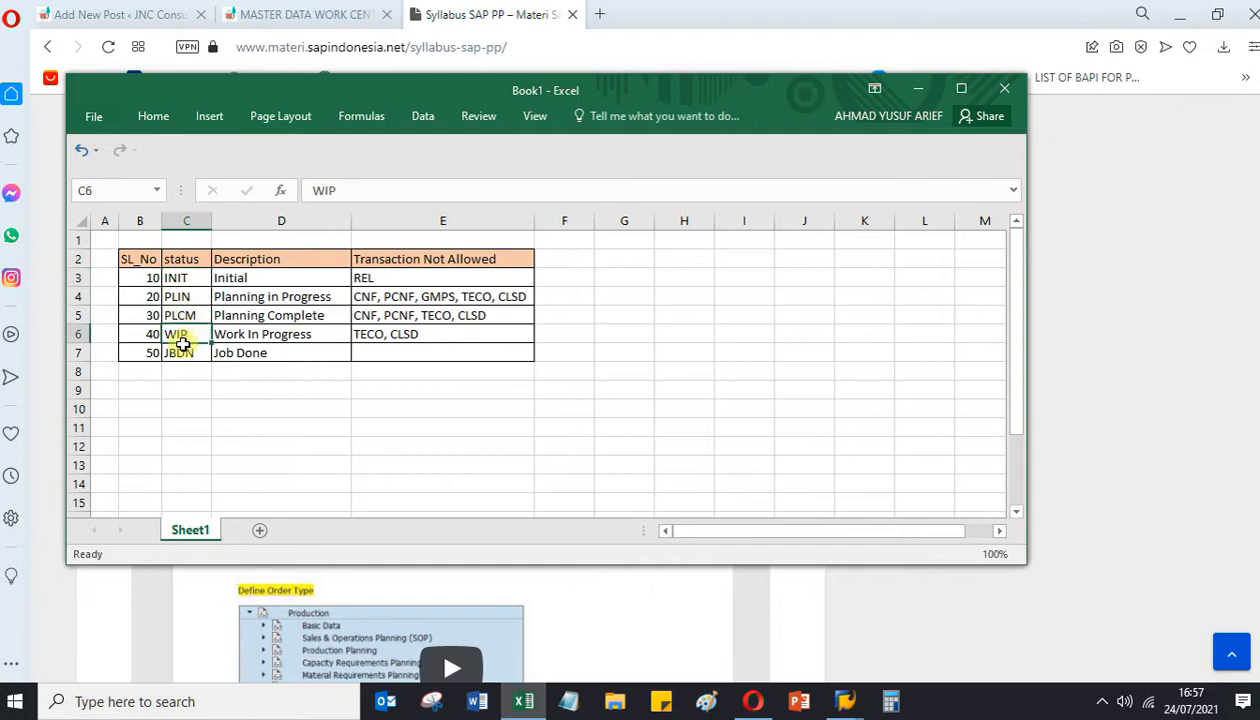
{"action": "left_click", "coordinate": [278, 279]}
{"action": "left_click", "coordinate": [281, 296]}
{"action": "left_click", "coordinate": [298, 315]}
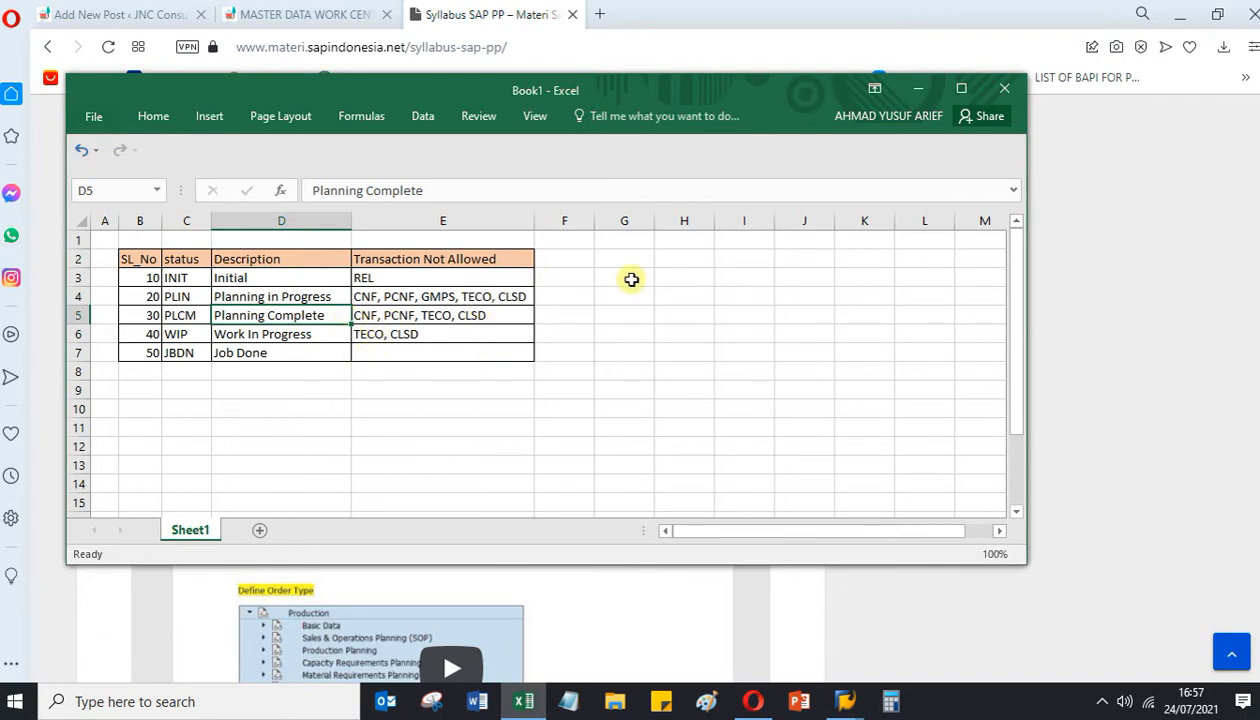
Review the Transaction Not Allowed entries for the first three statuses, and go through the descriptions down to Job Done.
{"action": "left_click", "coordinate": [453, 279]}
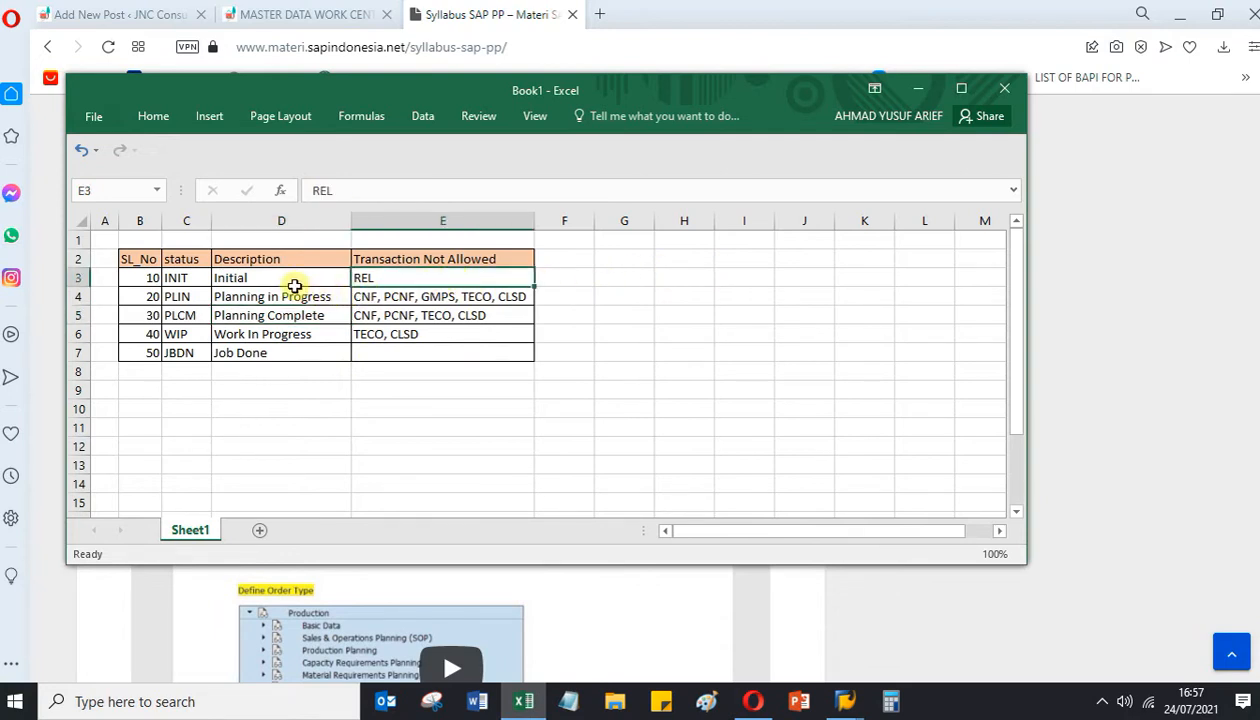
{"action": "left_click", "coordinate": [398, 300]}
{"action": "left_click", "coordinate": [402, 318]}
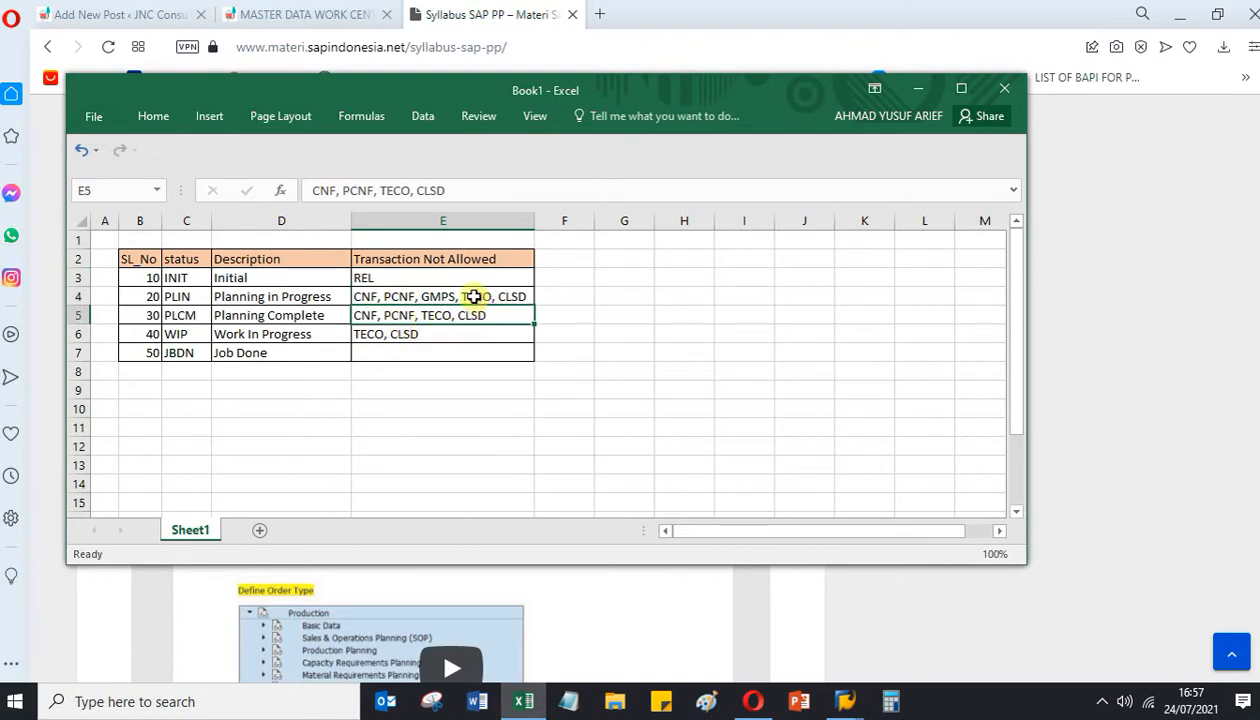
{"action": "left_click", "coordinate": [562, 280]}
{"action": "left_click", "coordinate": [562, 296]}
{"action": "left_click", "coordinate": [558, 313]}
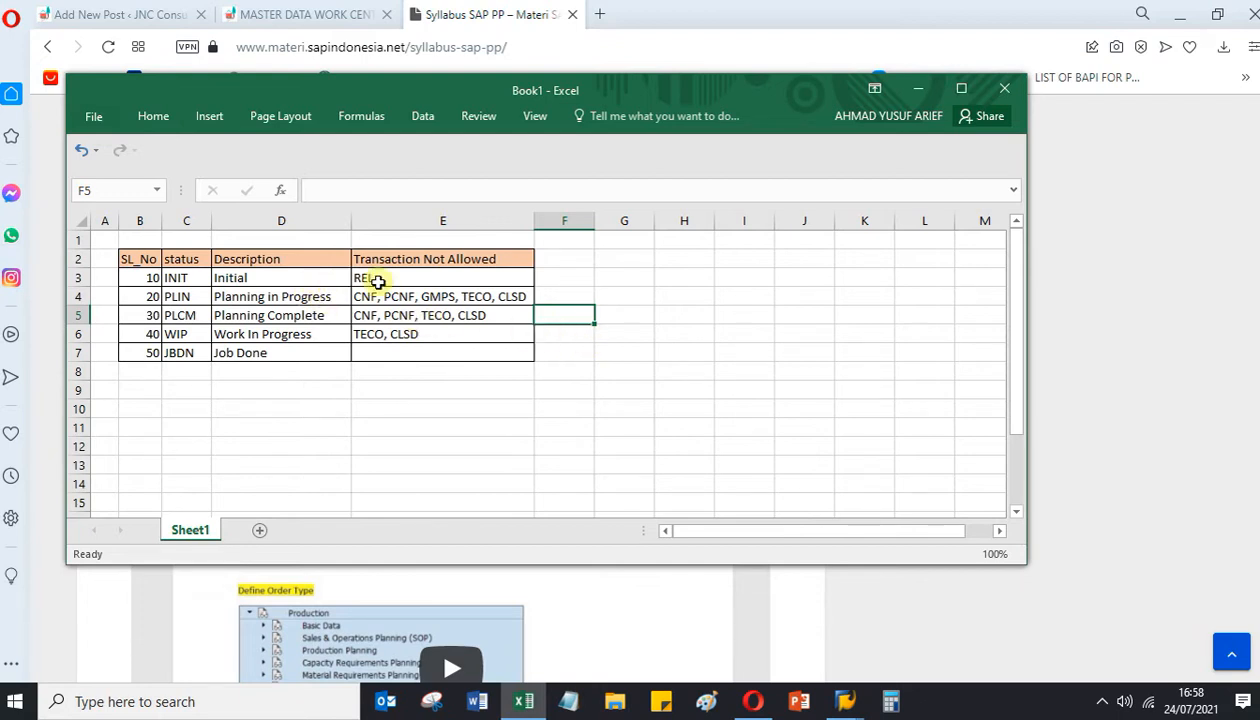
{"action": "left_click", "coordinate": [288, 280]}
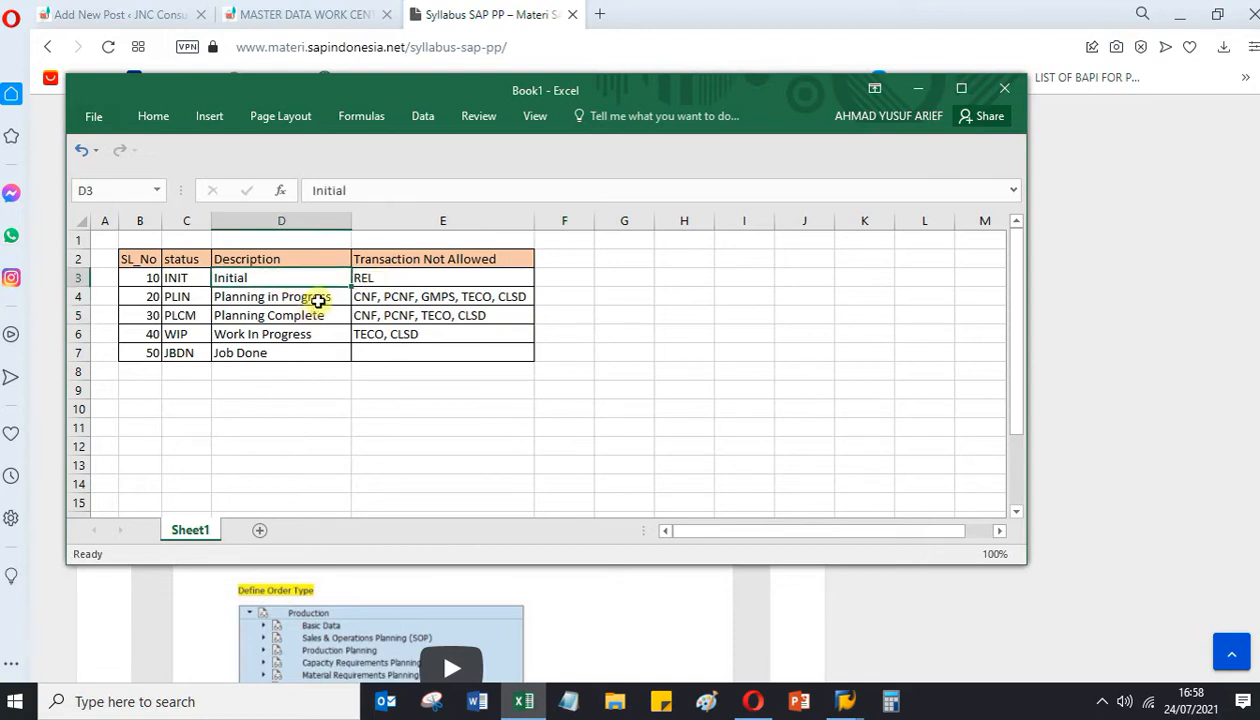
{"action": "left_click", "coordinate": [317, 300]}
{"action": "left_click", "coordinate": [311, 330]}
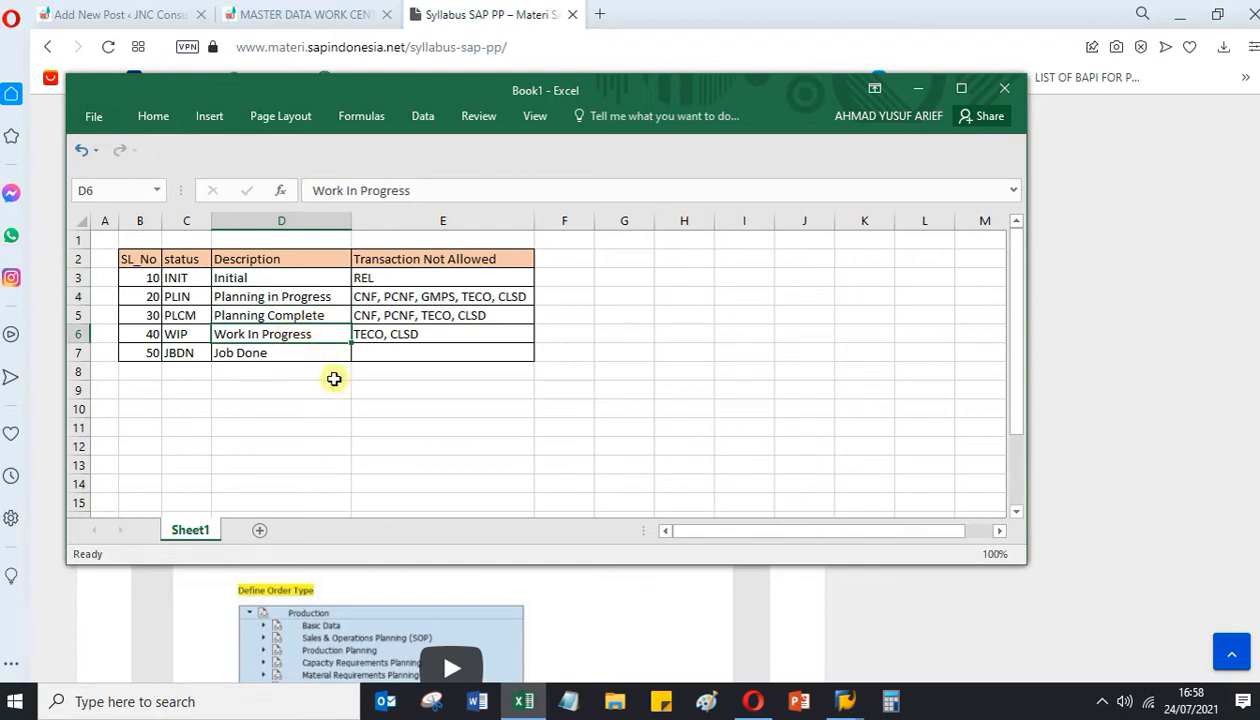
{"action": "left_click", "coordinate": [286, 355]}
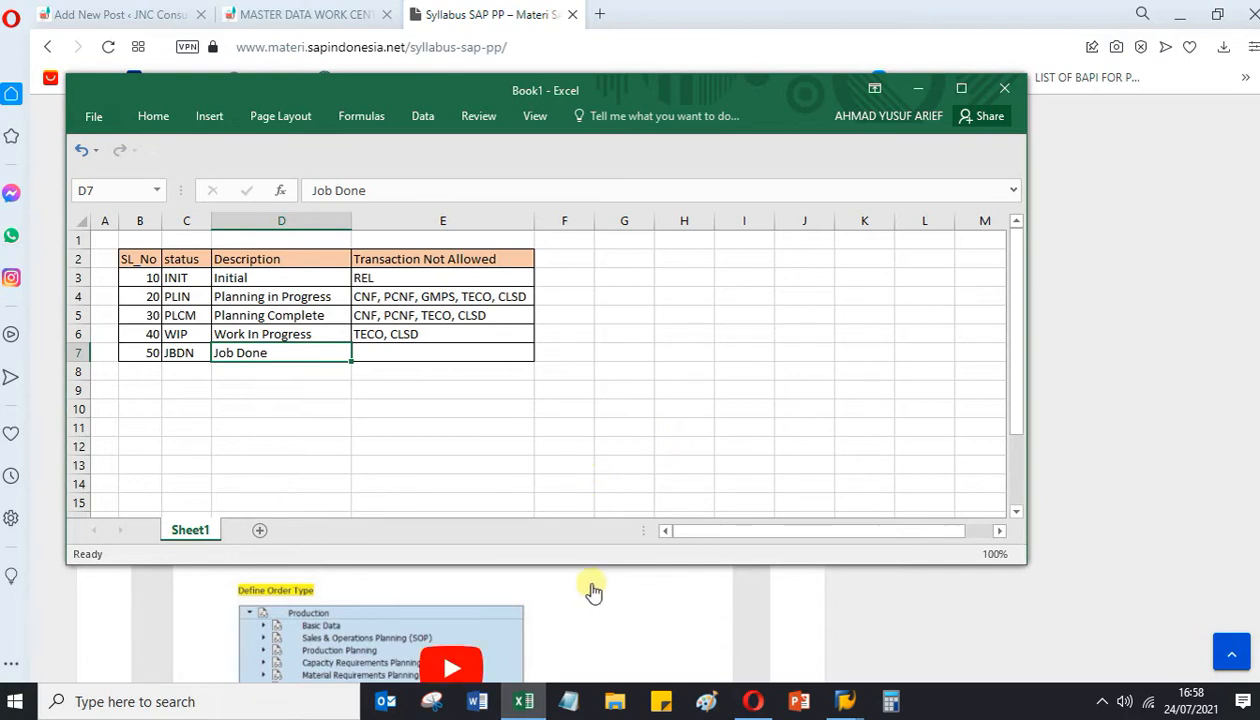
Switch to the Opera browser and read the configuration steps and IMG path in the User Status Order Configuration post.
{"action": "left_click", "coordinate": [756, 704]}
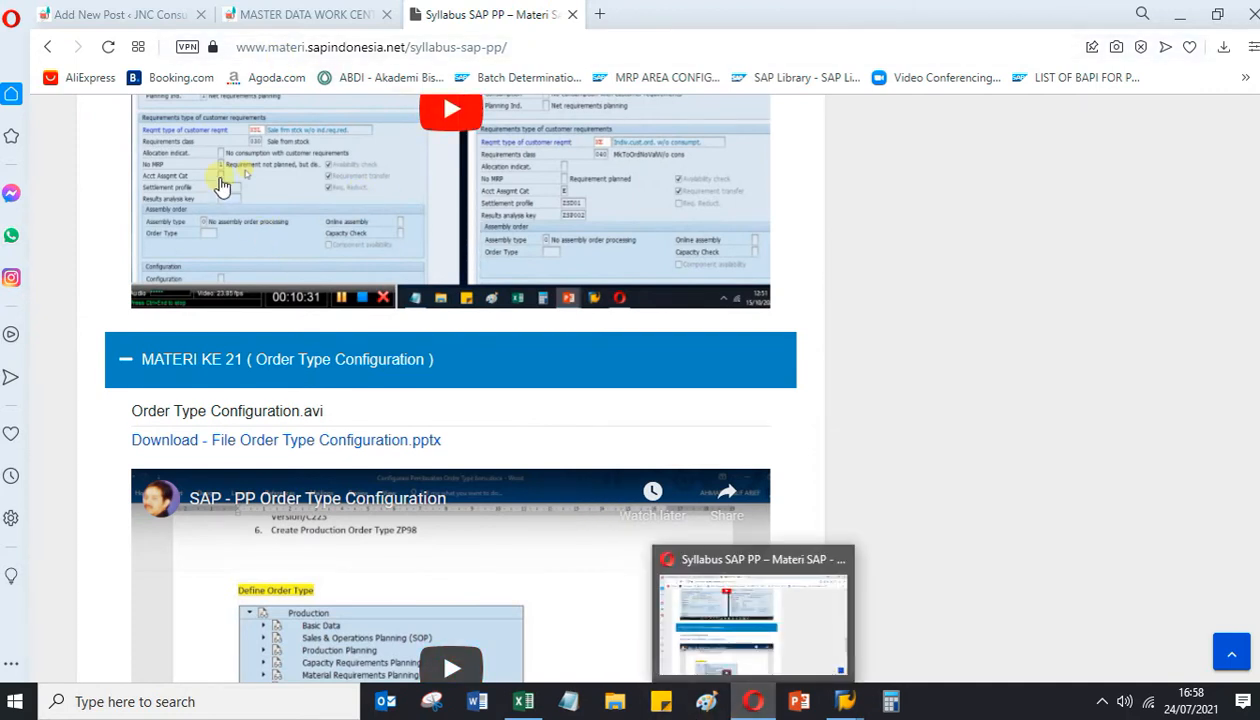
{"action": "left_click", "coordinate": [100, 14]}
{"action": "scroll", "coordinate": [599, 397], "scroll_direction": "down", "scroll_amount": 1}
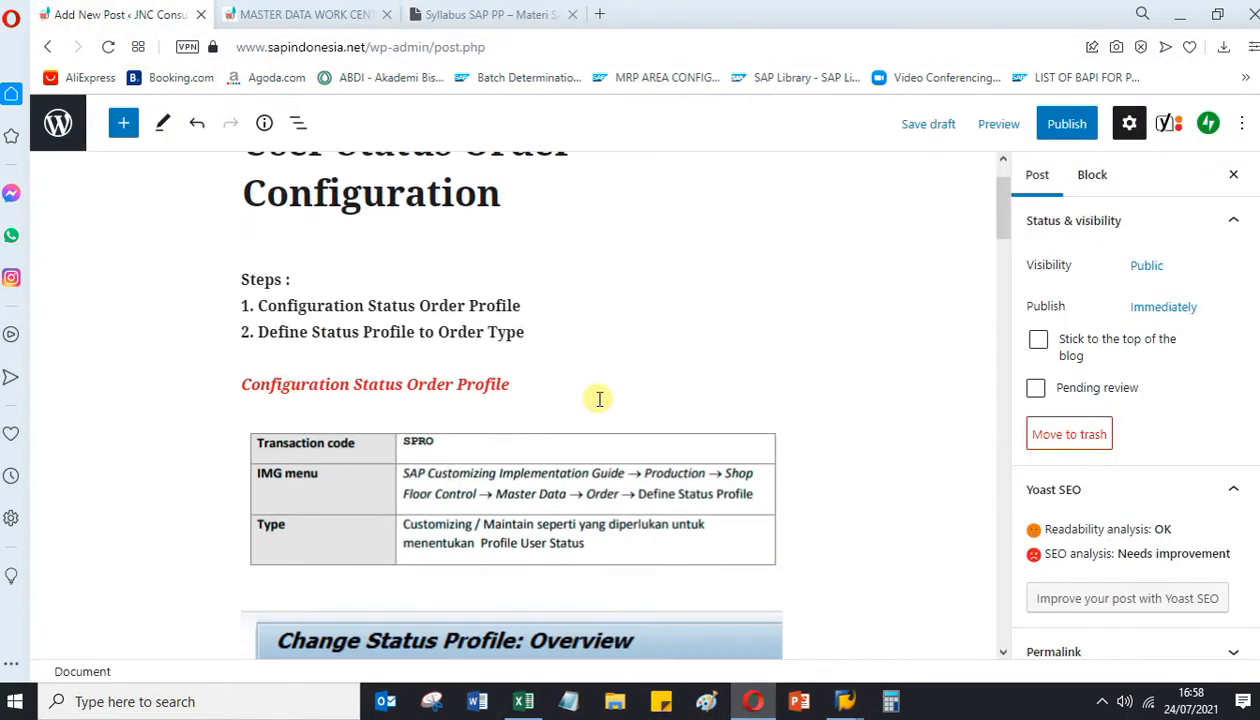
{"action": "scroll", "coordinate": [599, 397], "scroll_direction": "up", "scroll_amount": 1}
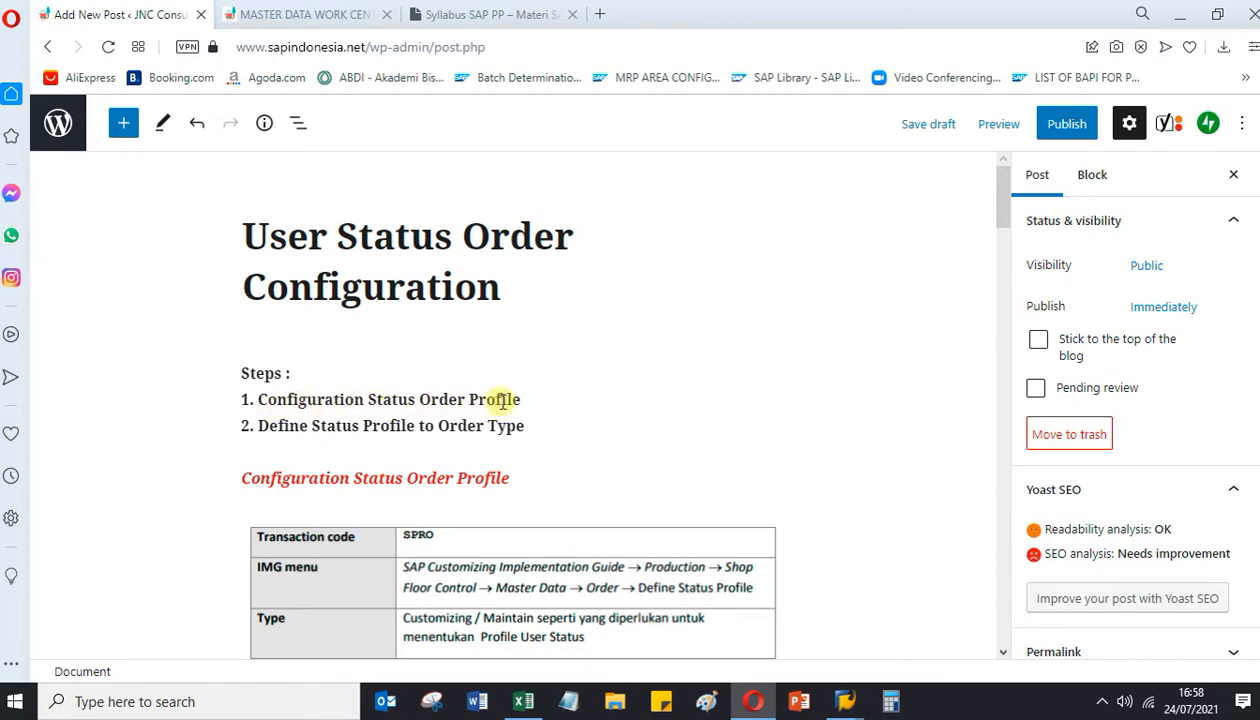
{"action": "scroll", "coordinate": [562, 420], "scroll_direction": "down", "scroll_amount": 2}
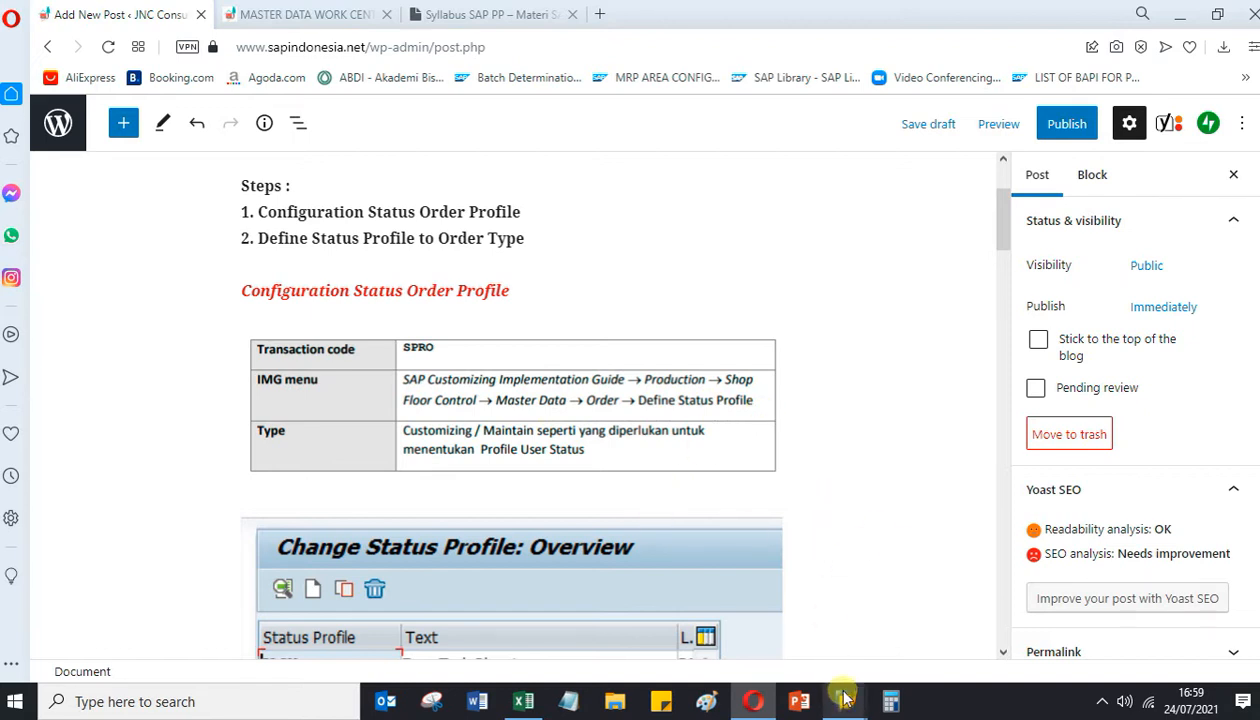
Switch to the SAP Easy Access window and run transaction SPRO to display the Customizing Implementation Guide.
{"action": "mouse_move", "coordinate": [843, 700]}
{"action": "left_click", "coordinate": [918, 637]}
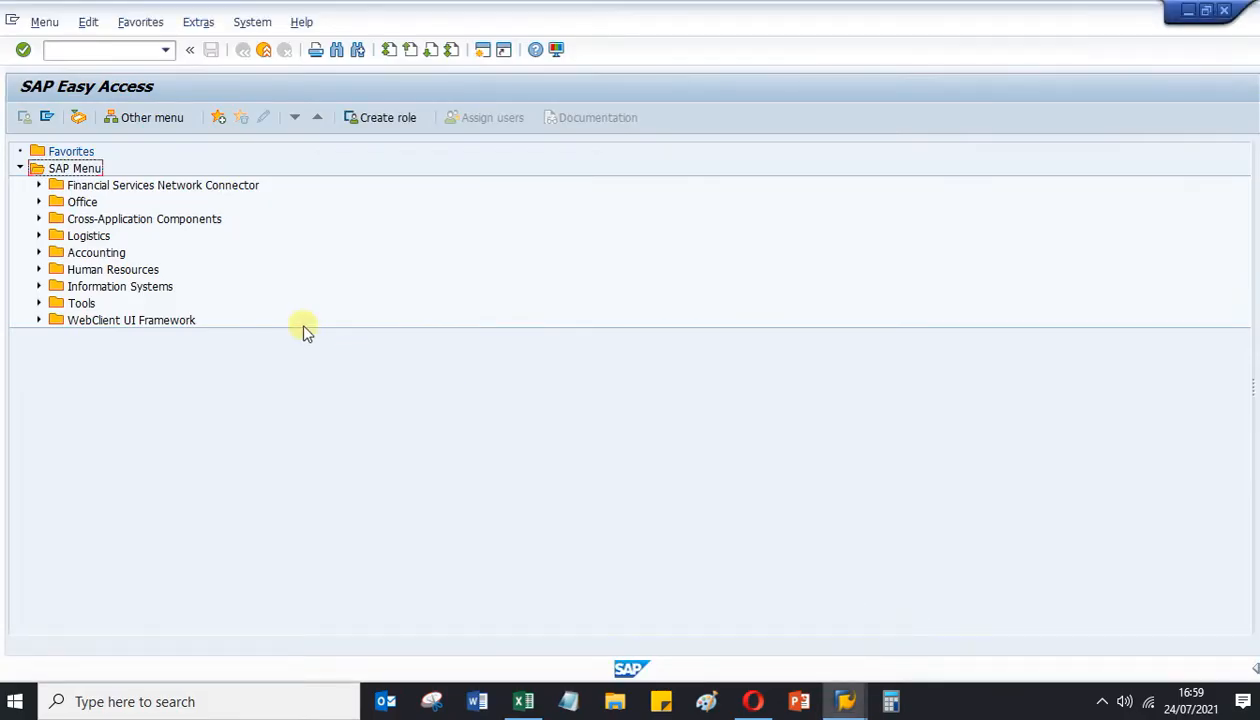
{"action": "left_click", "coordinate": [55, 51]}
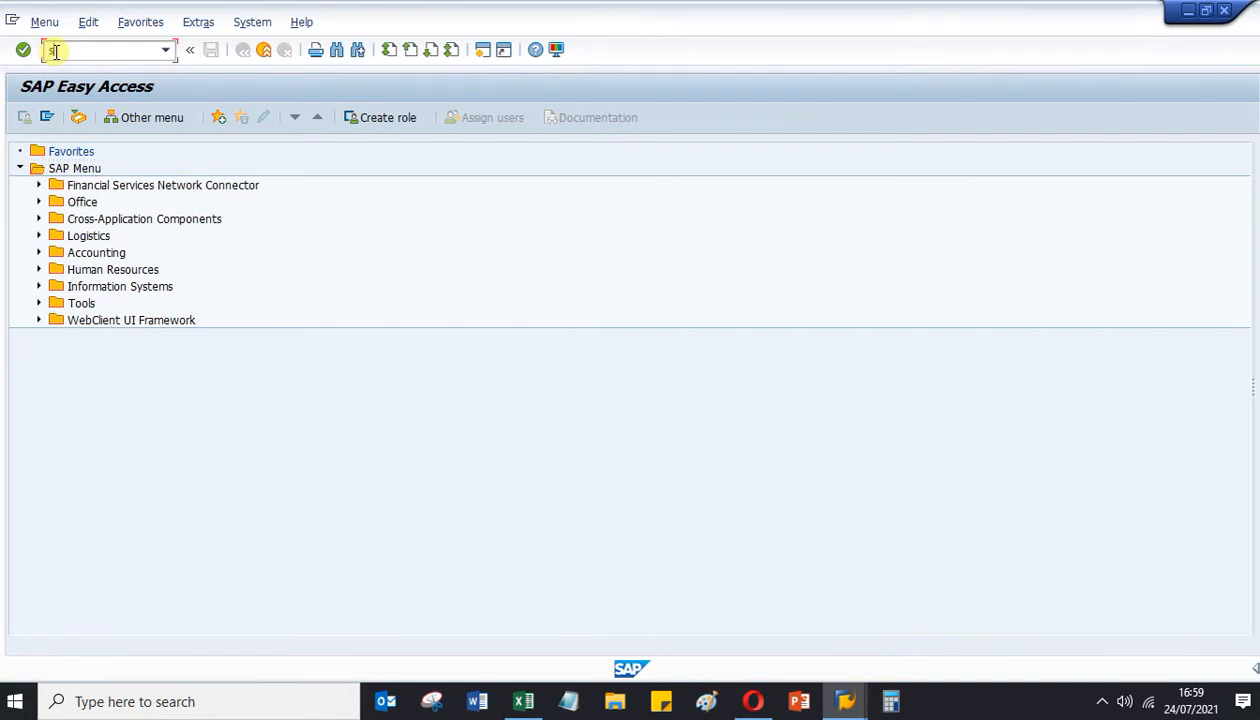
{"action": "type", "text": "spro"}
{"action": "key", "text": "Return"}
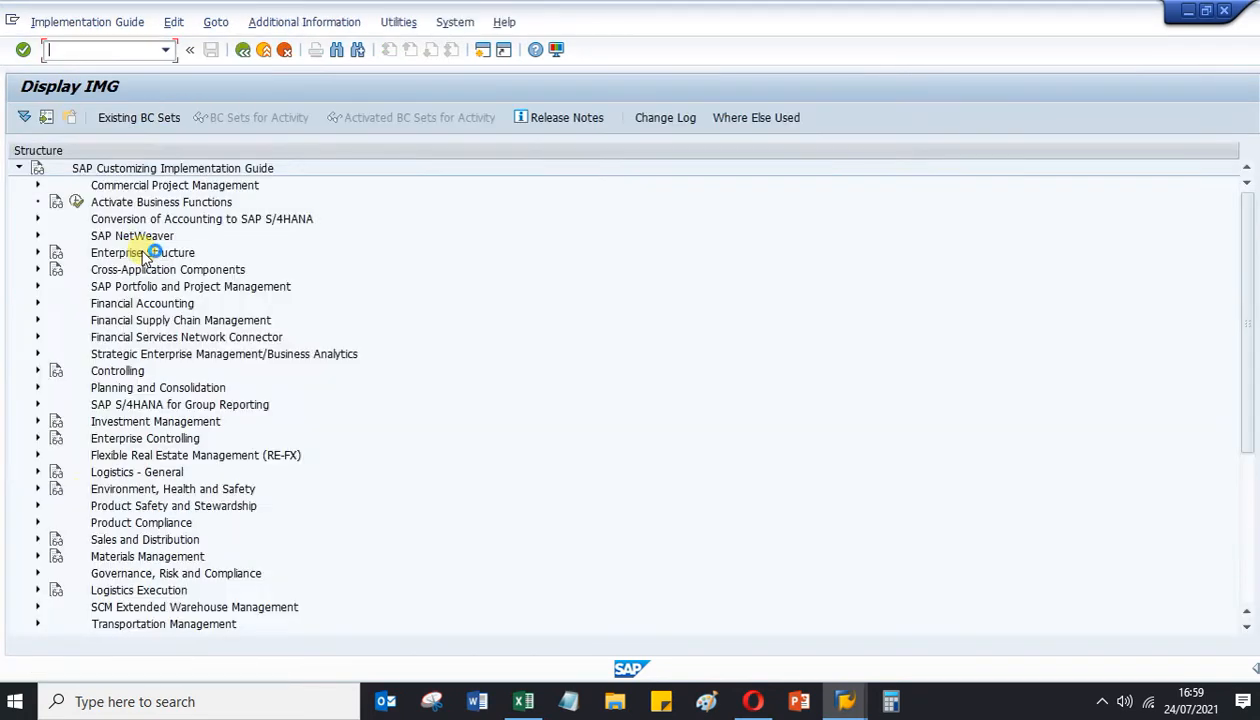
Expand Production, Shop Floor Control, Master Data and Order in the implementation guide and execute Define status profile.
{"action": "scroll", "coordinate": [100, 505], "scroll_direction": "down", "scroll_amount": 3}
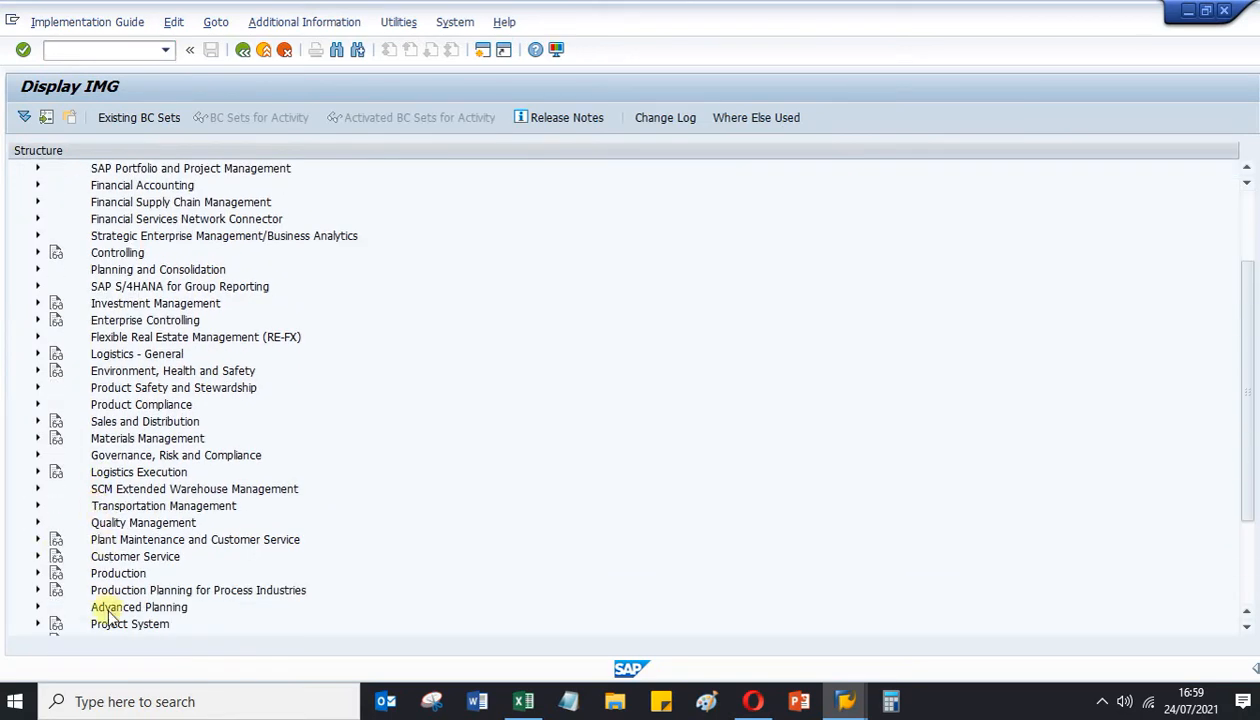
{"action": "left_click", "coordinate": [39, 576]}
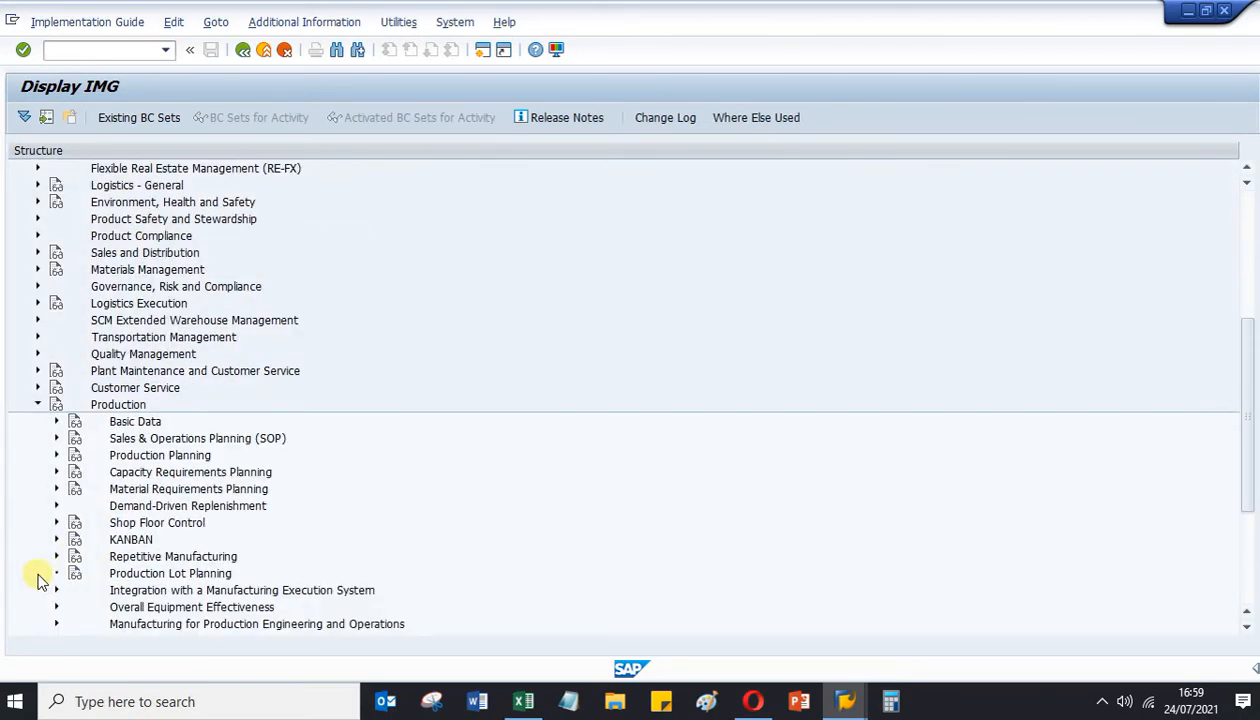
{"action": "left_click", "coordinate": [56, 522]}
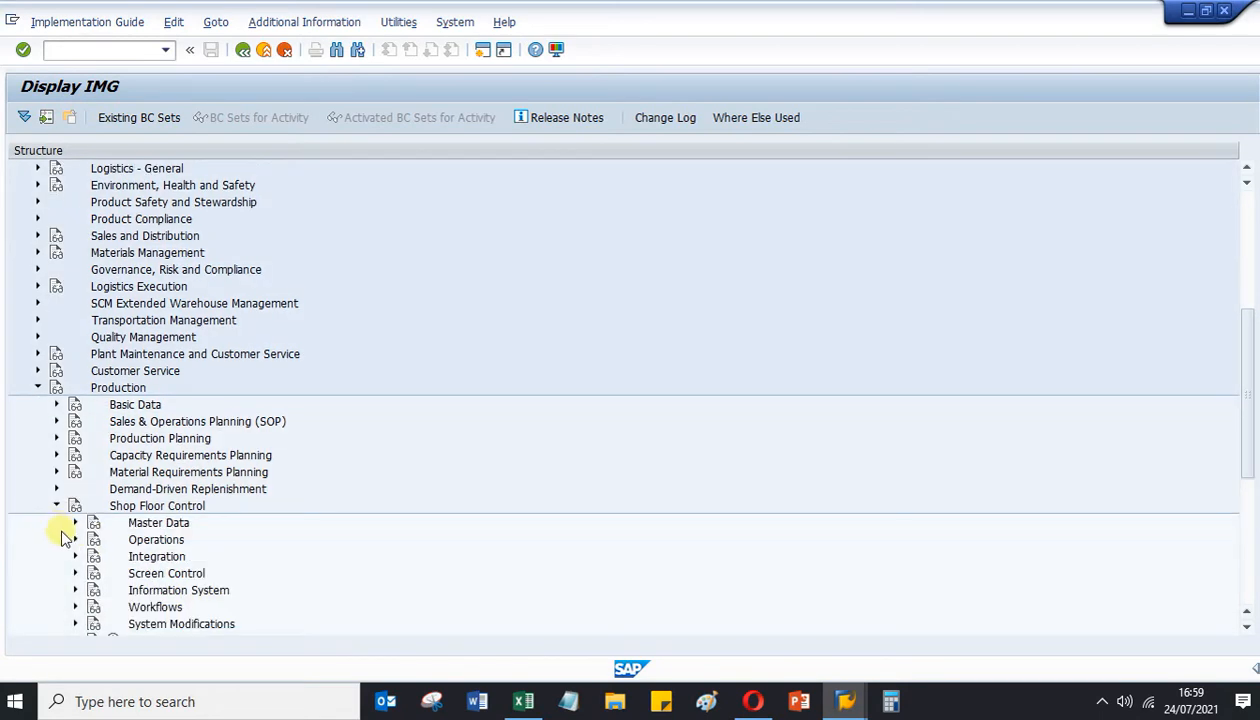
{"action": "left_click", "coordinate": [75, 523]}
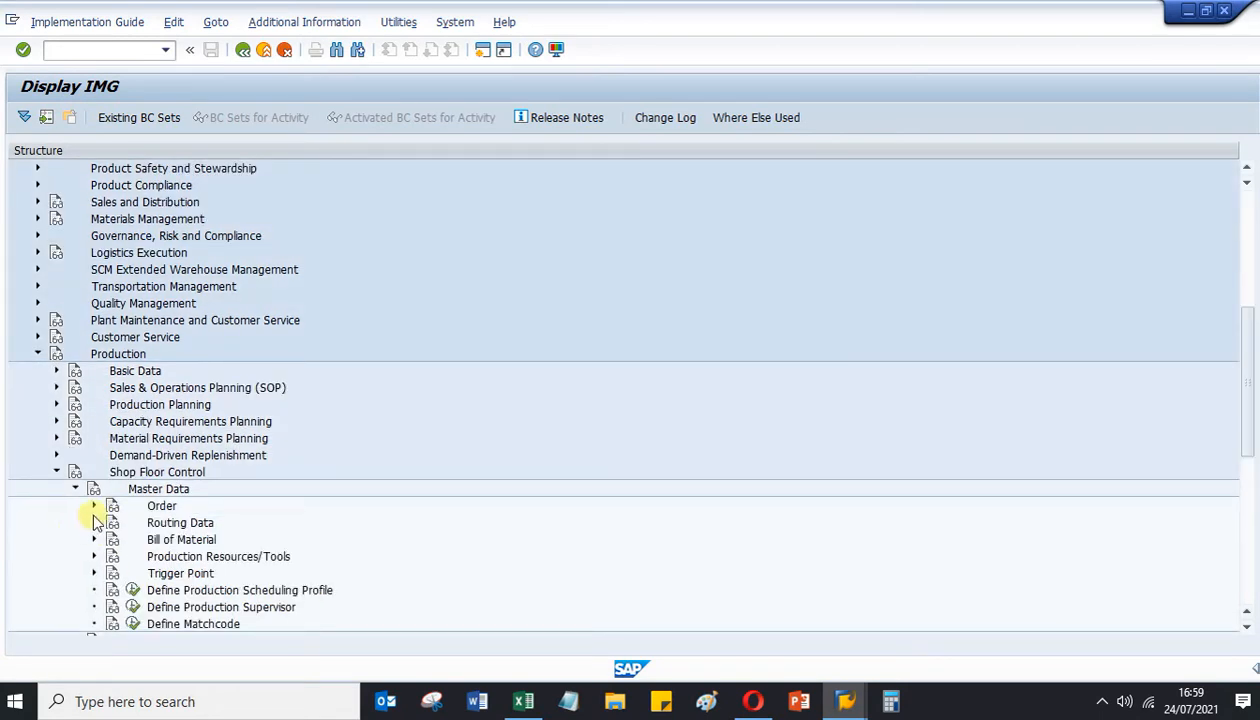
{"action": "left_click", "coordinate": [94, 506]}
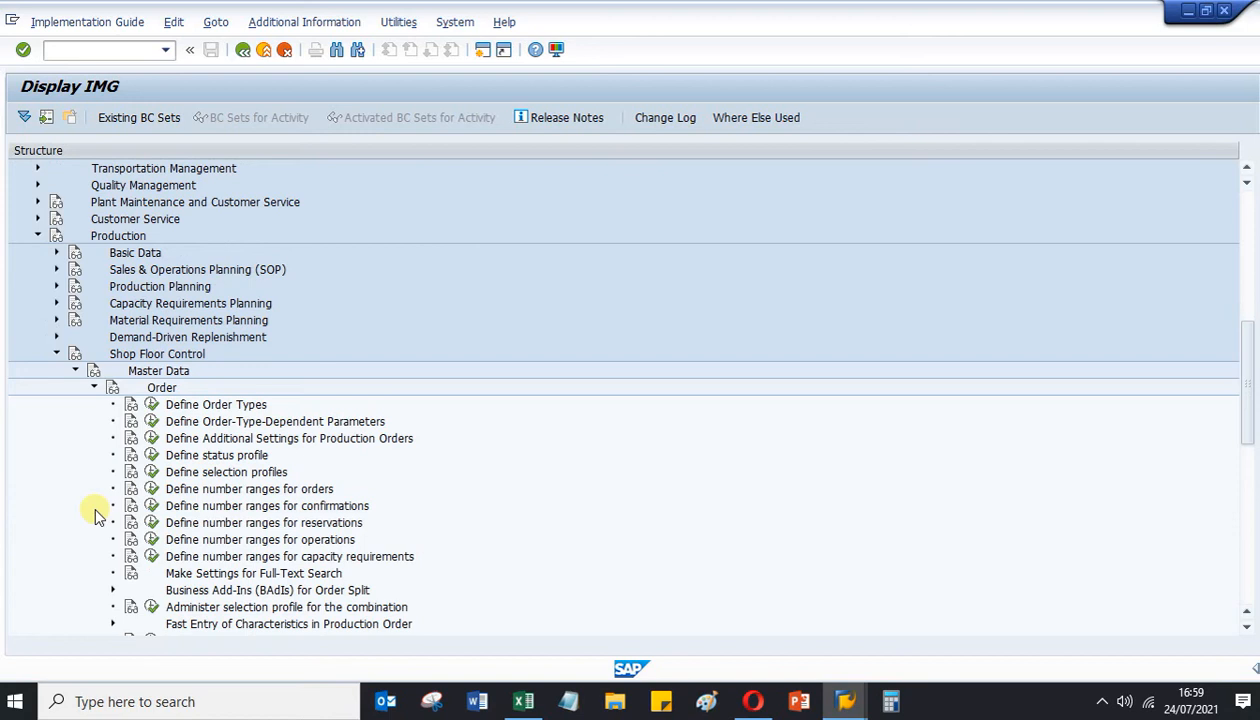
{"action": "left_click", "coordinate": [218, 456]}
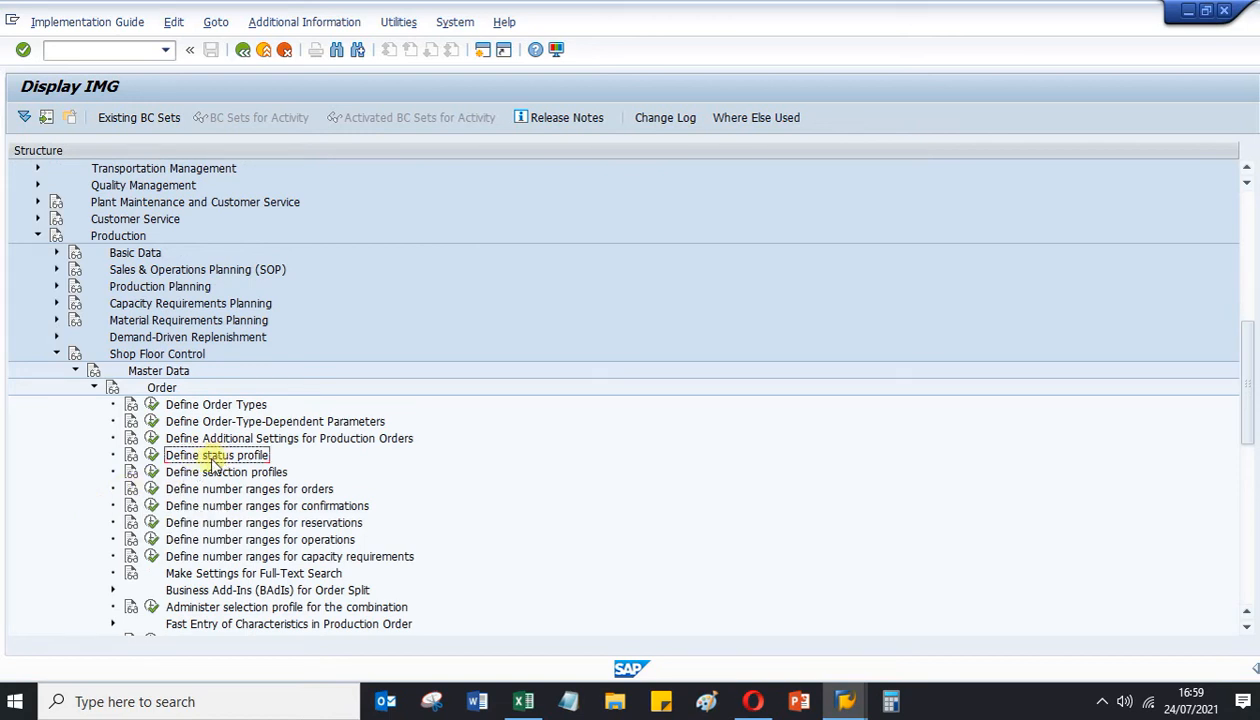
{"action": "left_click", "coordinate": [152, 456]}
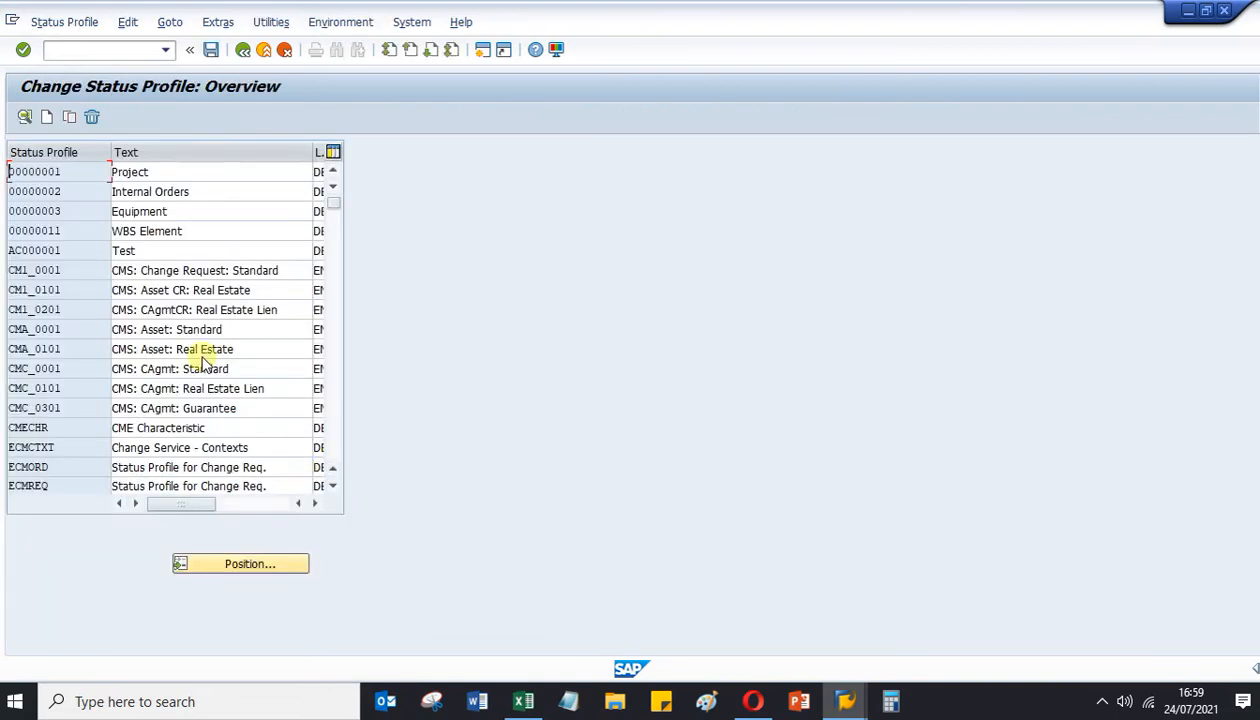
Look through the existing status profiles and open the form for a new status profile entry.
{"action": "scroll", "coordinate": [173, 311], "scroll_direction": "down", "scroll_amount": 5}
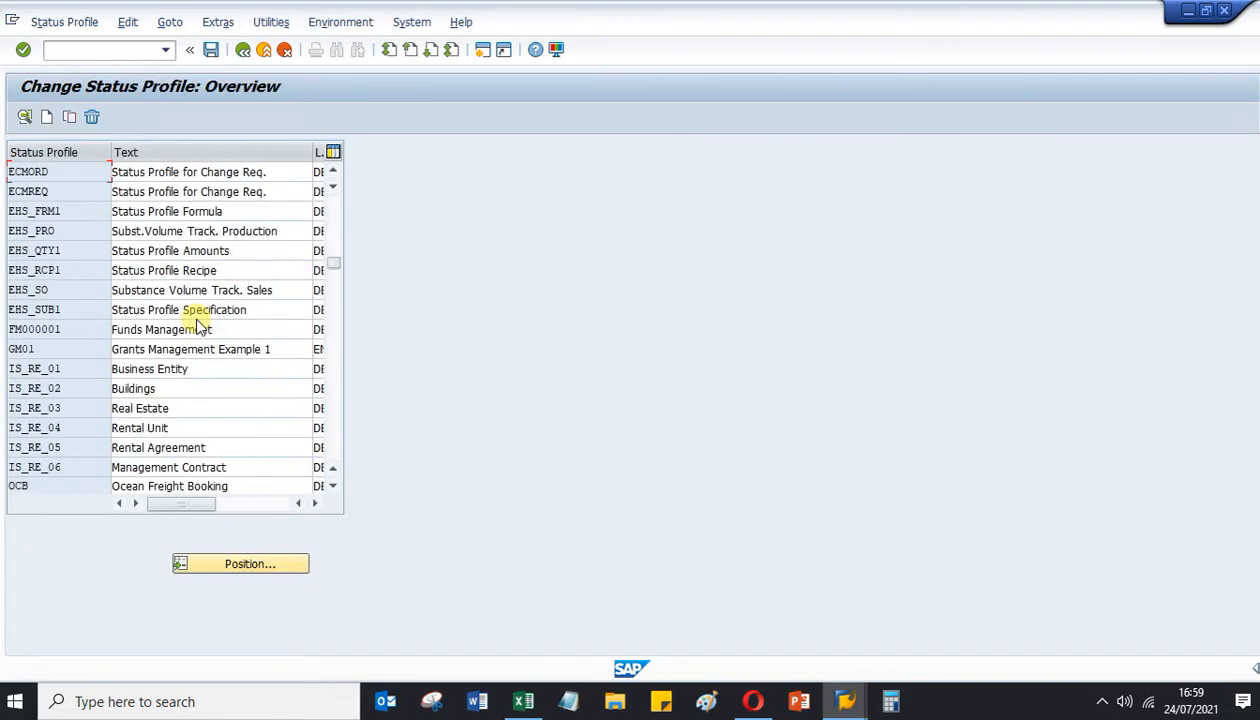
{"action": "scroll", "coordinate": [197, 318], "scroll_direction": "down", "scroll_amount": 4}
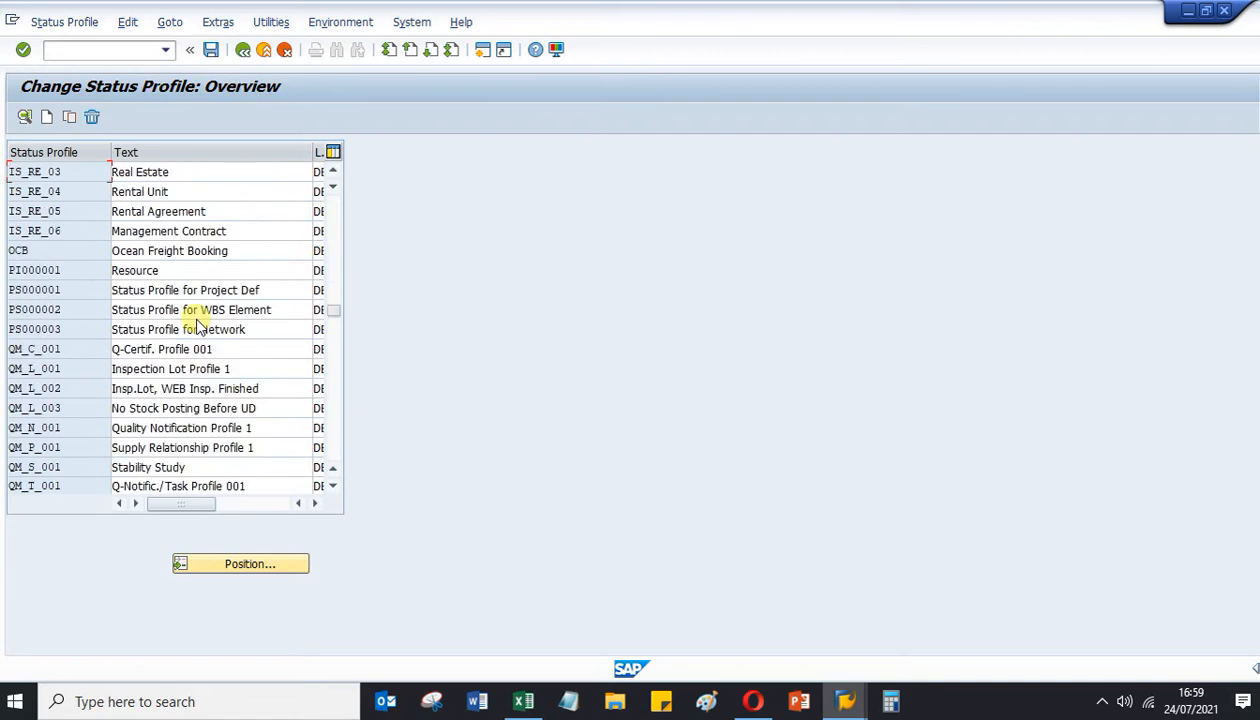
{"action": "scroll", "coordinate": [240, 300], "scroll_direction": "down", "scroll_amount": 1}
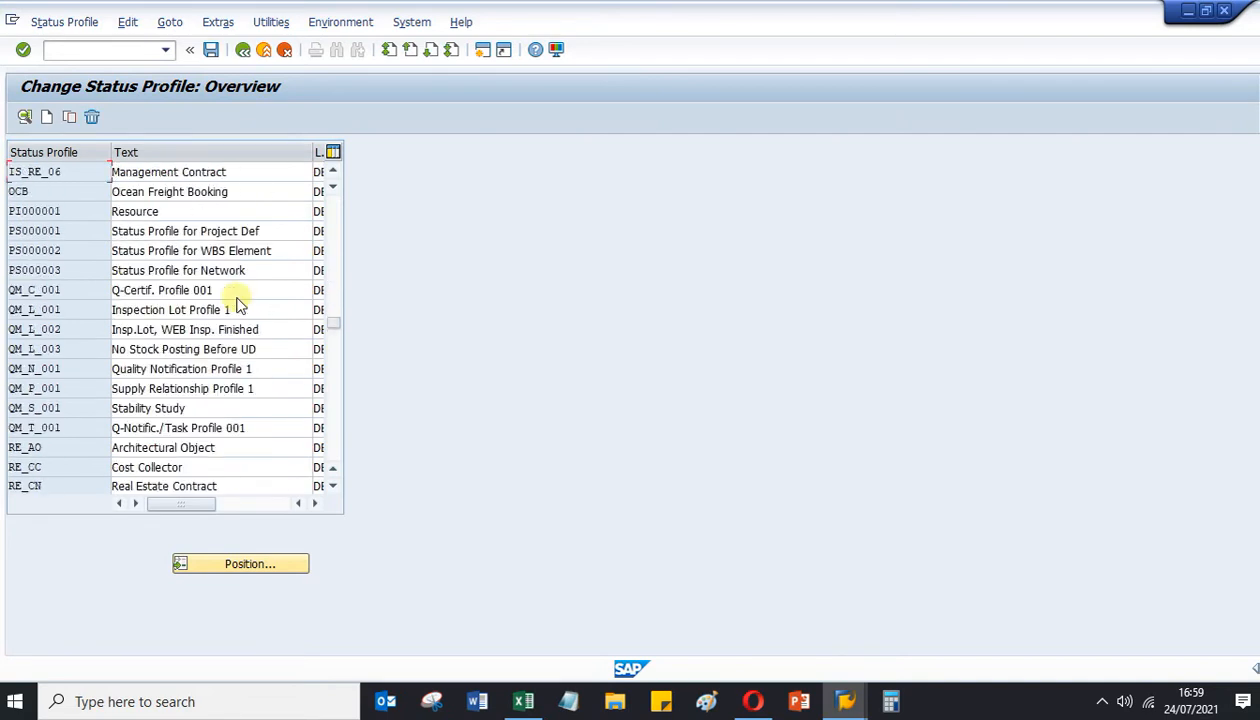
{"action": "scroll", "coordinate": [235, 302], "scroll_direction": "up", "scroll_amount": 4}
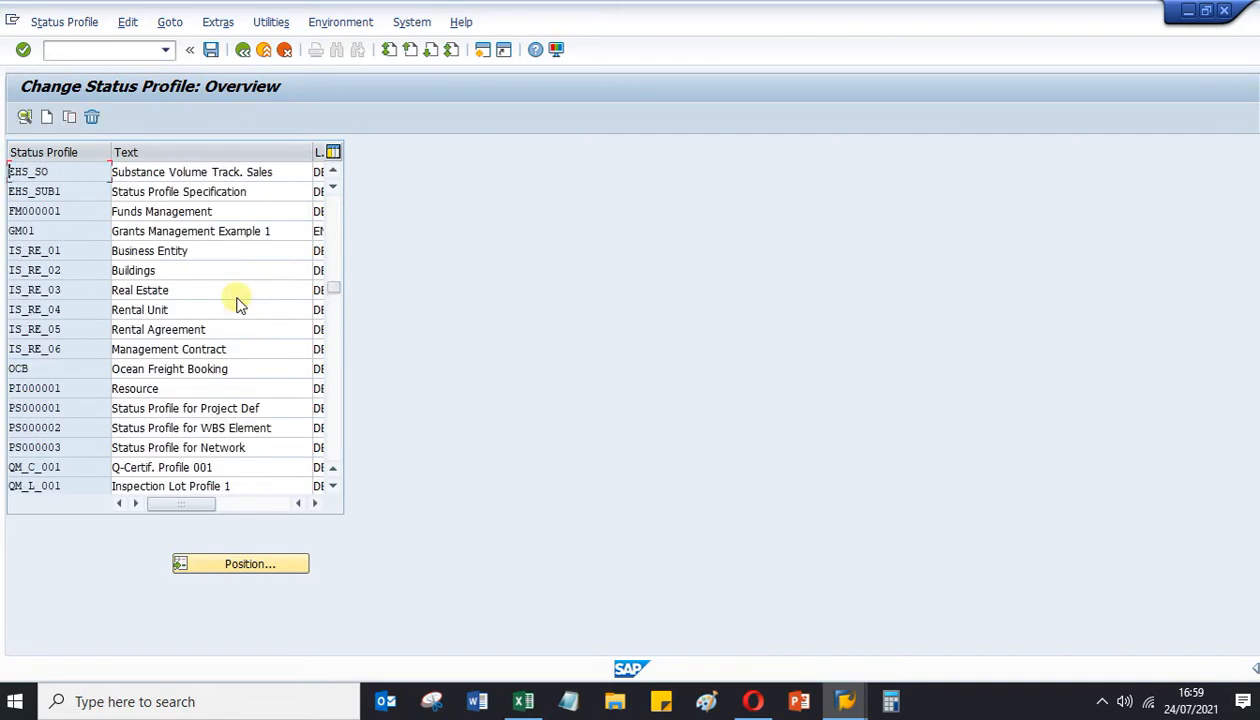
{"action": "left_click", "coordinate": [47, 117]}
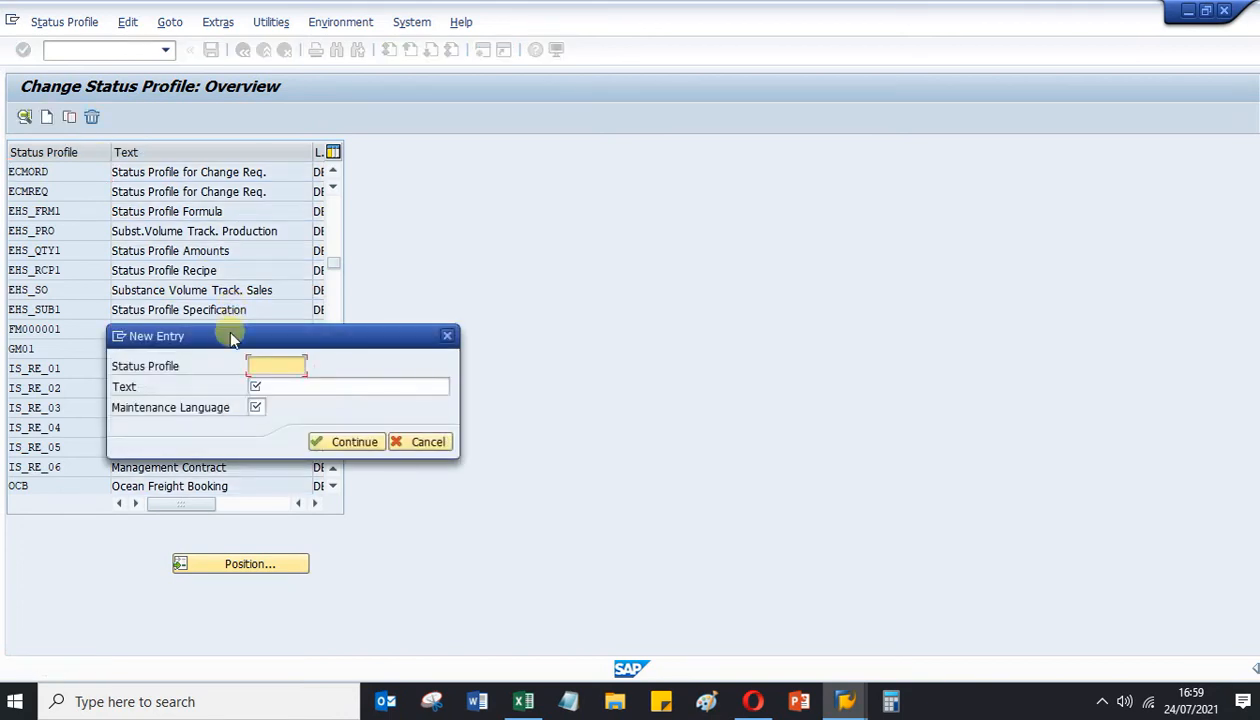
Create the status profile STS_PRO with the text Status Production and maintenance language EN.
{"action": "left_click", "coordinate": [293, 363]}
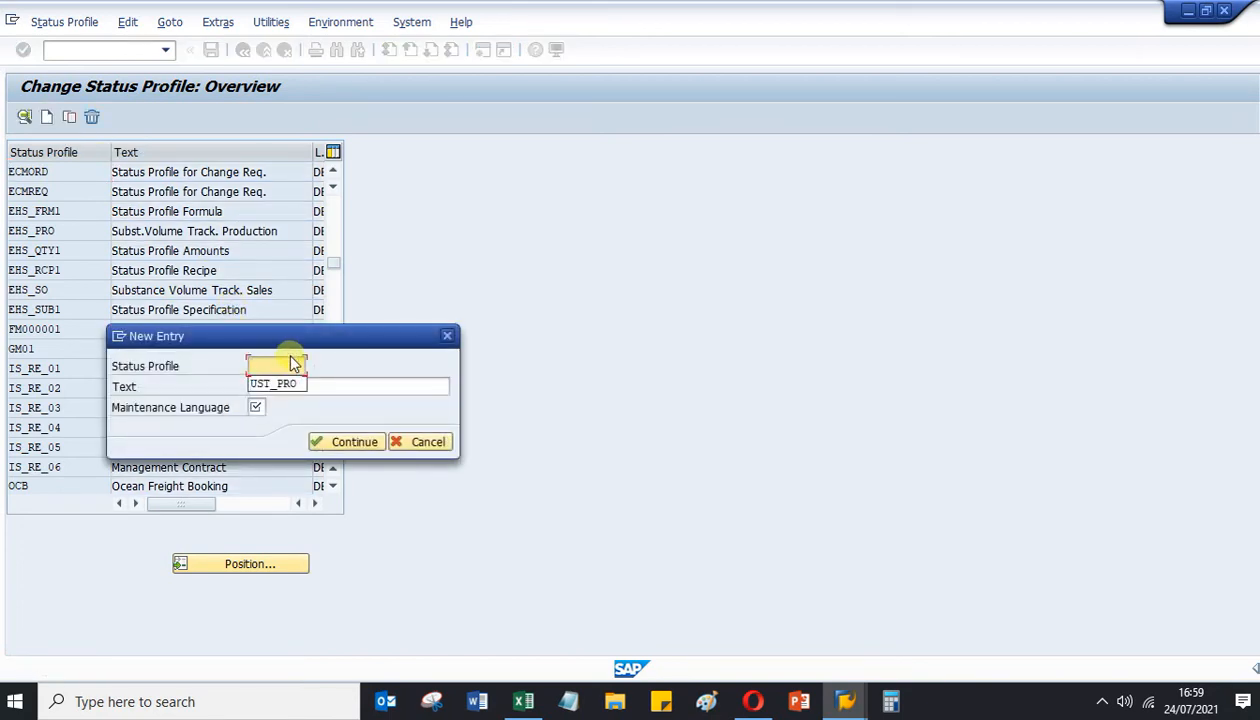
{"action": "left_click", "coordinate": [280, 384]}
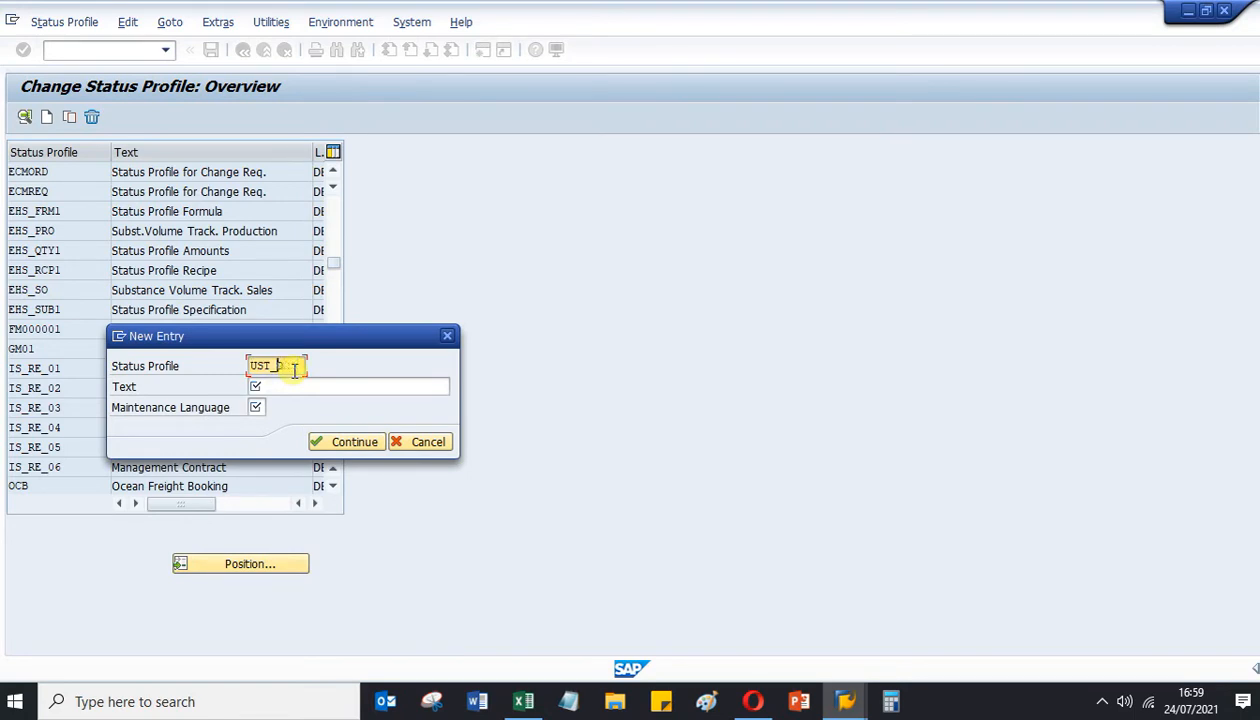
{"action": "key", "text": "BackSpace"}
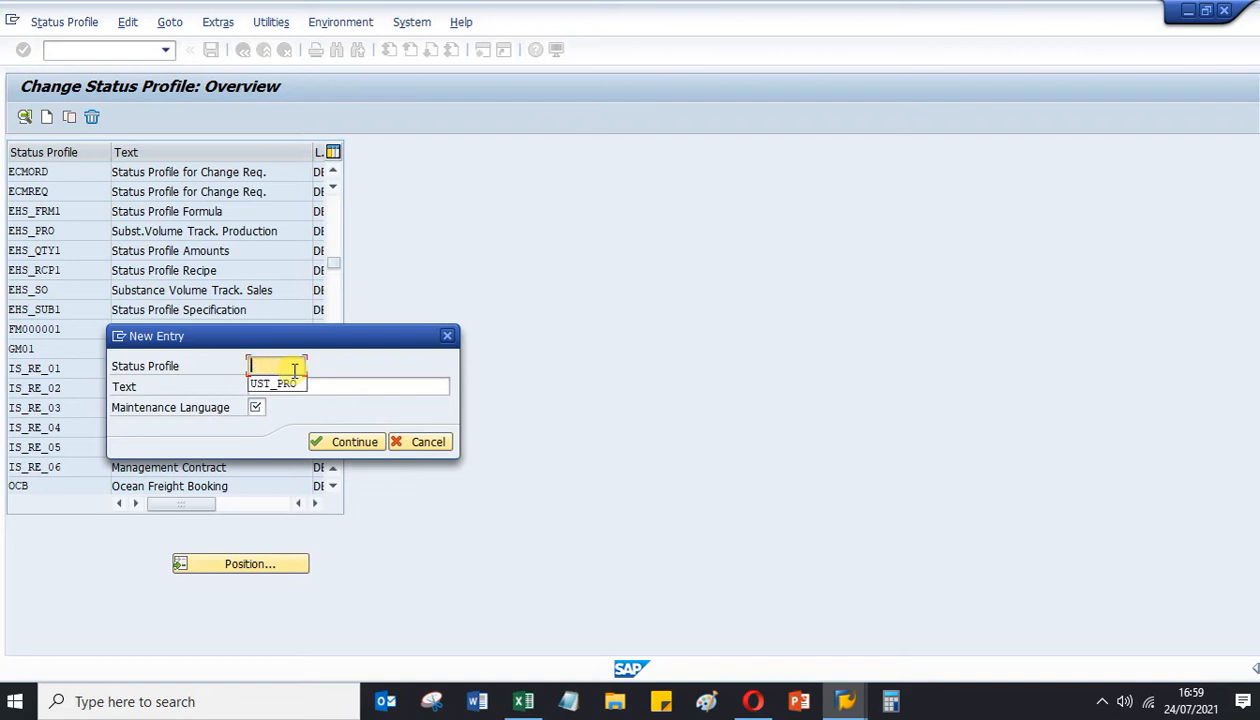
{"action": "type", "text": "STS"}
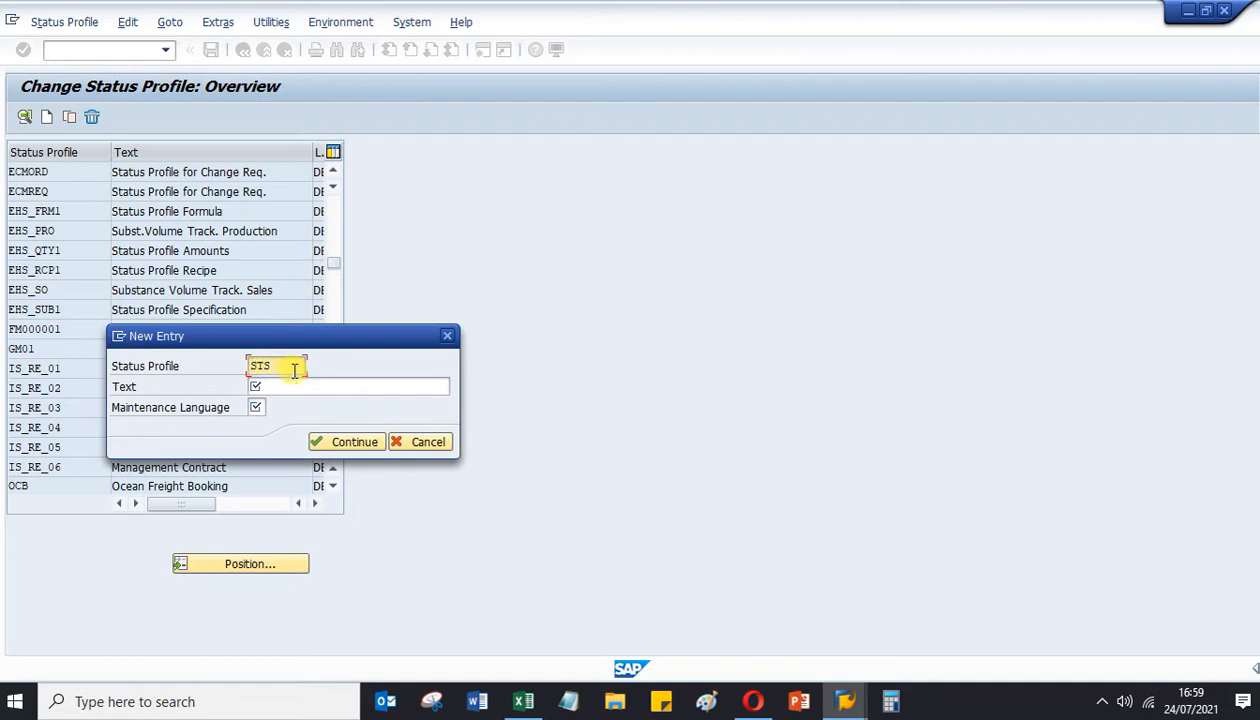
{"action": "type", "text": "_PRO"}
{"action": "left_click", "coordinate": [287, 391]}
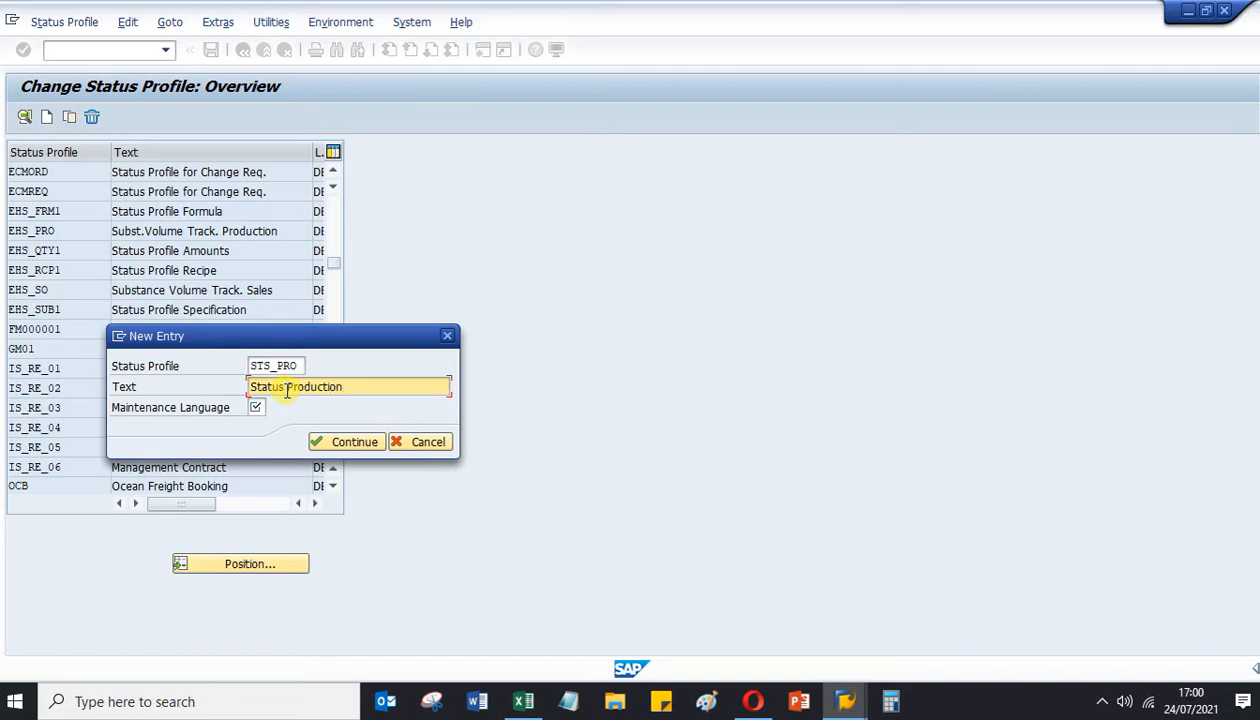
{"action": "left_click", "coordinate": [256, 409]}
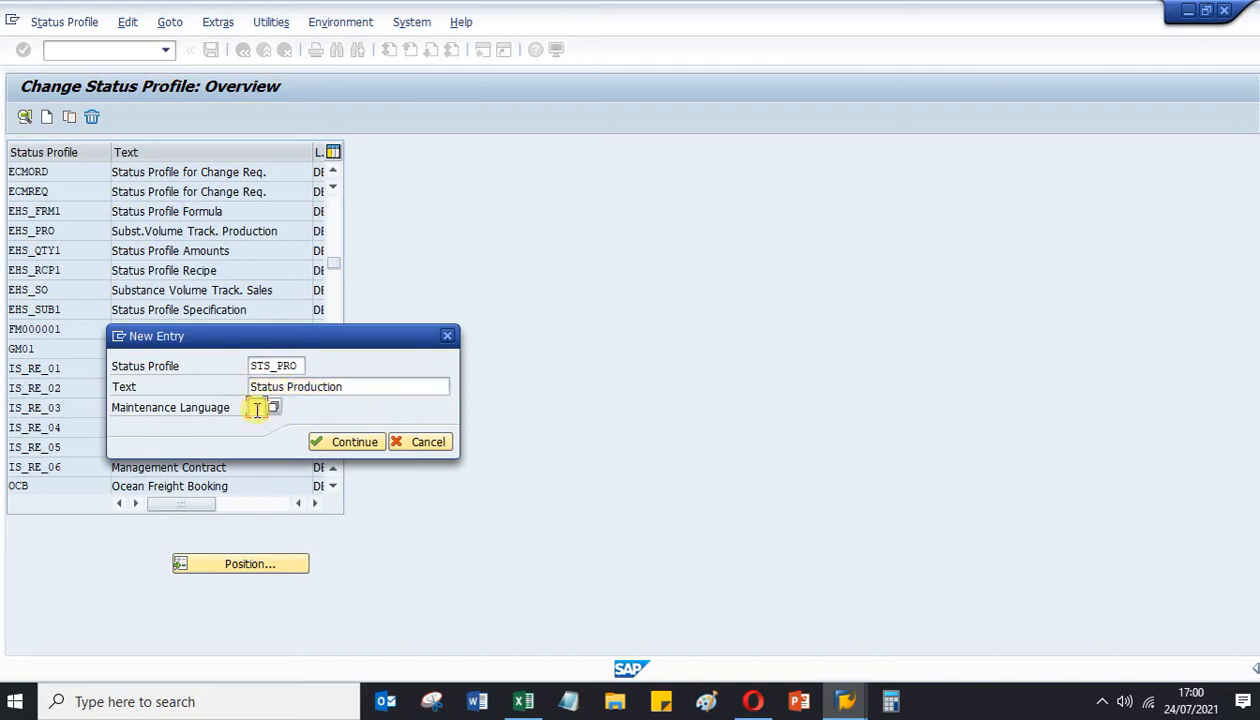
{"action": "type", "text": "EN"}
{"action": "left_click", "coordinate": [340, 441]}
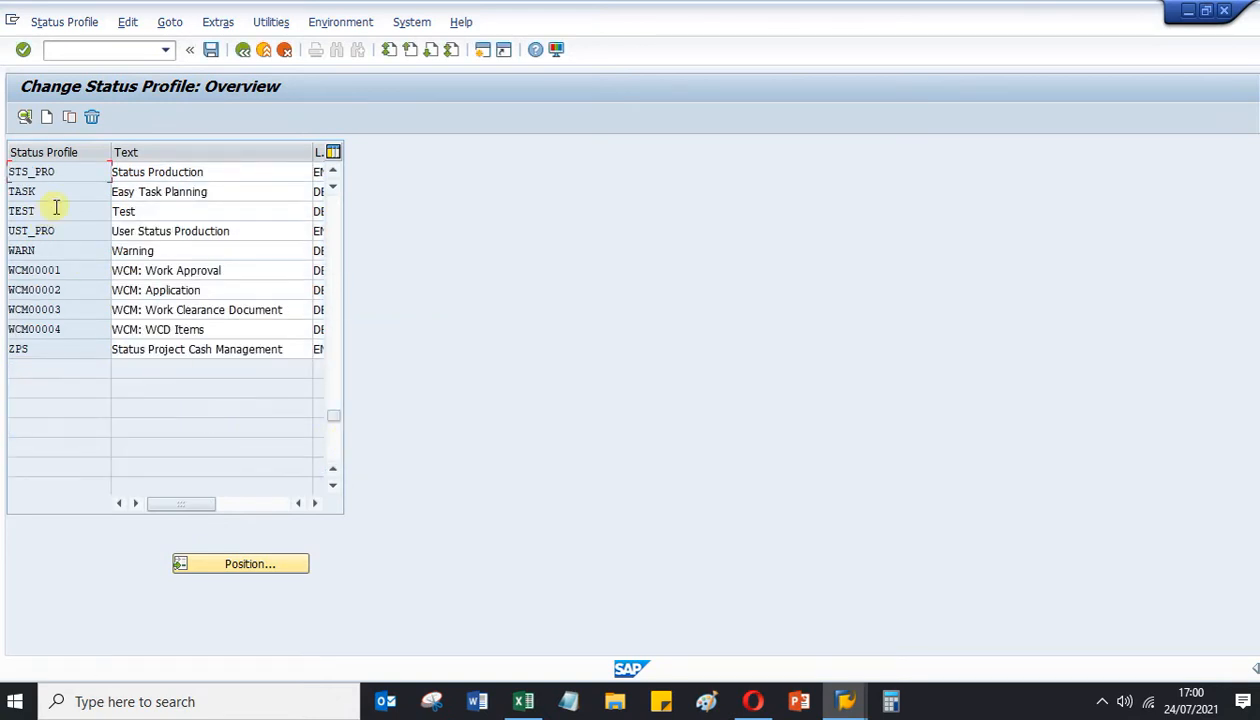
Open the user status table of the STS_PRO status profile.
{"action": "left_click", "coordinate": [243, 172]}
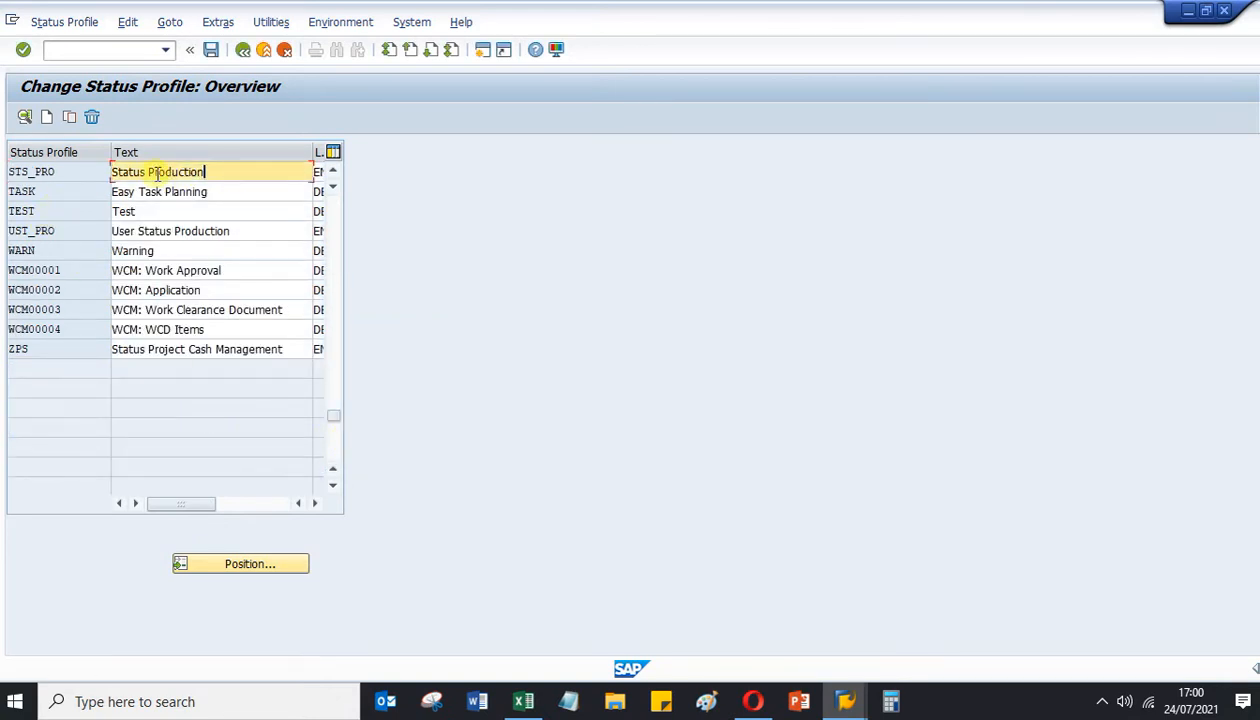
{"action": "left_click", "coordinate": [59, 172]}
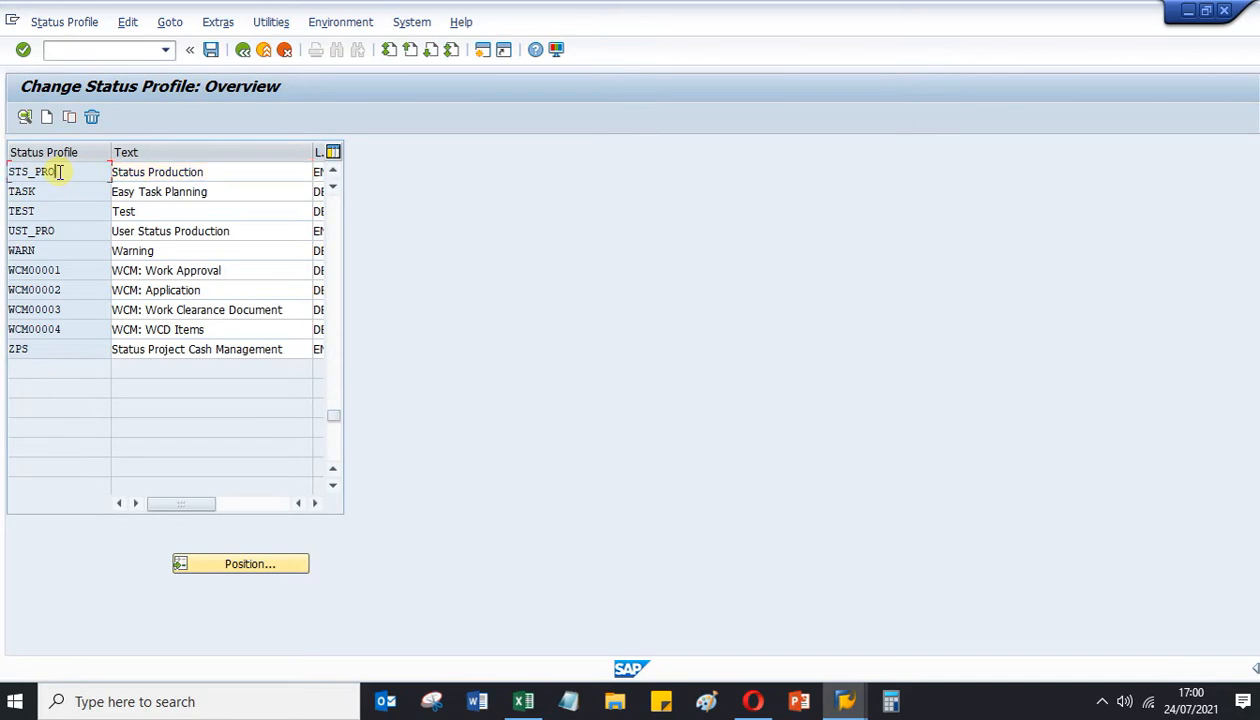
{"action": "double_click", "coordinate": [59, 172]}
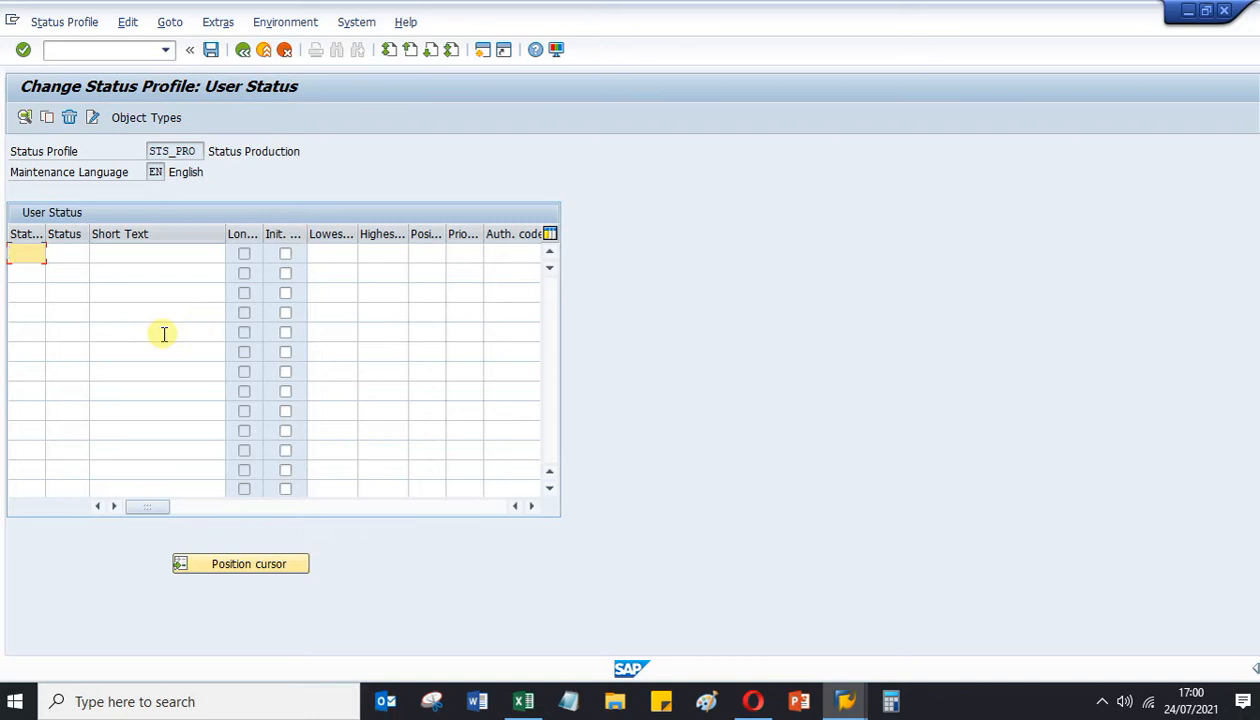
{"action": "left_click", "coordinate": [128, 270]}
{"action": "left_click", "coordinate": [138, 253]}
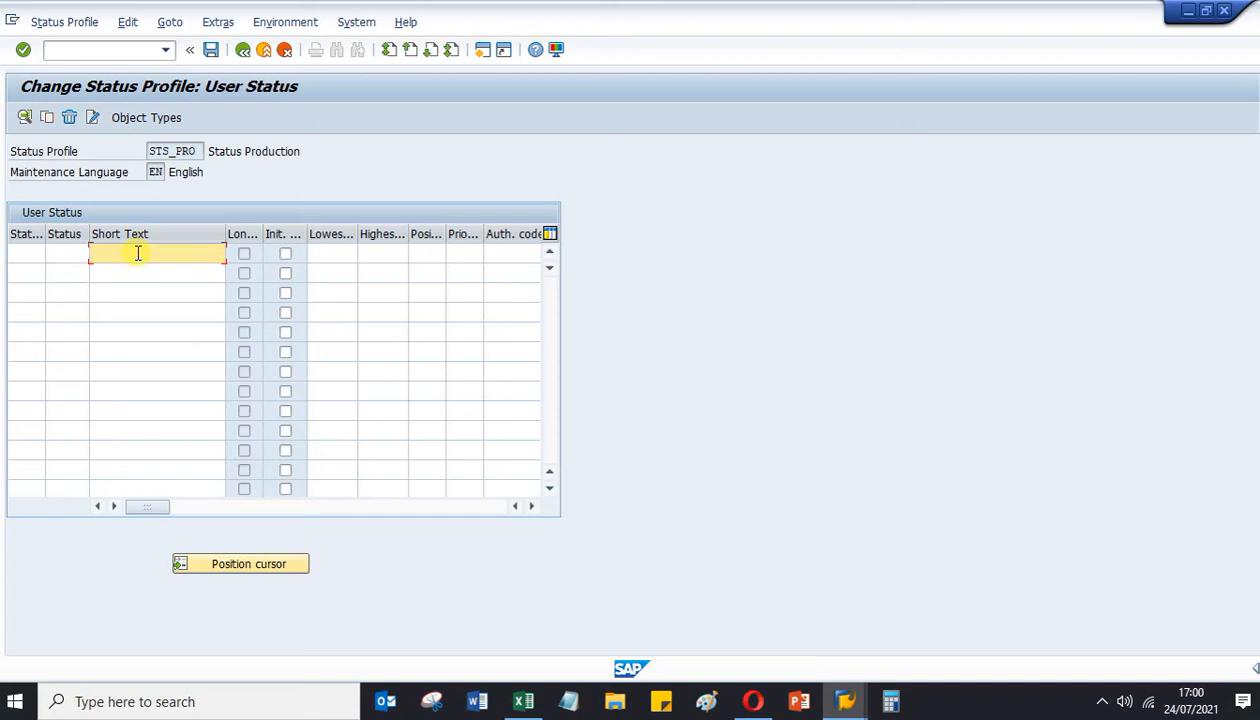
{"action": "left_click", "coordinate": [62, 256]}
{"action": "left_click", "coordinate": [126, 272]}
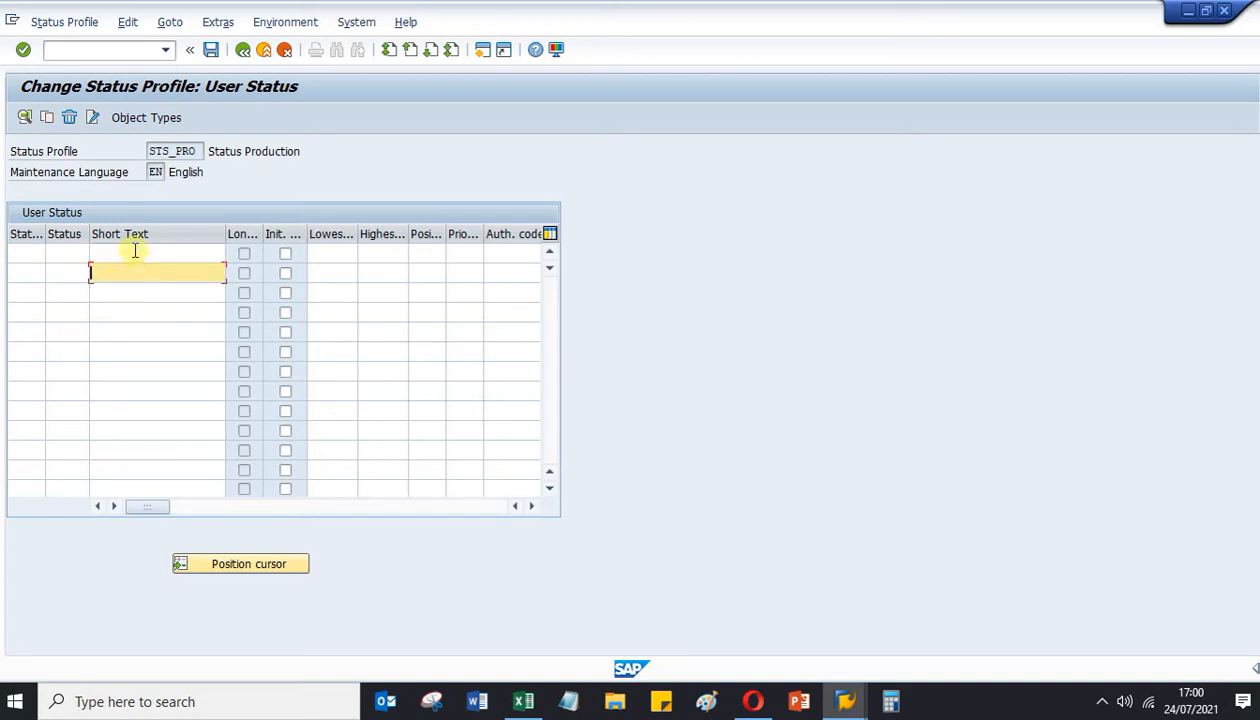
{"action": "left_click", "coordinate": [135, 252]}
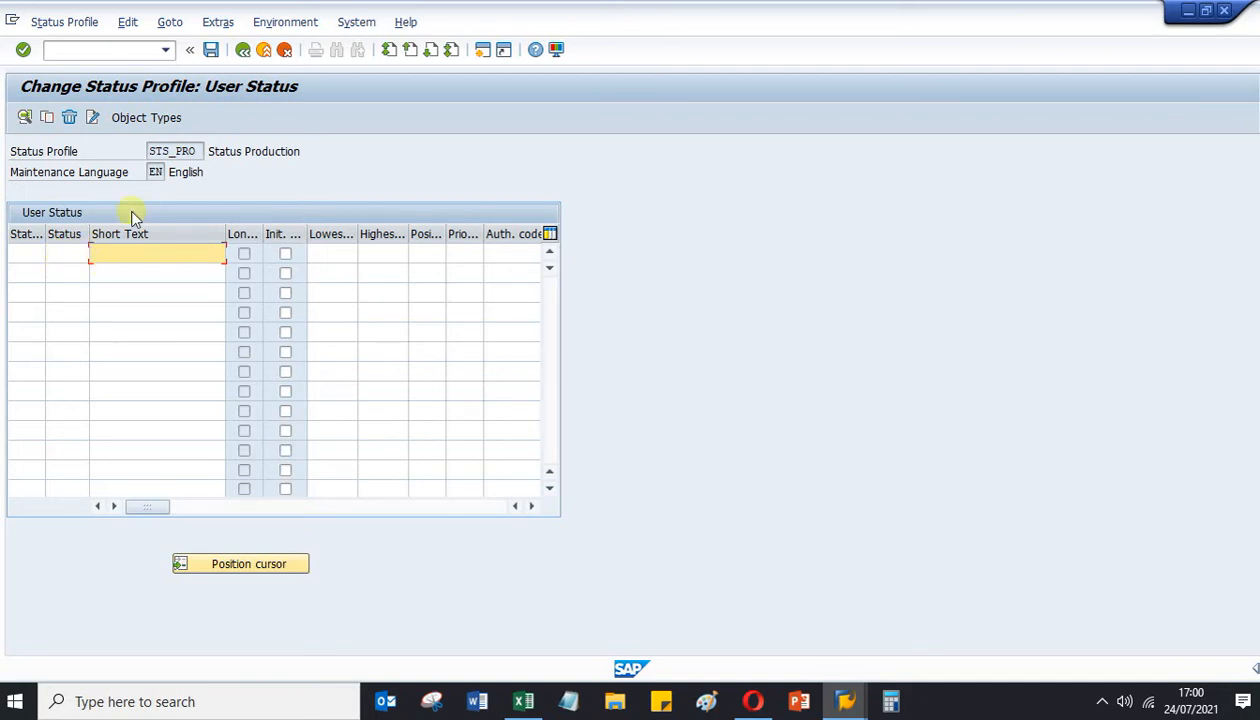
Allow the object type PP/PM: order header for the STS_PRO profile and return to its user statuses.
{"action": "left_click", "coordinate": [157, 120]}
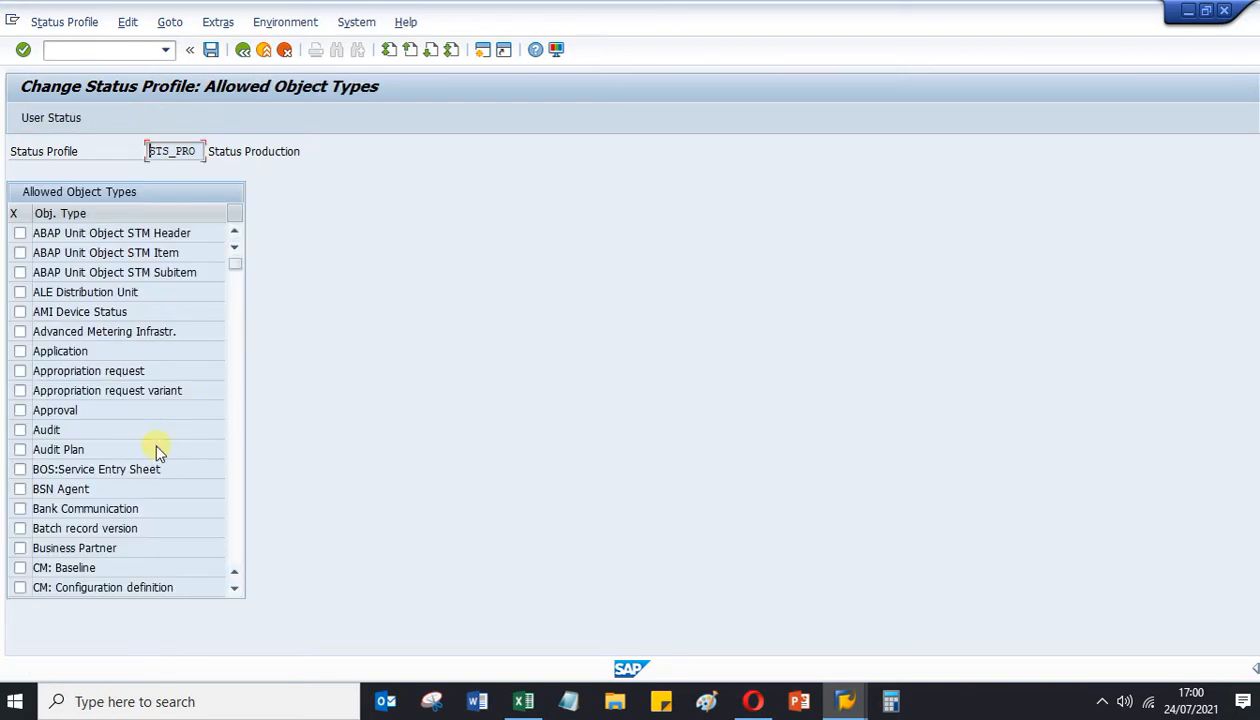
{"action": "scroll", "coordinate": [157, 450], "scroll_direction": "down", "scroll_amount": 5}
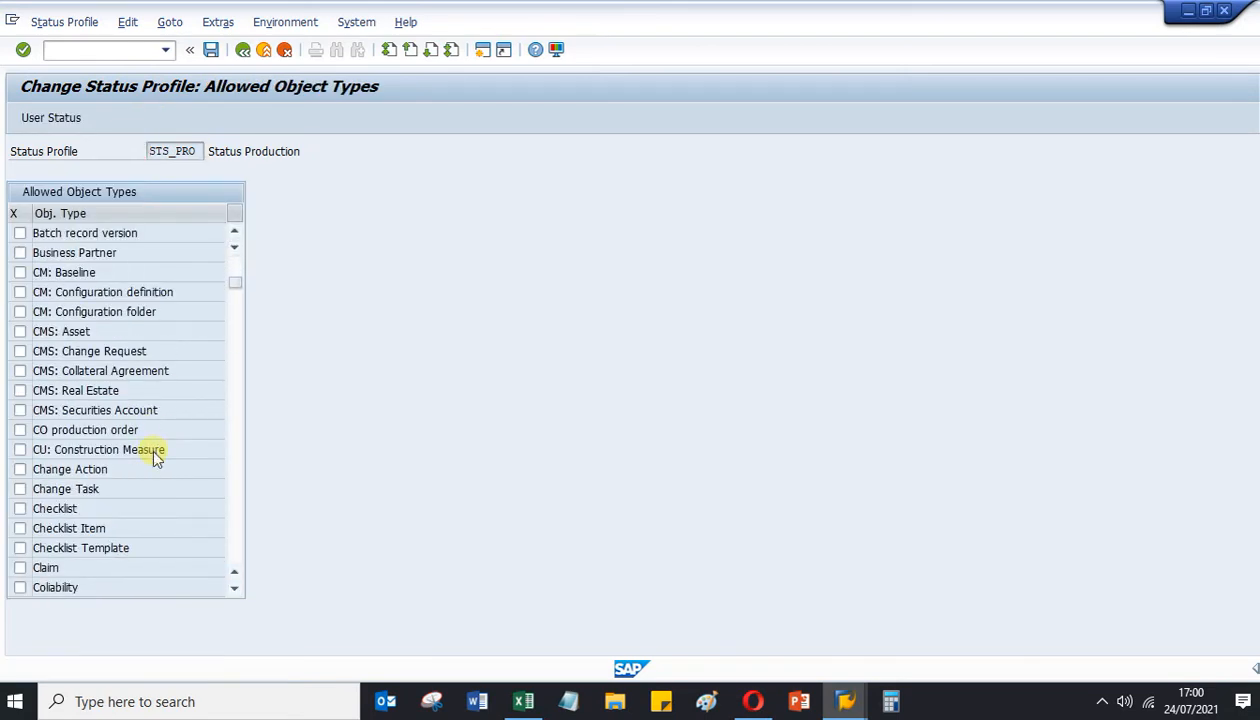
{"action": "scroll", "coordinate": [157, 457], "scroll_direction": "down", "scroll_amount": 4}
{"action": "scroll", "coordinate": [155, 455], "scroll_direction": "down", "scroll_amount": 10}
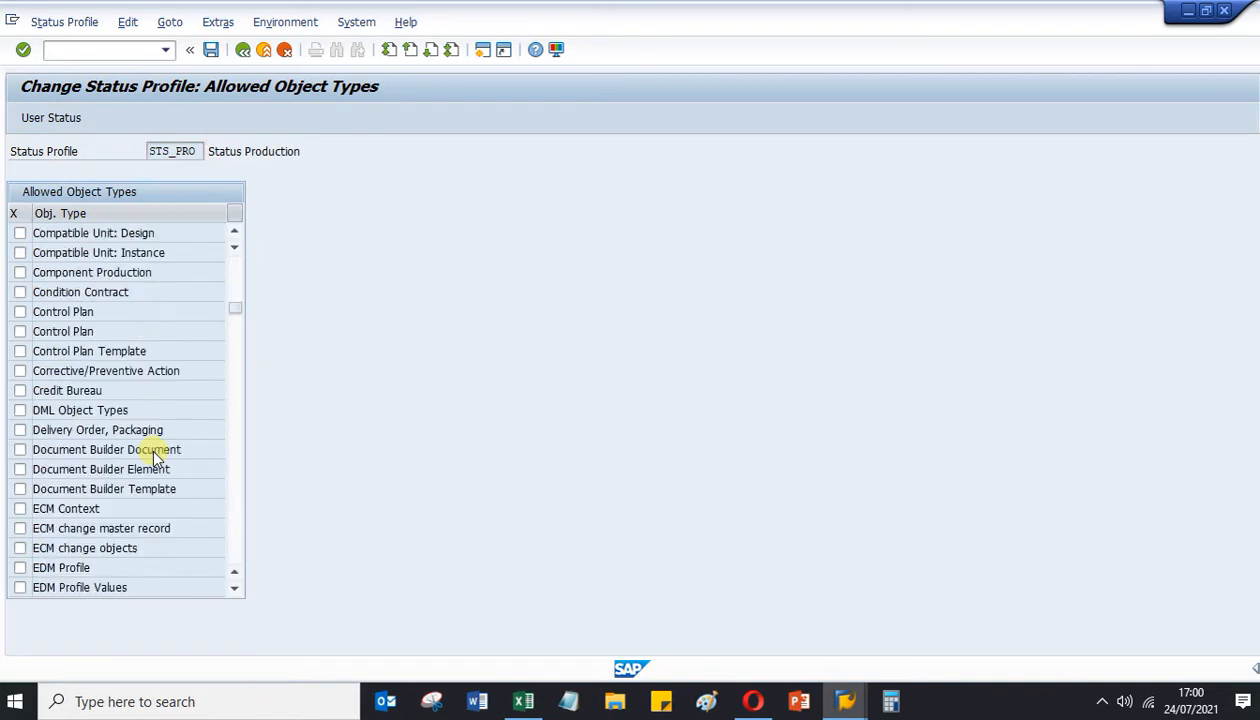
{"action": "scroll", "coordinate": [155, 451], "scroll_direction": "down", "scroll_amount": 1}
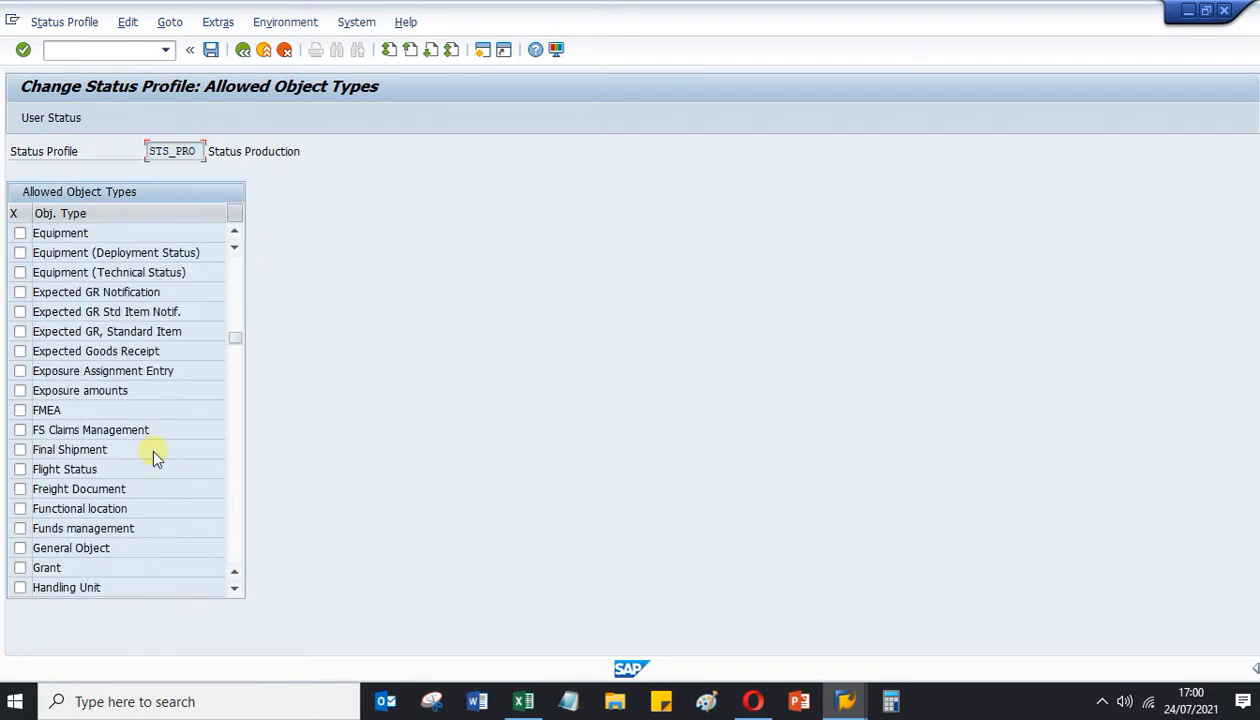
{"action": "scroll", "coordinate": [92, 443], "scroll_direction": "down", "scroll_amount": 3}
{"action": "scroll", "coordinate": [90, 449], "scroll_direction": "down", "scroll_amount": 4}
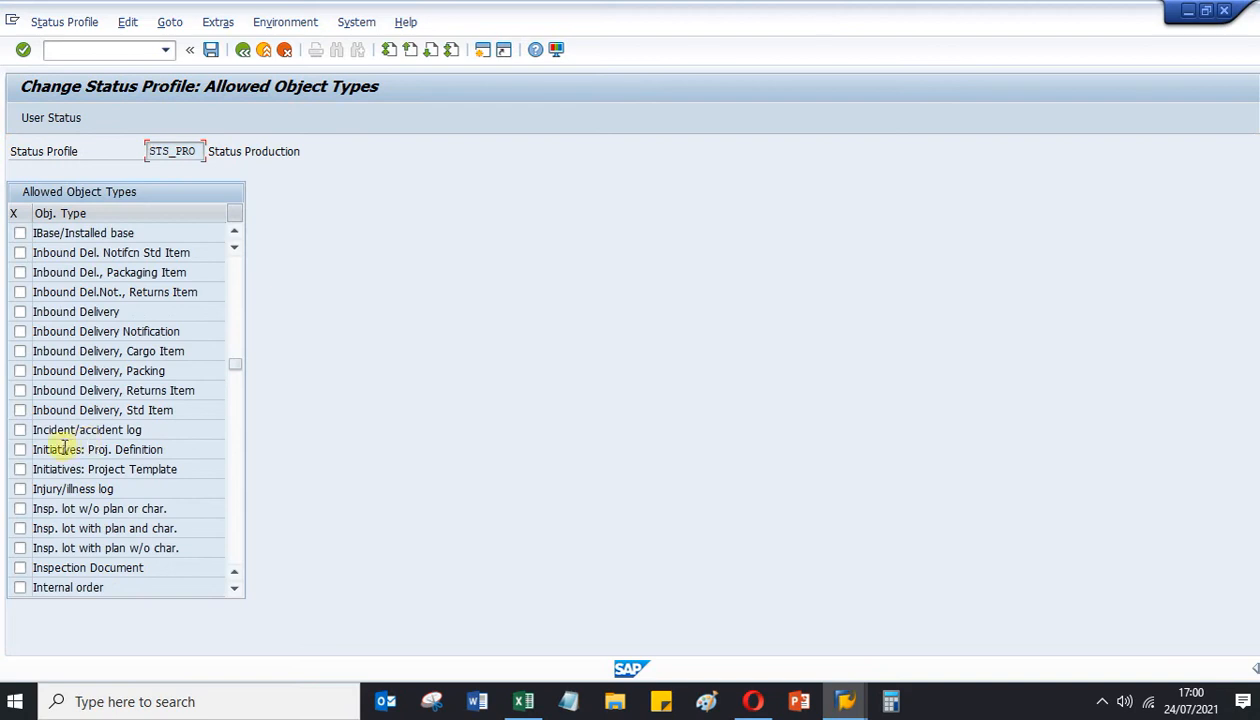
{"action": "scroll", "coordinate": [105, 438], "scroll_direction": "down", "scroll_amount": 3}
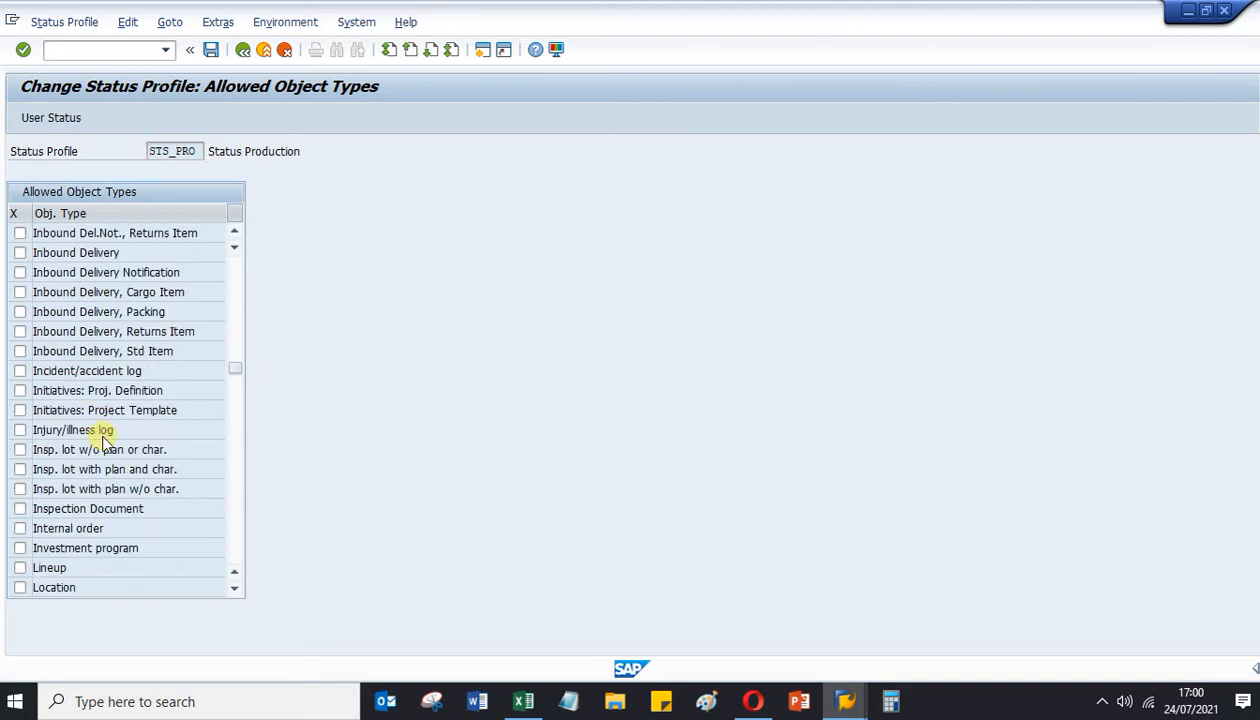
{"action": "scroll", "coordinate": [93, 445], "scroll_direction": "down", "scroll_amount": 2}
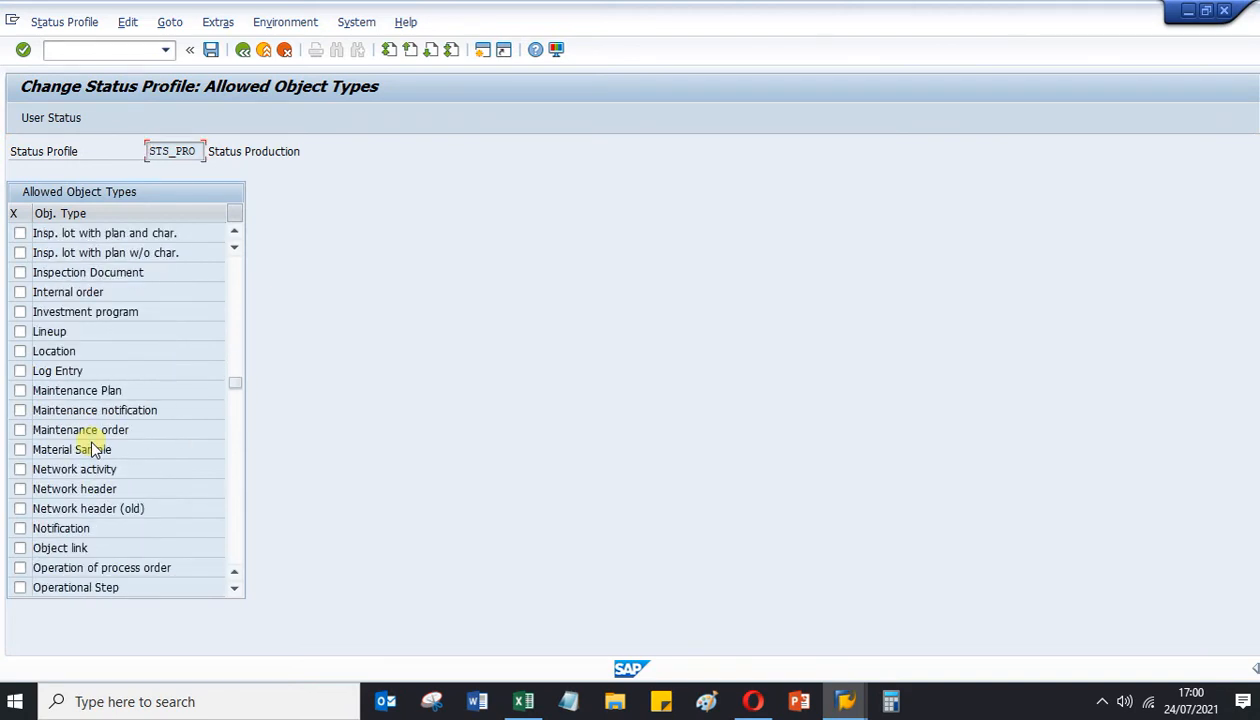
{"action": "scroll", "coordinate": [93, 453], "scroll_direction": "down", "scroll_amount": 1}
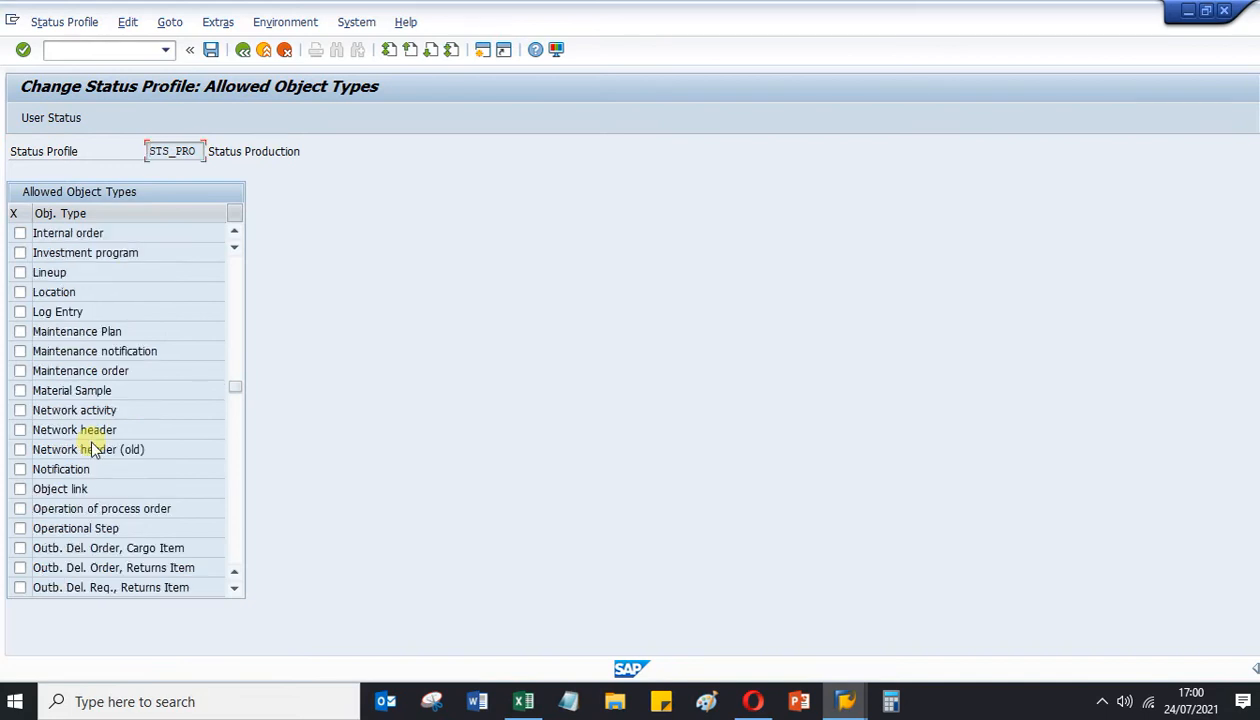
{"action": "scroll", "coordinate": [95, 450], "scroll_direction": "down", "scroll_amount": 5}
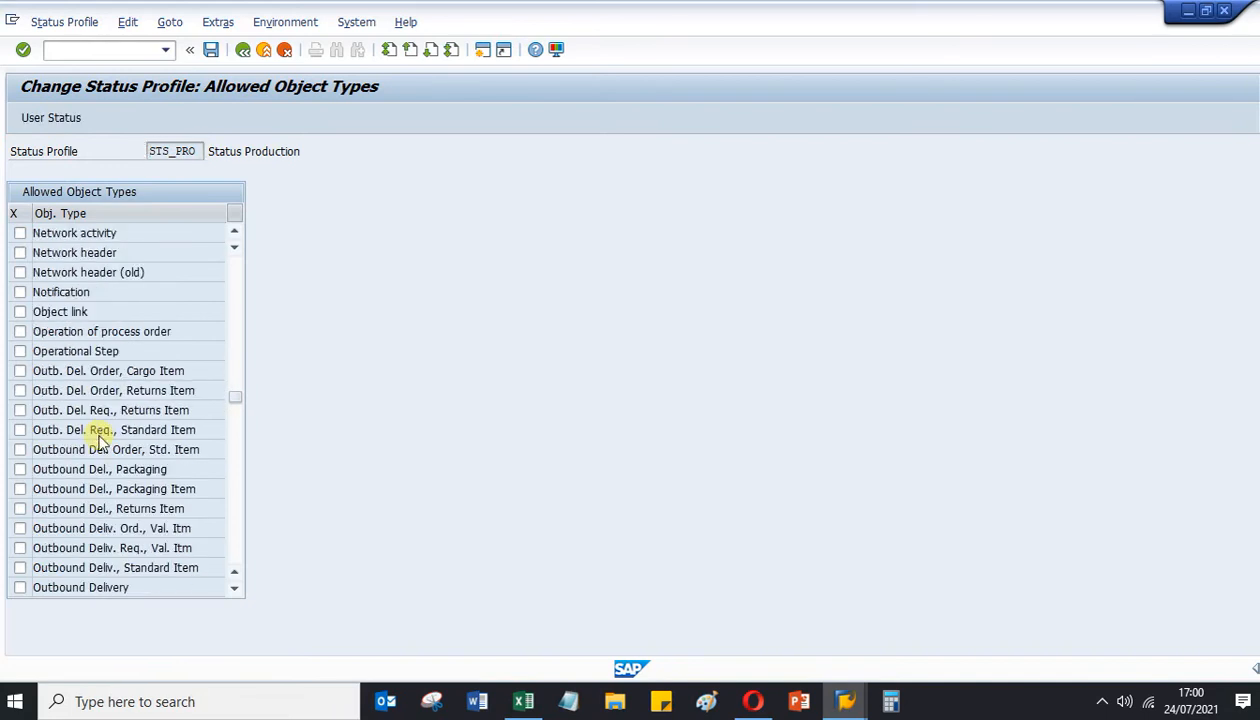
{"action": "scroll", "coordinate": [100, 449], "scroll_direction": "down", "scroll_amount": 3}
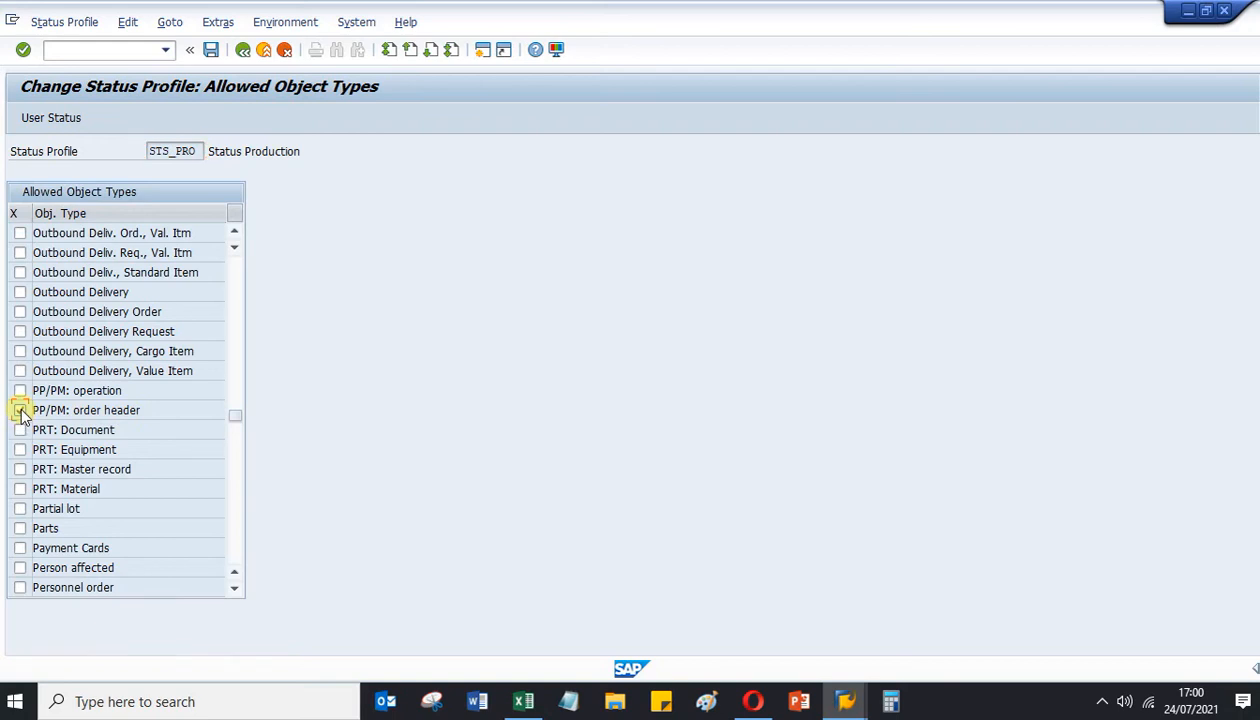
{"action": "left_click", "coordinate": [20, 411]}
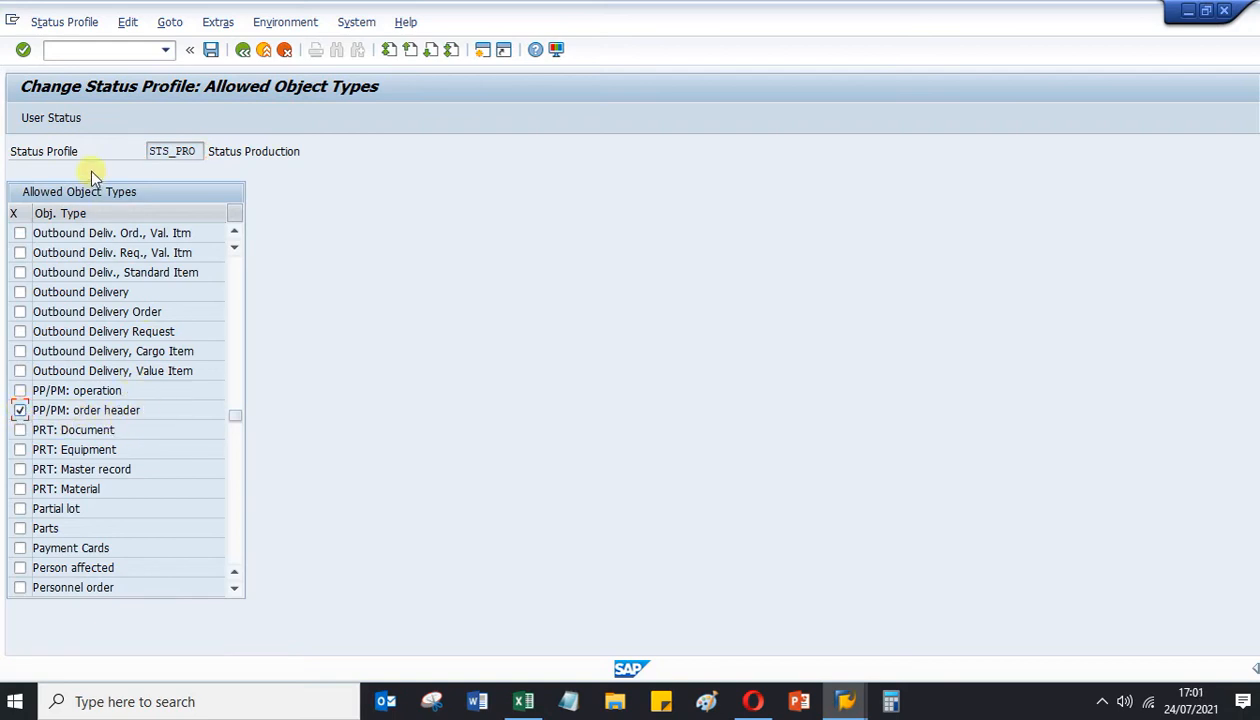
{"action": "left_click", "coordinate": [62, 123]}
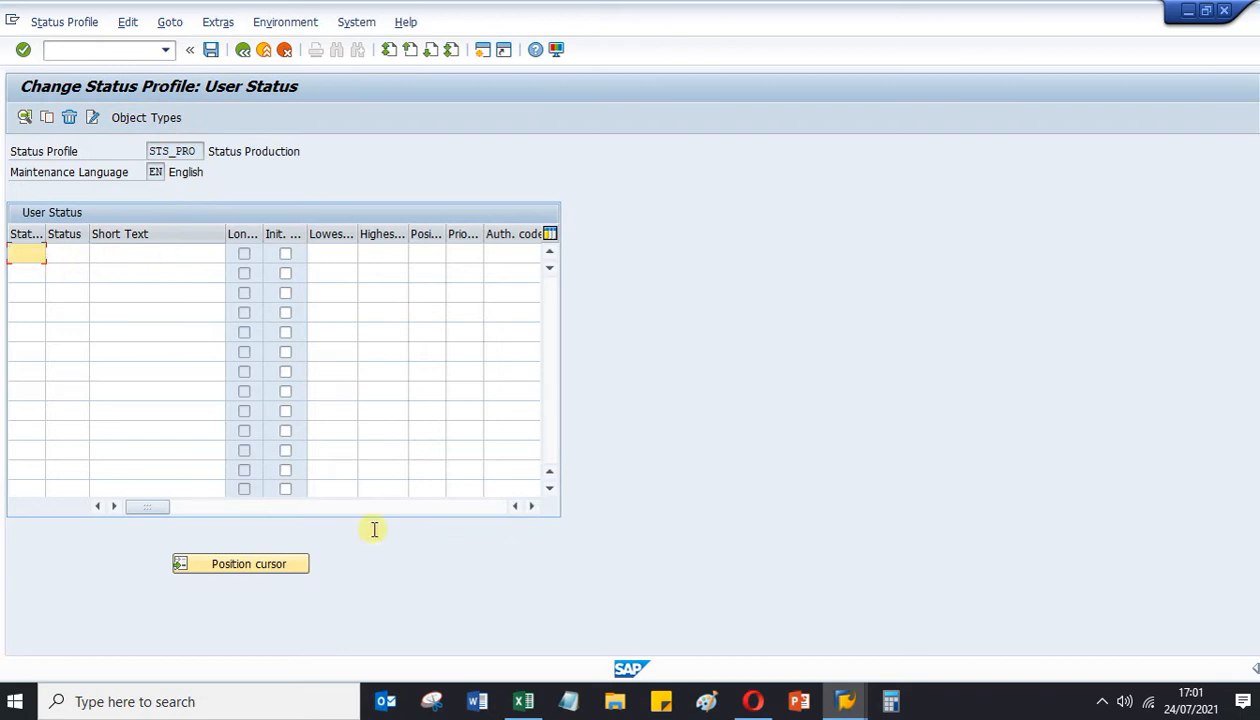
Switch to the Excel workbook and copy the number, status and description cells B3:D7.
{"action": "left_click", "coordinate": [523, 701]}
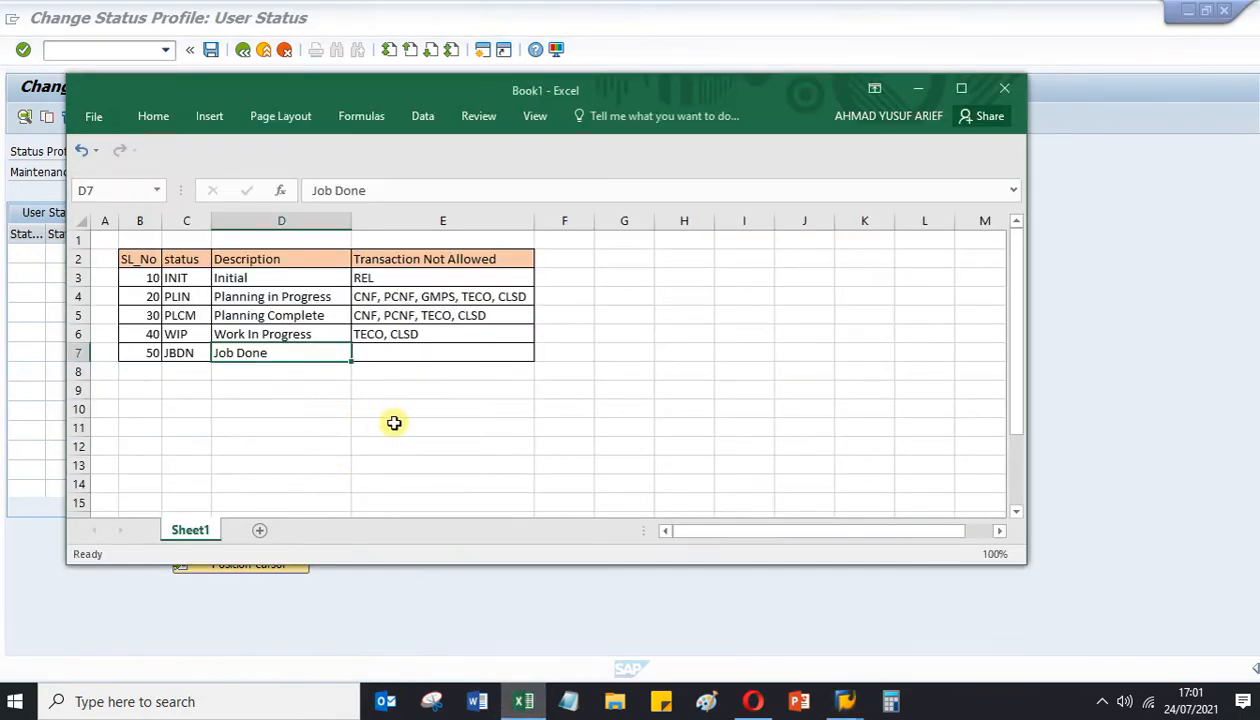
{"action": "left_click", "coordinate": [394, 424]}
{"action": "left_click", "coordinate": [147, 277]}
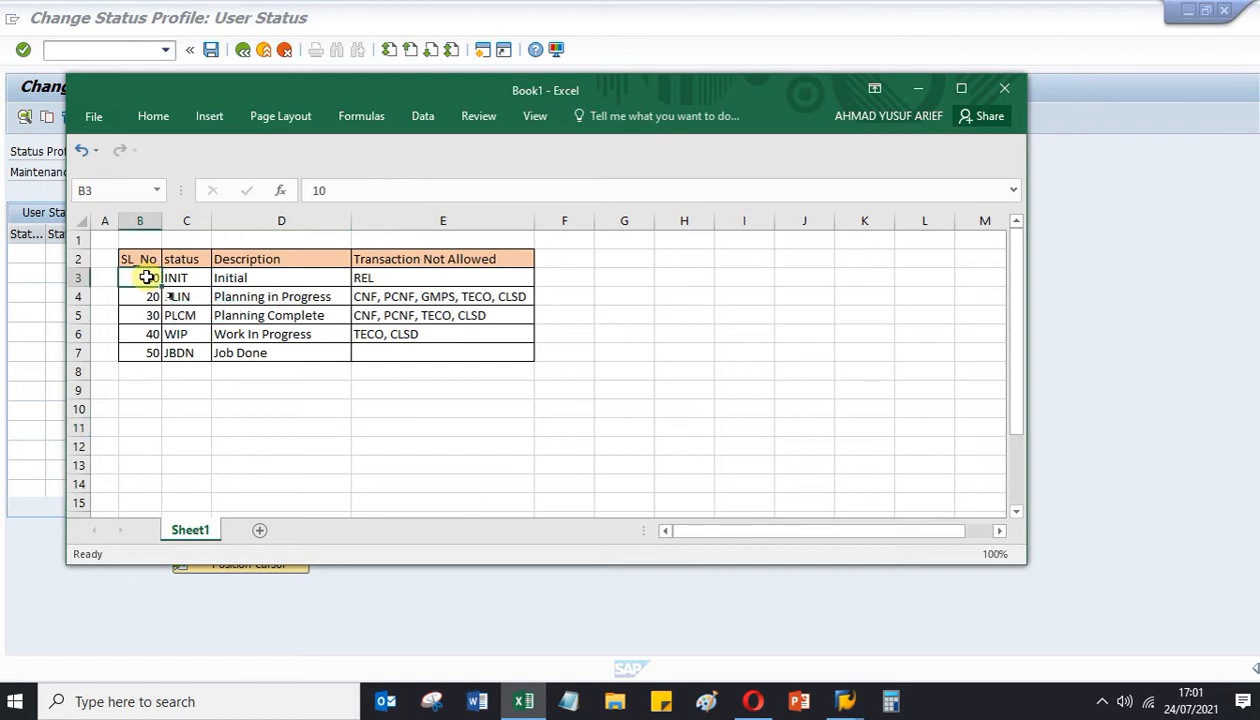
{"action": "key", "text": "shift+Right"}
{"action": "key", "text": "shift+Right"}
{"action": "key", "text": "shift+Down"}
{"action": "key", "text": "shift+Down"}
{"action": "key", "text": "shift+Down"}
{"action": "key", "text": "shift+Down"}
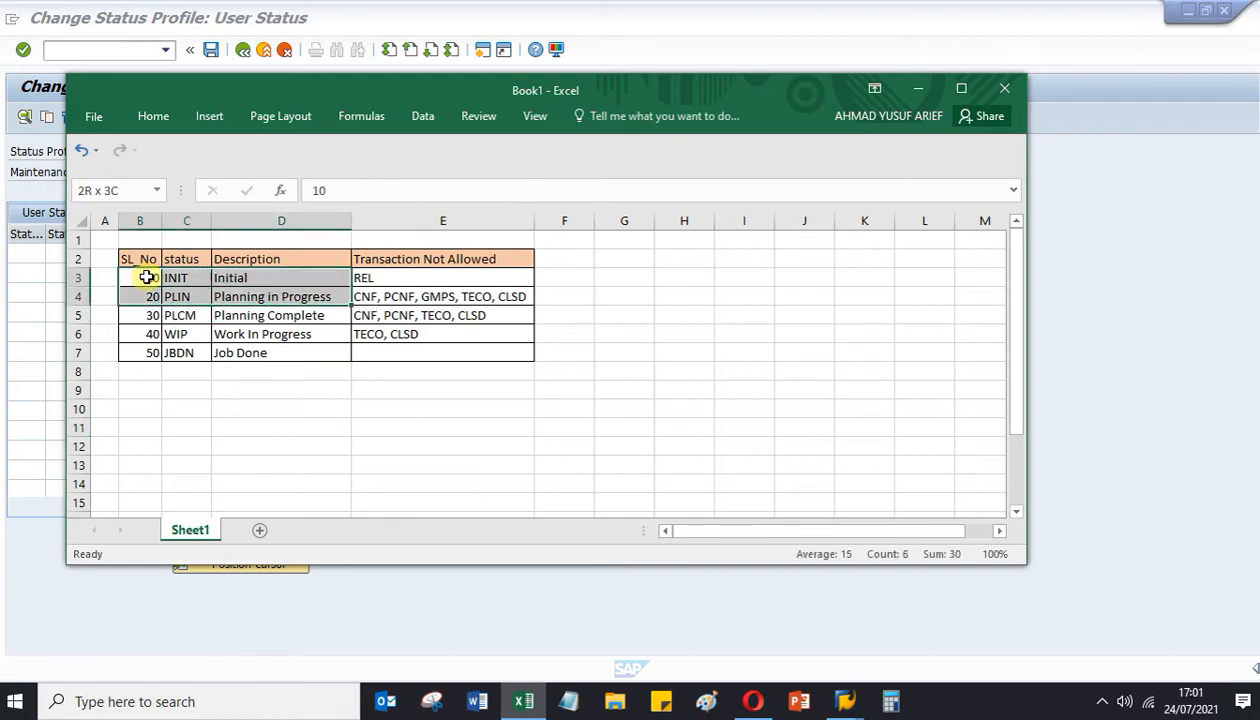
{"action": "key", "text": "ctrl+c"}
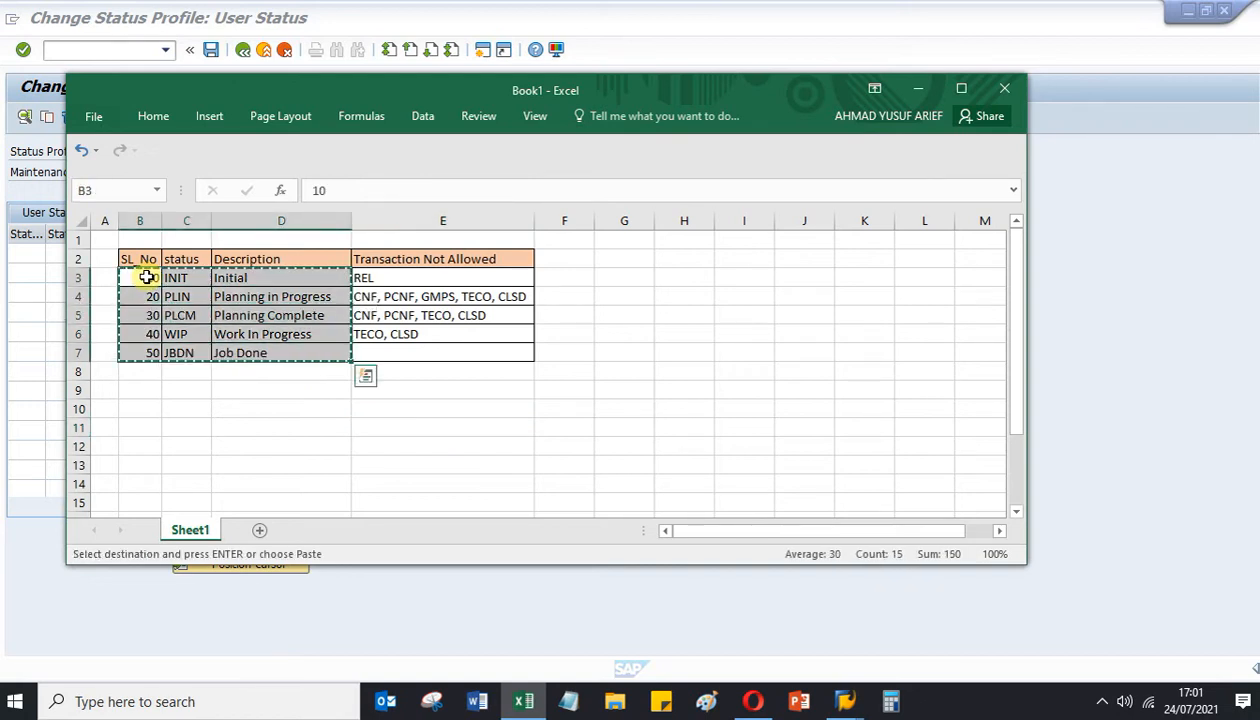
Switch back to SAP, paste the copied rows into the user status table and mark INIT as the initial status.
{"action": "left_click", "coordinate": [845, 700]}
{"action": "left_click", "coordinate": [893, 662]}
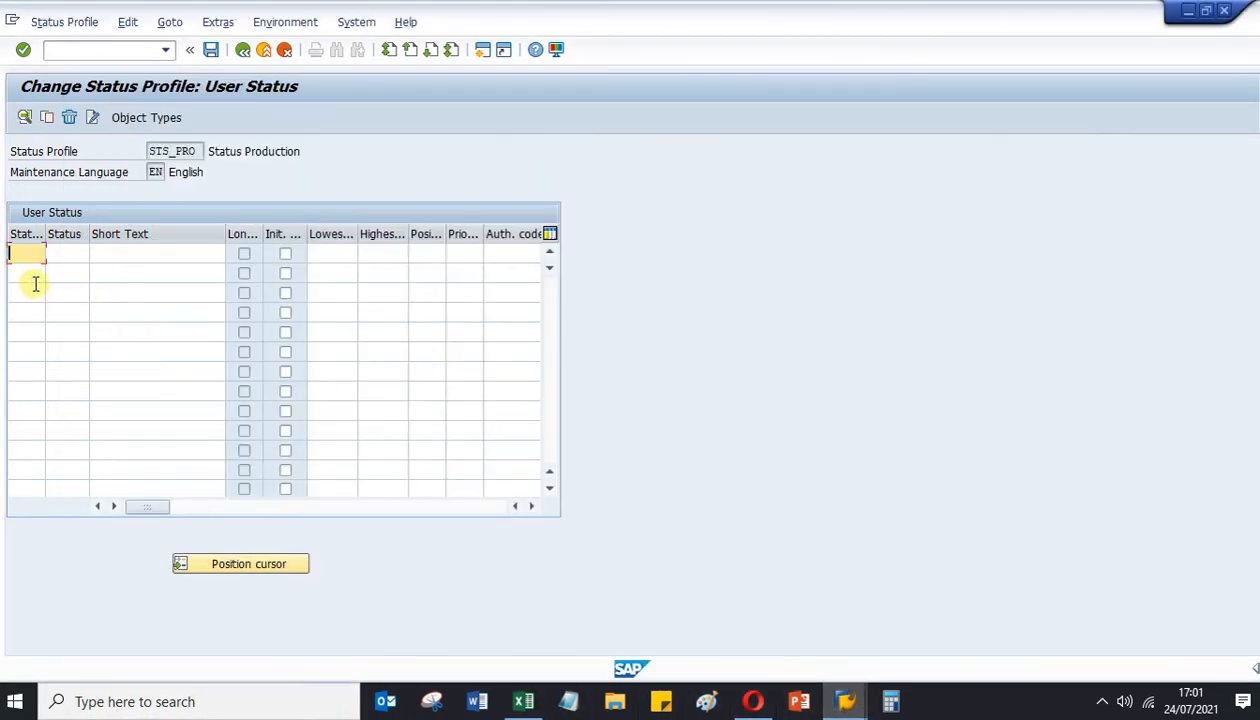
{"action": "key", "text": "ctrl+v"}
{"action": "left_click", "coordinate": [158, 252]}
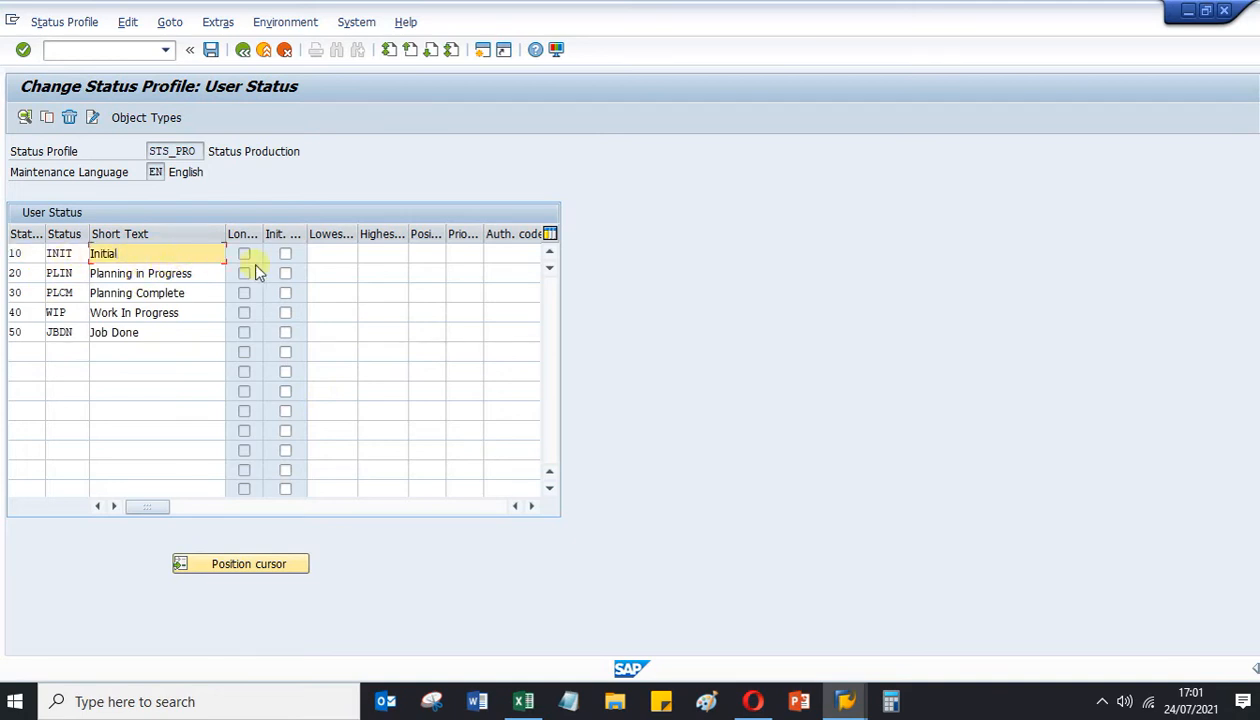
{"action": "left_click", "coordinate": [284, 255]}
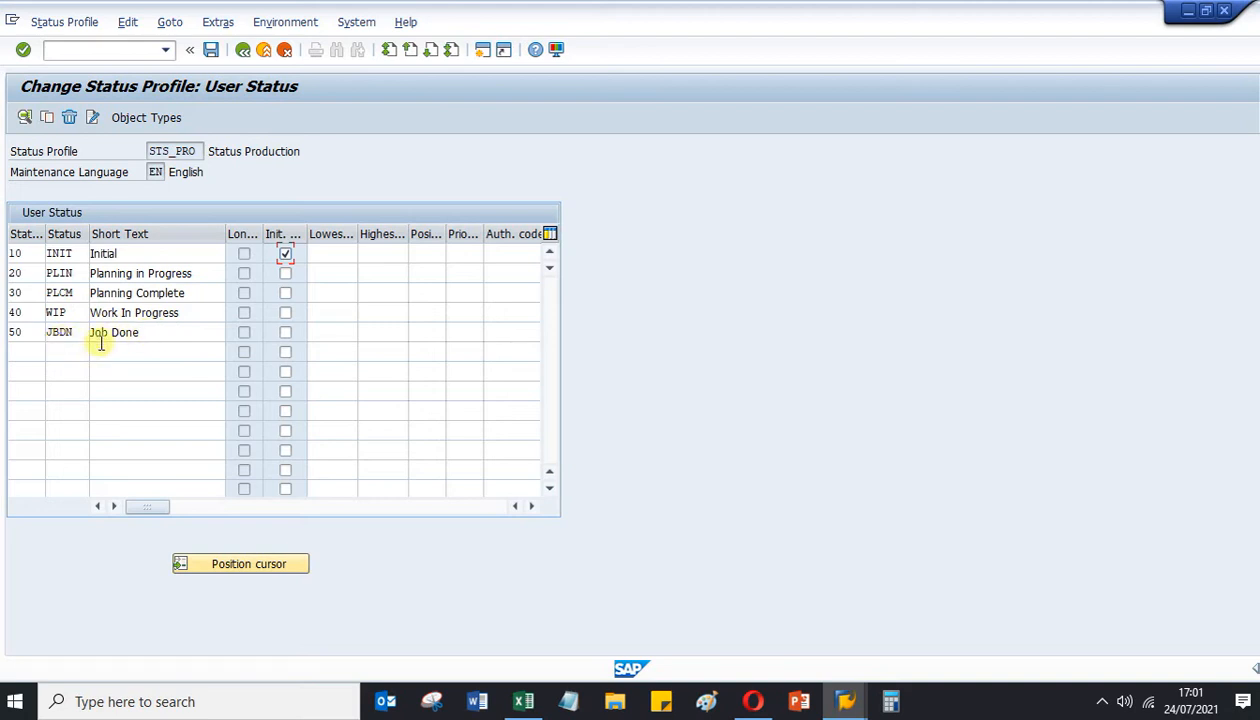
Set the lowest and highest status numbers to 10 and 20 for INIT, and 20 and 30 for PLIN.
{"action": "left_click", "coordinate": [330, 251]}
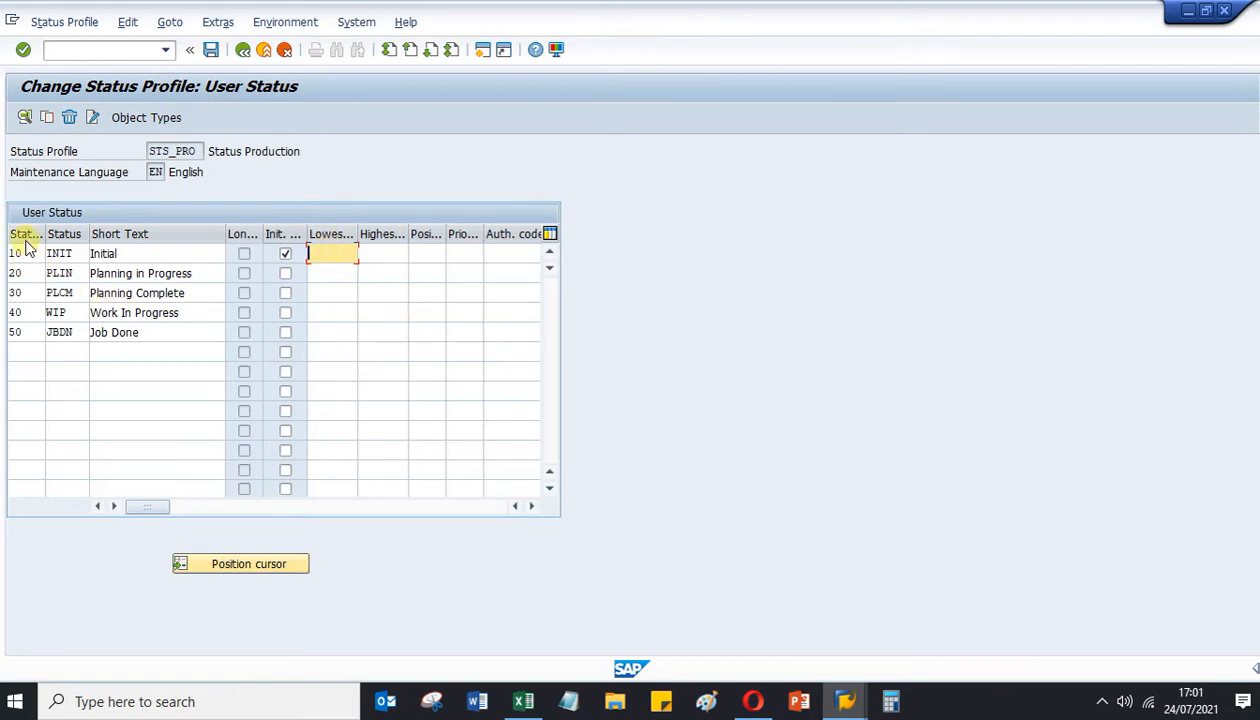
{"action": "left_click", "coordinate": [368, 254]}
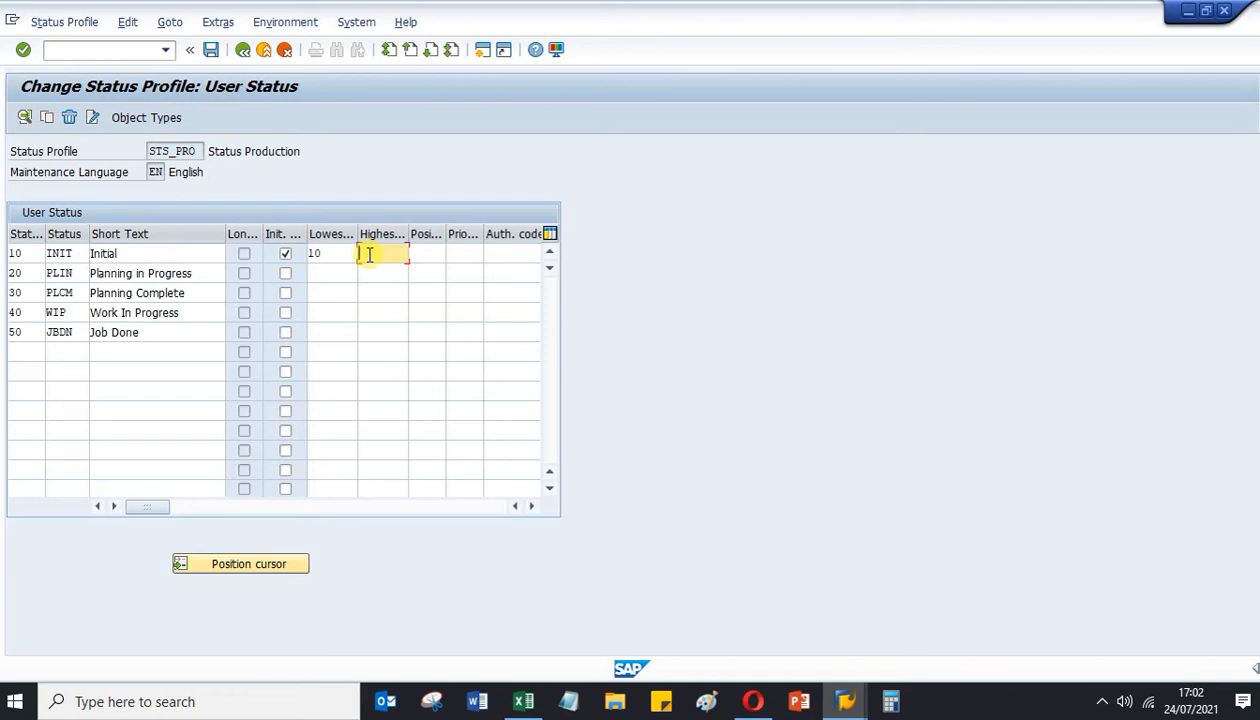
{"action": "type", "text": "20"}
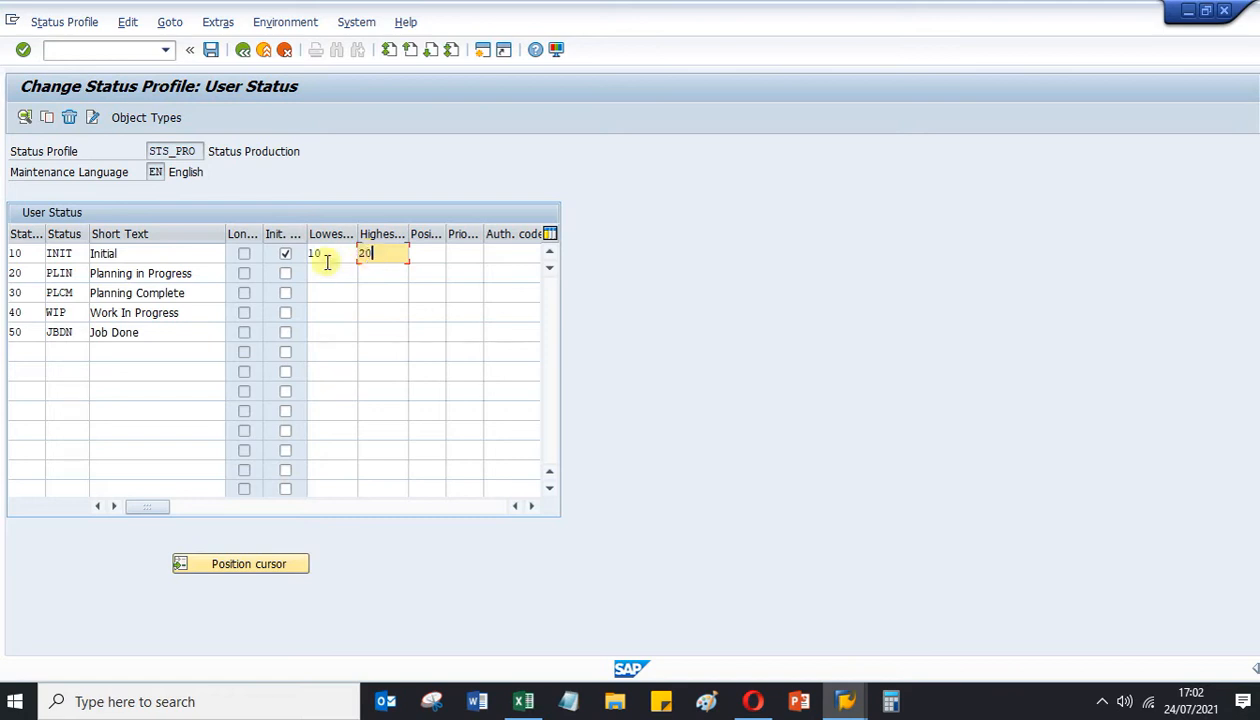
{"action": "left_click", "coordinate": [327, 275]}
{"action": "type", "text": "20"}
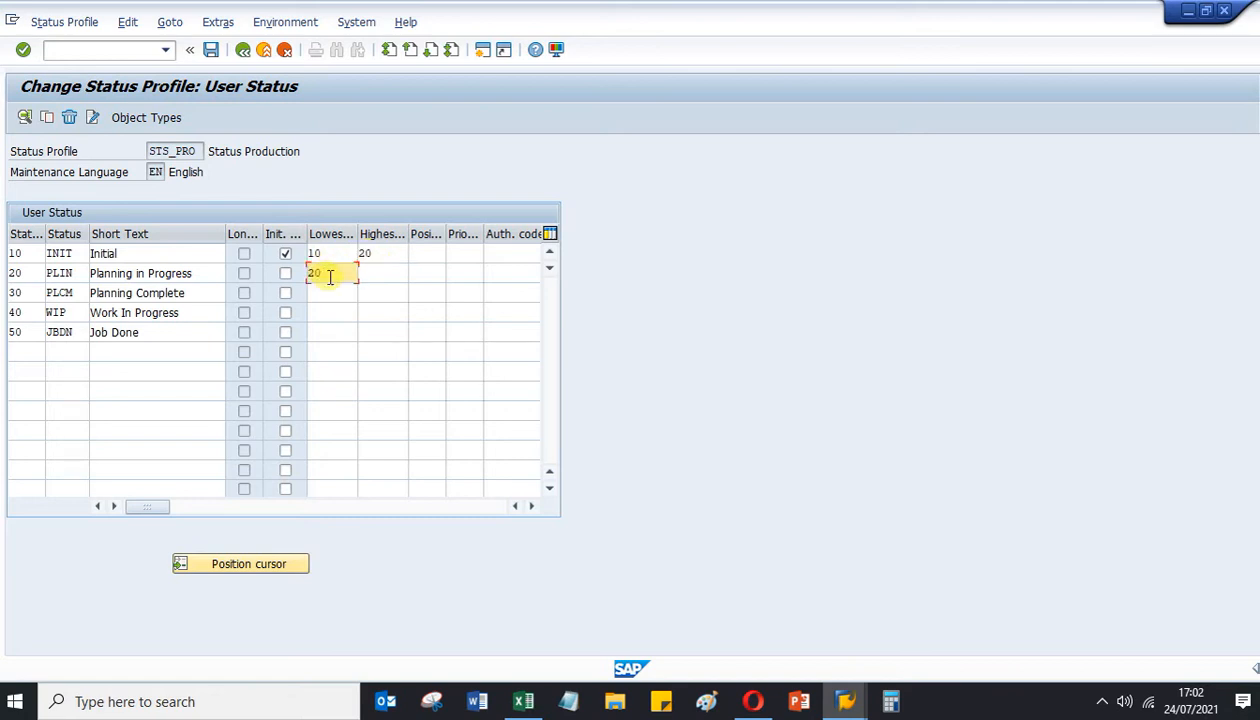
{"action": "left_click", "coordinate": [376, 276]}
{"action": "type", "text": "30"}
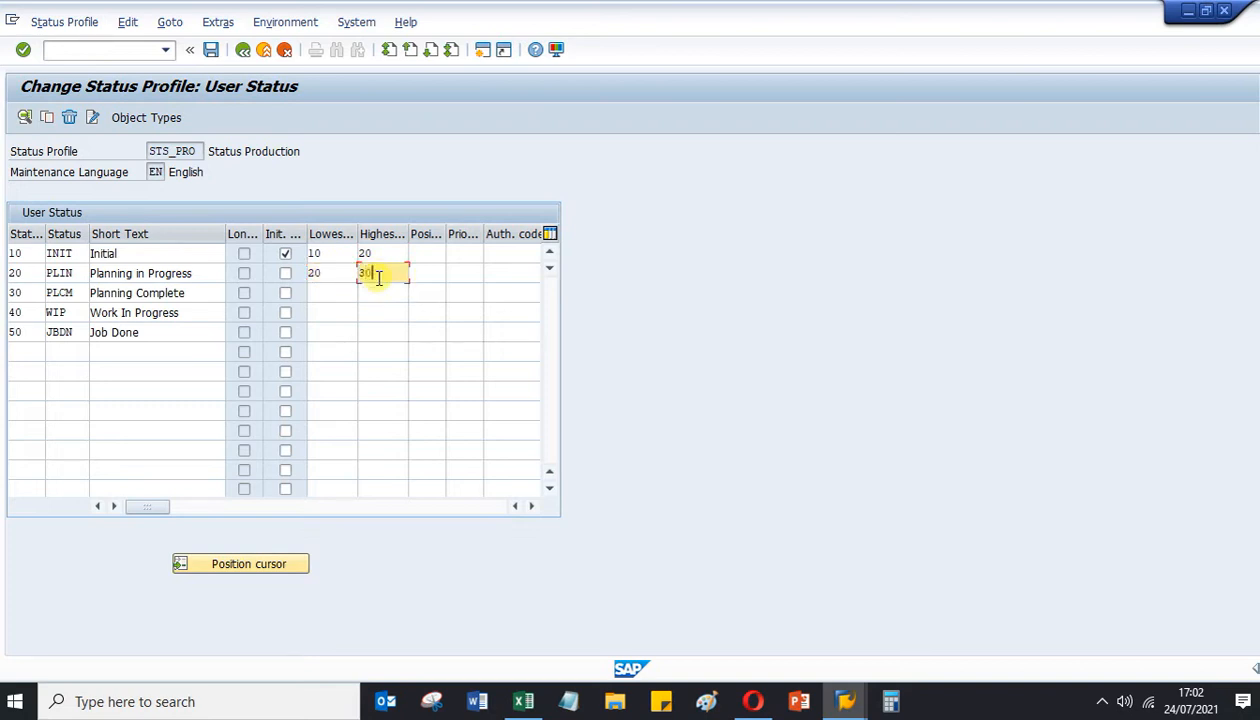
Set the lowest and highest status numbers to 30 and 40 for PLCM, 40 and 50 for WIP, and 50 and 50 for JBDN.
{"action": "left_click", "coordinate": [344, 292]}
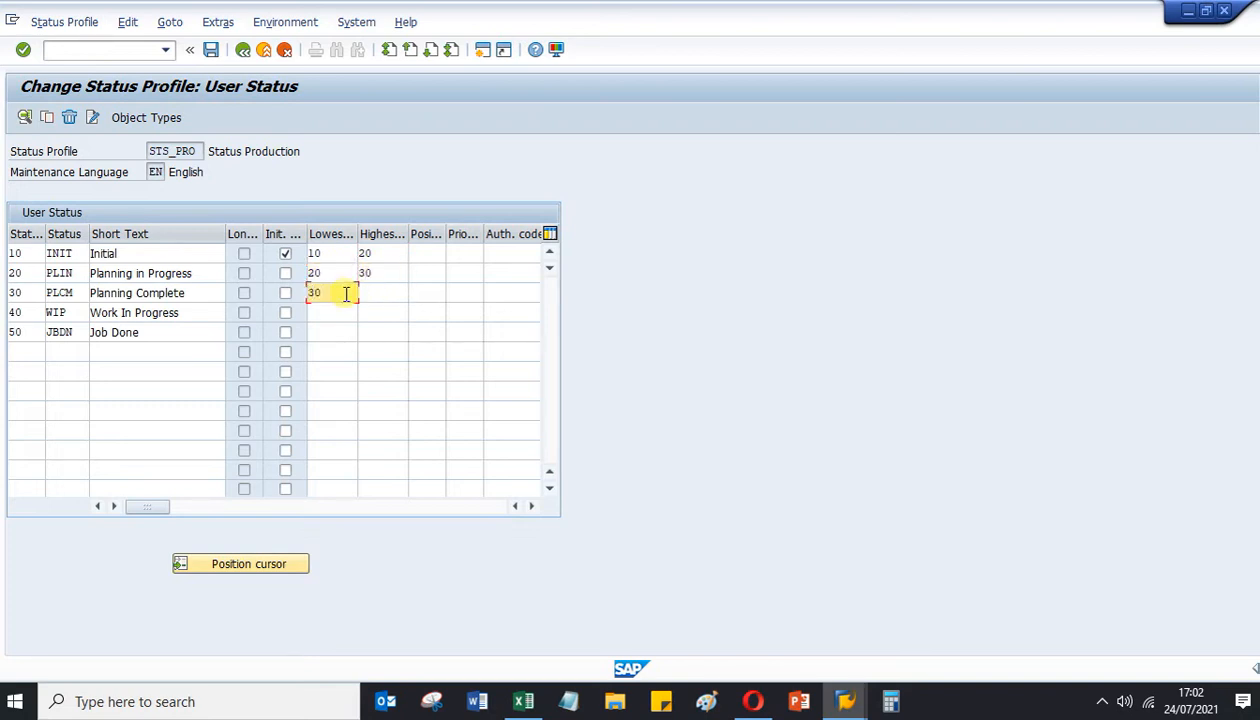
{"action": "left_click", "coordinate": [366, 294]}
{"action": "type", "text": "40"}
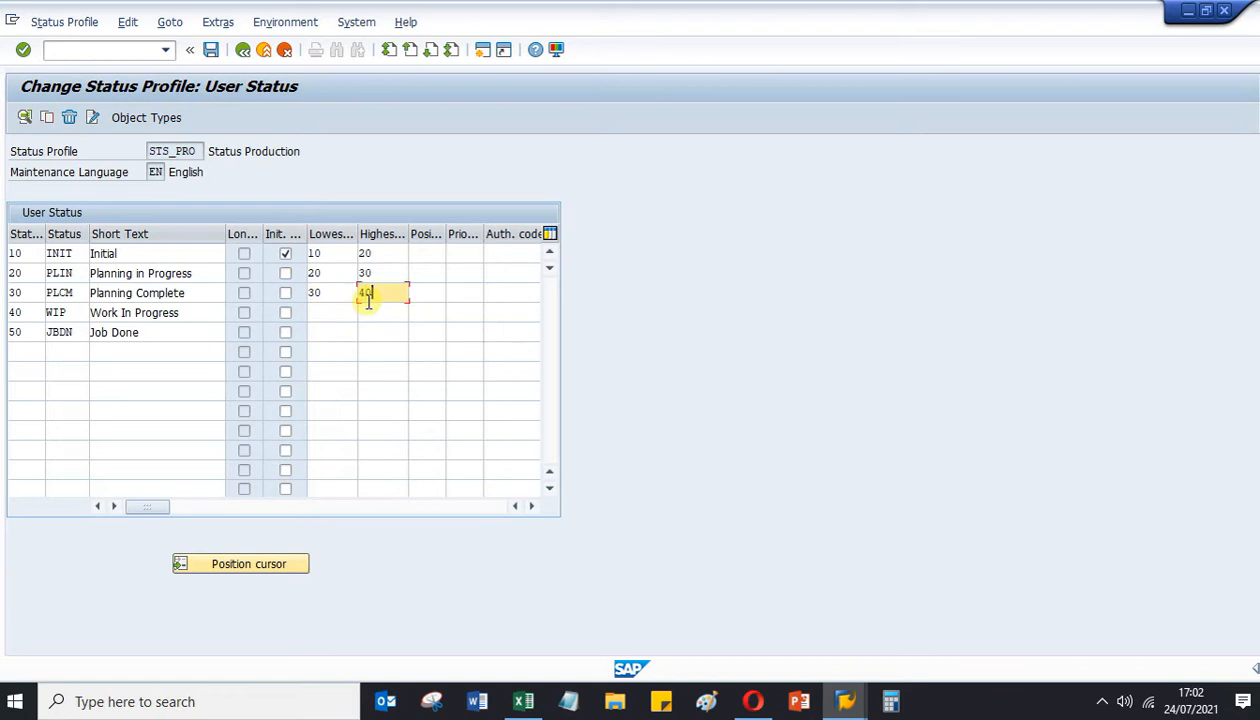
{"action": "left_click", "coordinate": [343, 315]}
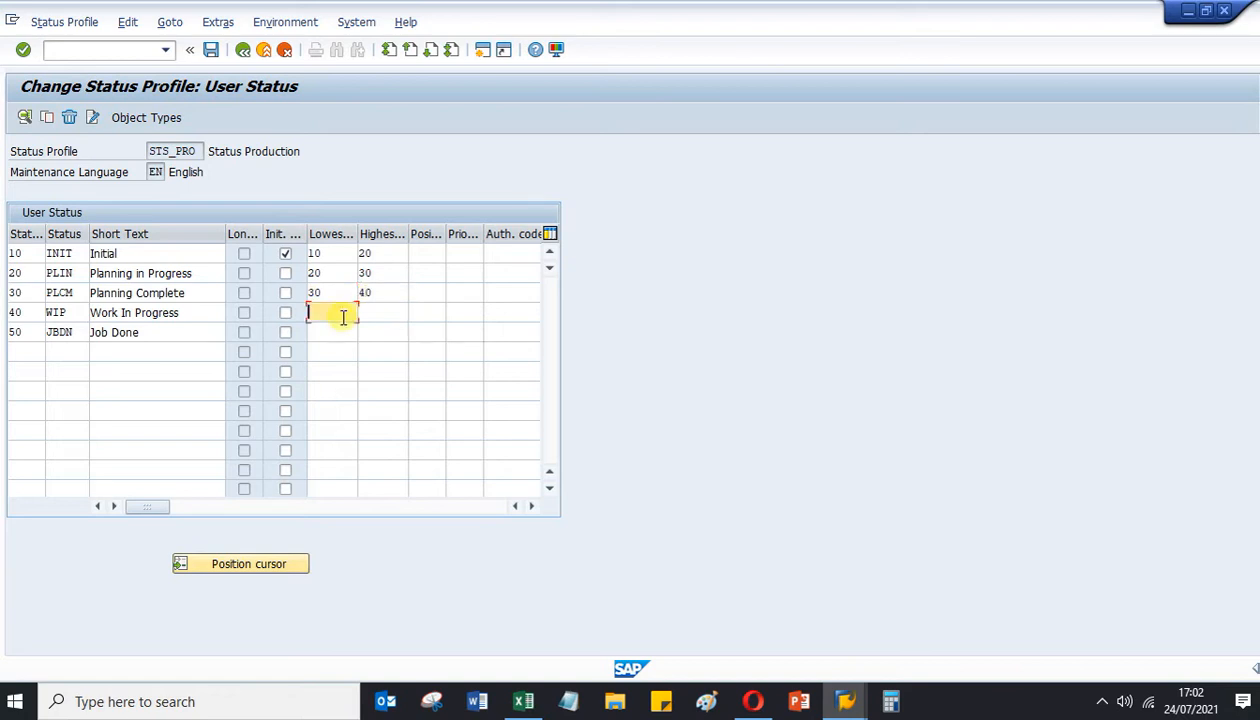
{"action": "left_click", "coordinate": [377, 314]}
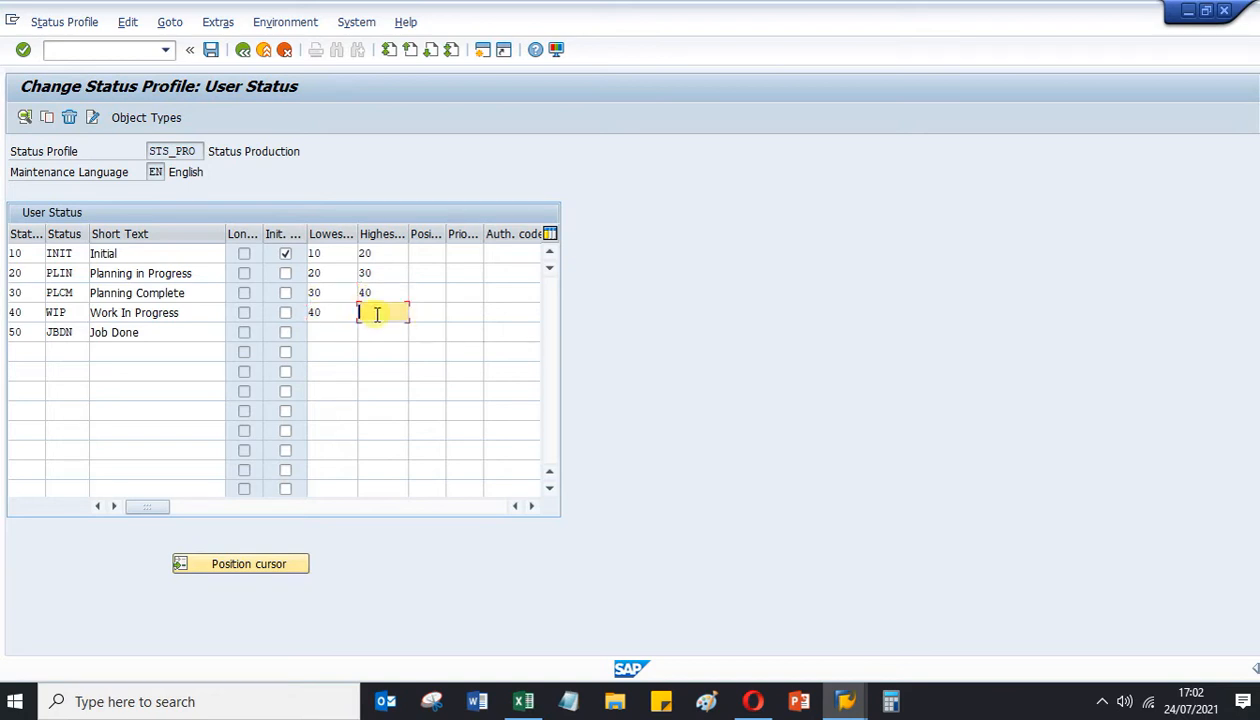
{"action": "left_click", "coordinate": [329, 333]}
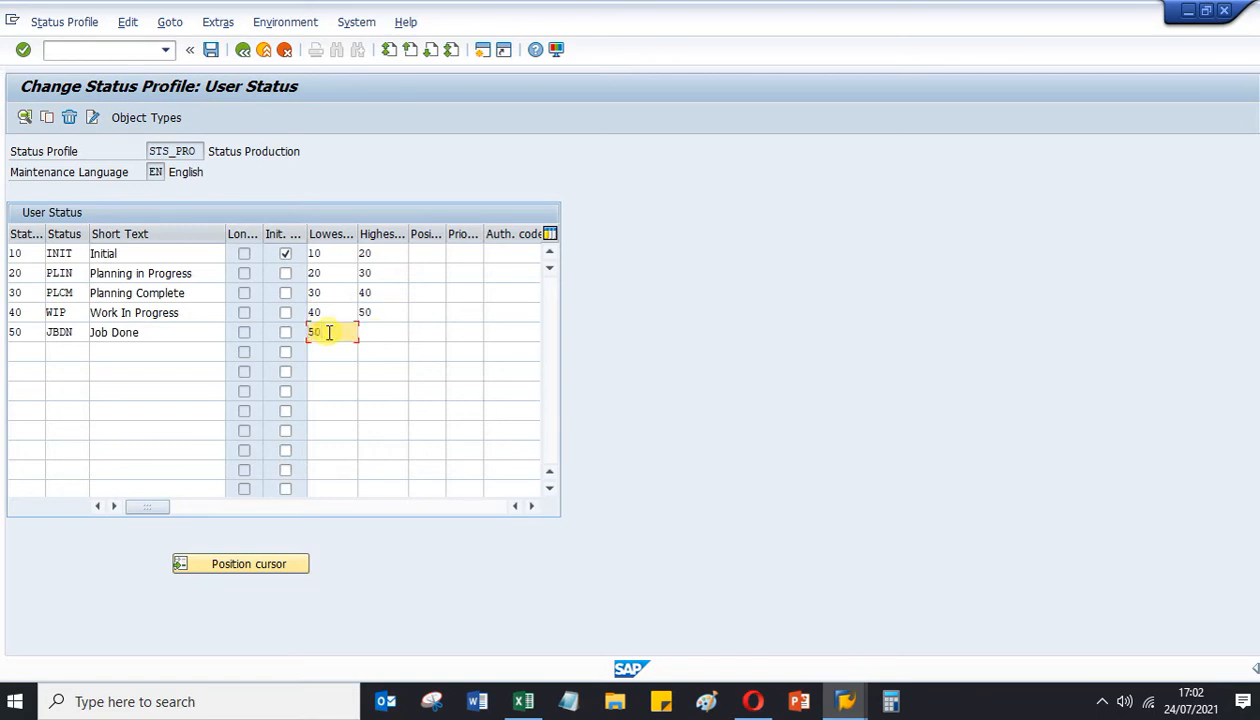
{"action": "left_click", "coordinate": [374, 333]}
{"action": "type", "text": "50"}
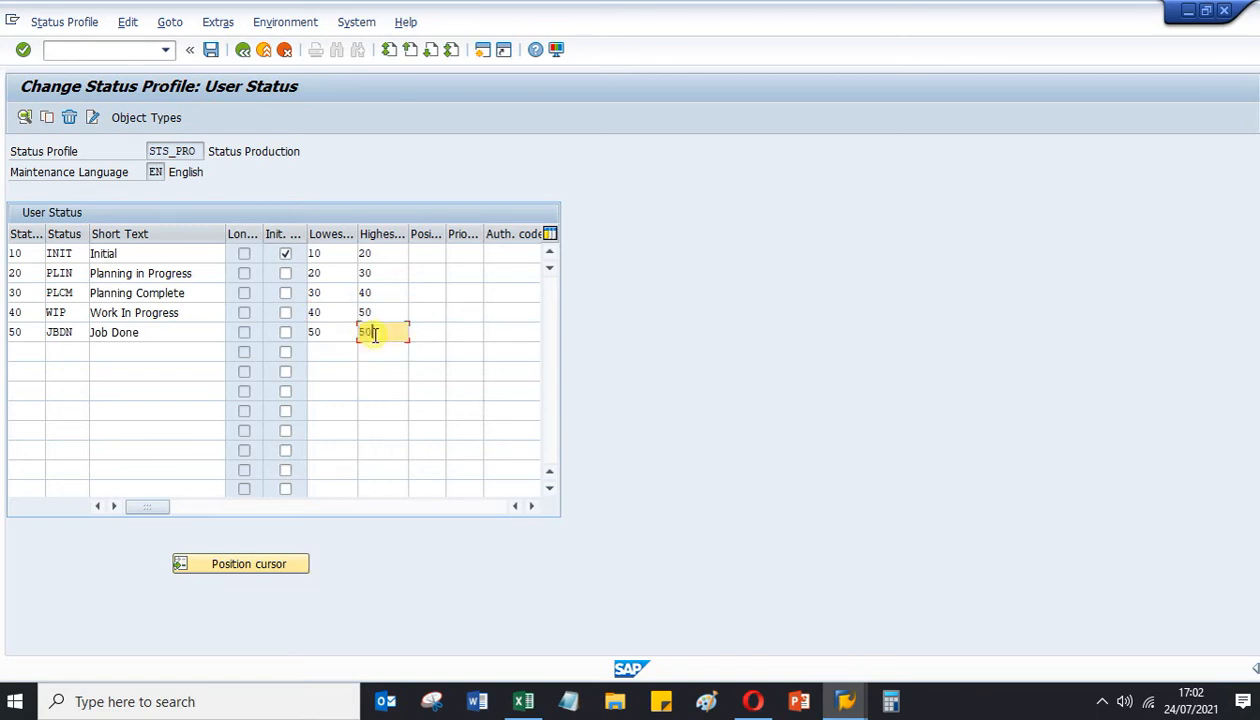
{"action": "key", "text": "Return"}
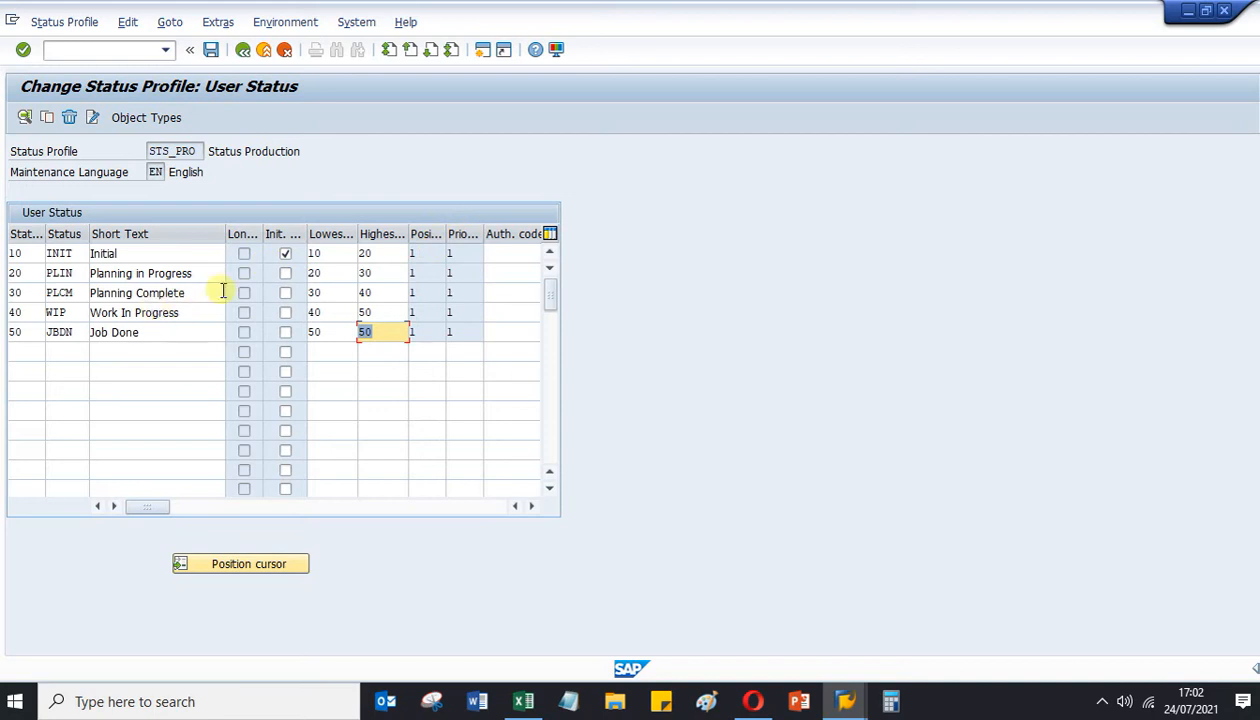
{"action": "left_click", "coordinate": [155, 257]}
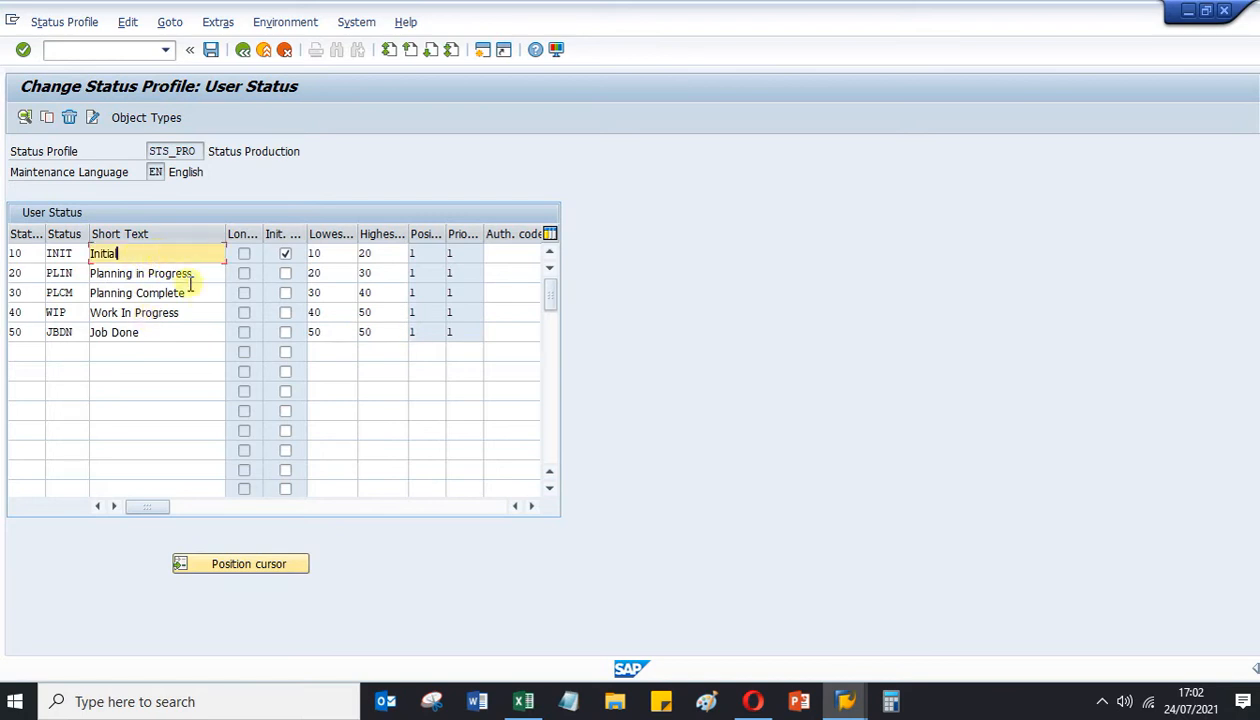
{"action": "left_click", "coordinate": [200, 274]}
{"action": "left_click", "coordinate": [196, 292]}
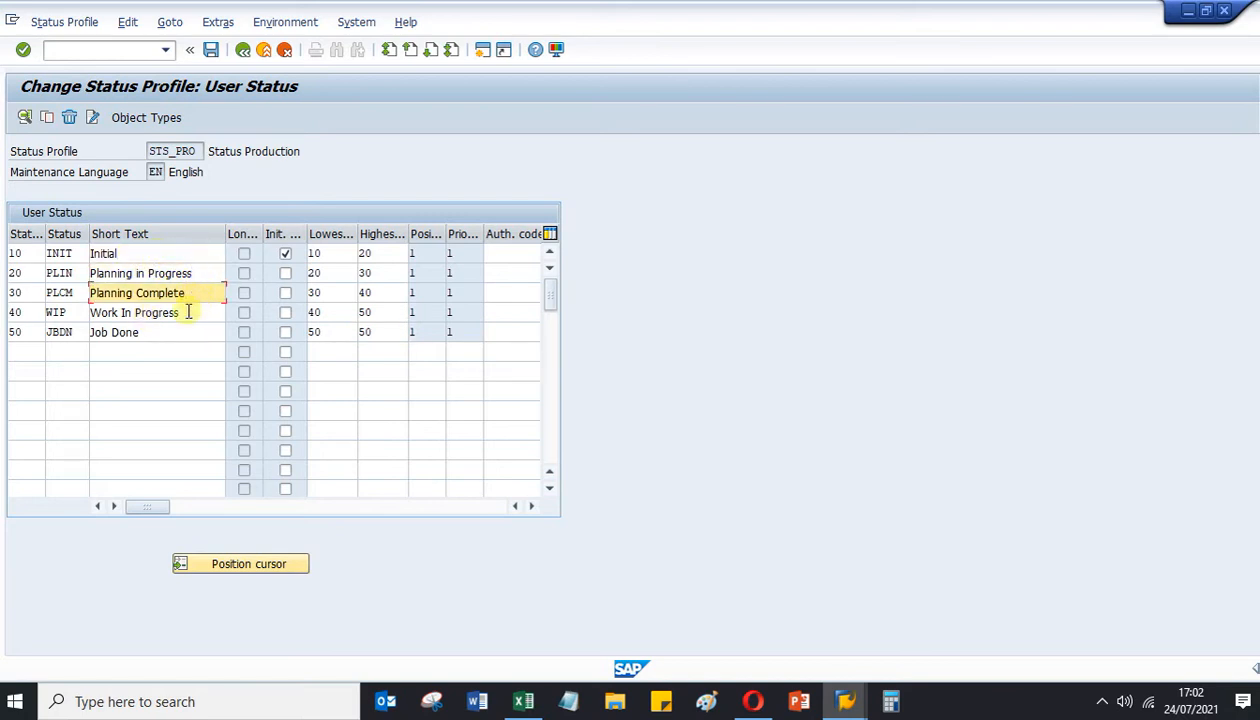
{"action": "left_click", "coordinate": [188, 312]}
{"action": "left_click", "coordinate": [186, 291]}
{"action": "left_click", "coordinate": [198, 273]}
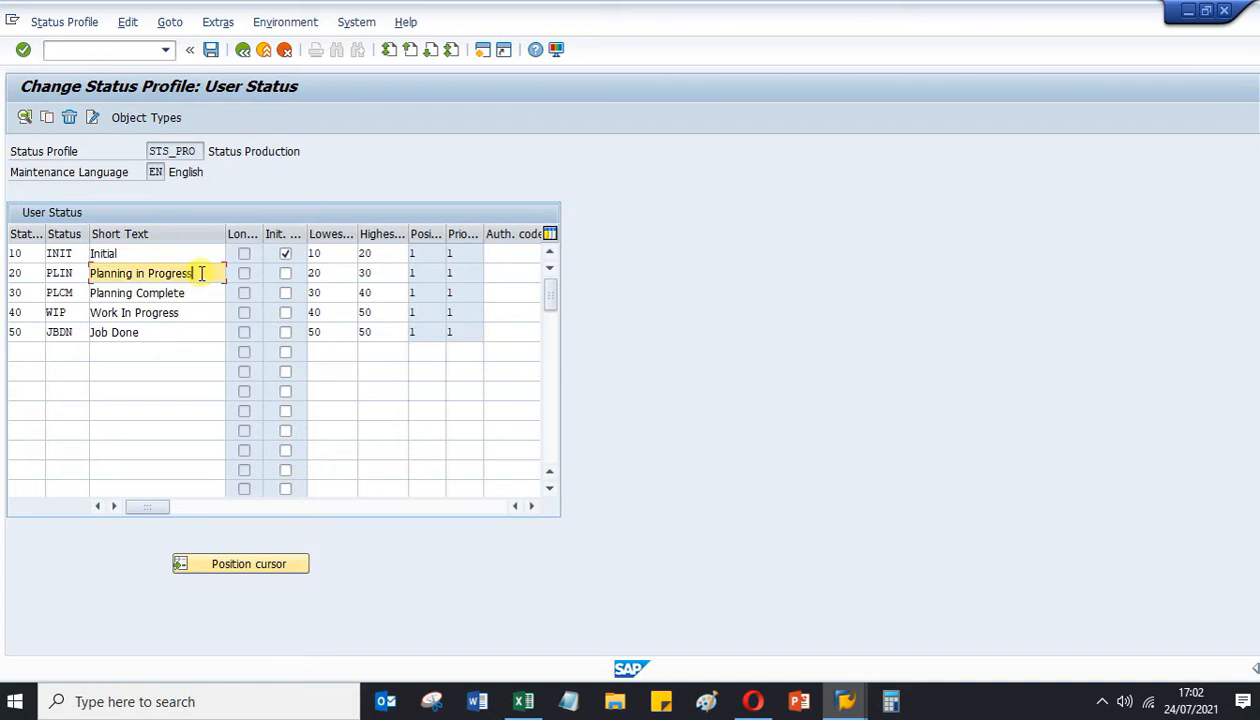
{"action": "left_click", "coordinate": [151, 252]}
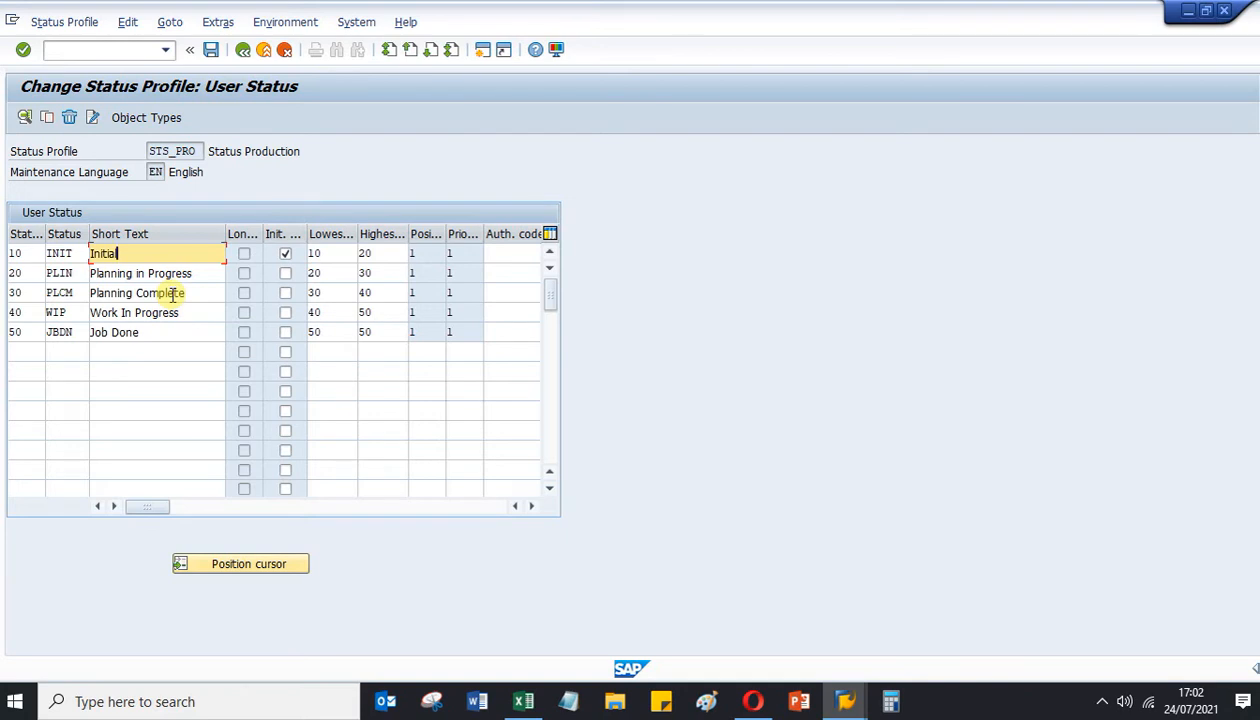
Switch to the Excel workbook, clear the copy selection and check the transaction not allowed for the INIT status.
{"action": "left_click", "coordinate": [523, 701]}
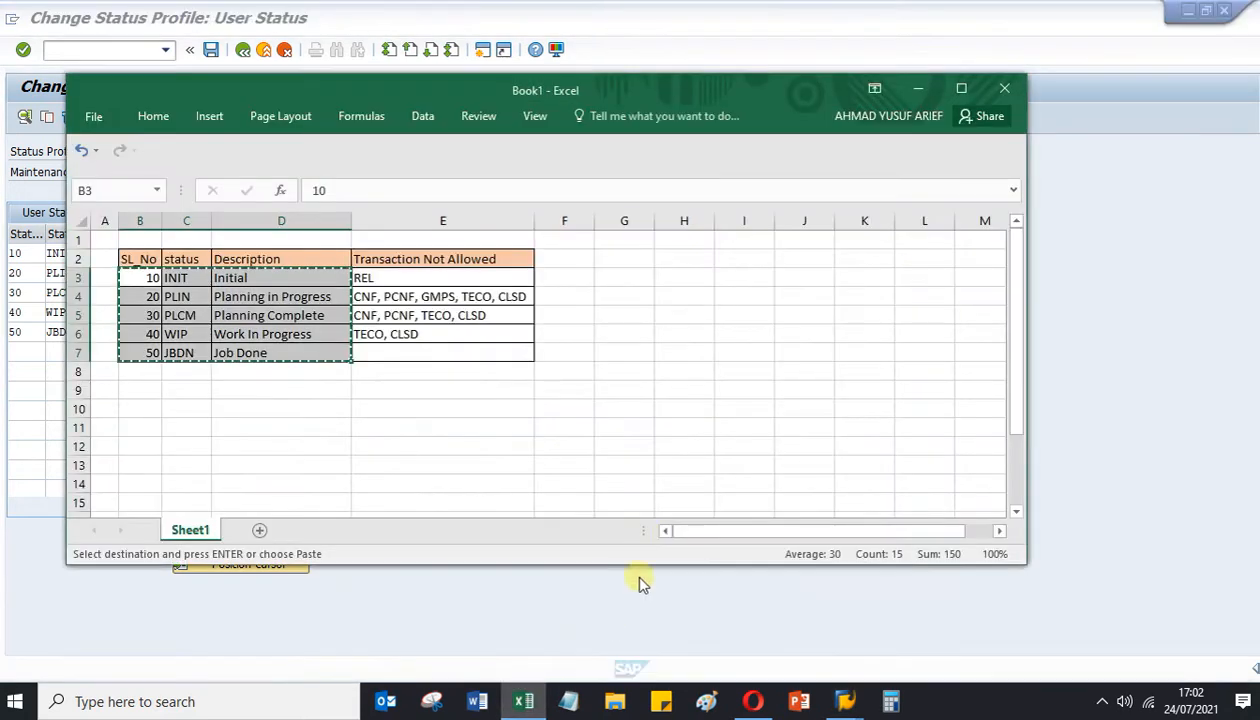
{"action": "left_click", "coordinate": [577, 295]}
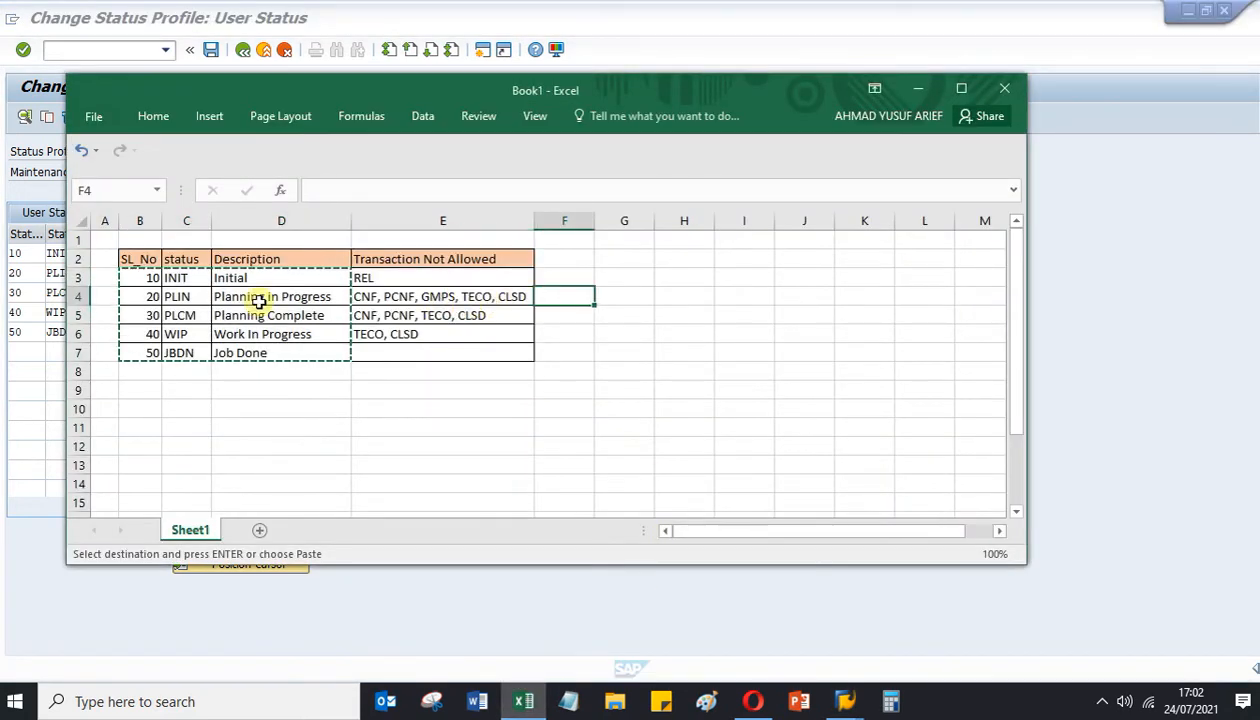
{"action": "key", "text": "Escape"}
{"action": "left_click", "coordinate": [387, 277]}
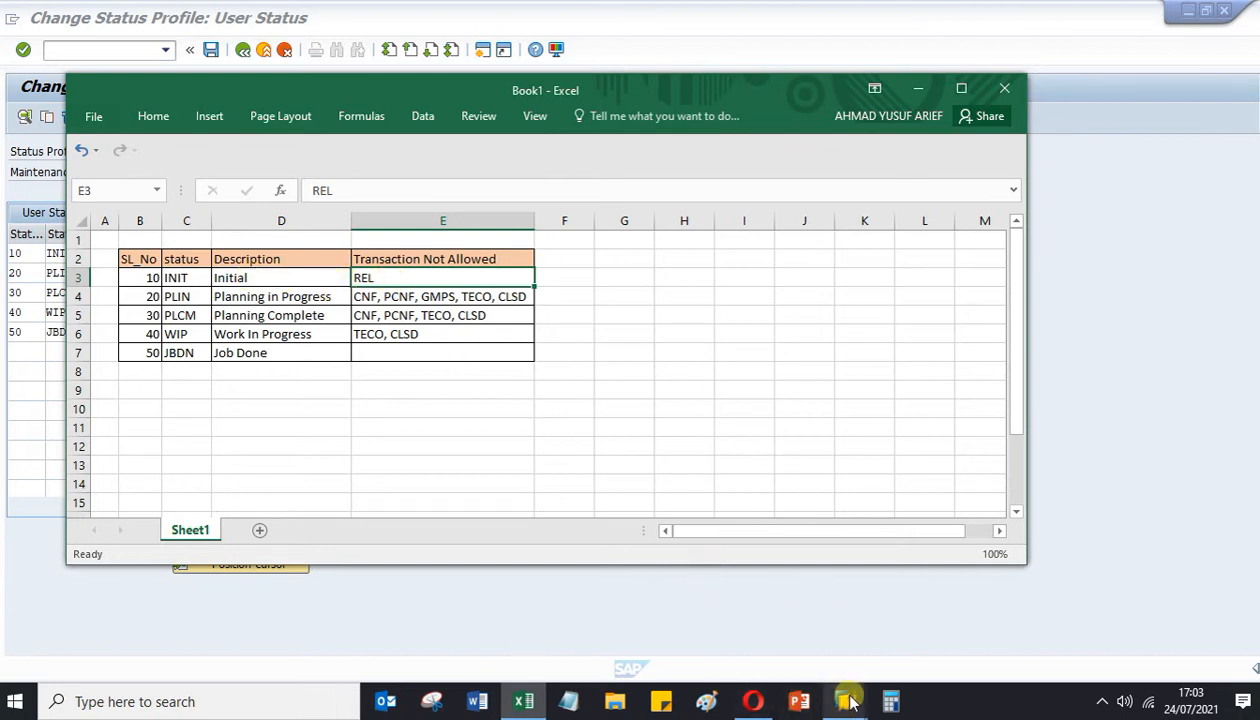
Switch back to SAP, open the transaction control of the INIT status and add its business transactions.
{"action": "mouse_move", "coordinate": [845, 695]}
{"action": "left_click", "coordinate": [894, 636]}
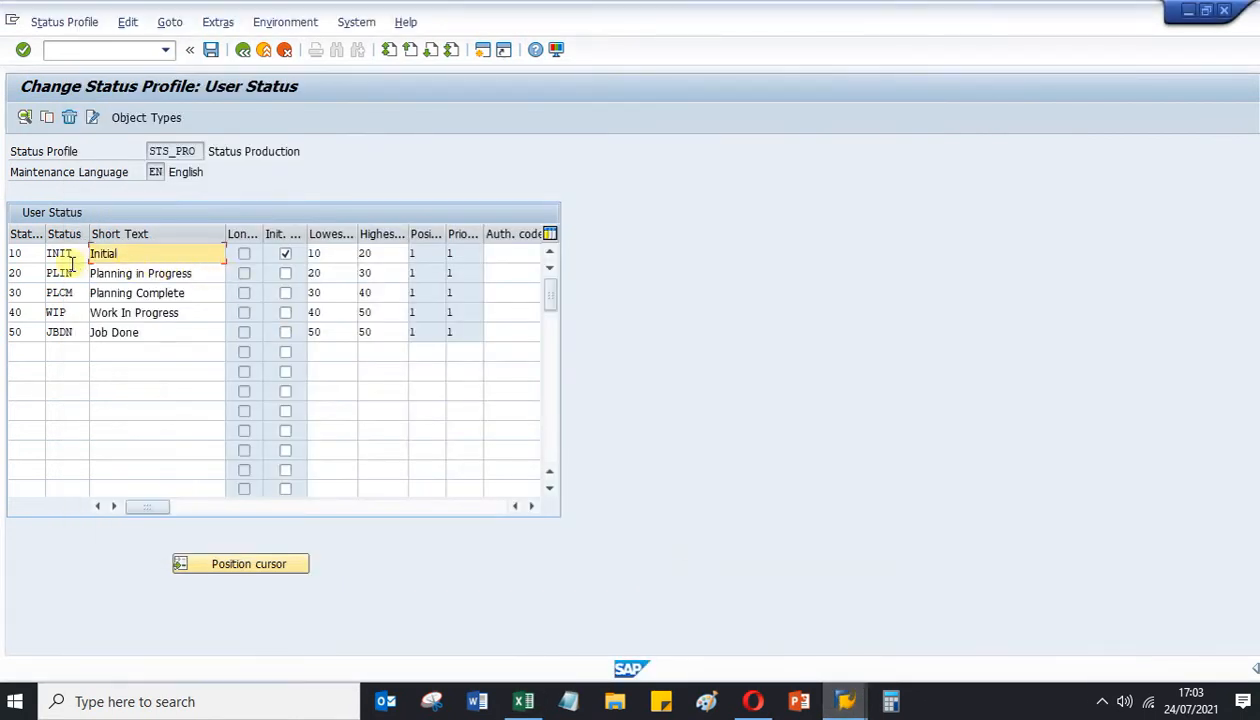
{"action": "double_click", "coordinate": [22, 255]}
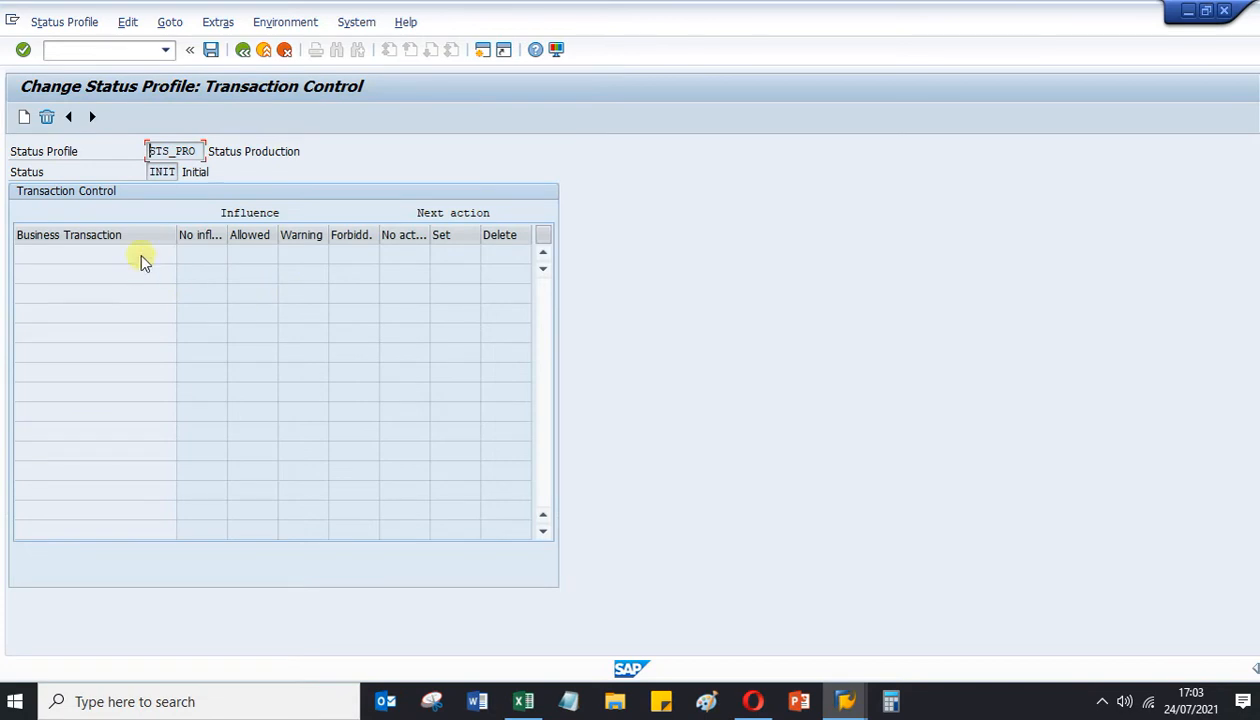
{"action": "left_click", "coordinate": [24, 118]}
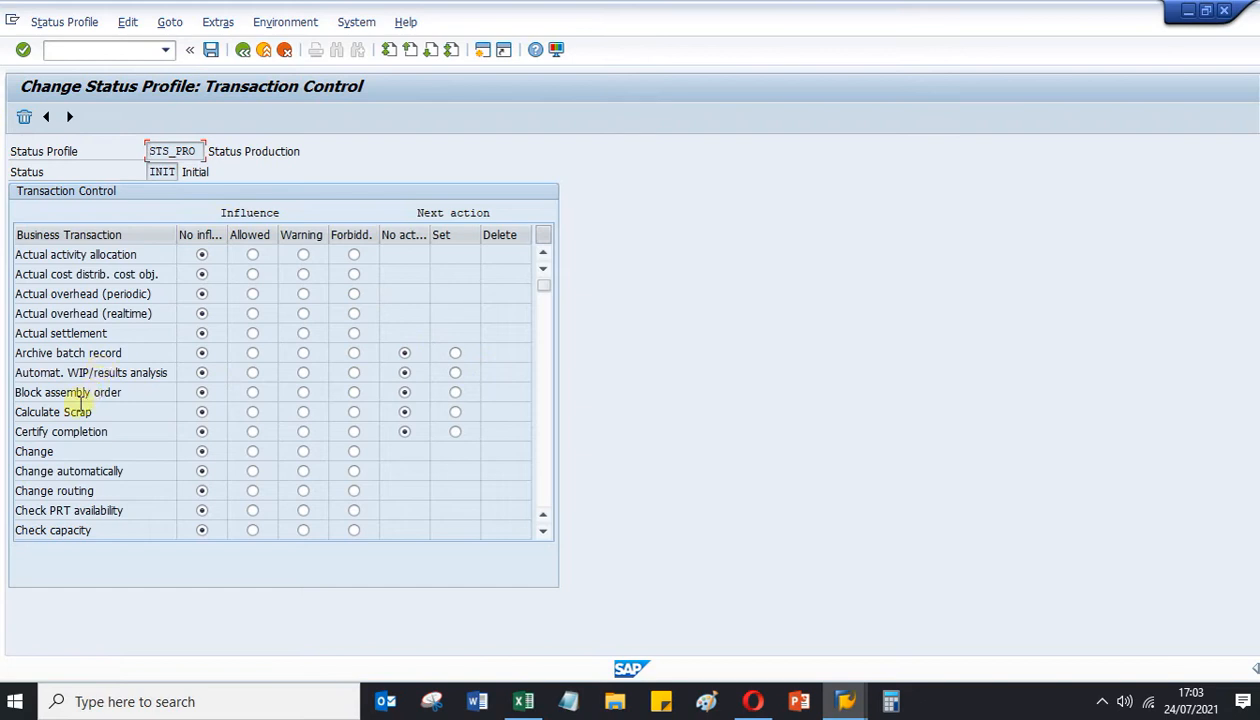
Set the Release business transaction to Forbidden for INIT, checking it against the Excel table, and return to the user statuses.
{"action": "scroll", "coordinate": [55, 452], "scroll_direction": "down", "scroll_amount": 5}
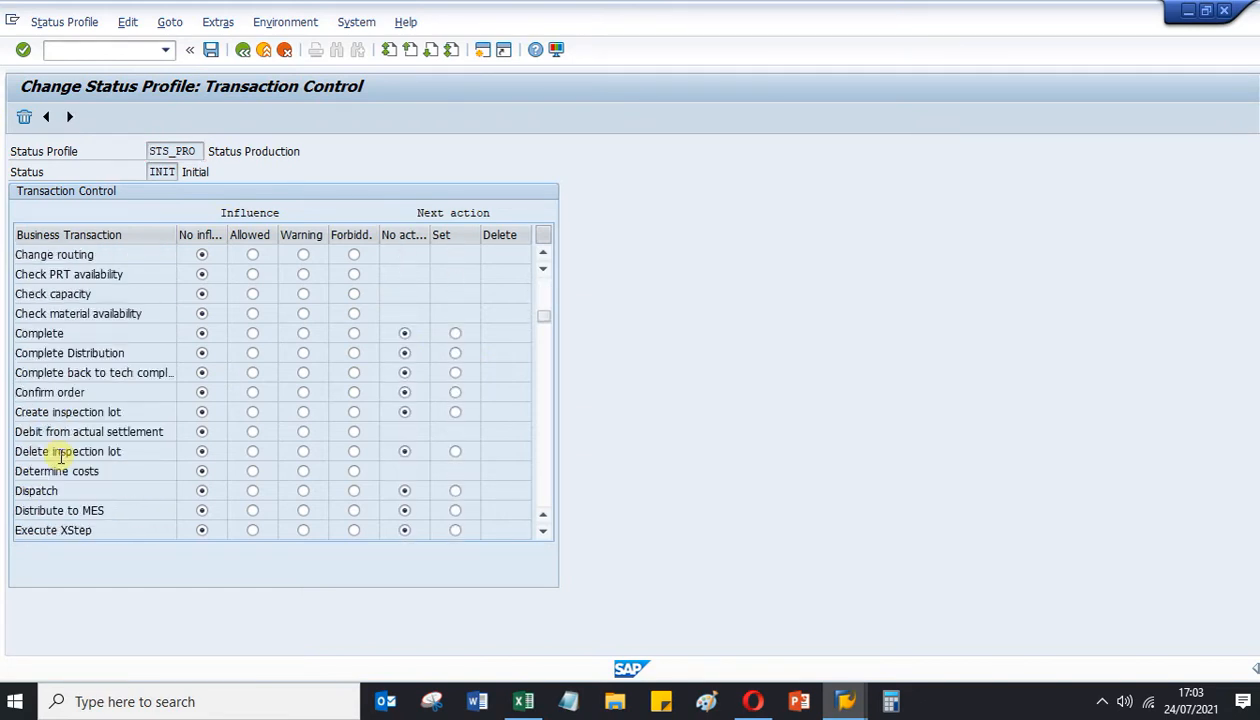
{"action": "left_click", "coordinate": [521, 703]}
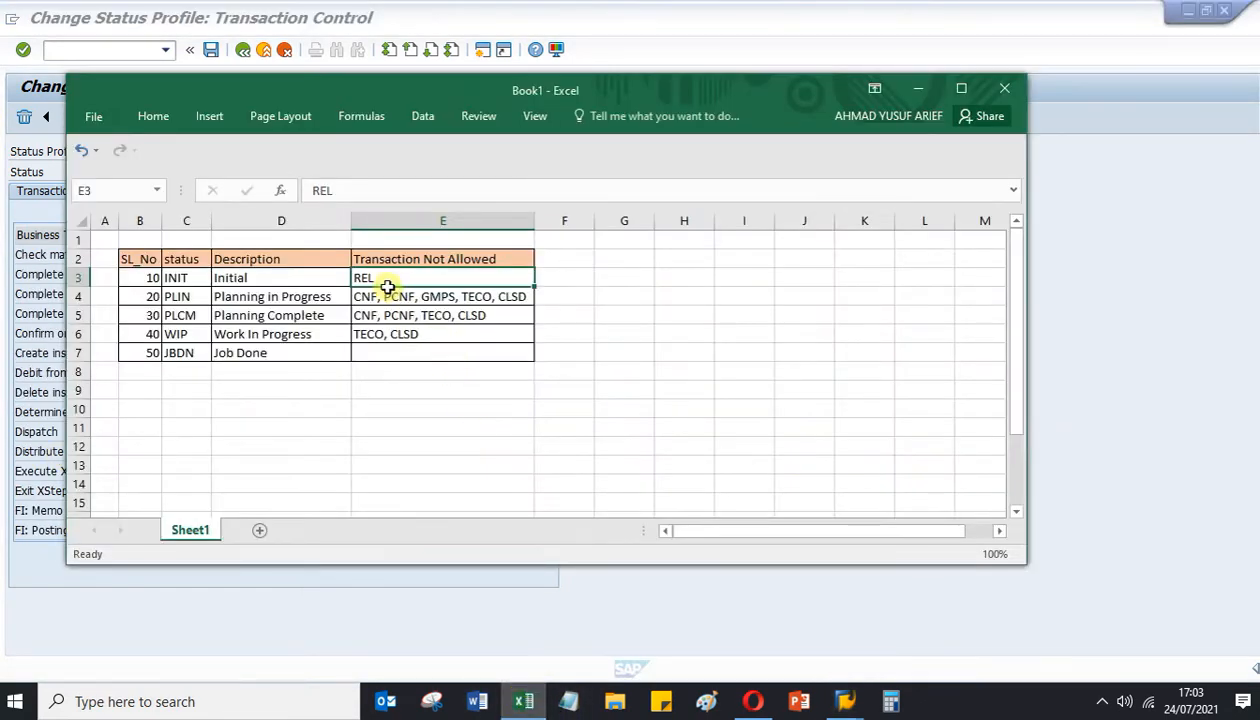
{"action": "mouse_move", "coordinate": [840, 690]}
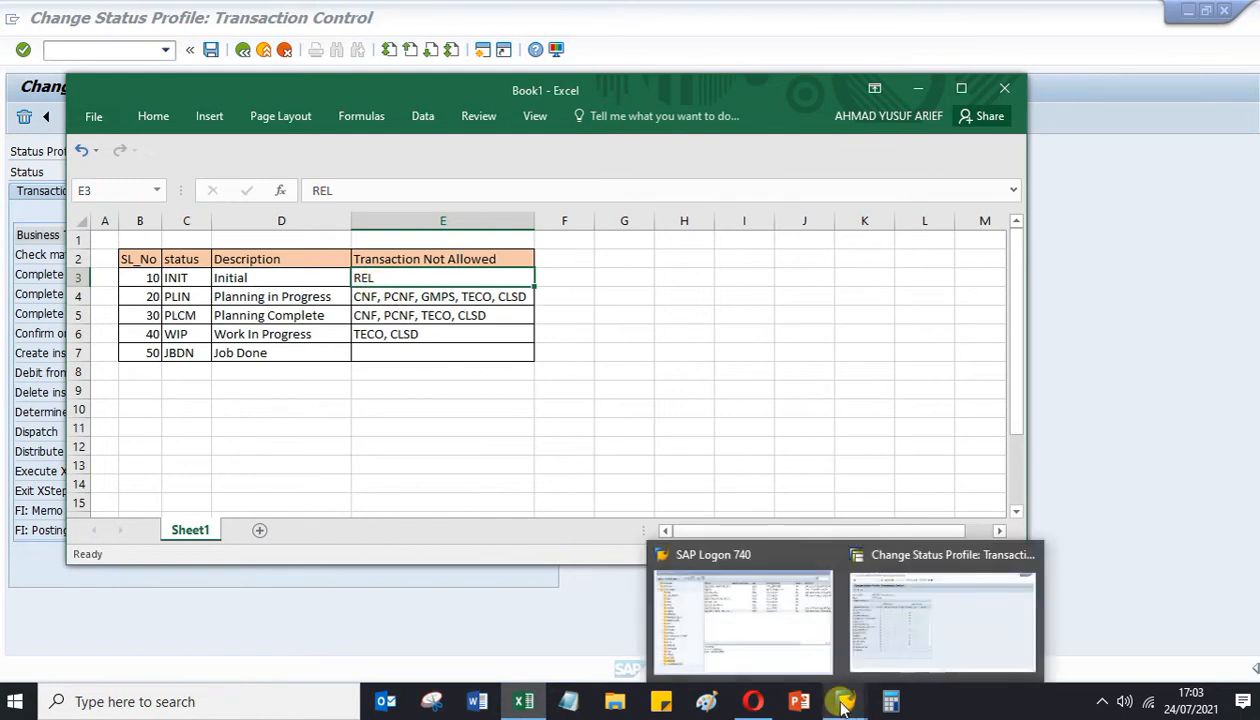
{"action": "left_click", "coordinate": [900, 615]}
{"action": "scroll", "coordinate": [150, 430], "scroll_direction": "down", "scroll_amount": 8}
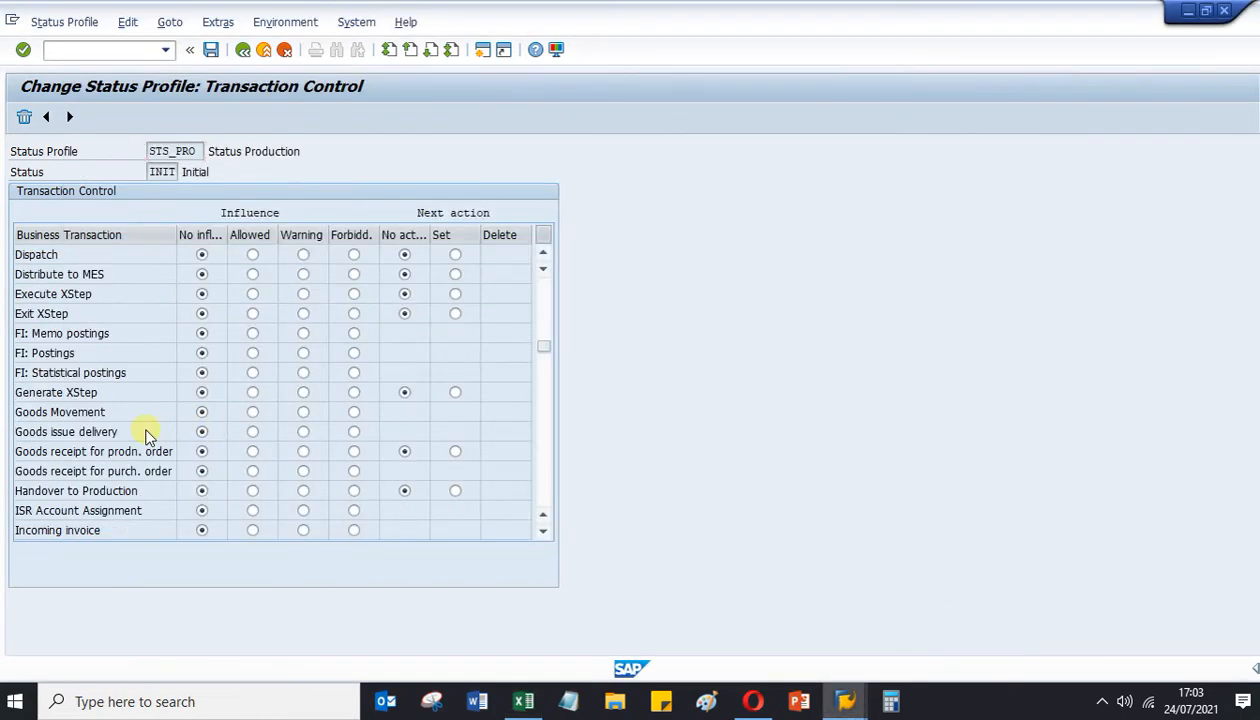
{"action": "scroll", "coordinate": [135, 432], "scroll_direction": "down", "scroll_amount": 5}
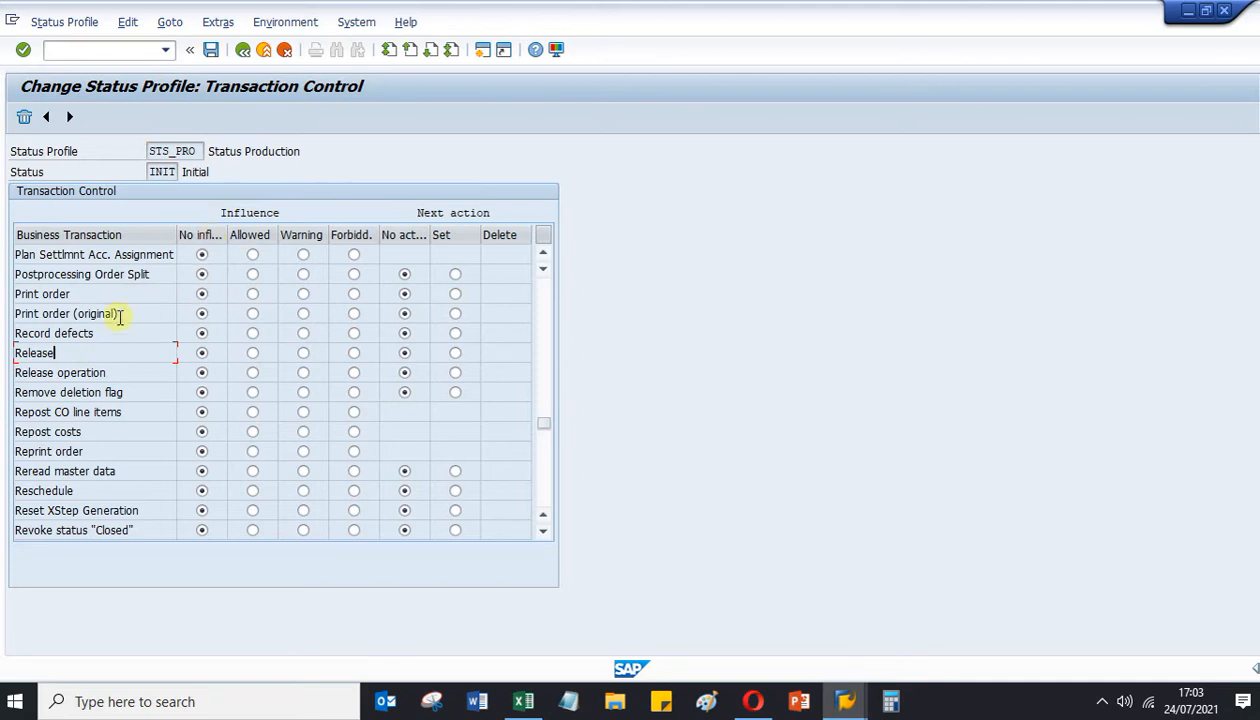
{"action": "left_click", "coordinate": [353, 355]}
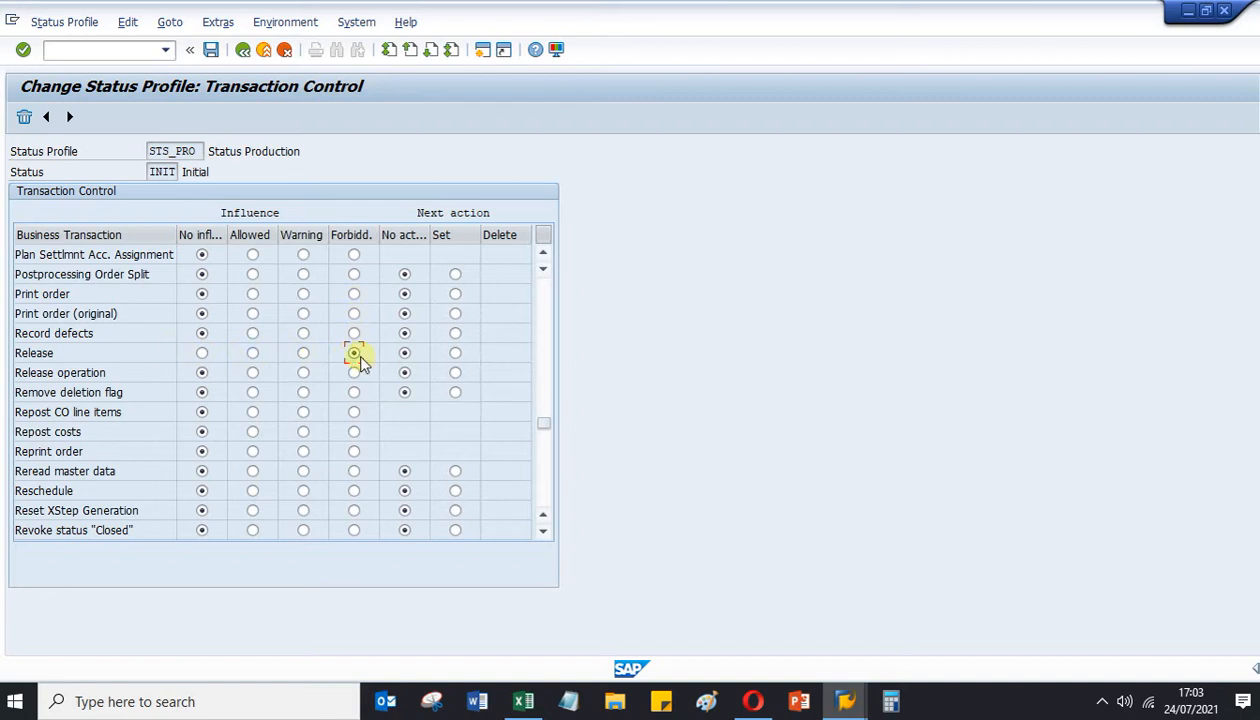
{"action": "left_click", "coordinate": [242, 50]}
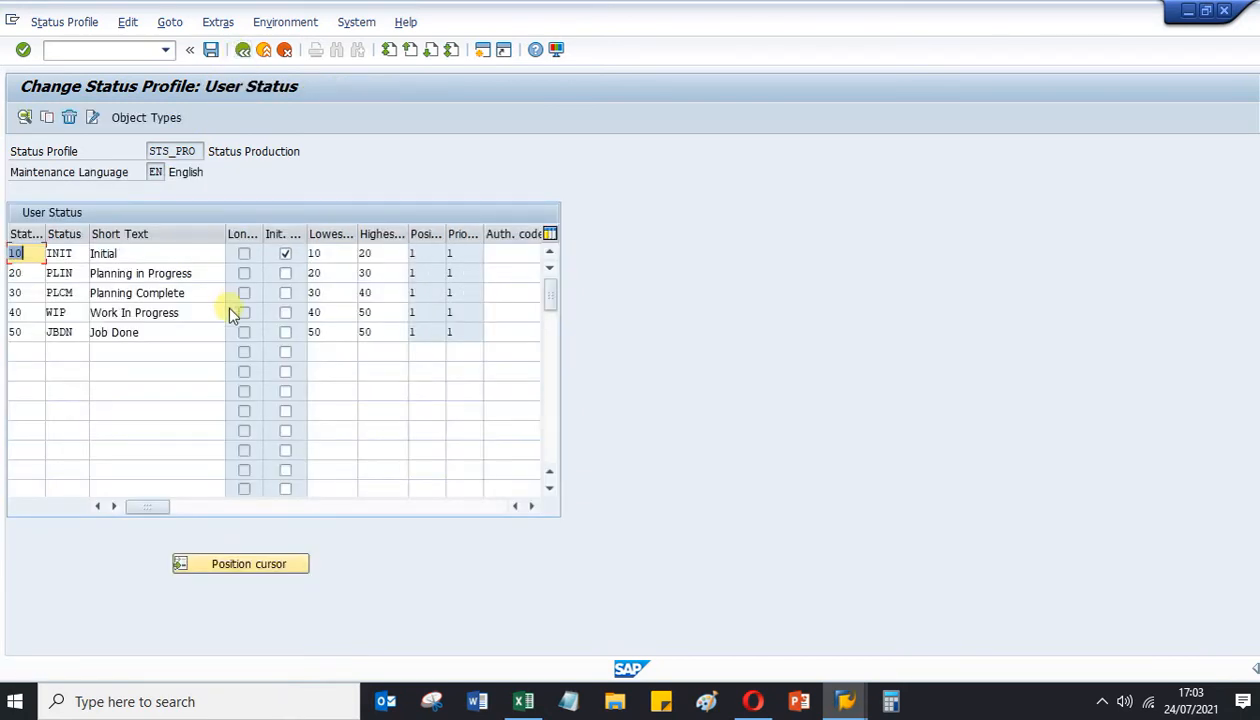
Check the transactions not allowed for the PLIN status in the Excel table and return to the SAP user statuses.
{"action": "left_click", "coordinate": [83, 272]}
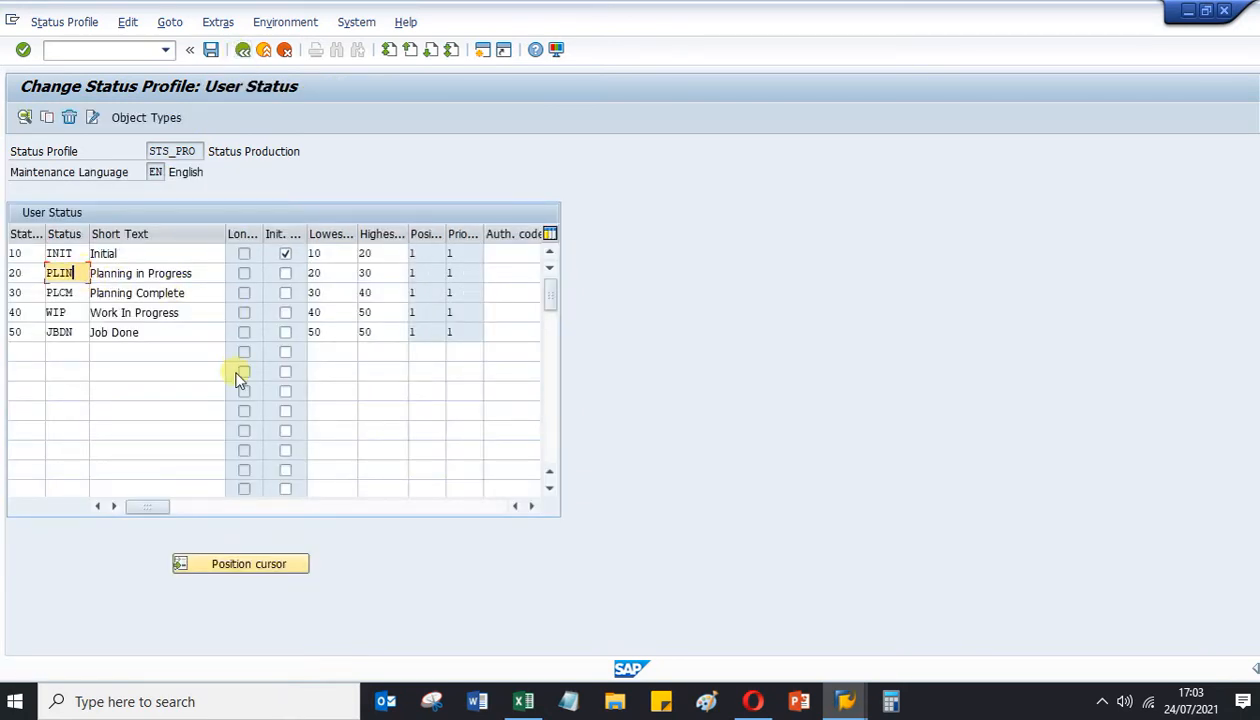
{"action": "left_click", "coordinate": [523, 701]}
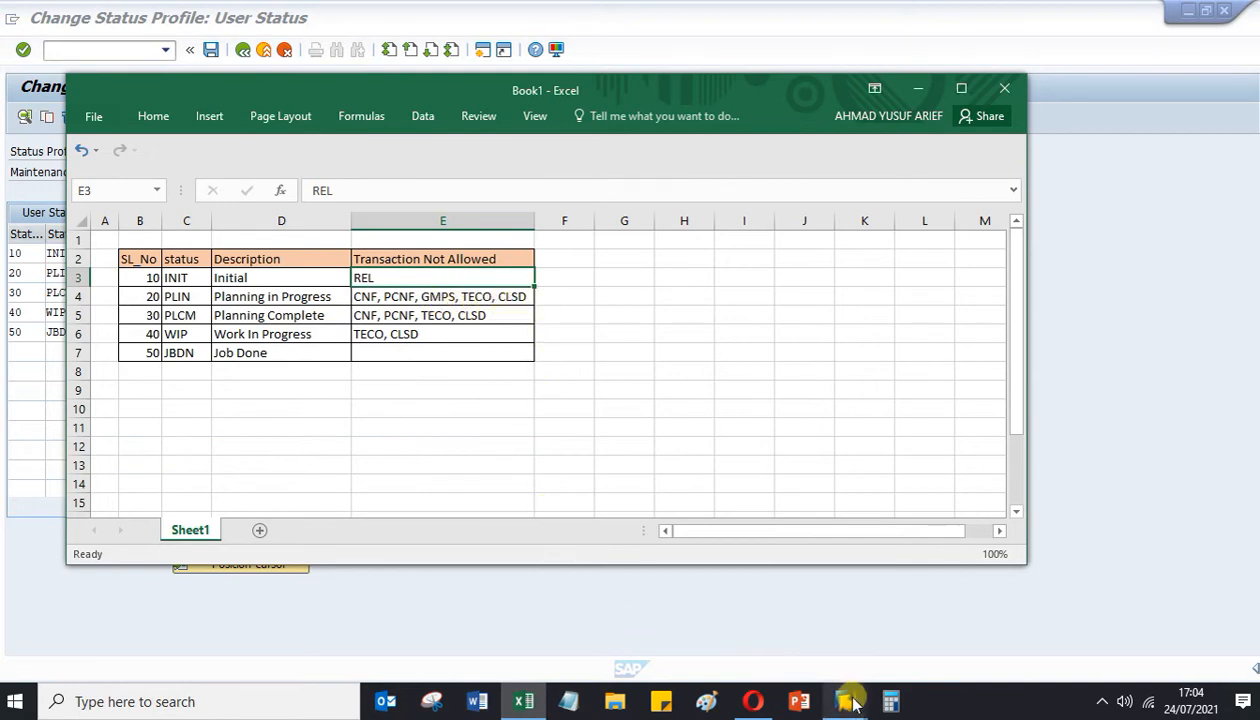
{"action": "mouse_move", "coordinate": [852, 705]}
{"action": "left_click", "coordinate": [917, 644]}
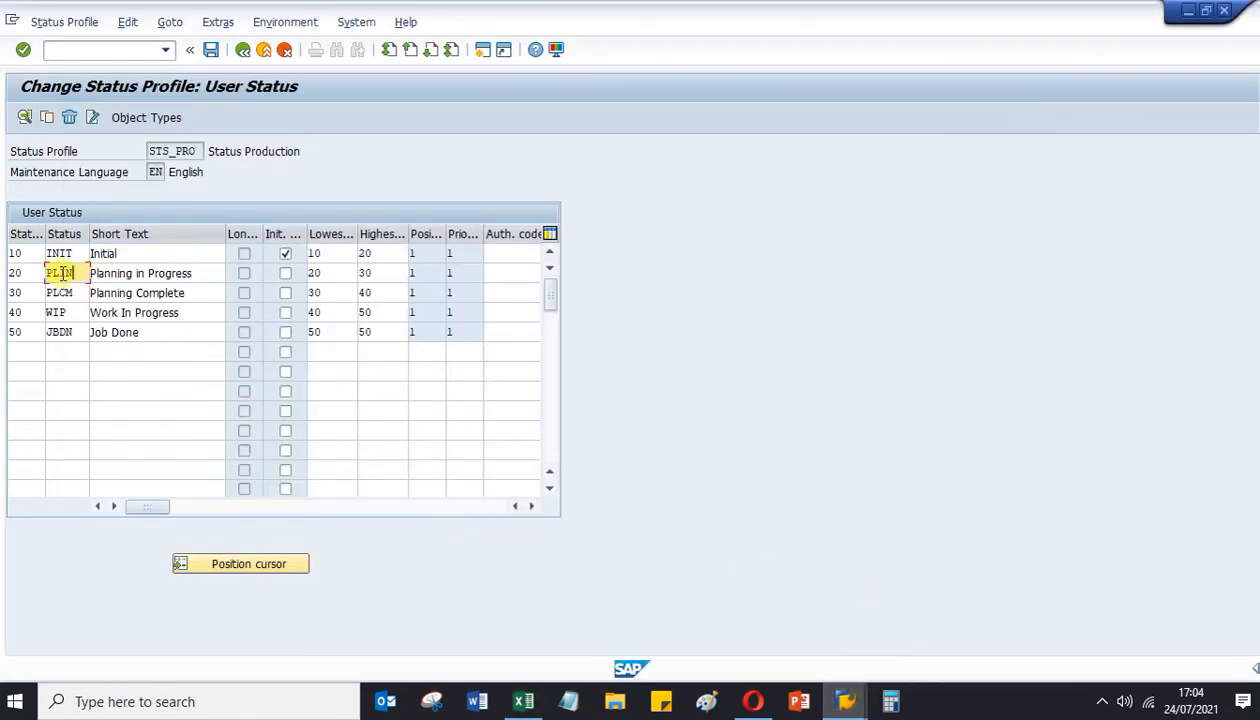
Add the business transactions in the PLIN status's transaction control and set Complete to Forbidden.
{"action": "double_click", "coordinate": [22, 272]}
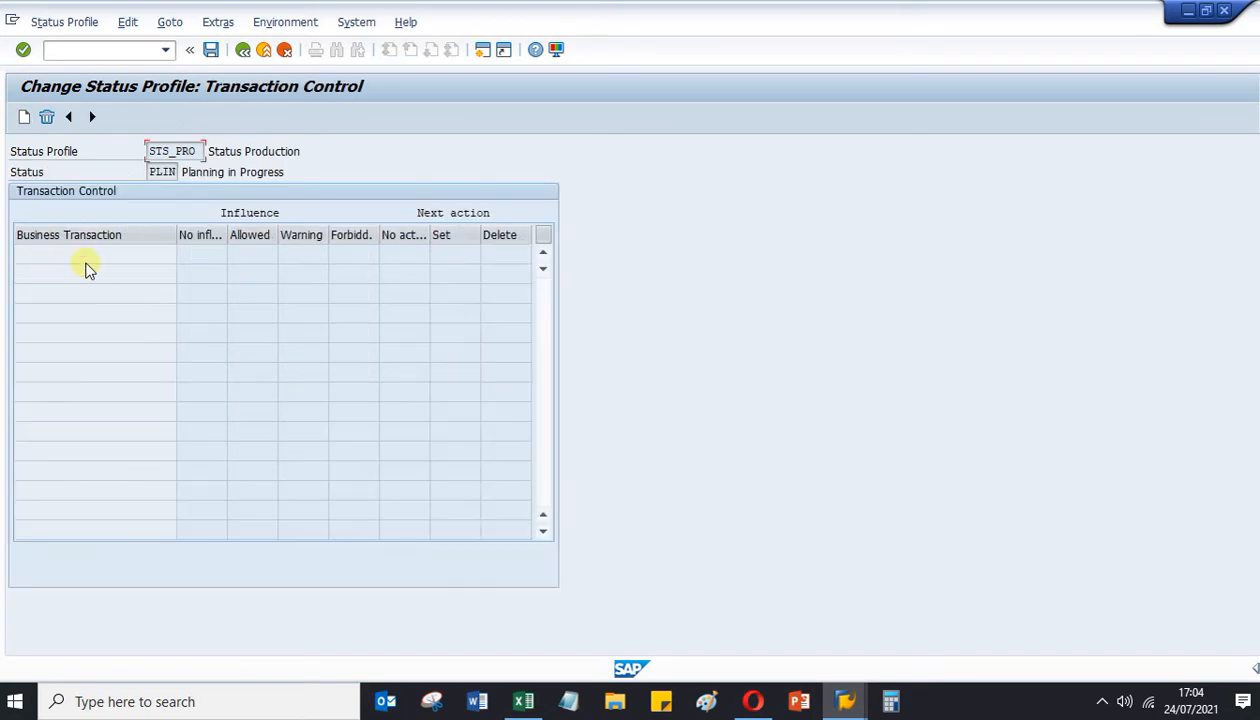
{"action": "left_click", "coordinate": [24, 118]}
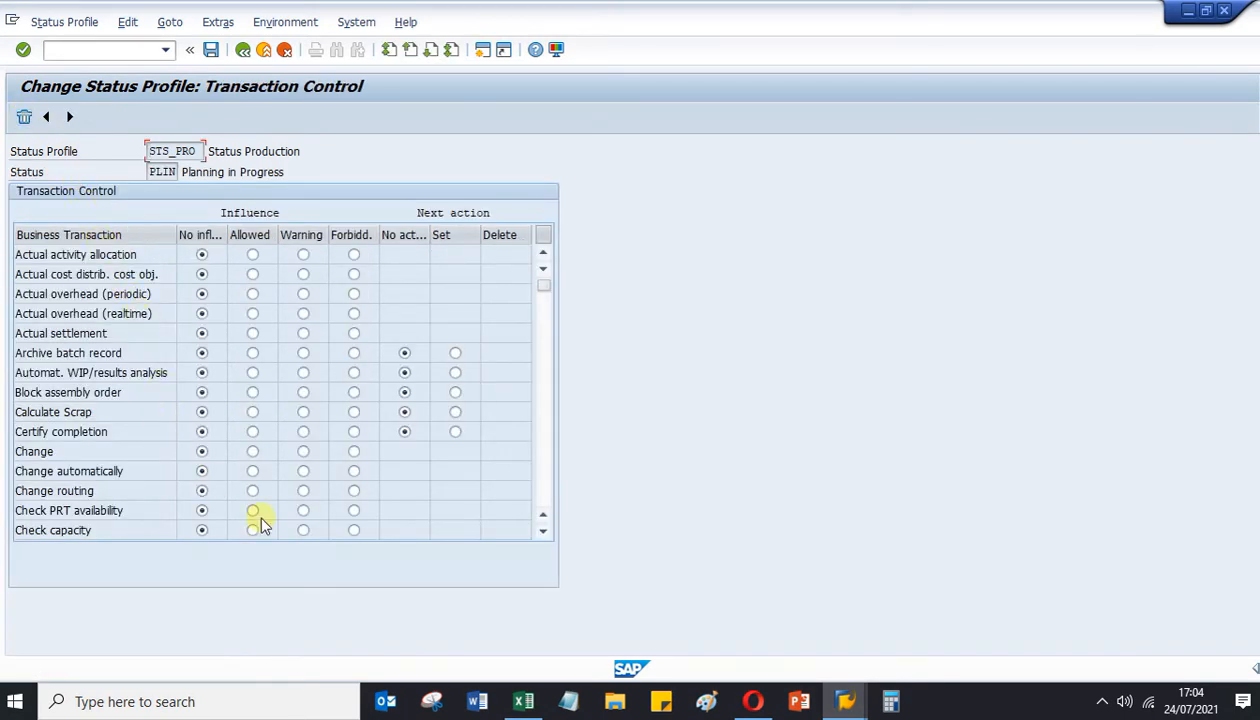
{"action": "mouse_move", "coordinate": [521, 702]}
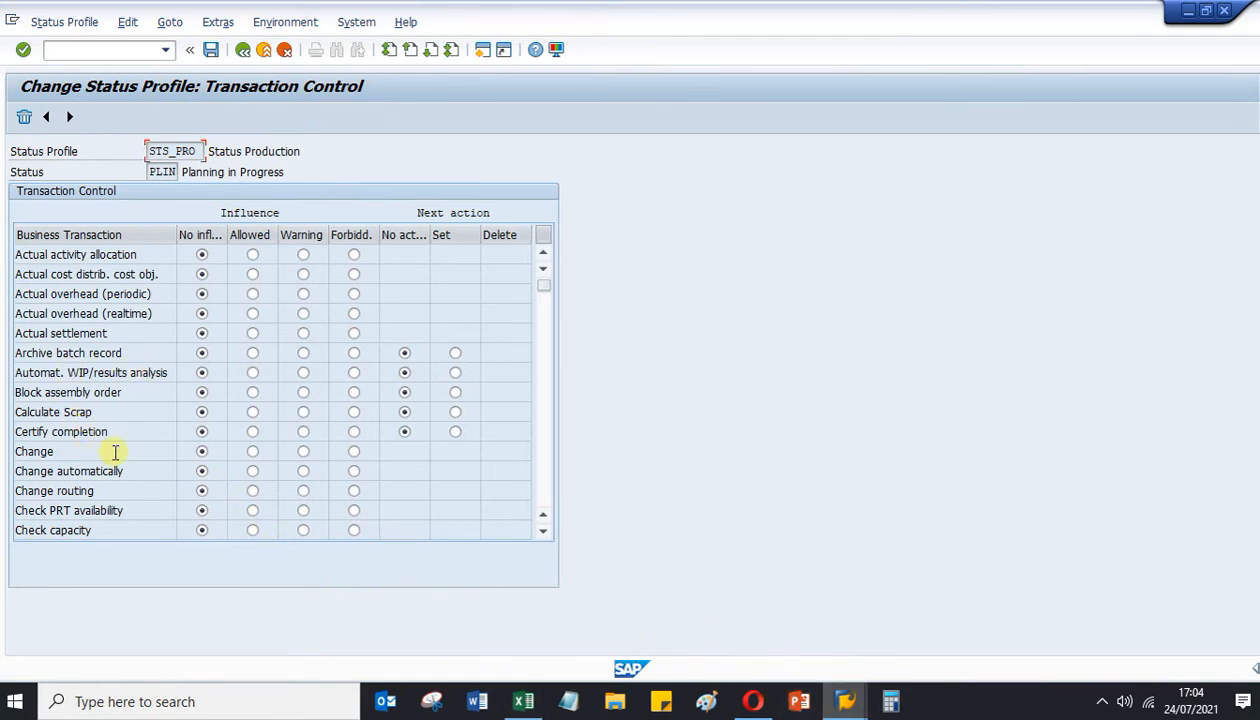
{"action": "scroll", "coordinate": [115, 452], "scroll_direction": "down", "scroll_amount": 1}
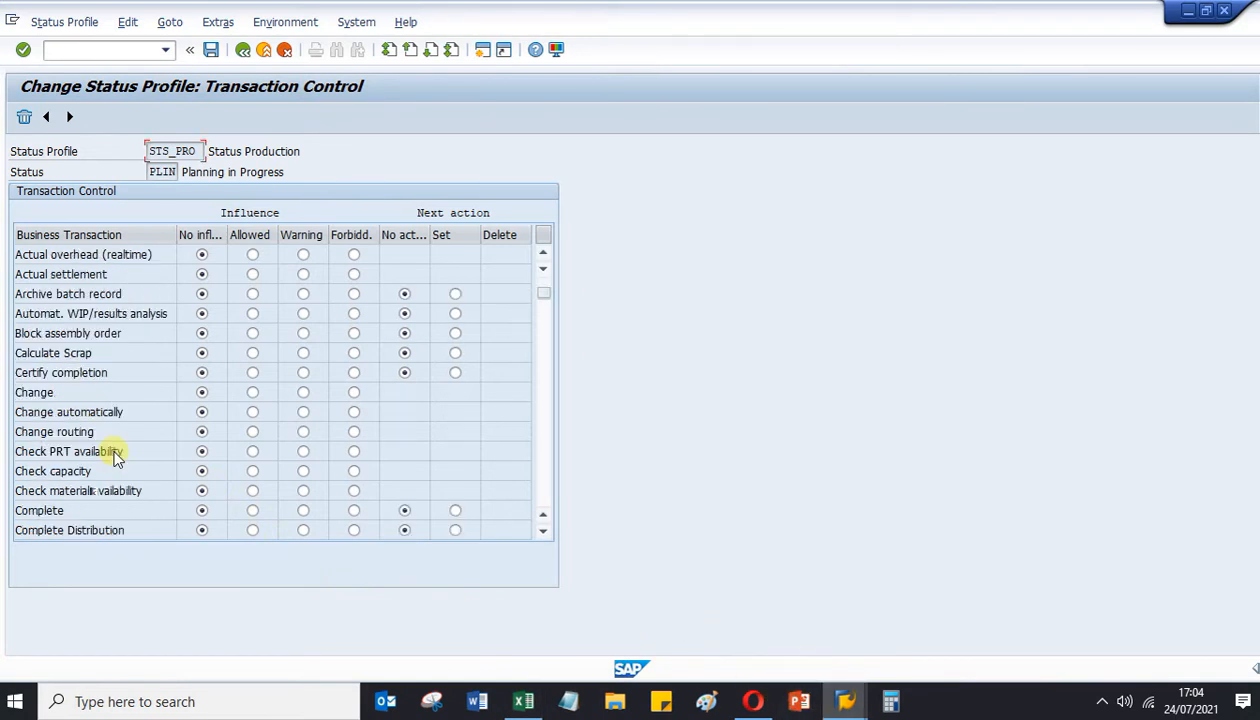
{"action": "left_click", "coordinate": [99, 508]}
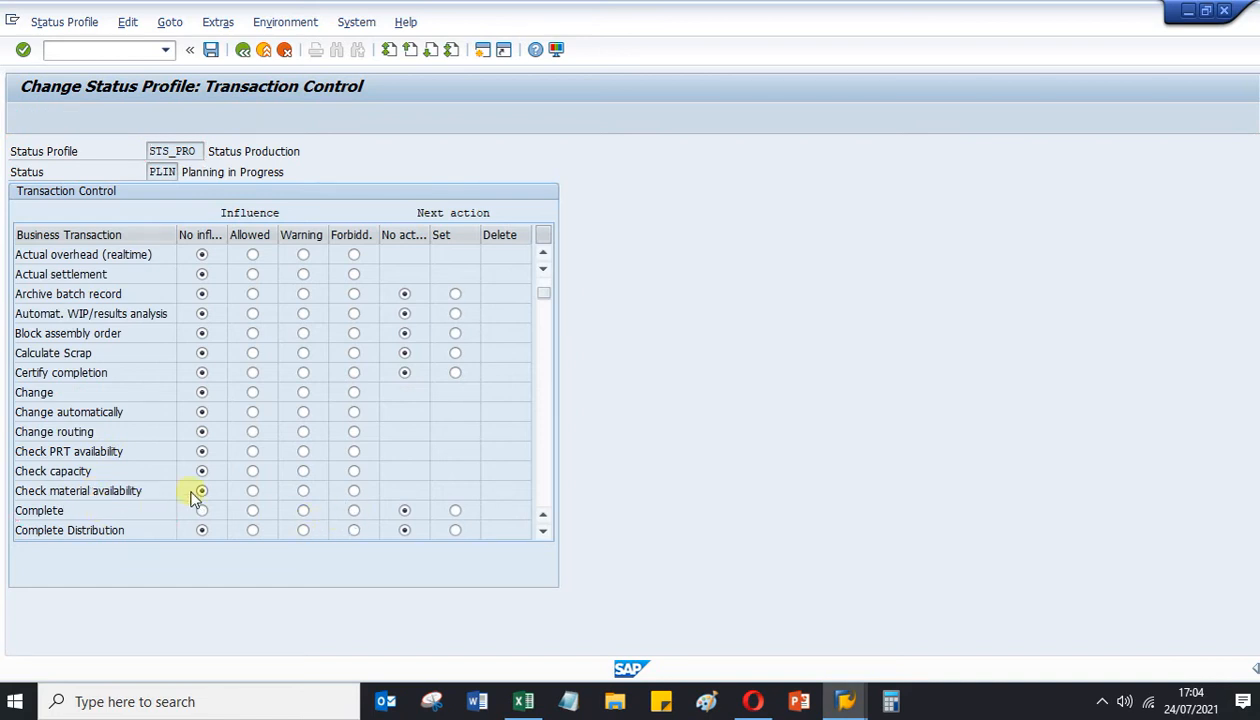
Set the Technically complete business transaction to Forbidden for the PLIN status.
{"action": "scroll", "coordinate": [190, 490], "scroll_direction": "down", "scroll_amount": 3}
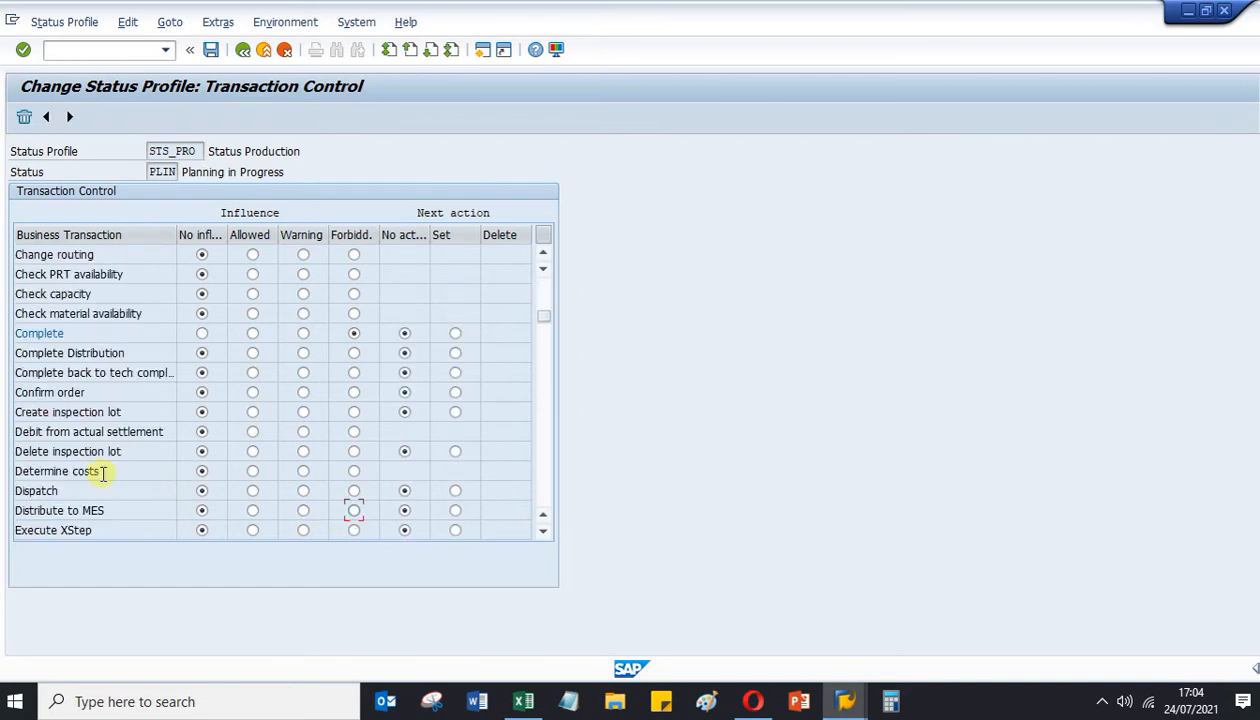
{"action": "scroll", "coordinate": [102, 475], "scroll_direction": "down", "scroll_amount": 2}
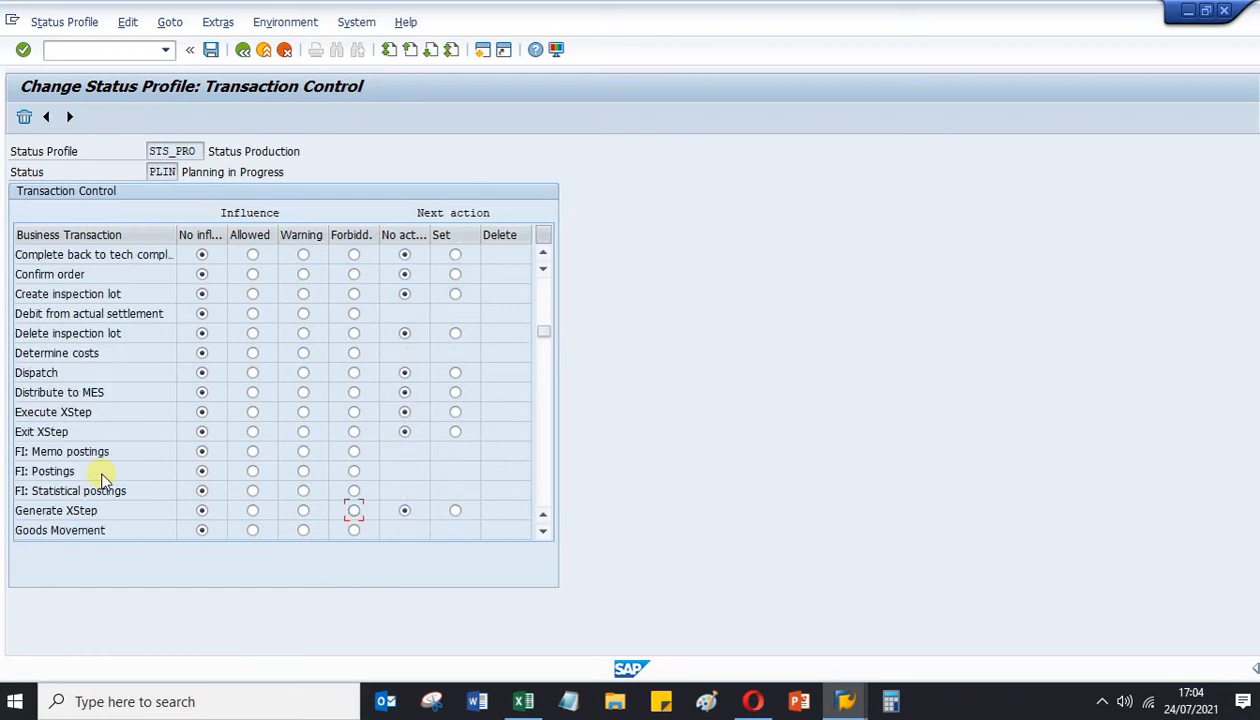
{"action": "scroll", "coordinate": [102, 477], "scroll_direction": "down", "scroll_amount": 5}
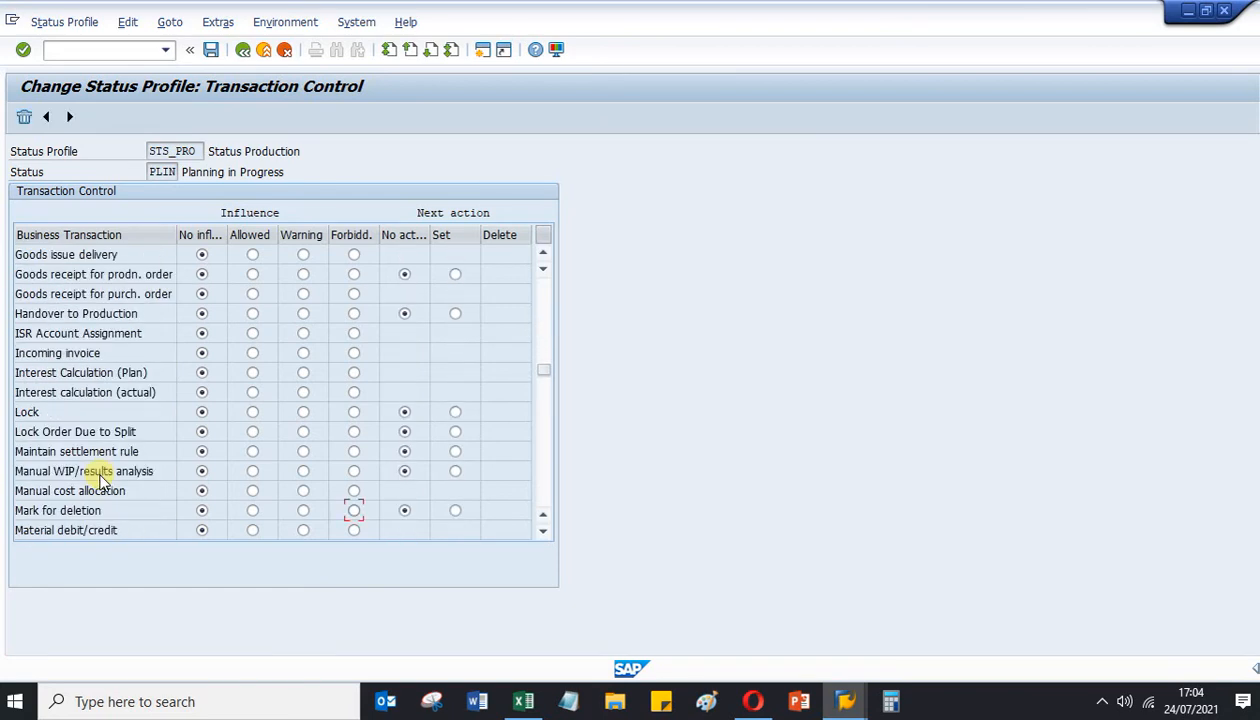
{"action": "scroll", "coordinate": [100, 478], "scroll_direction": "down", "scroll_amount": 3}
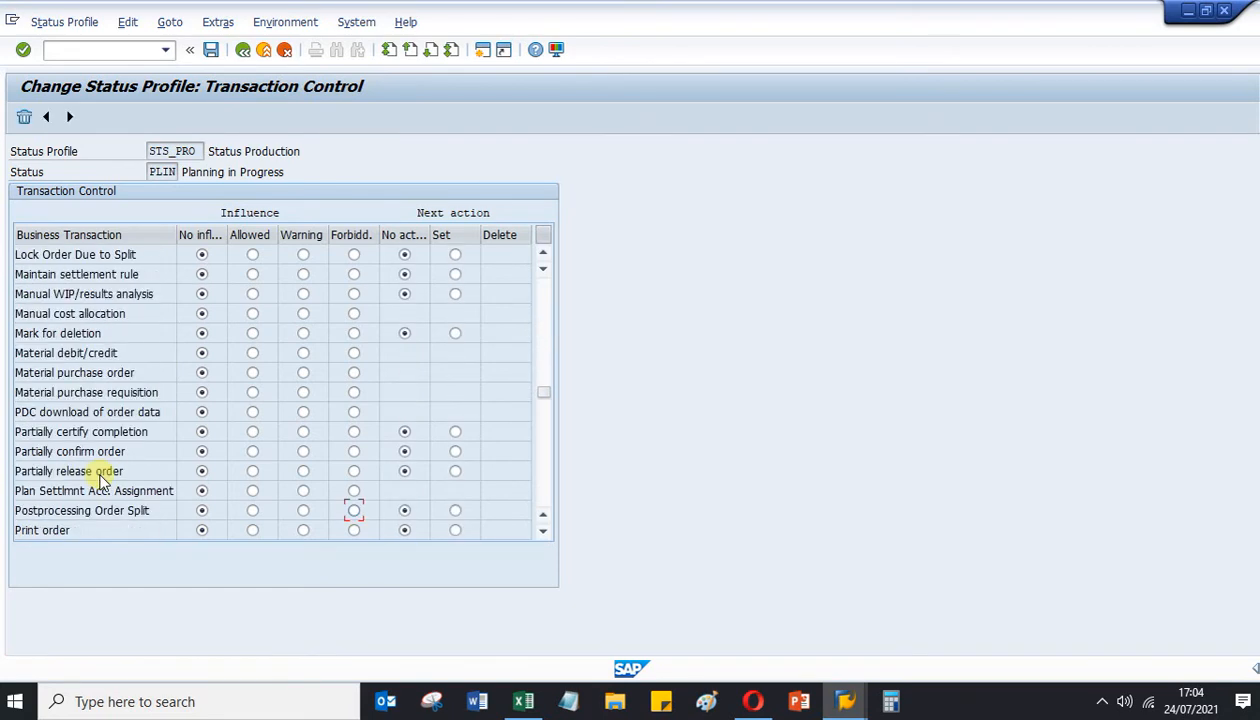
{"action": "scroll", "coordinate": [118, 471], "scroll_direction": "down", "scroll_amount": 1}
{"action": "scroll", "coordinate": [118, 468], "scroll_direction": "down", "scroll_amount": 3}
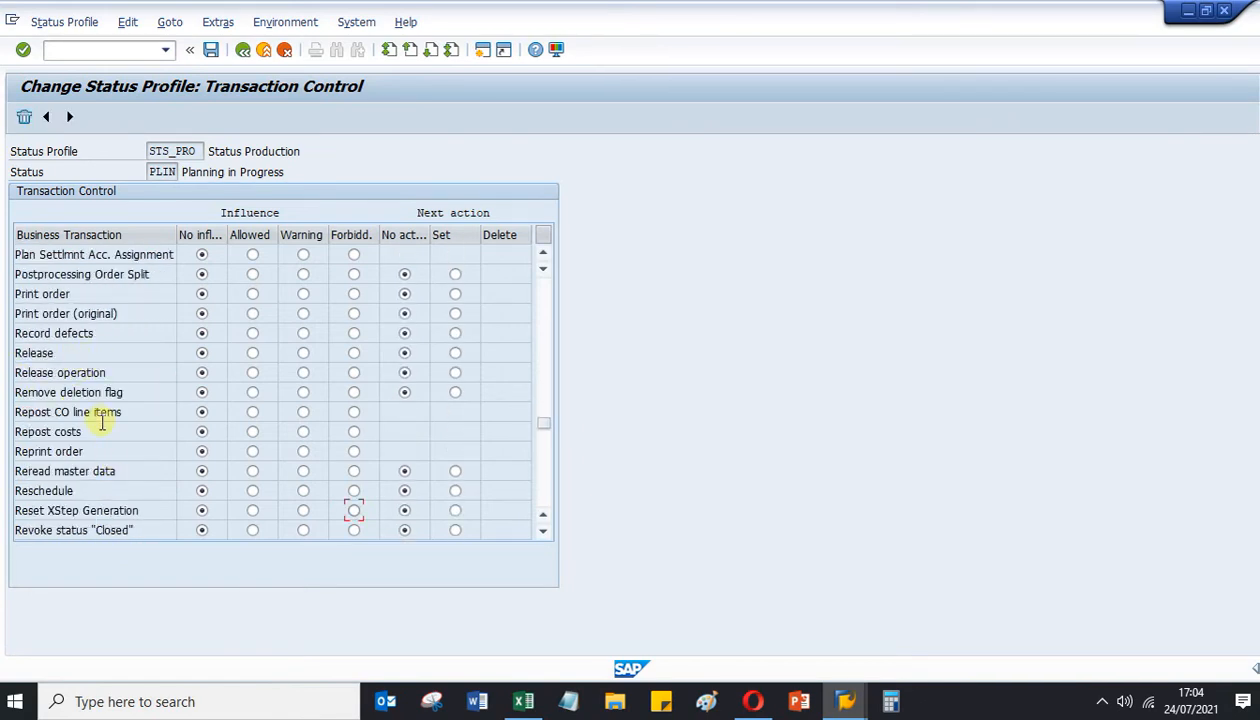
{"action": "scroll", "coordinate": [113, 461], "scroll_direction": "down", "scroll_amount": 6}
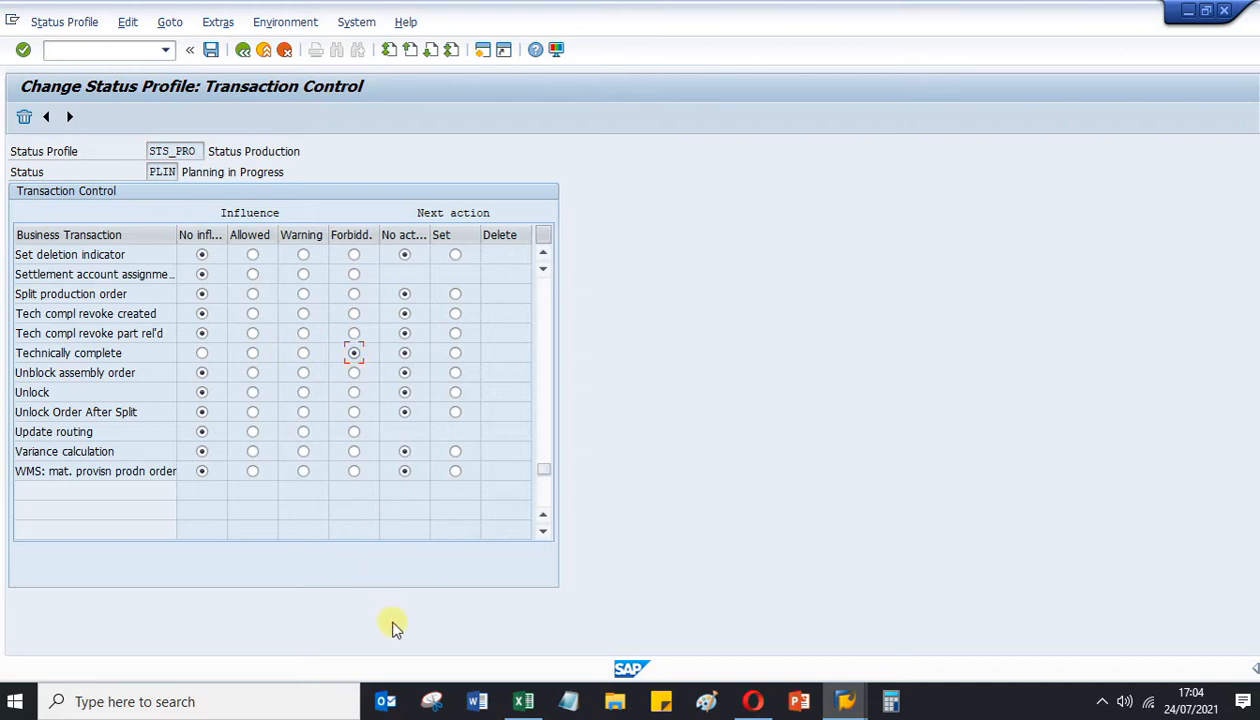
Check the PLIN row in the Excel table, then set Partially confirm order and Goods receipt for prodn. order to Forbidden in SAP.
{"action": "left_click", "coordinate": [521, 703]}
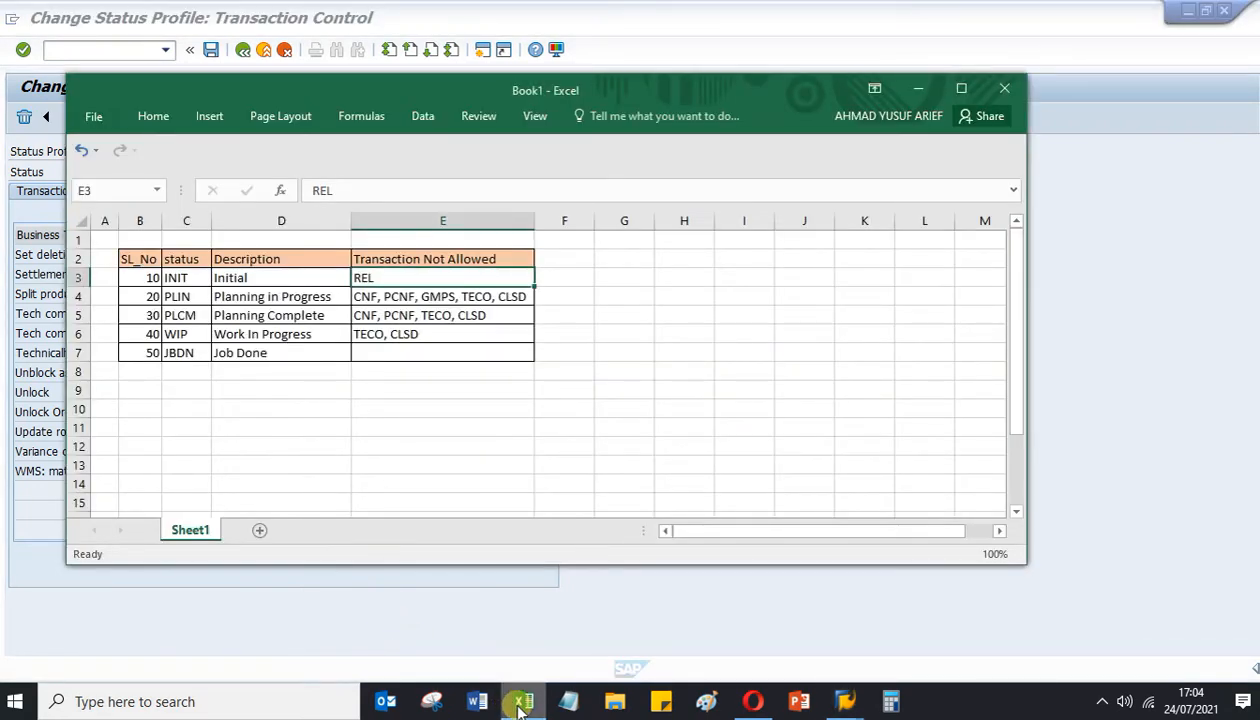
{"action": "left_click", "coordinate": [521, 703]}
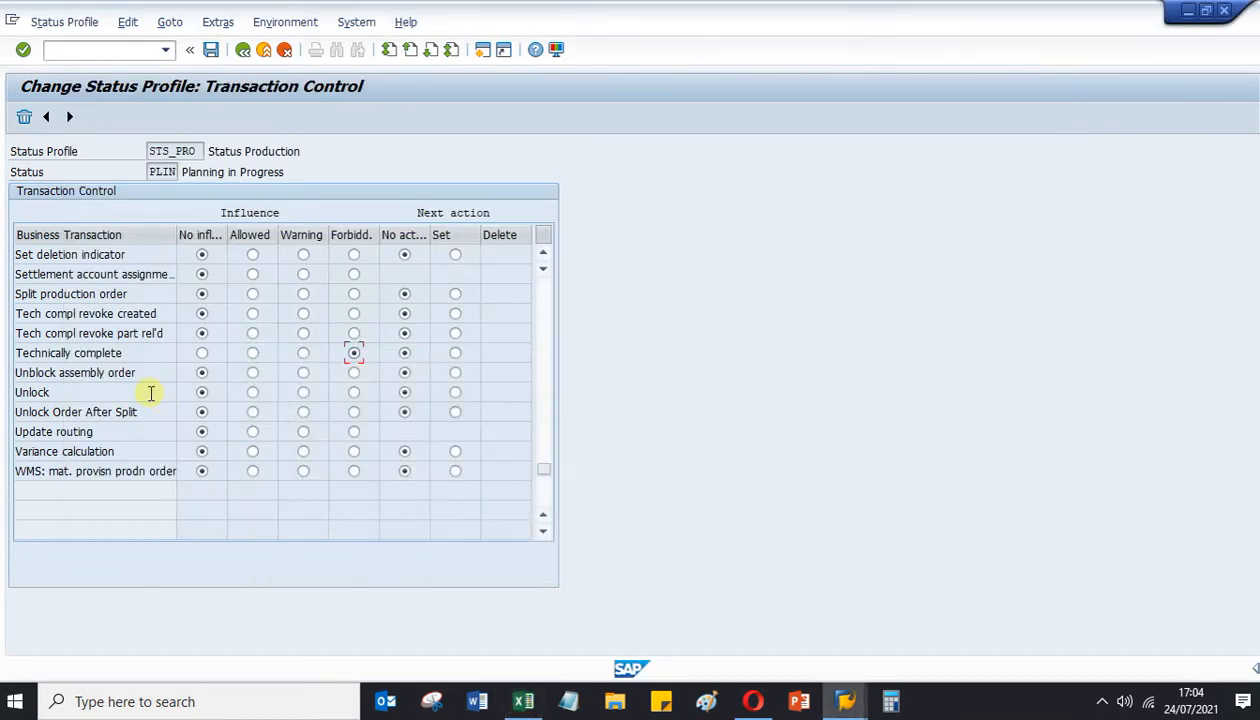
{"action": "scroll", "coordinate": [150, 395], "scroll_direction": "up", "scroll_amount": 1}
{"action": "scroll", "coordinate": [150, 395], "scroll_direction": "up", "scroll_amount": 6}
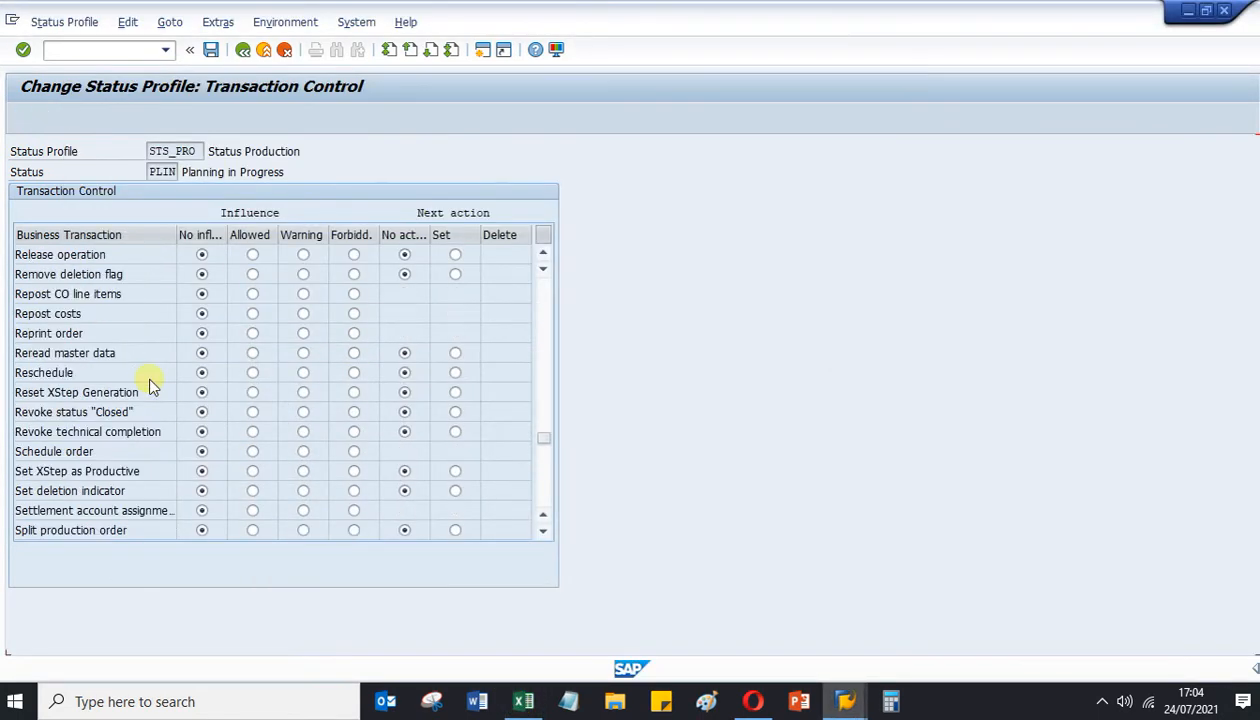
{"action": "scroll", "coordinate": [150, 385], "scroll_direction": "up", "scroll_amount": 2}
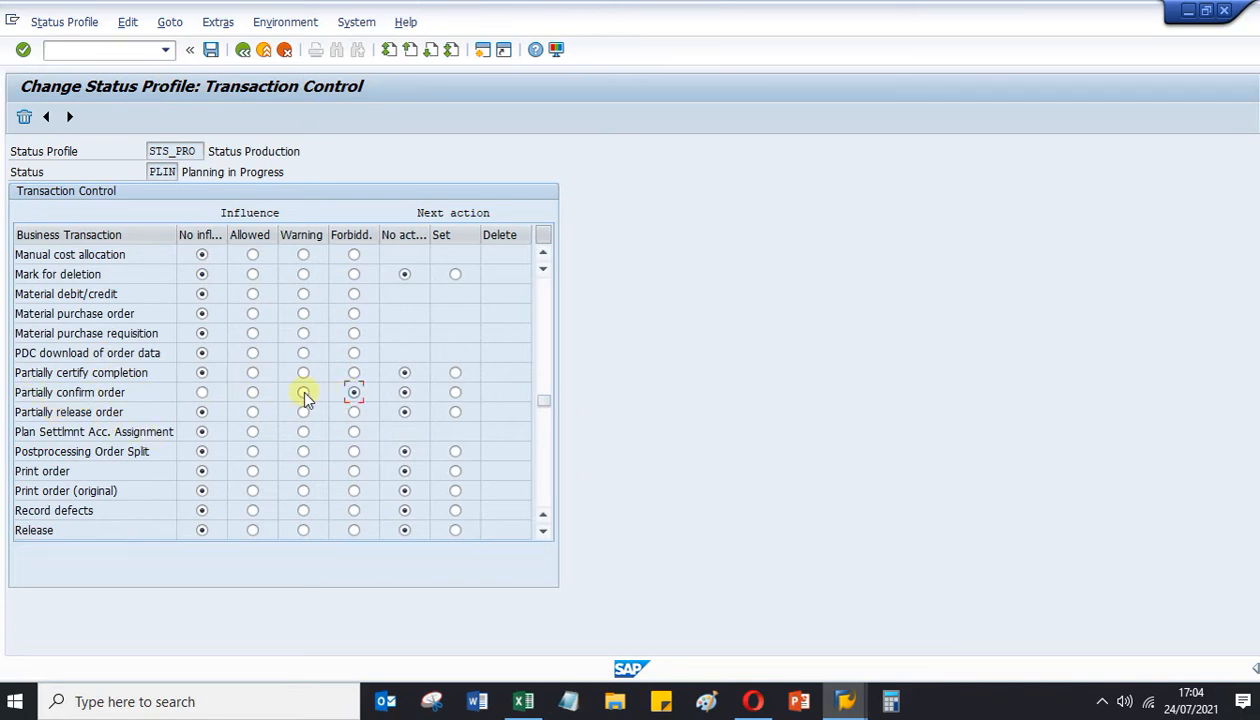
{"action": "scroll", "coordinate": [112, 368], "scroll_direction": "up", "scroll_amount": 2}
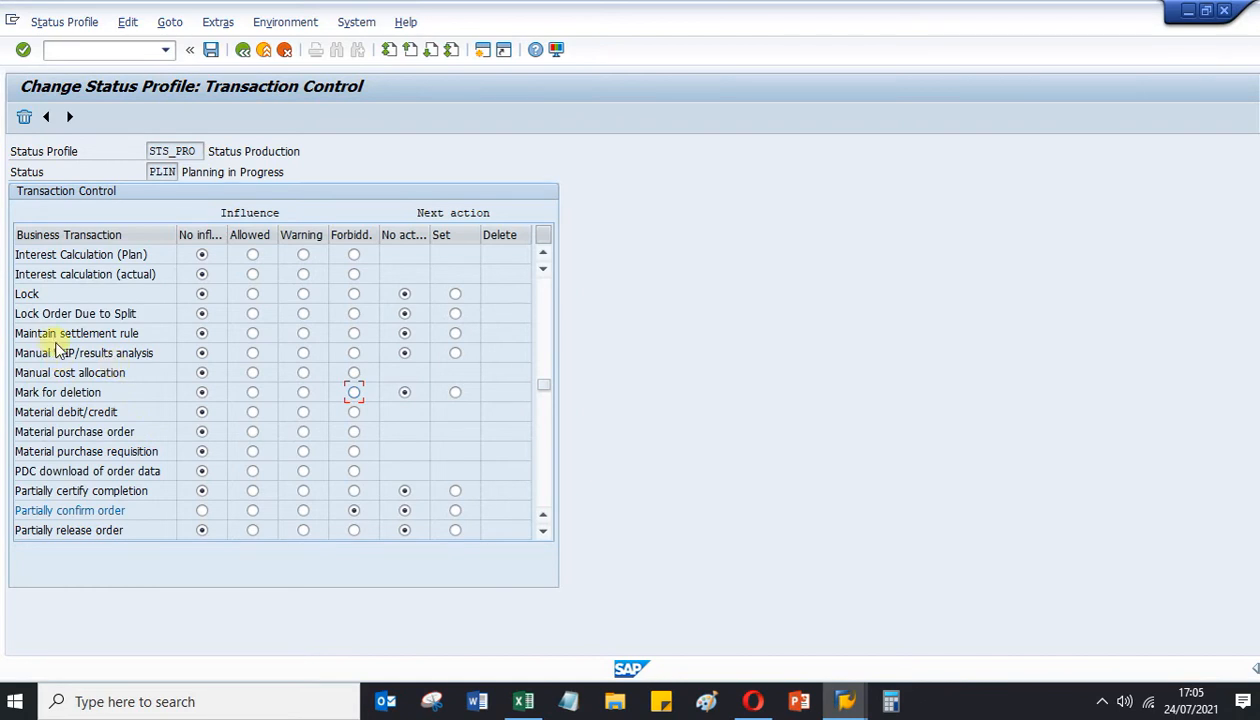
{"action": "scroll", "coordinate": [91, 350], "scroll_direction": "up", "scroll_amount": 3}
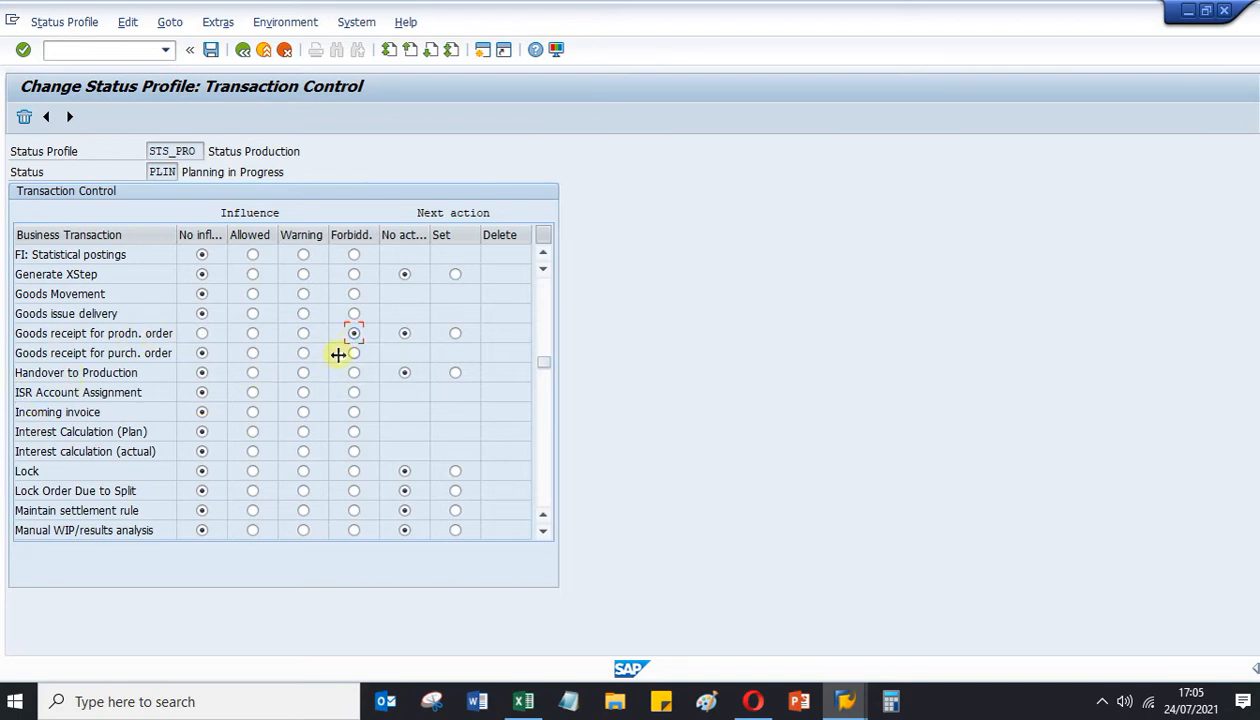
Compare the PLIN row of the Excel table with the transactions already forbidden in the SAP transaction control.
{"action": "left_click", "coordinate": [523, 701]}
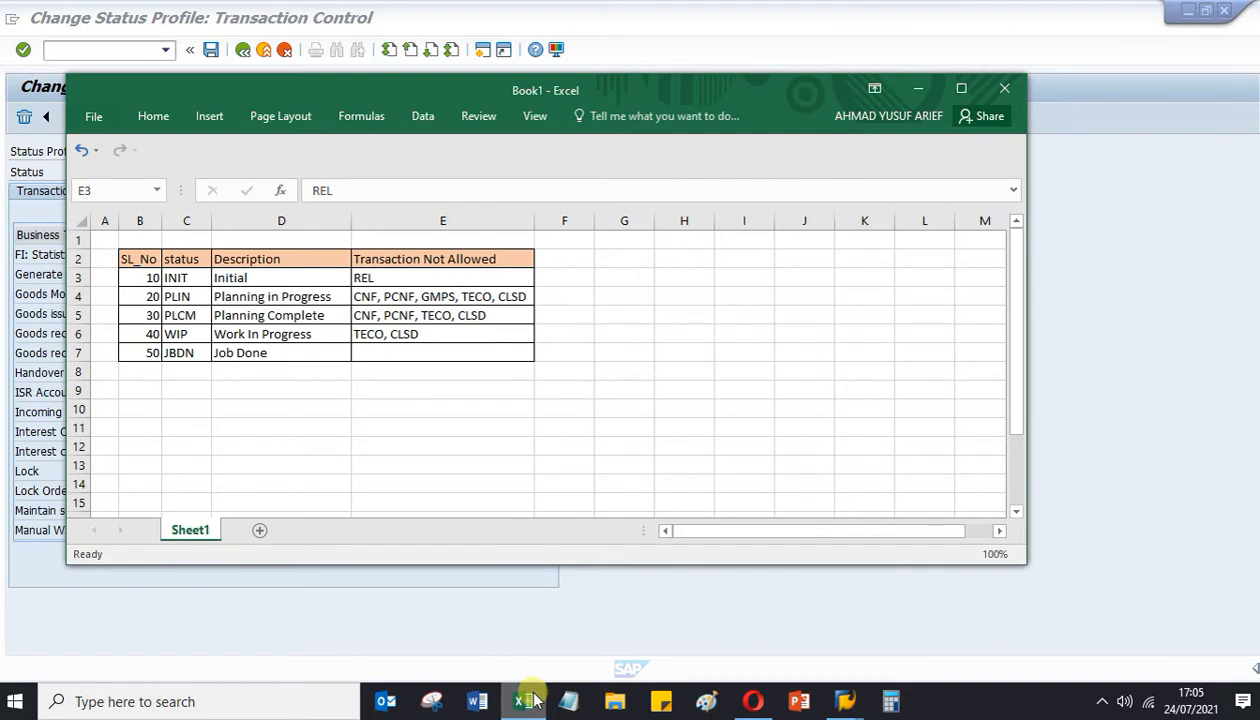
{"action": "left_click", "coordinate": [94, 581]}
{"action": "scroll", "coordinate": [85, 398], "scroll_direction": "down", "scroll_amount": 2}
{"action": "scroll", "coordinate": [75, 400], "scroll_direction": "down", "scroll_amount": 1}
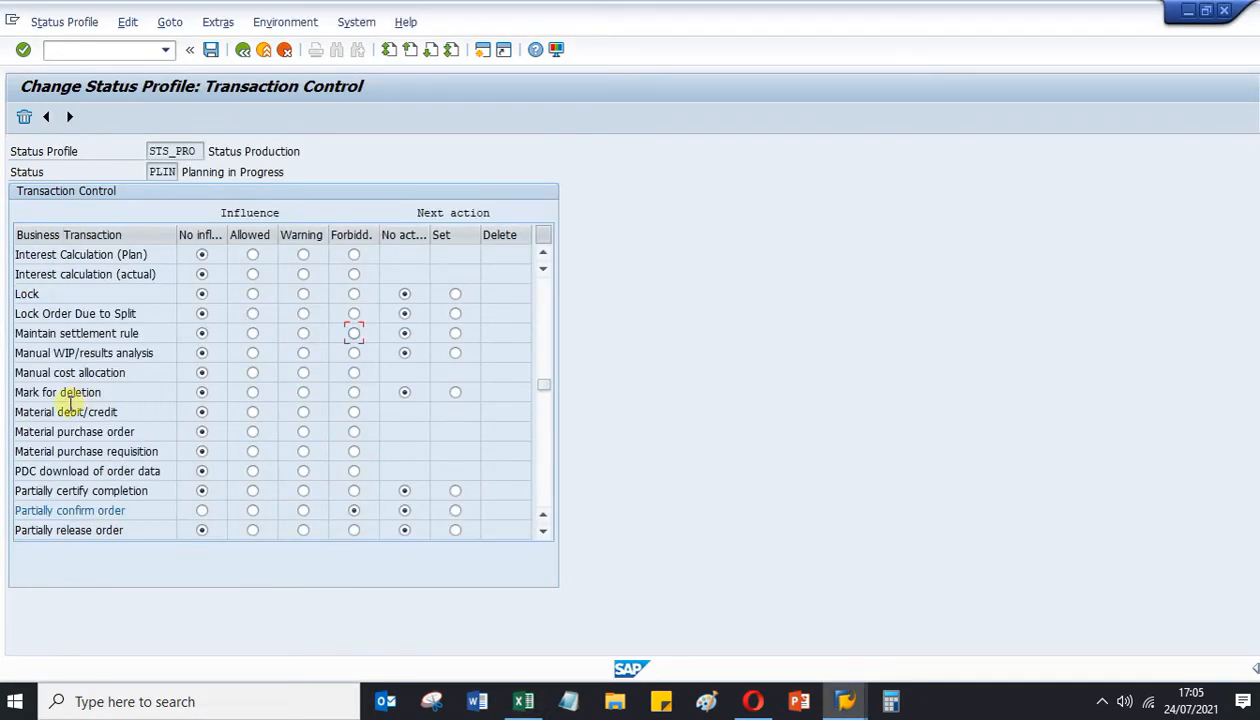
{"action": "scroll", "coordinate": [62, 420], "scroll_direction": "down", "scroll_amount": 2}
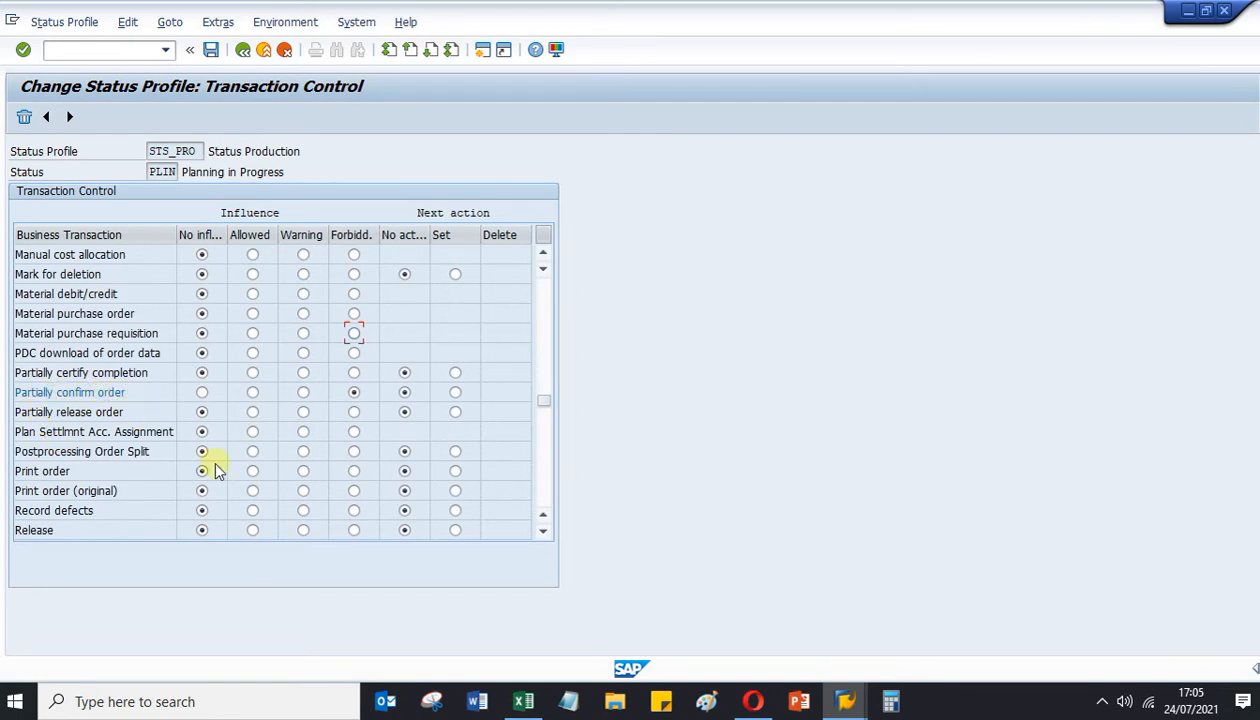
{"action": "left_click", "coordinate": [525, 703]}
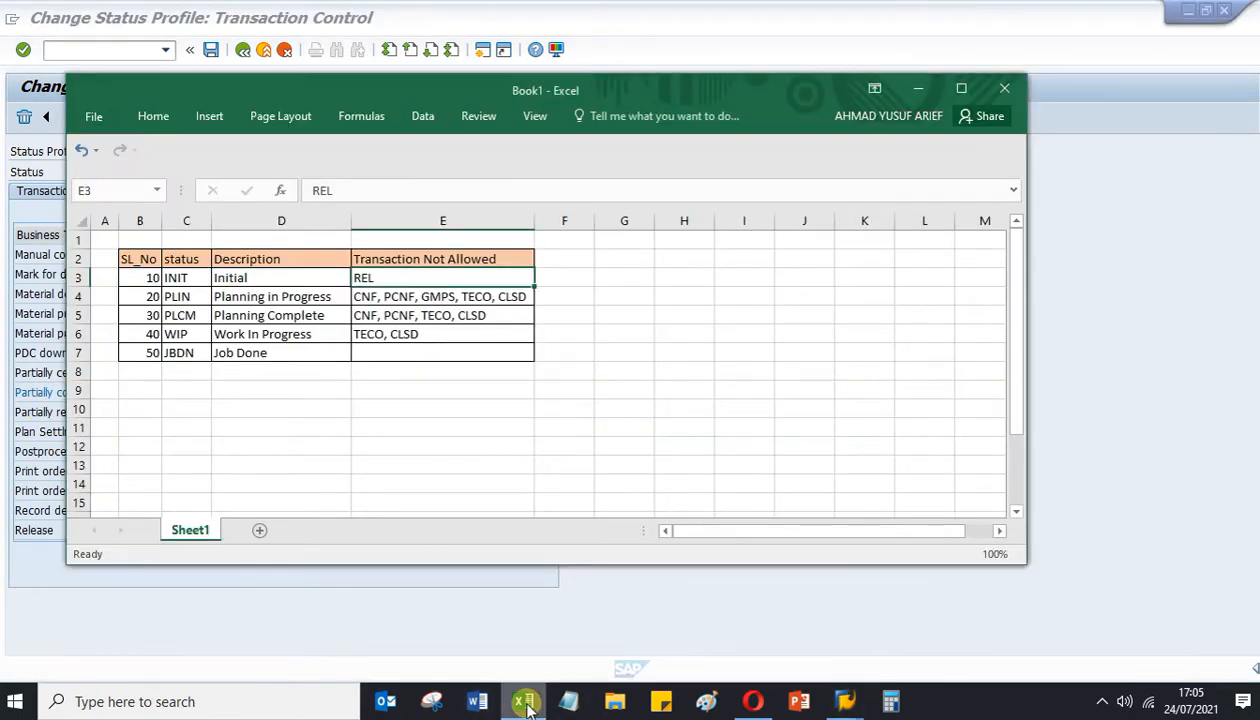
{"action": "left_click", "coordinate": [525, 703]}
Set Confirm order to Forbidden for the PLIN status and return to the user statuses.
{"action": "scroll", "coordinate": [68, 397], "scroll_direction": "up", "scroll_amount": 2}
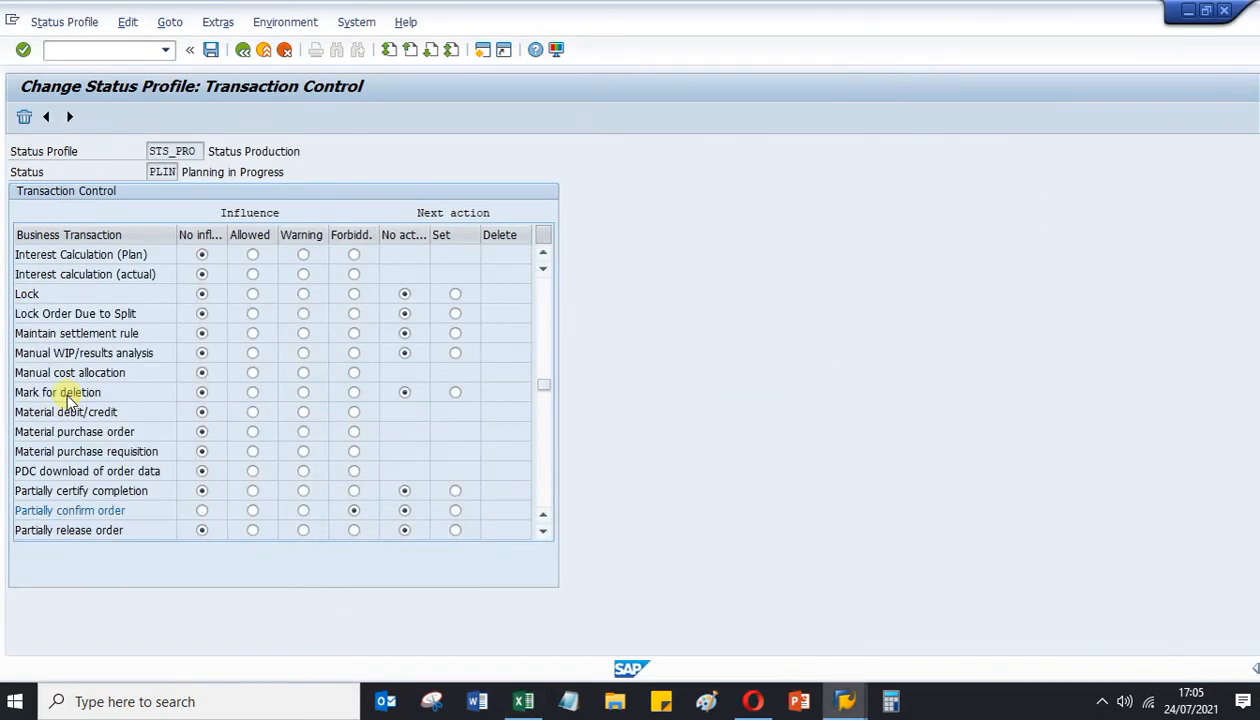
{"action": "scroll", "coordinate": [68, 397], "scroll_direction": "up", "scroll_amount": 2}
{"action": "scroll", "coordinate": [68, 385], "scroll_direction": "up", "scroll_amount": 2}
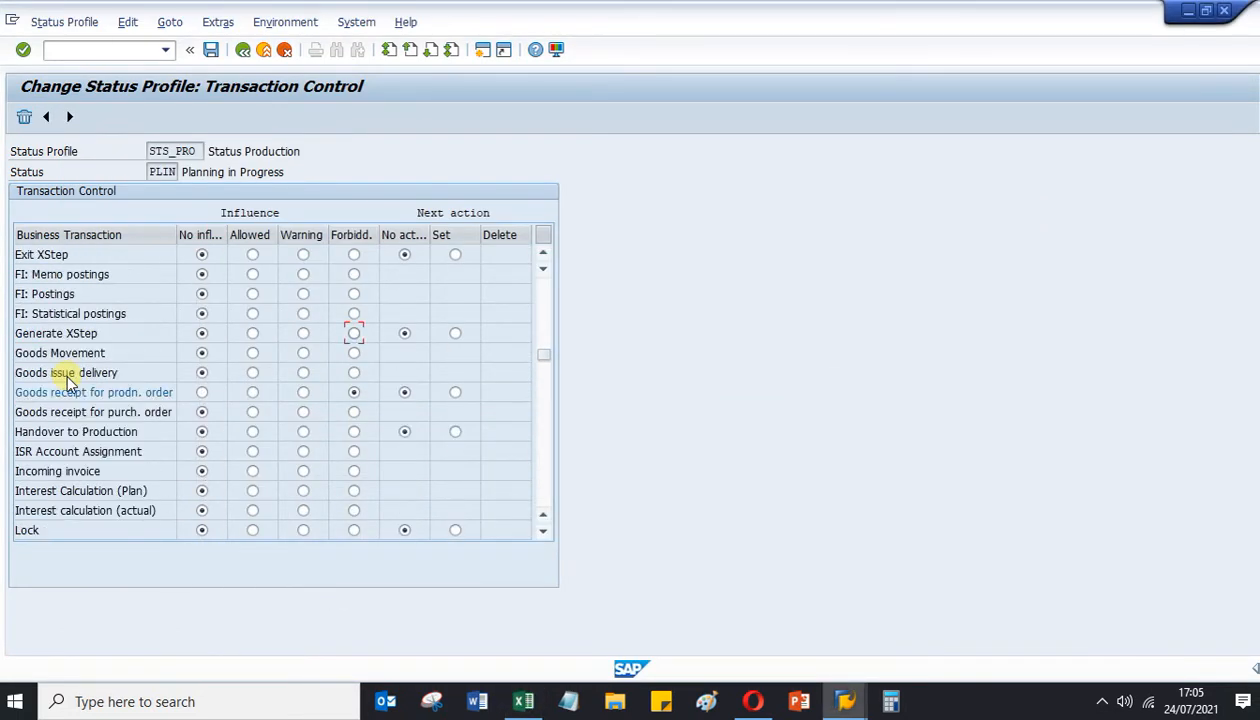
{"action": "scroll", "coordinate": [68, 380], "scroll_direction": "up", "scroll_amount": 3}
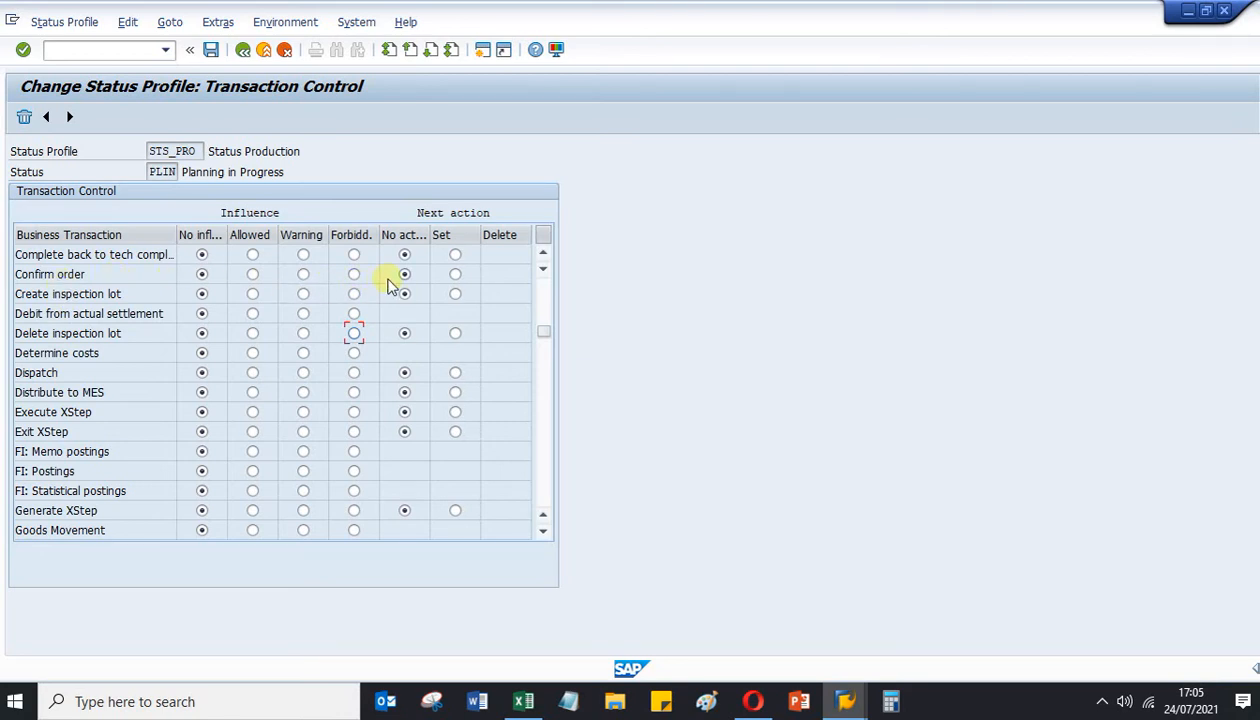
{"action": "left_click", "coordinate": [354, 274]}
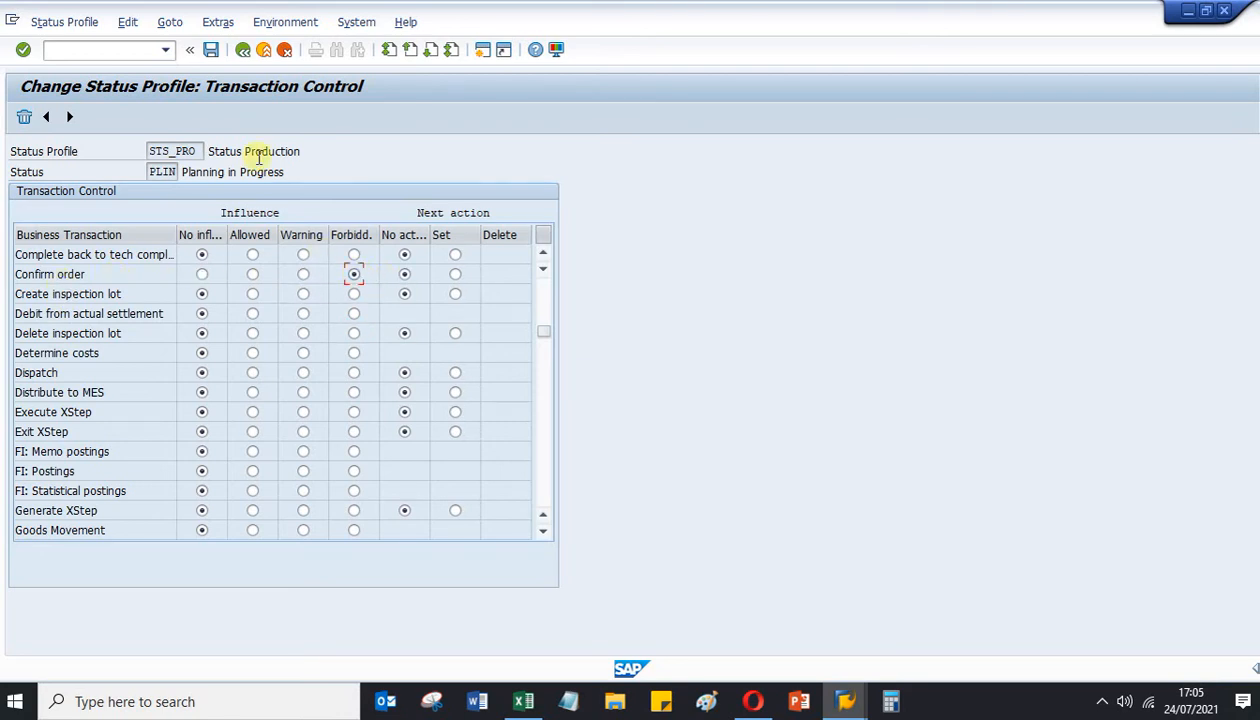
{"action": "left_click", "coordinate": [242, 50]}
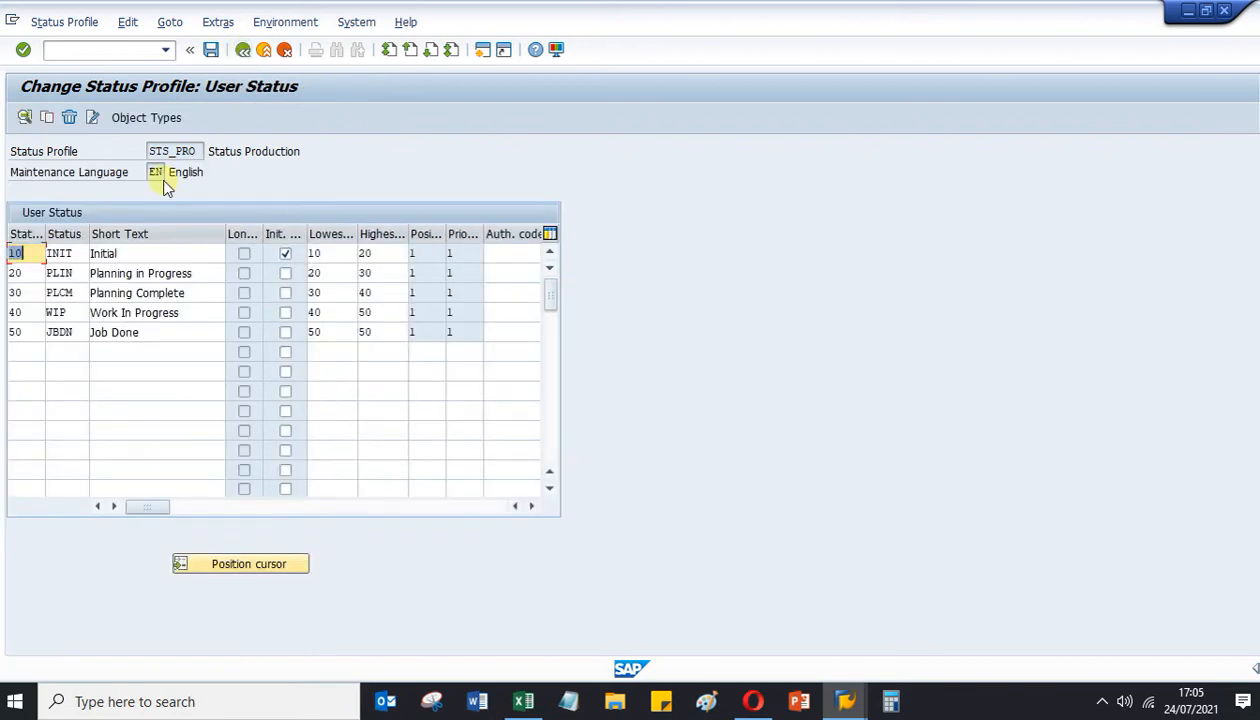
Add the business transactions in the PLCM status's transaction control and check its transactions not allowed in the Excel table.
{"action": "left_click", "coordinate": [117, 292]}
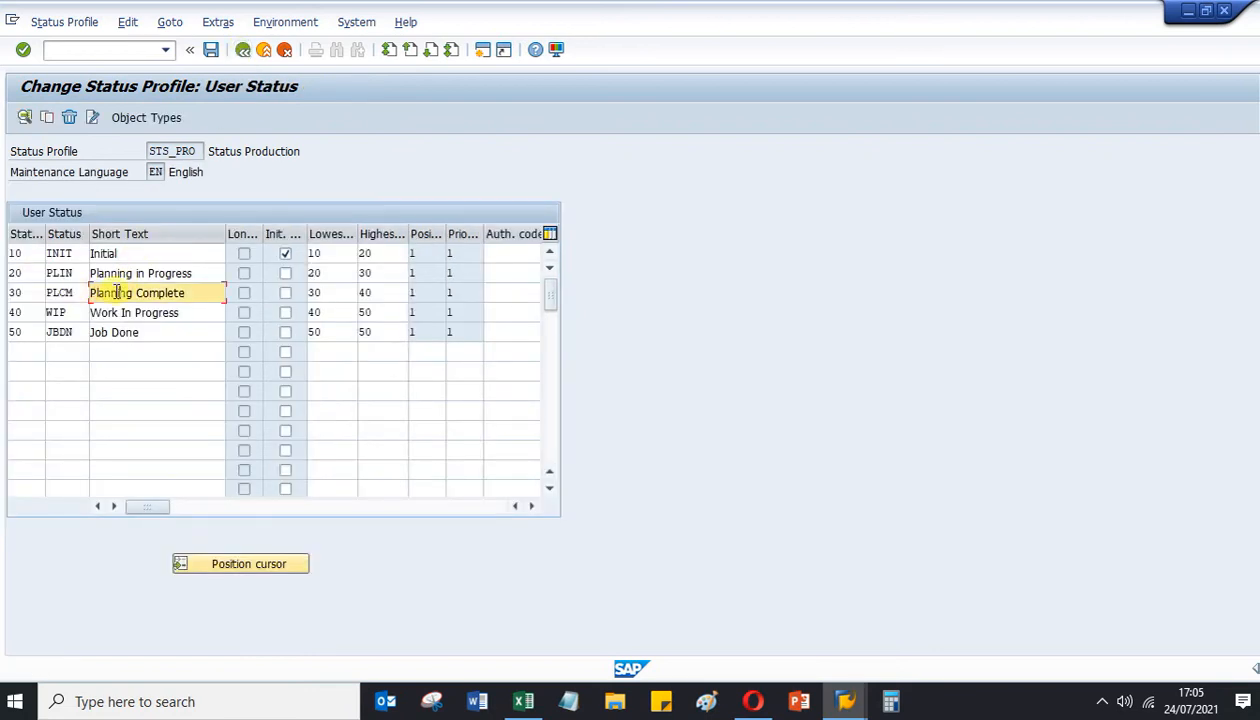
{"action": "double_click", "coordinate": [117, 292]}
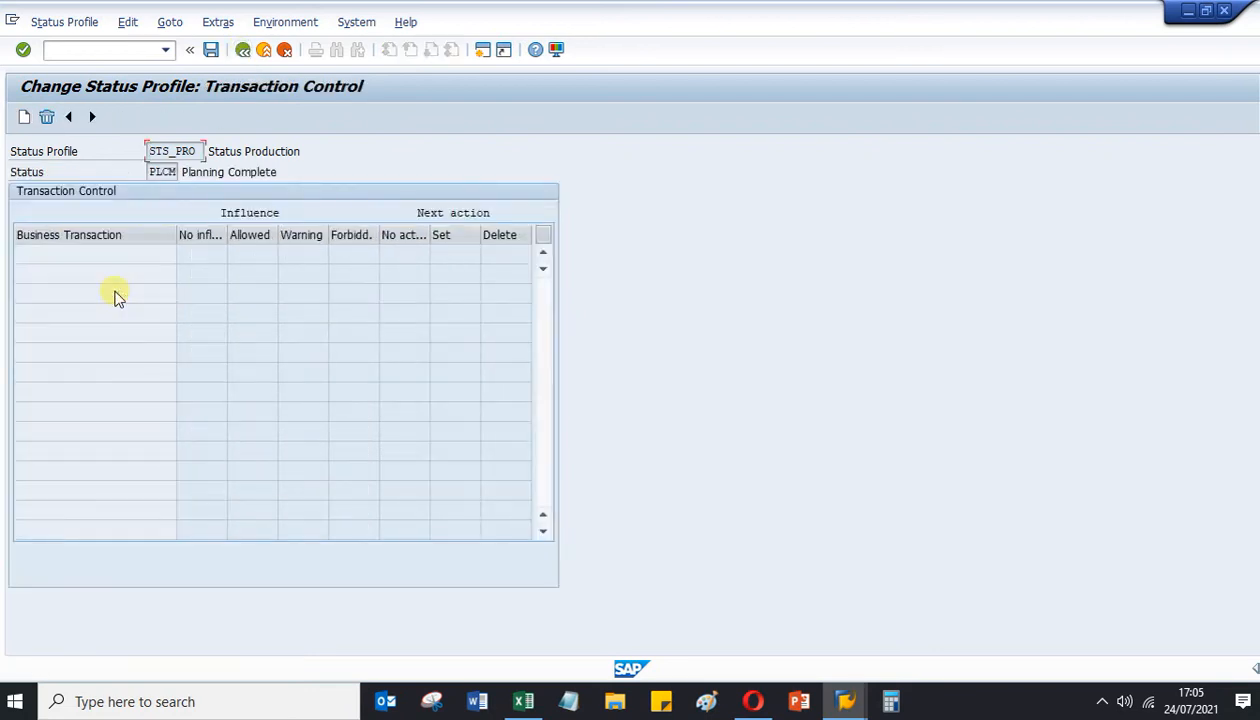
{"action": "left_click", "coordinate": [23, 117]}
{"action": "left_click", "coordinate": [523, 704]}
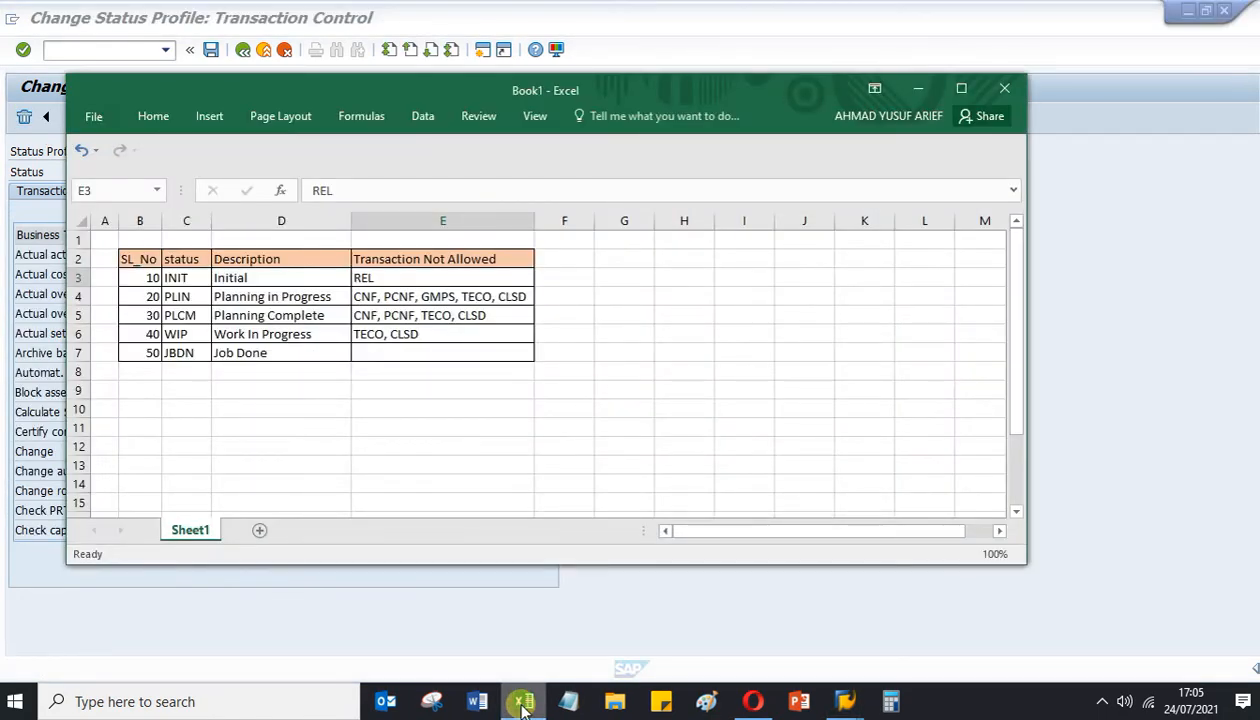
{"action": "left_click", "coordinate": [523, 704]}
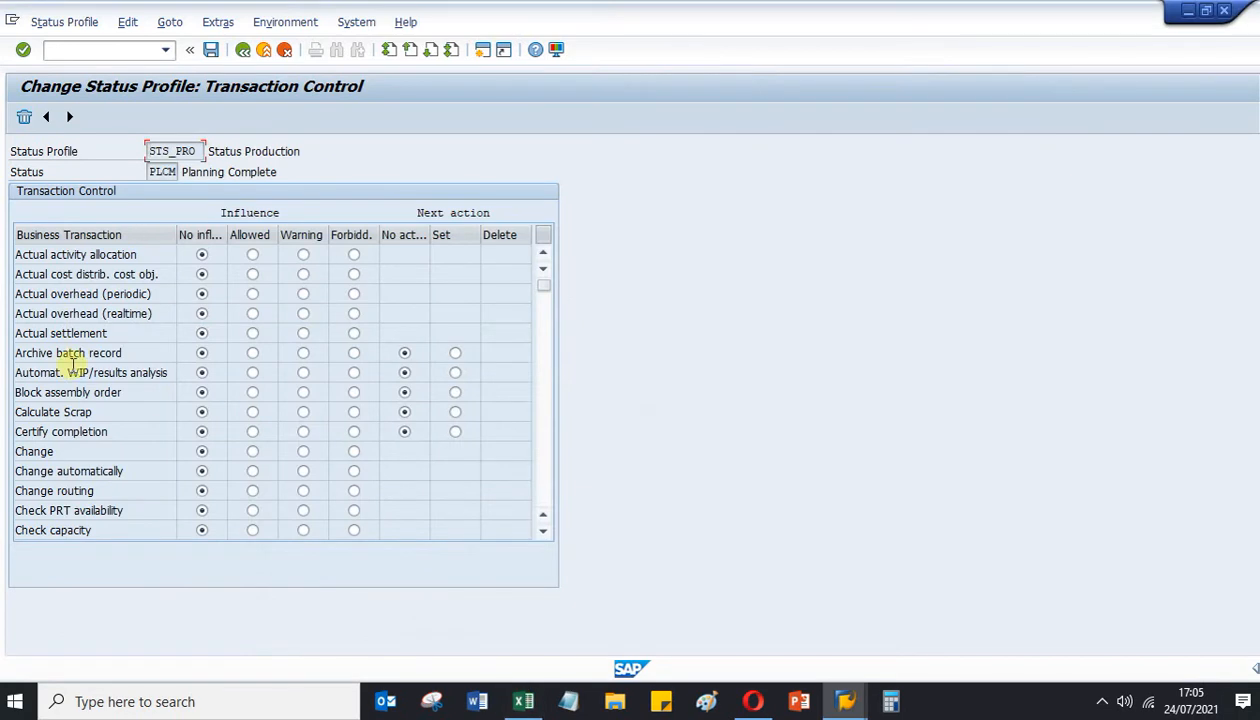
Set the Complete and Confirm order business transactions to Forbidden for the PLCM status.
{"action": "scroll", "coordinate": [125, 471], "scroll_direction": "down", "scroll_amount": 2}
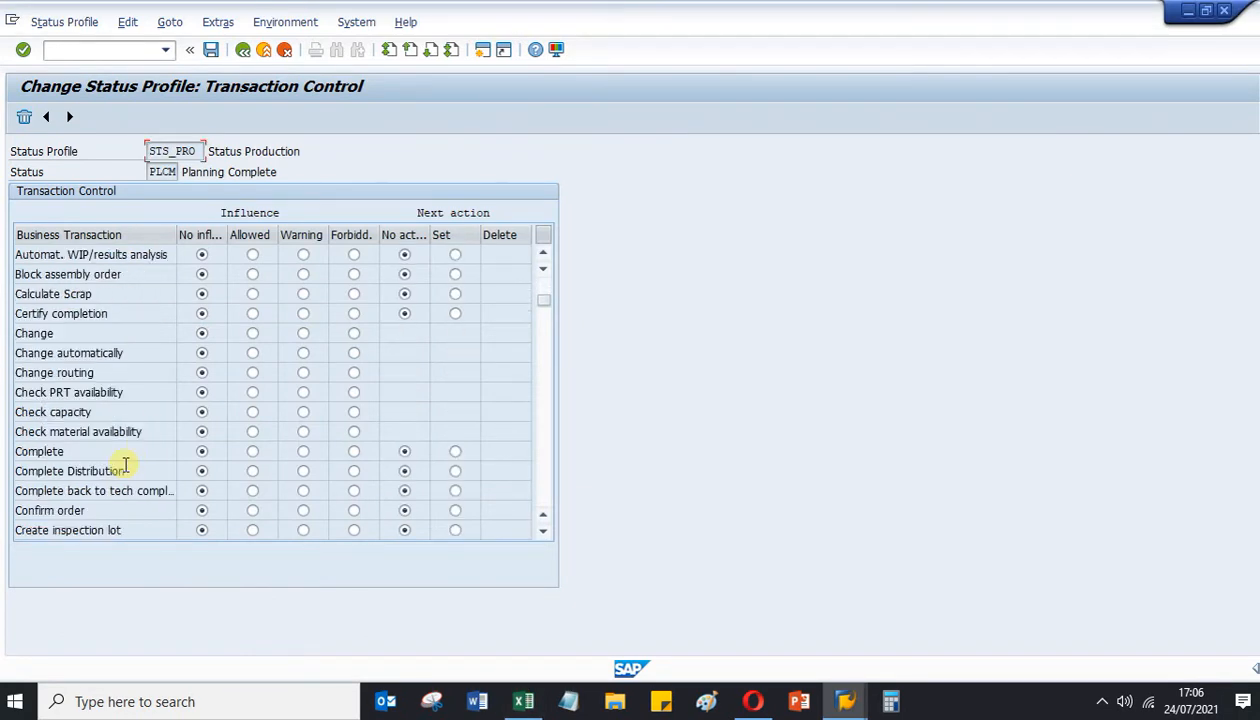
{"action": "scroll", "coordinate": [162, 405], "scroll_direction": "down", "scroll_amount": 1}
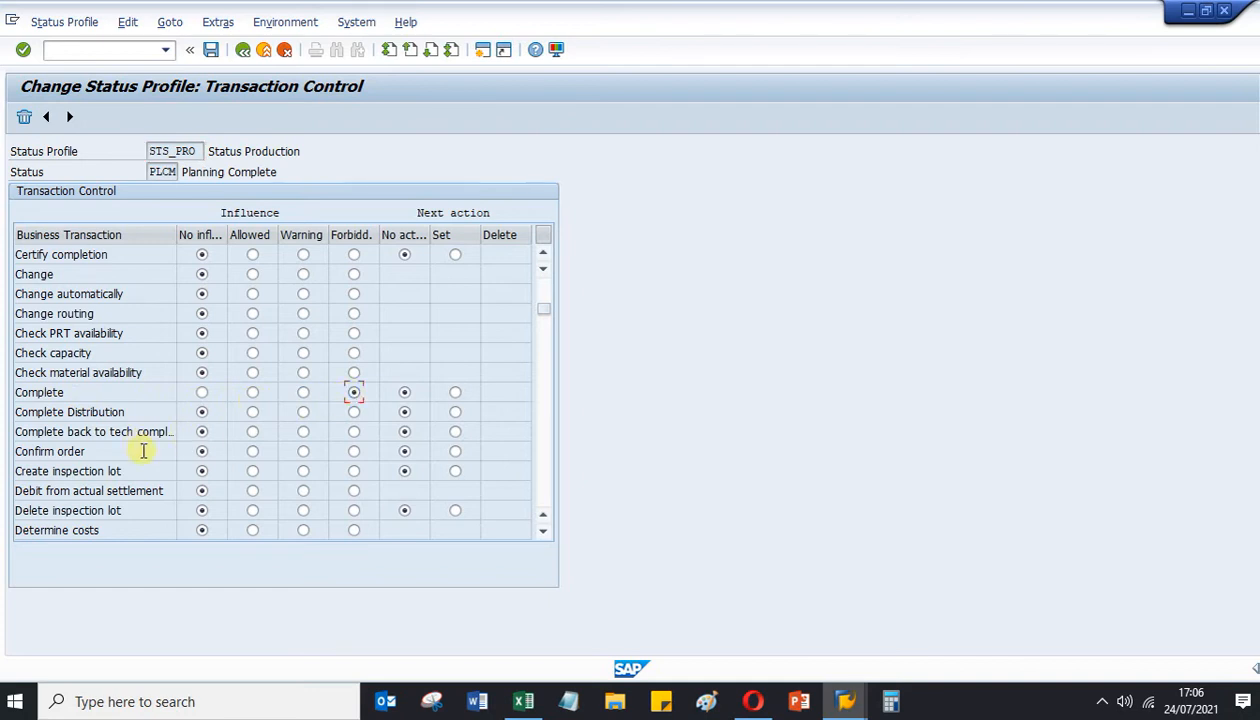
{"action": "left_click", "coordinate": [354, 451]}
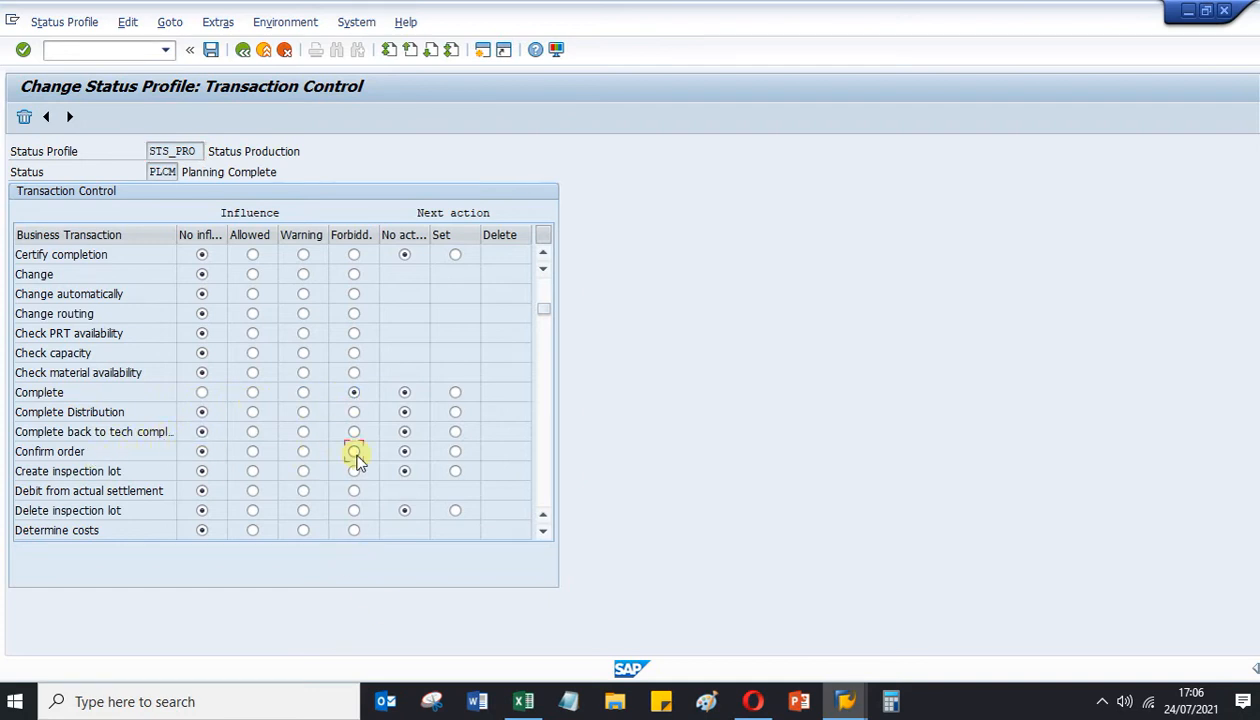
Recheck the PLCM row in the Excel table and set Partially confirm order to Forbidden in SAP.
{"action": "left_click", "coordinate": [522, 702]}
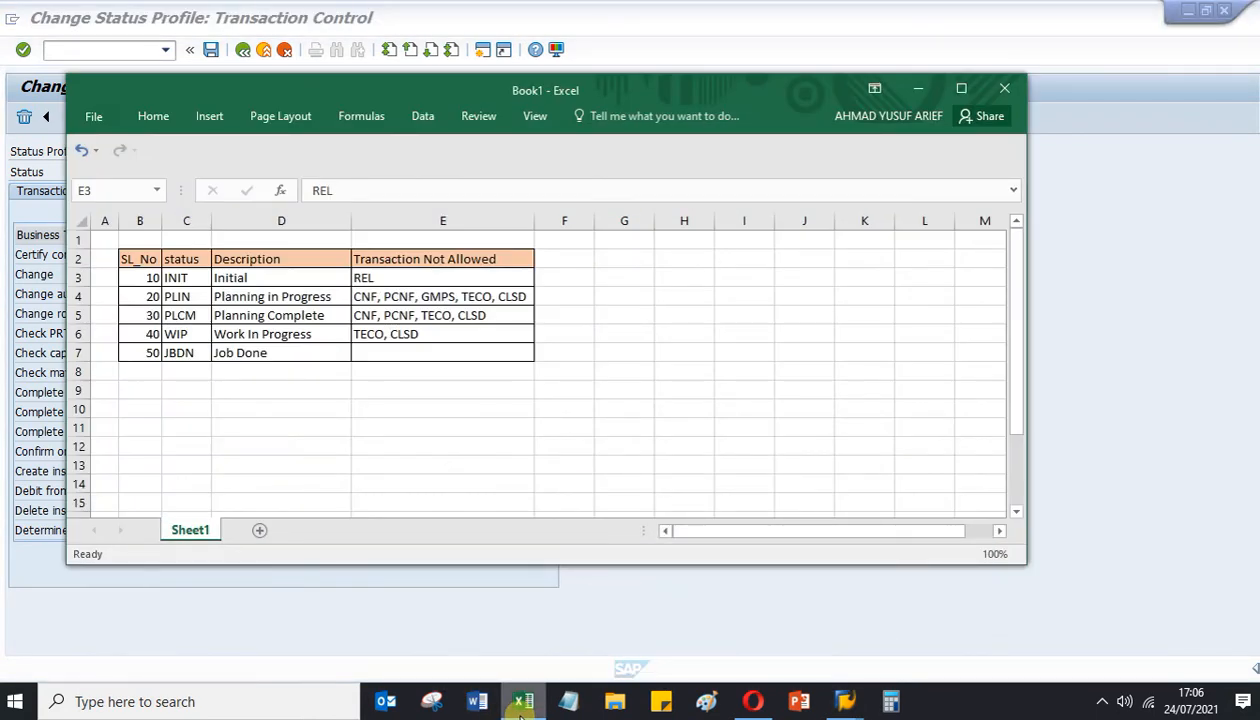
{"action": "left_click", "coordinate": [522, 702]}
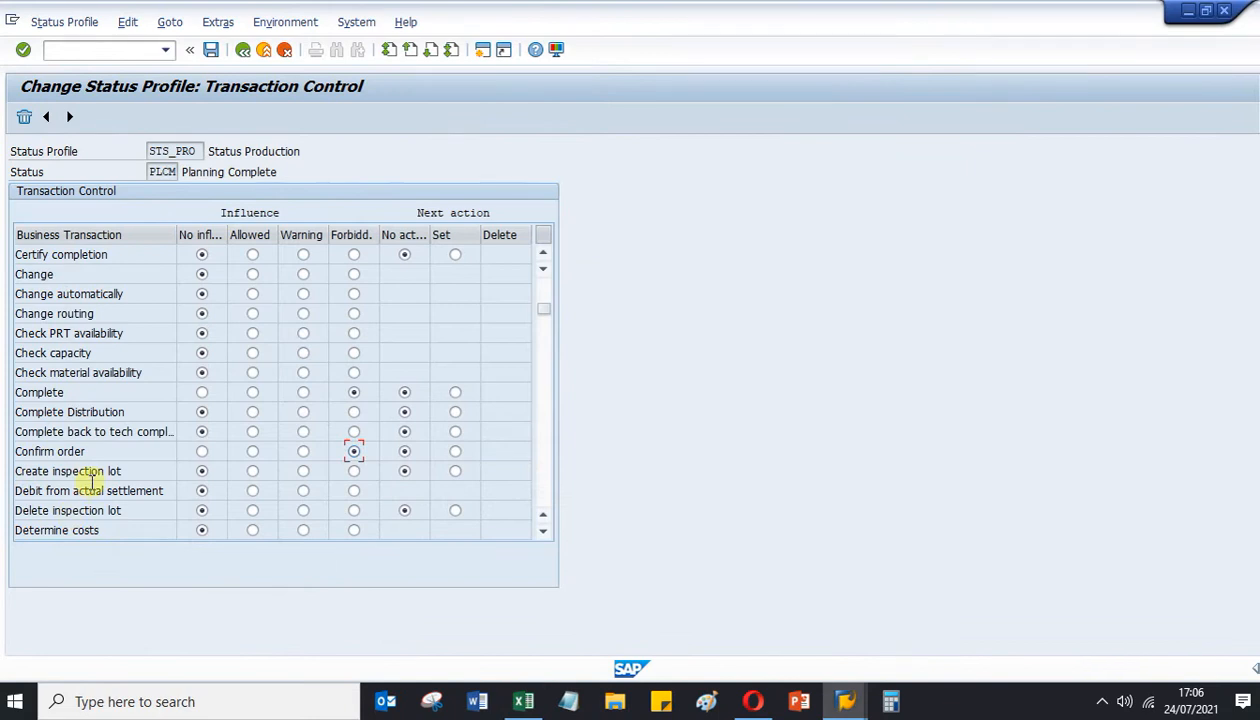
{"action": "scroll", "coordinate": [100, 484], "scroll_direction": "down", "scroll_amount": 3}
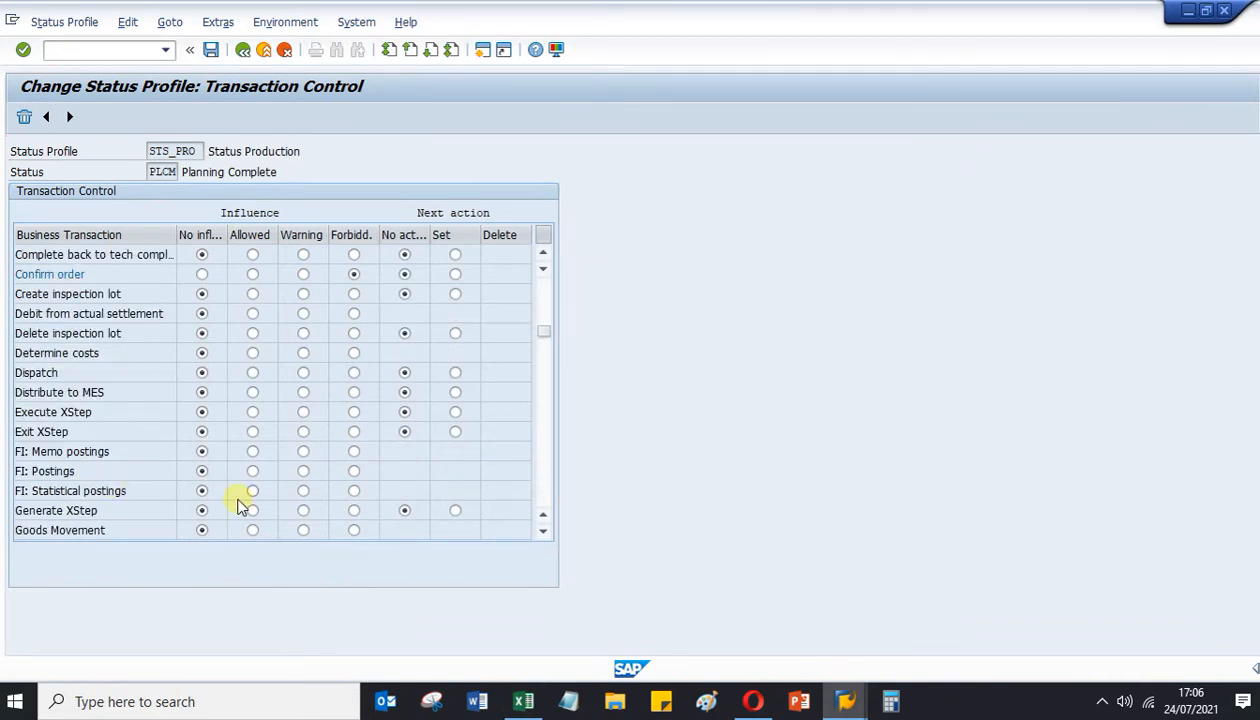
{"action": "scroll", "coordinate": [238, 505], "scroll_direction": "down", "scroll_amount": 3}
{"action": "scroll", "coordinate": [238, 497], "scroll_direction": "down", "scroll_amount": 1}
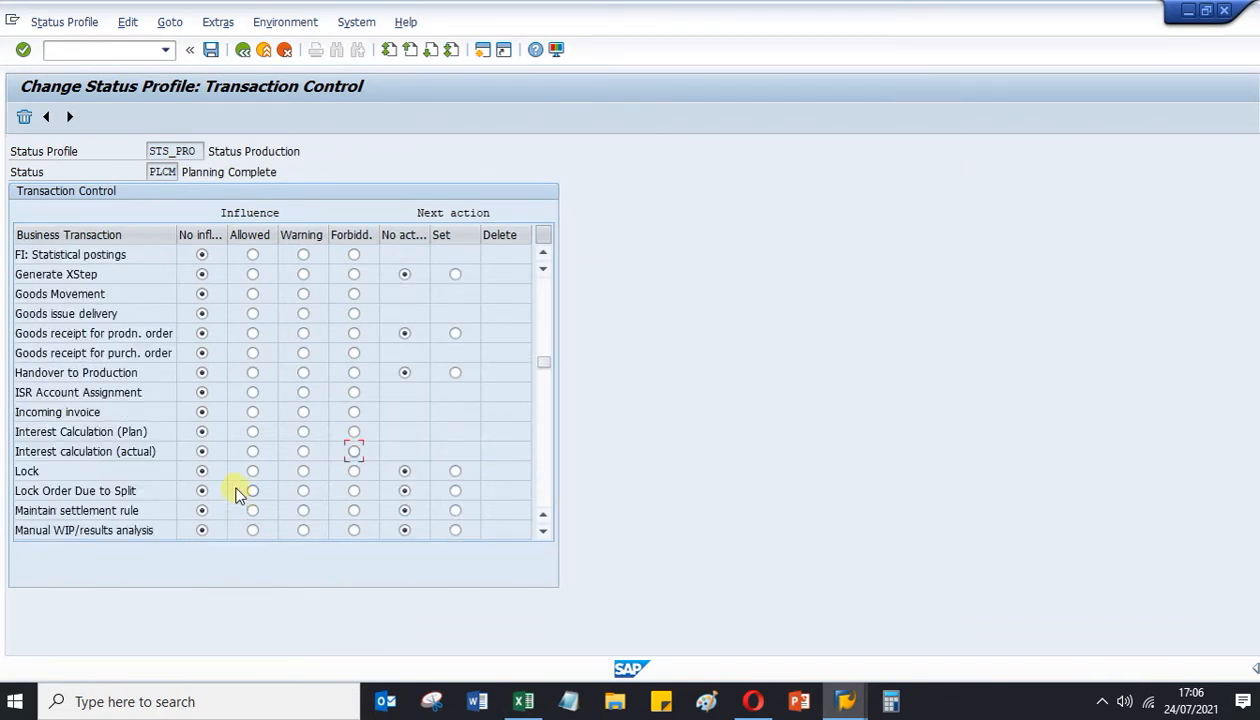
{"action": "scroll", "coordinate": [226, 472], "scroll_direction": "down", "scroll_amount": 4}
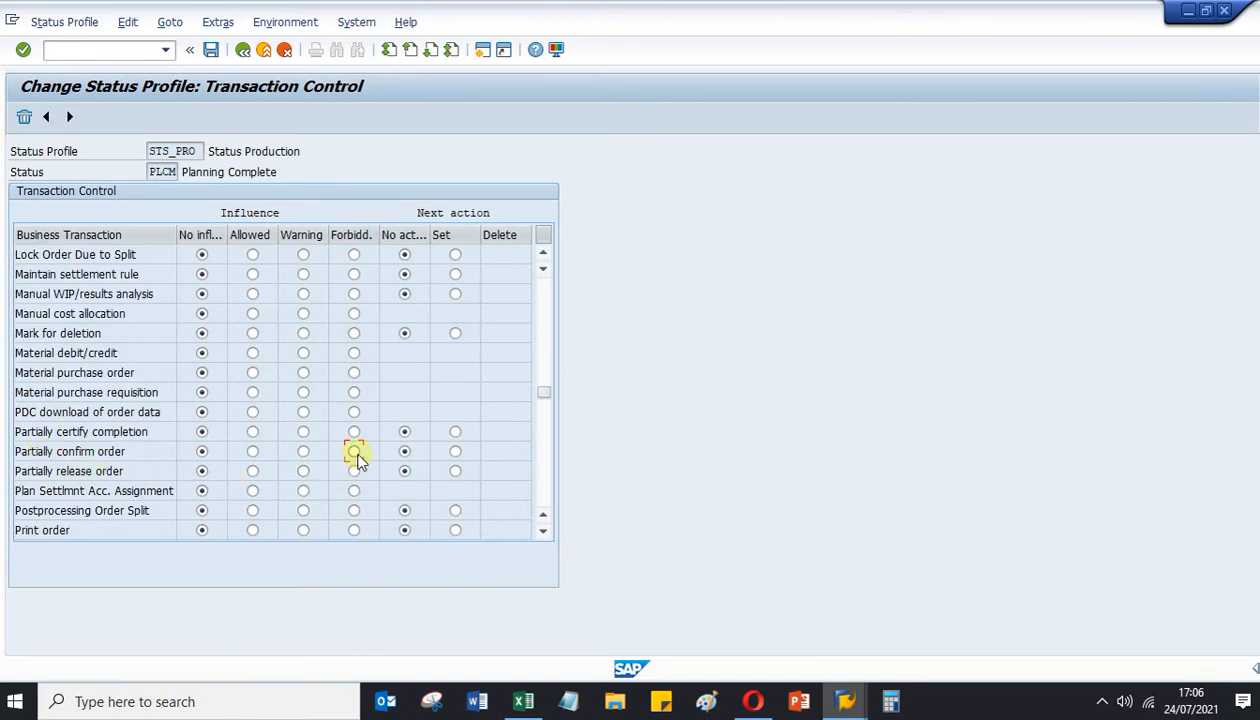
Set Technically complete to Forbidden for the PLCM status and return to the user statuses.
{"action": "scroll", "coordinate": [93, 464], "scroll_direction": "down", "scroll_amount": 7}
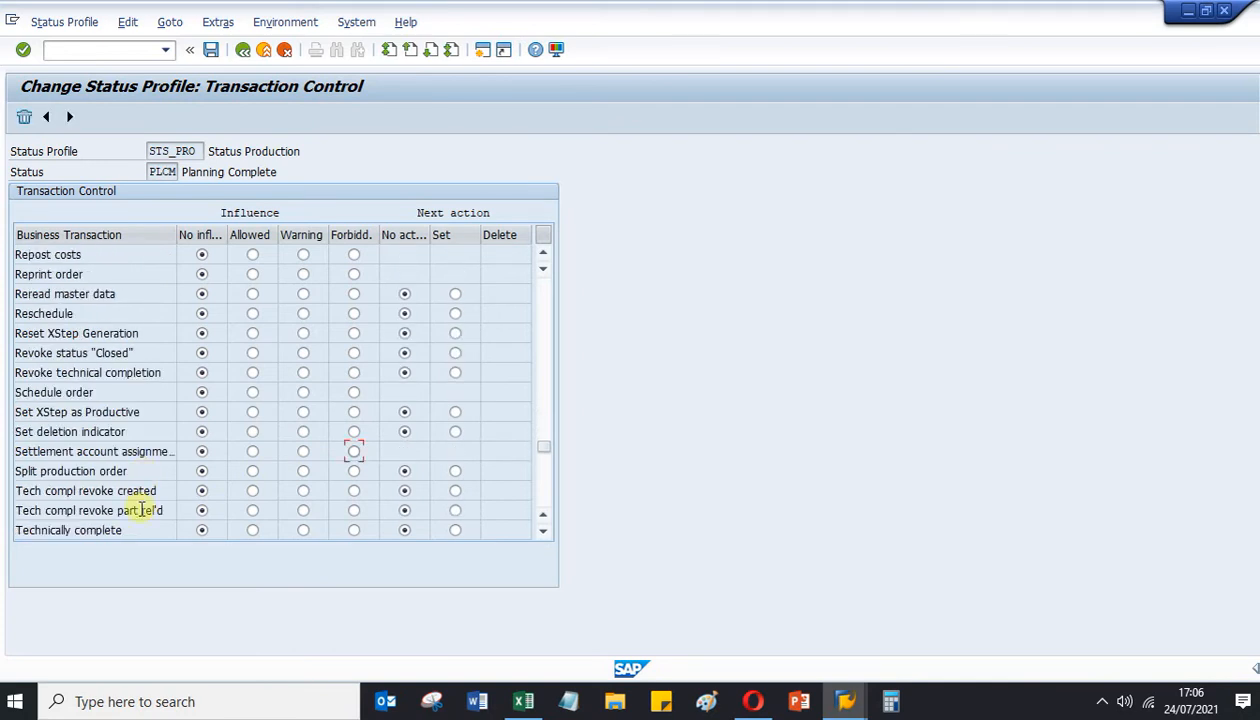
{"action": "scroll", "coordinate": [128, 512], "scroll_direction": "down", "scroll_amount": 1}
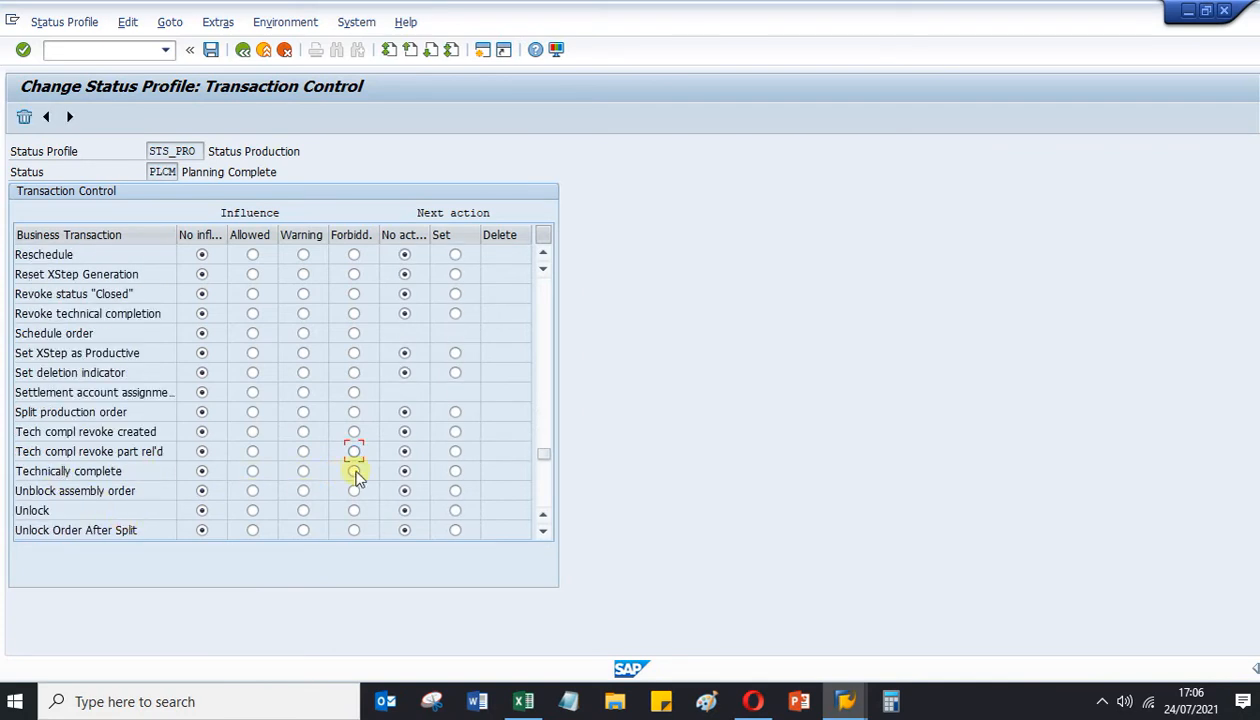
{"action": "left_click", "coordinate": [243, 50]}
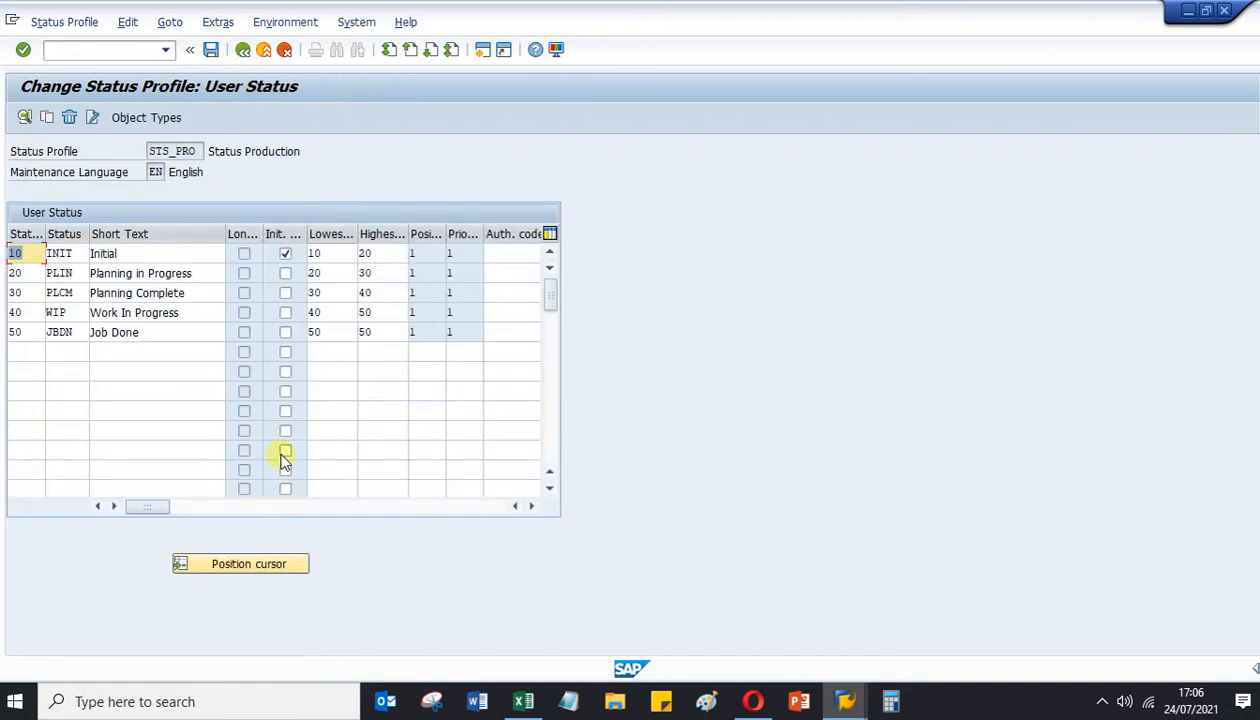
Add the business transactions in the WIP status's transaction control and check its transactions not allowed in the Excel table.
{"action": "left_click", "coordinate": [193, 314]}
{"action": "double_click", "coordinate": [192, 315]}
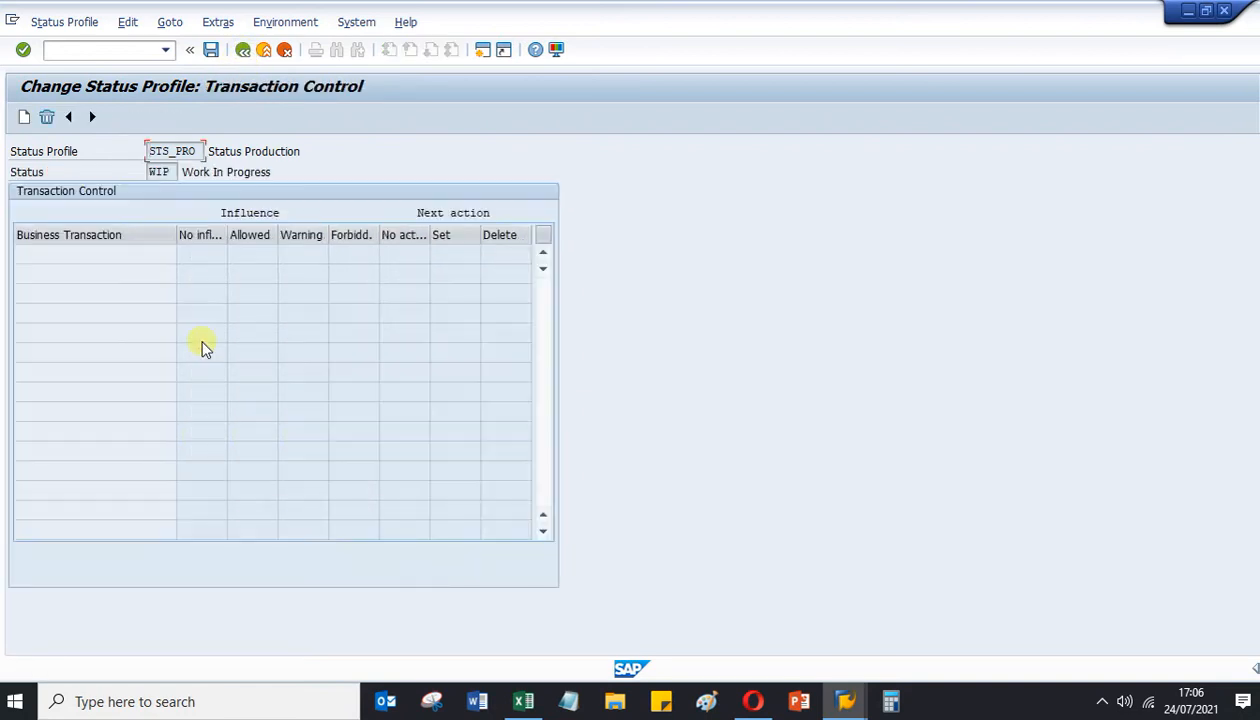
{"action": "left_click", "coordinate": [24, 118]}
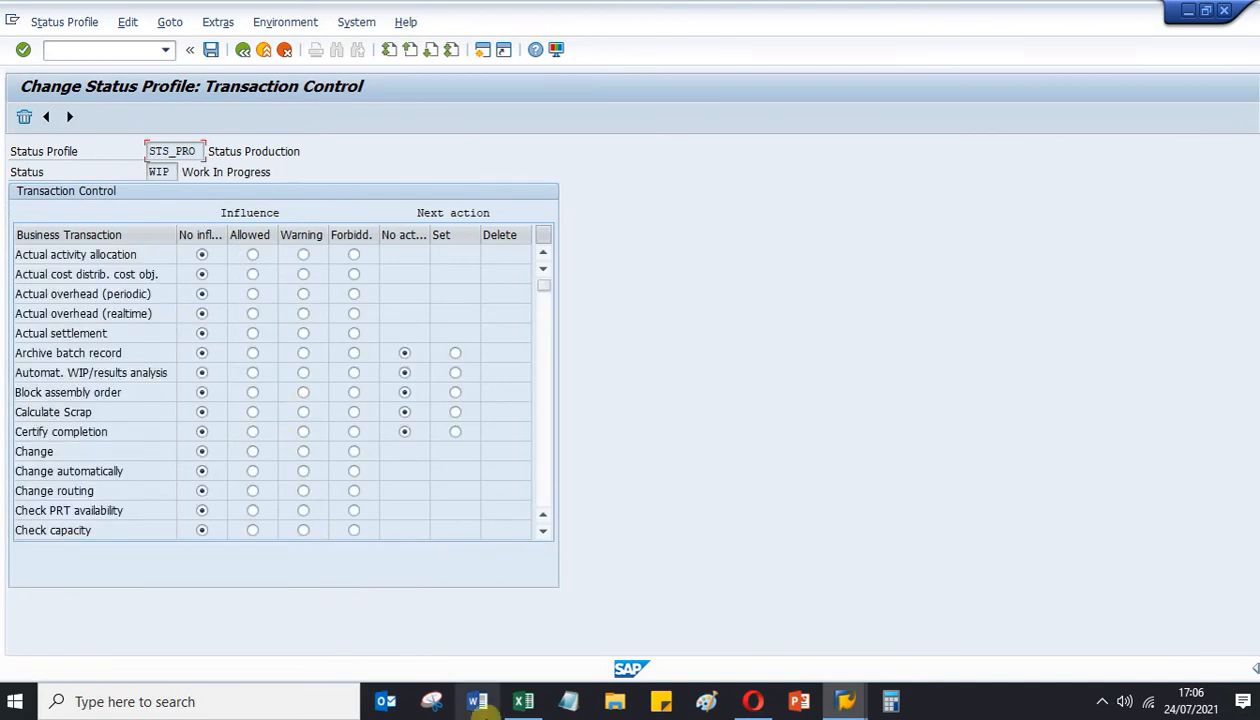
{"action": "left_click", "coordinate": [530, 703]}
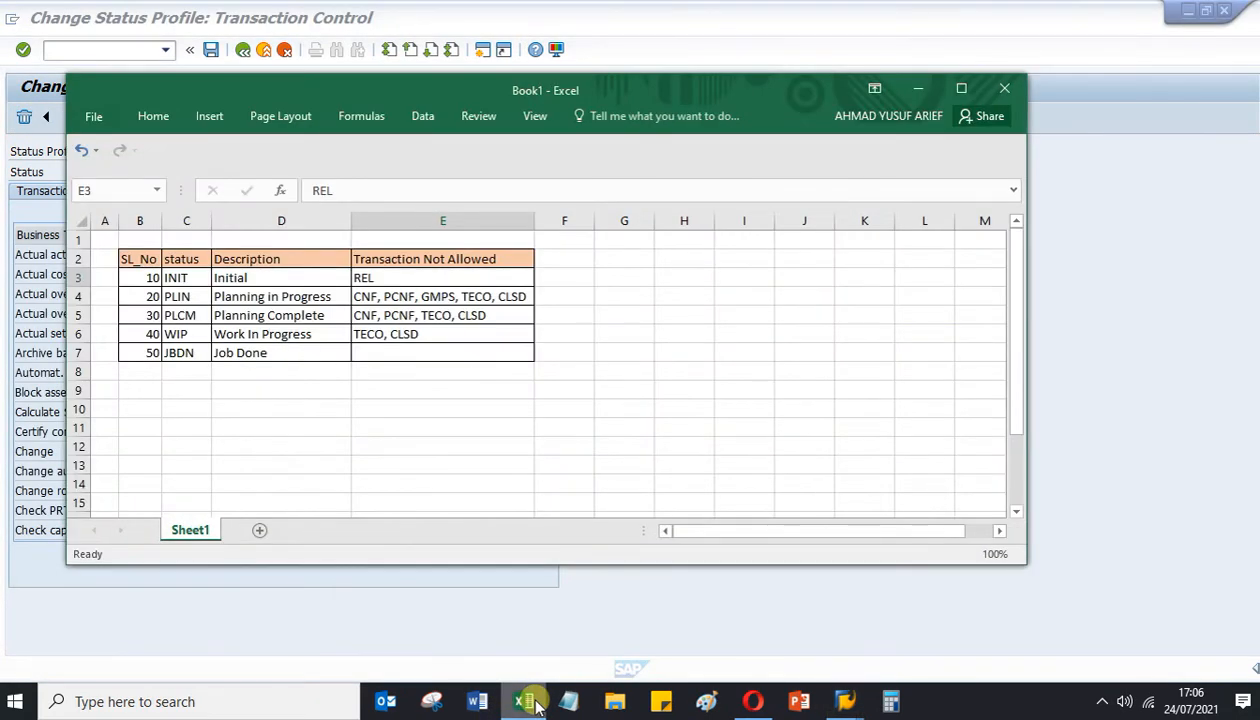
{"action": "left_click", "coordinate": [533, 703]}
Set the Complete business transaction to Forbidden for the WIP status.
{"action": "scroll", "coordinate": [160, 454], "scroll_direction": "down", "scroll_amount": 2}
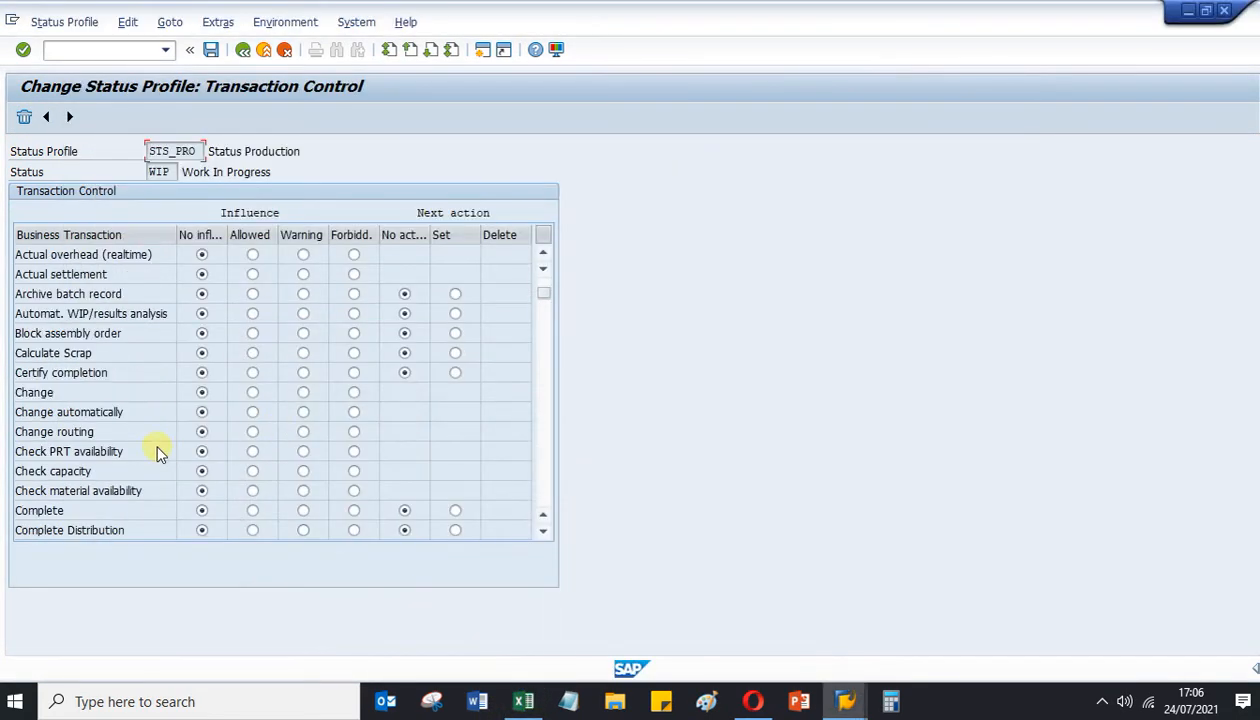
{"action": "scroll", "coordinate": [155, 452], "scroll_direction": "up", "scroll_amount": 2}
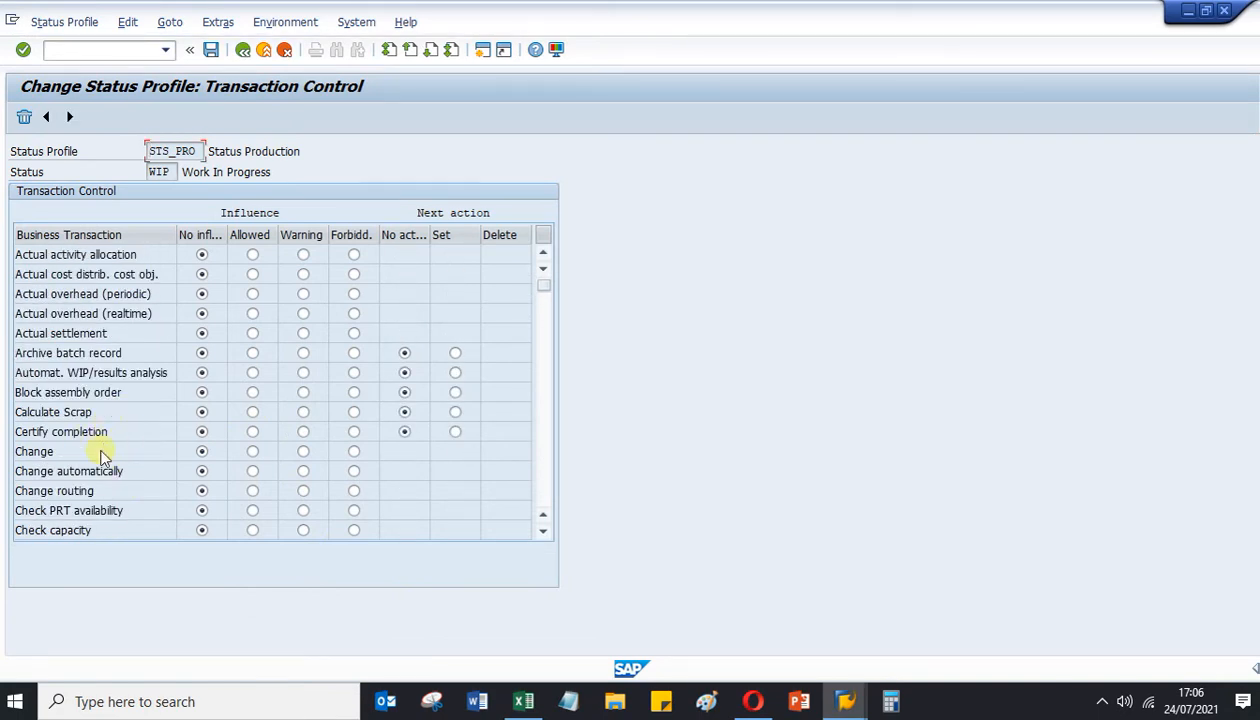
{"action": "scroll", "coordinate": [103, 457], "scroll_direction": "down", "scroll_amount": 2}
{"action": "left_click", "coordinate": [100, 451]}
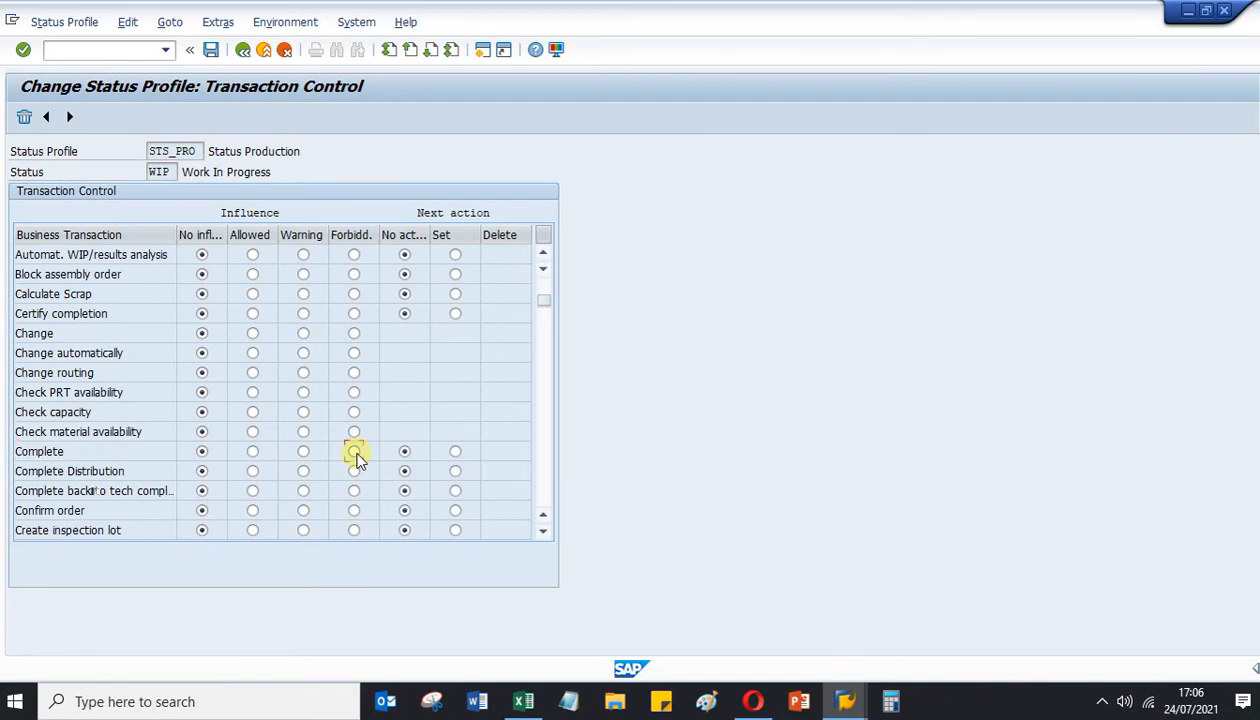
Set Technically complete to Forbidden for the WIP status and return to the user statuses.
{"action": "scroll", "coordinate": [197, 483], "scroll_direction": "down", "scroll_amount": 10}
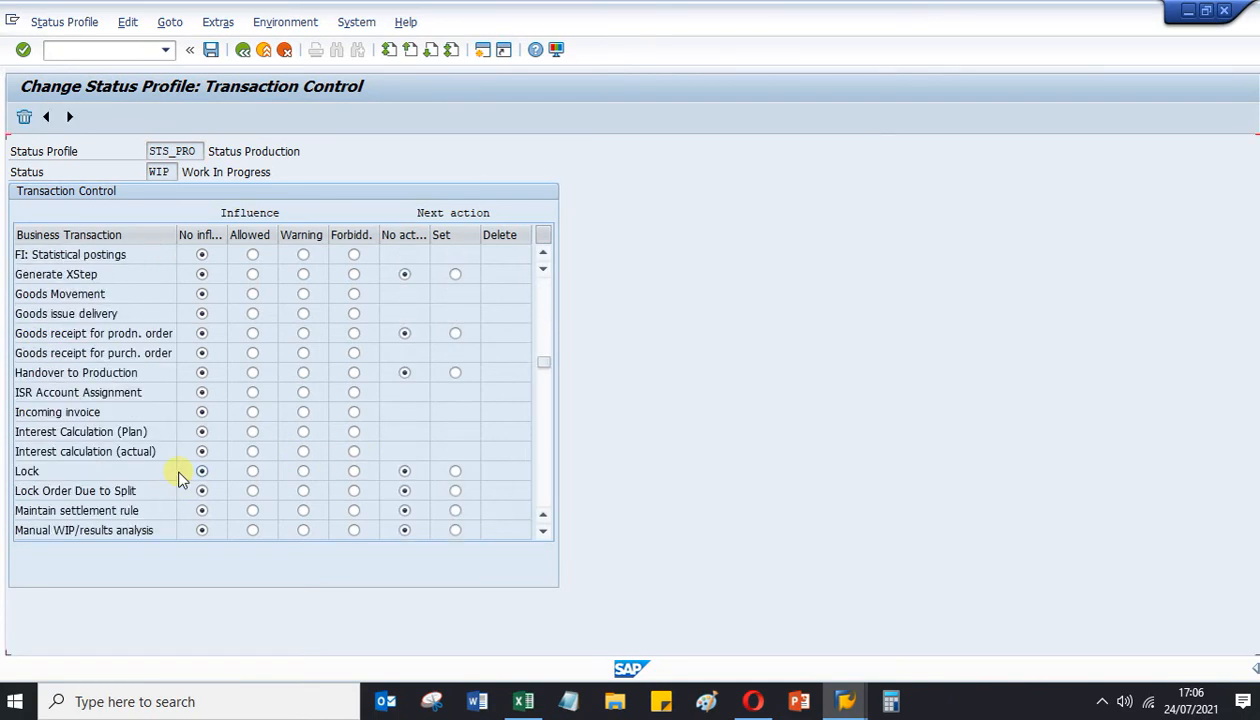
{"action": "scroll", "coordinate": [180, 478], "scroll_direction": "down", "scroll_amount": 4}
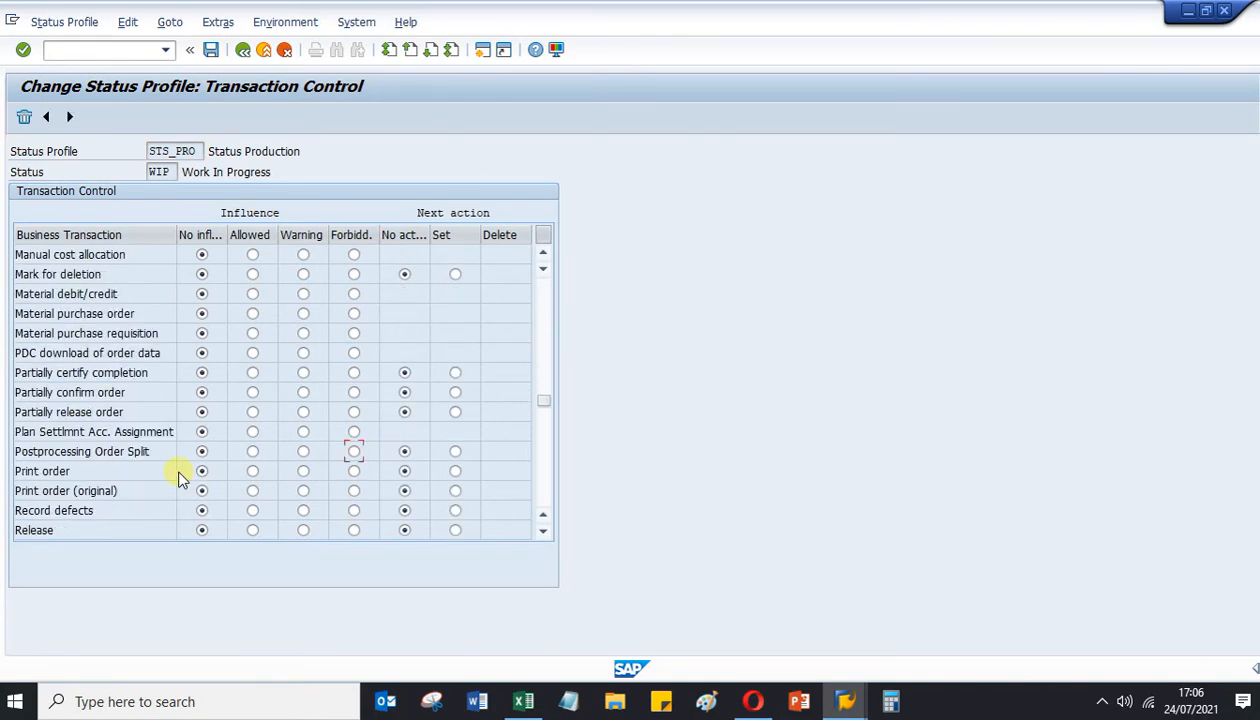
{"action": "scroll", "coordinate": [152, 487], "scroll_direction": "down", "scroll_amount": 1}
{"action": "scroll", "coordinate": [152, 487], "scroll_direction": "down", "scroll_amount": 3}
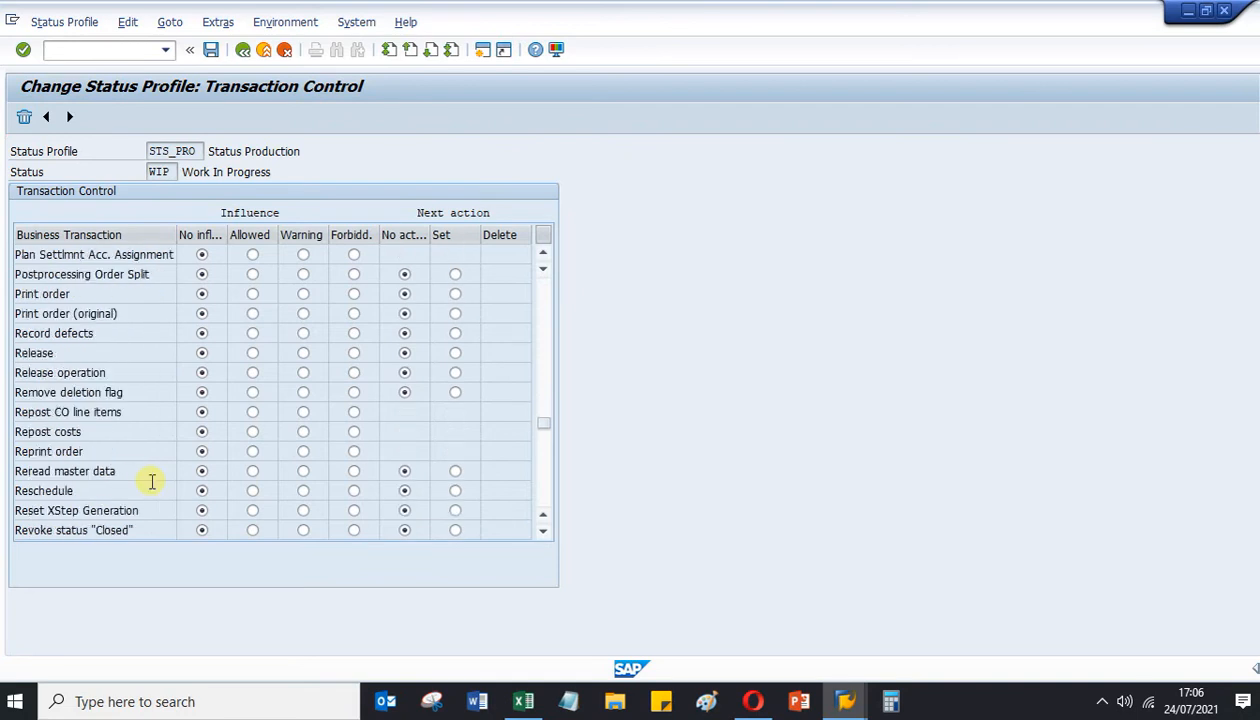
{"action": "scroll", "coordinate": [152, 487], "scroll_direction": "down", "scroll_amount": 1}
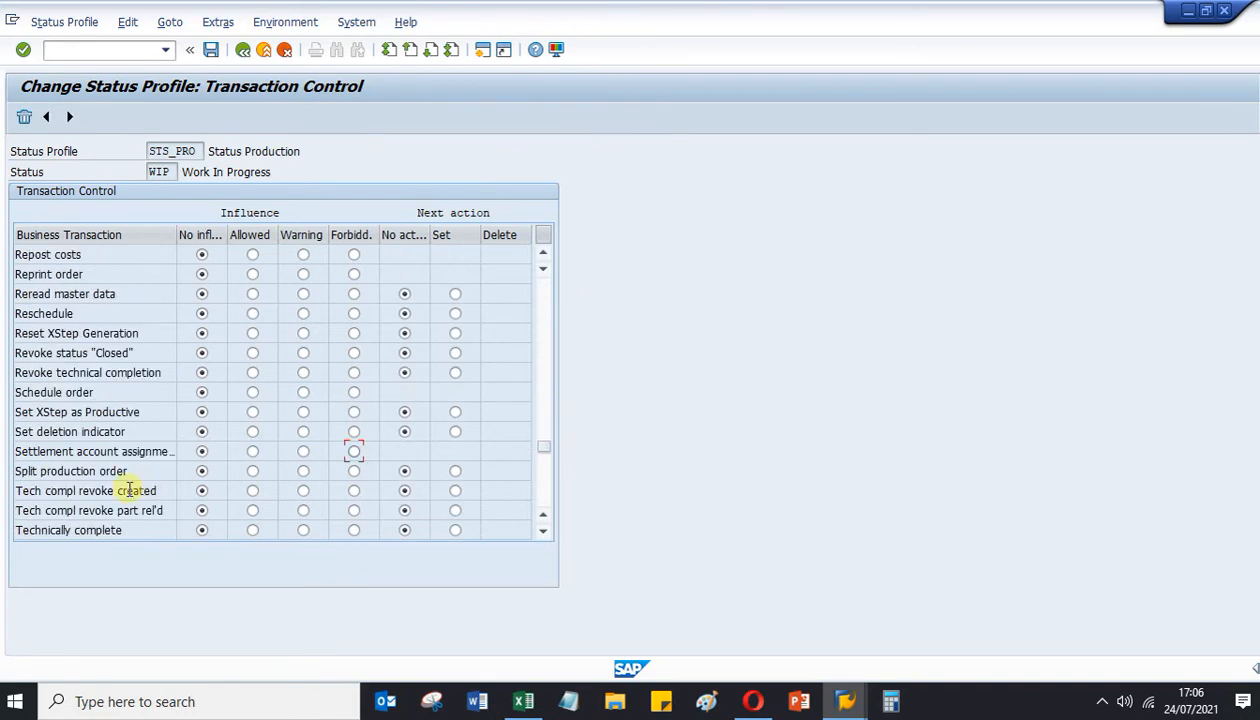
{"action": "scroll", "coordinate": [129, 489], "scroll_direction": "down", "scroll_amount": 1}
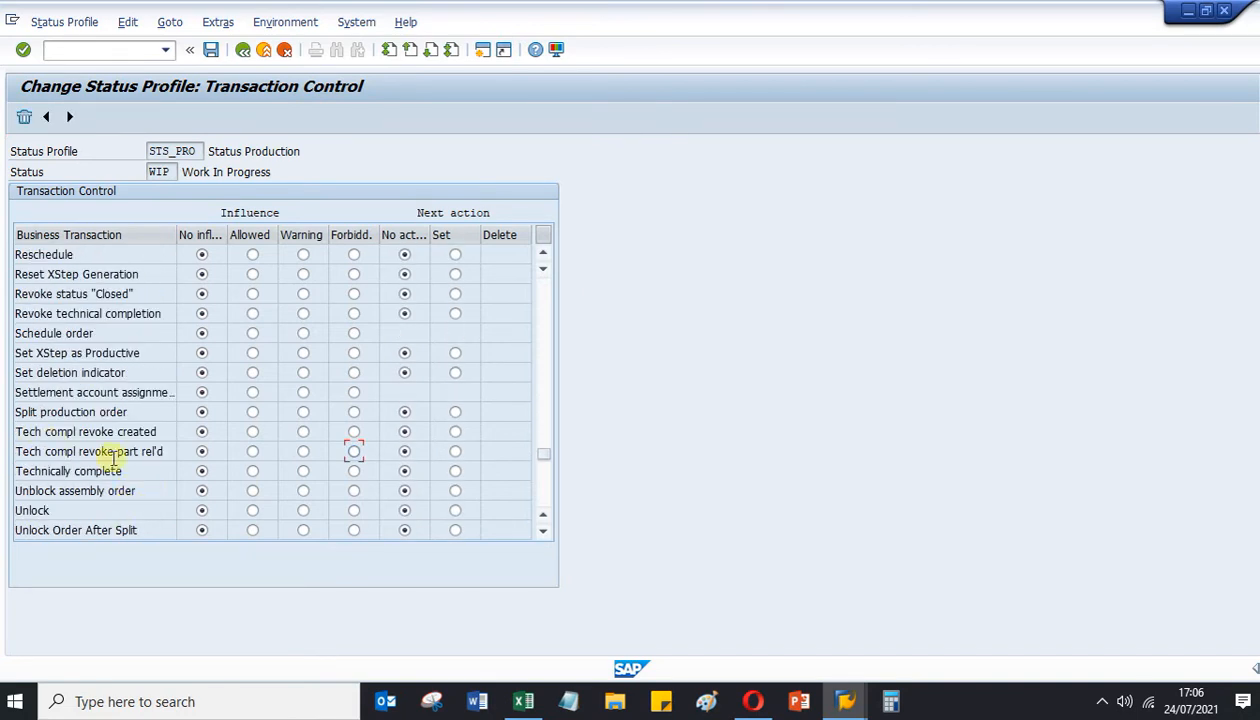
{"action": "scroll", "coordinate": [112, 460], "scroll_direction": "down", "scroll_amount": 1}
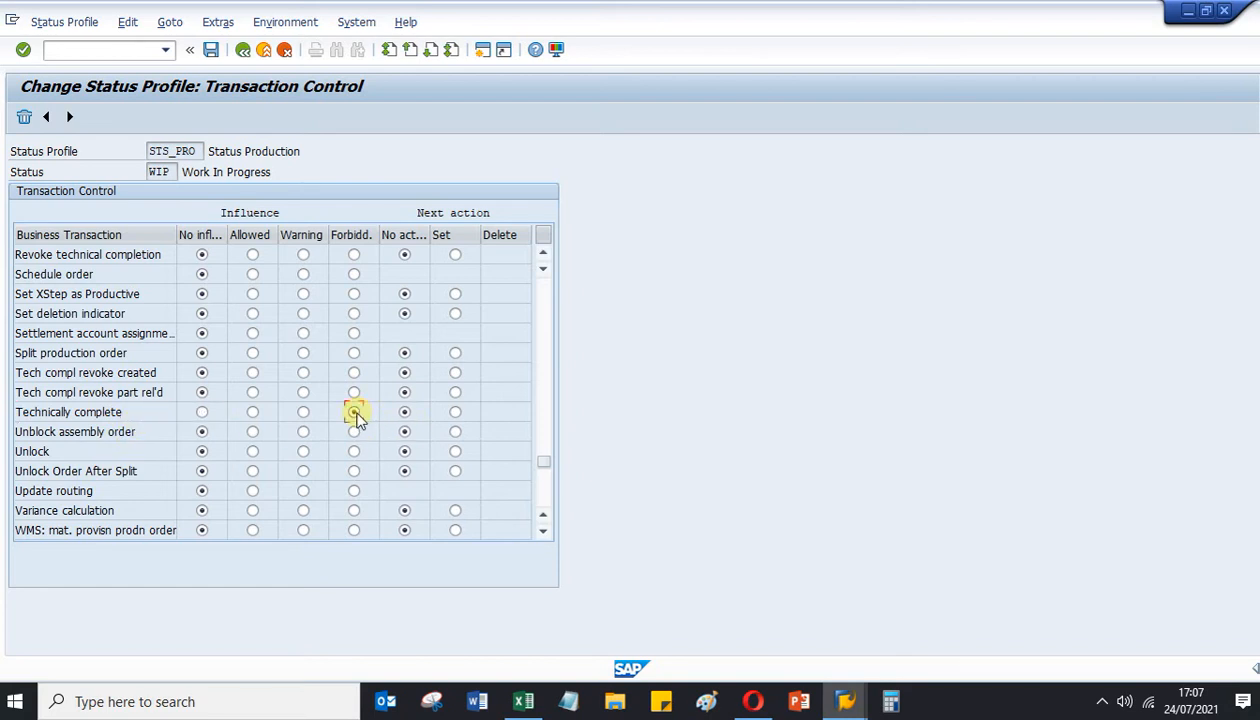
{"action": "left_click", "coordinate": [243, 50]}
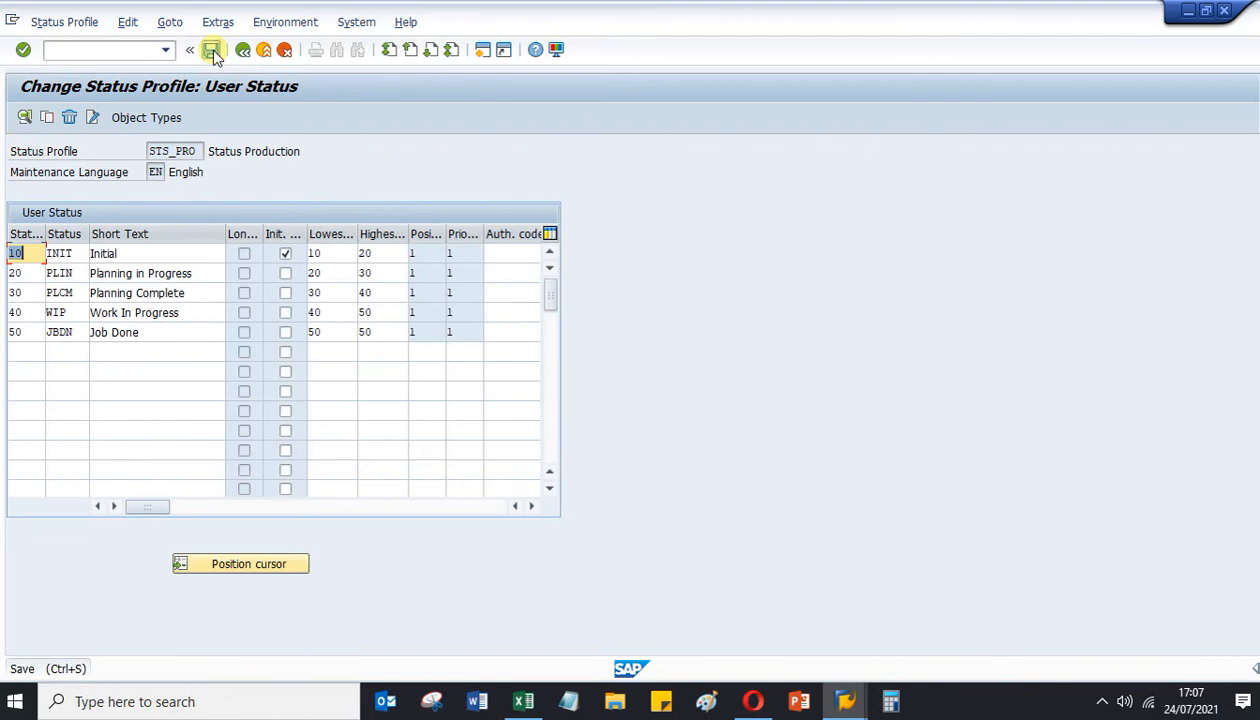
Check the transactions not allowed for the JBDN status in the Excel table.
{"action": "left_click", "coordinate": [172, 335]}
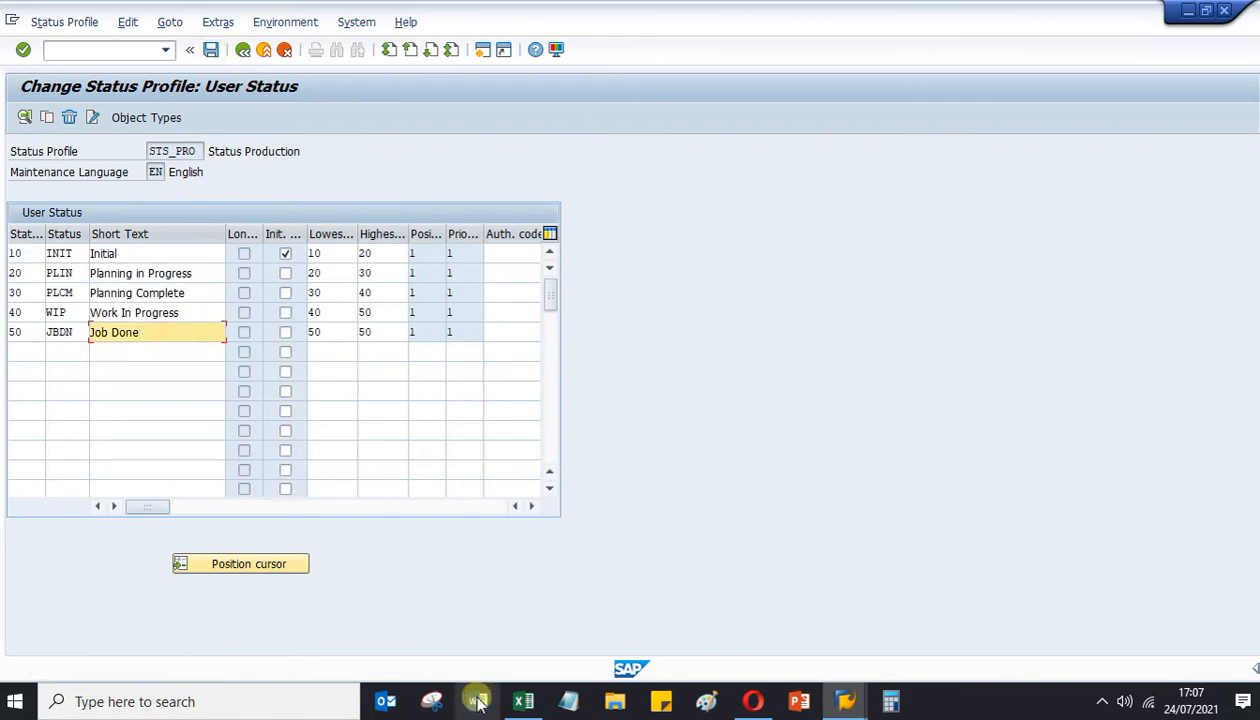
{"action": "left_click", "coordinate": [521, 706]}
{"action": "left_click", "coordinate": [521, 706]}
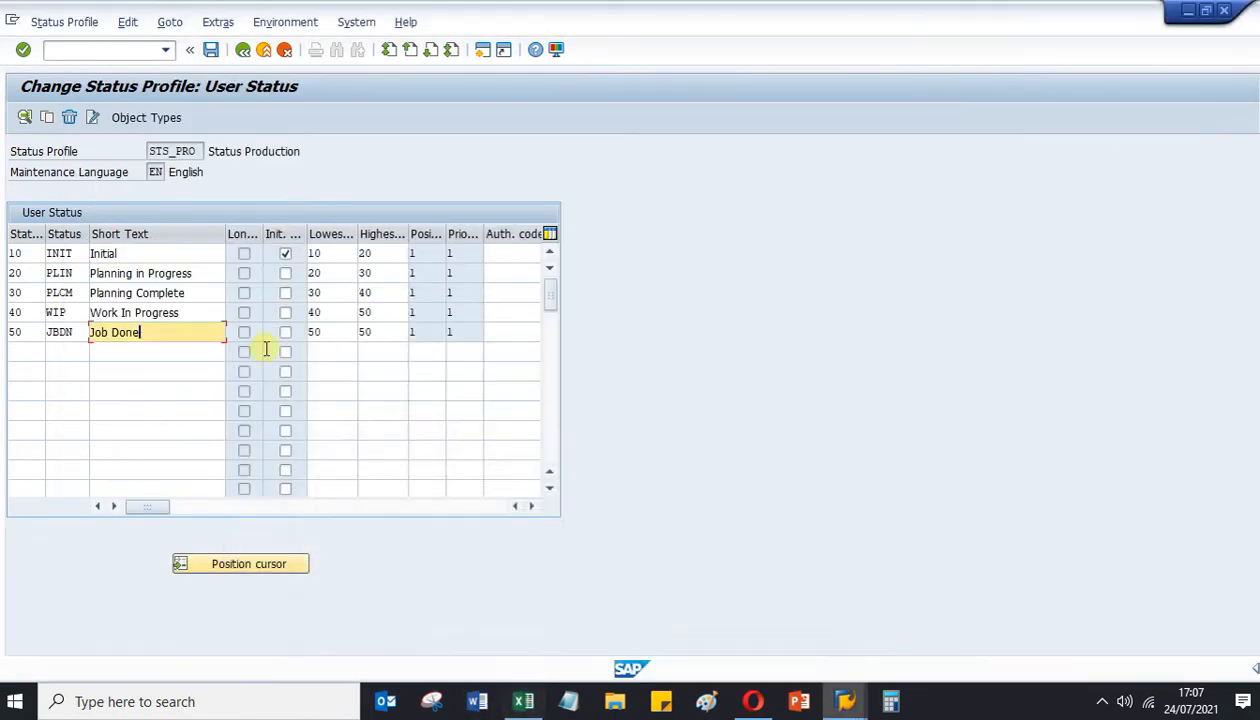
Save the STS_PRO profile to the customizing request "New Order Type Production Order" and return to the status profile overview.
{"action": "left_click", "coordinate": [210, 50]}
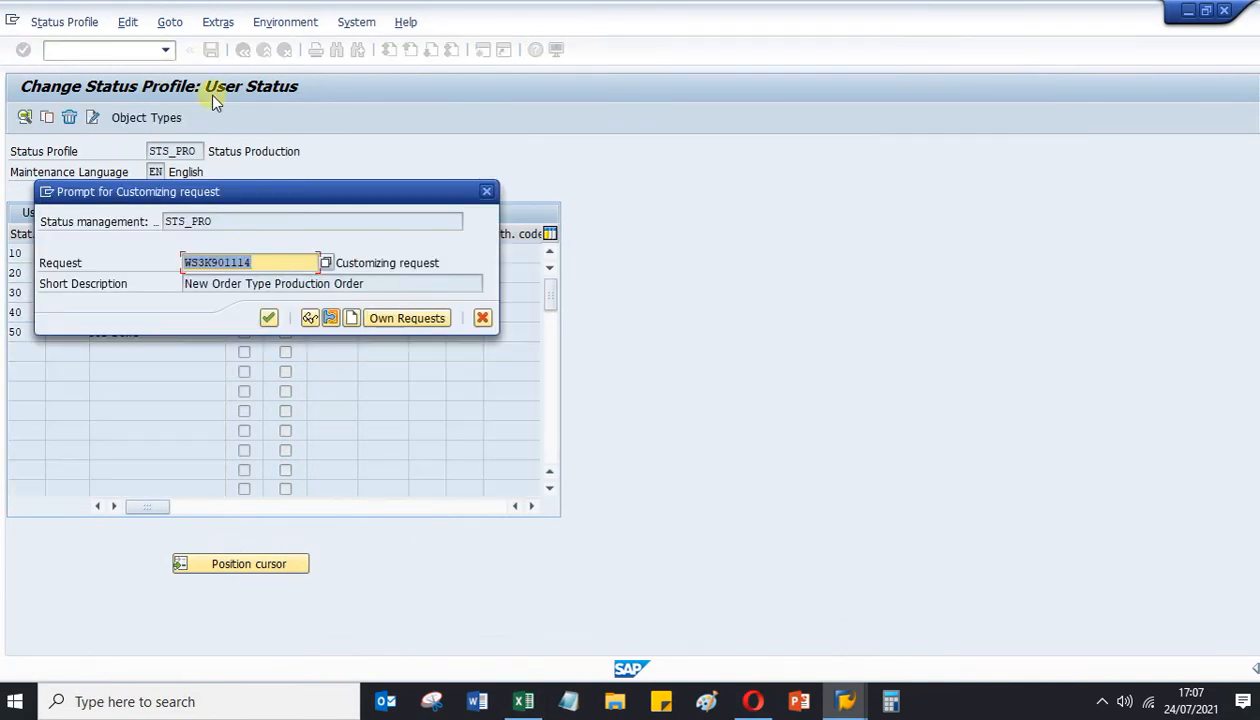
{"action": "left_click", "coordinate": [265, 318]}
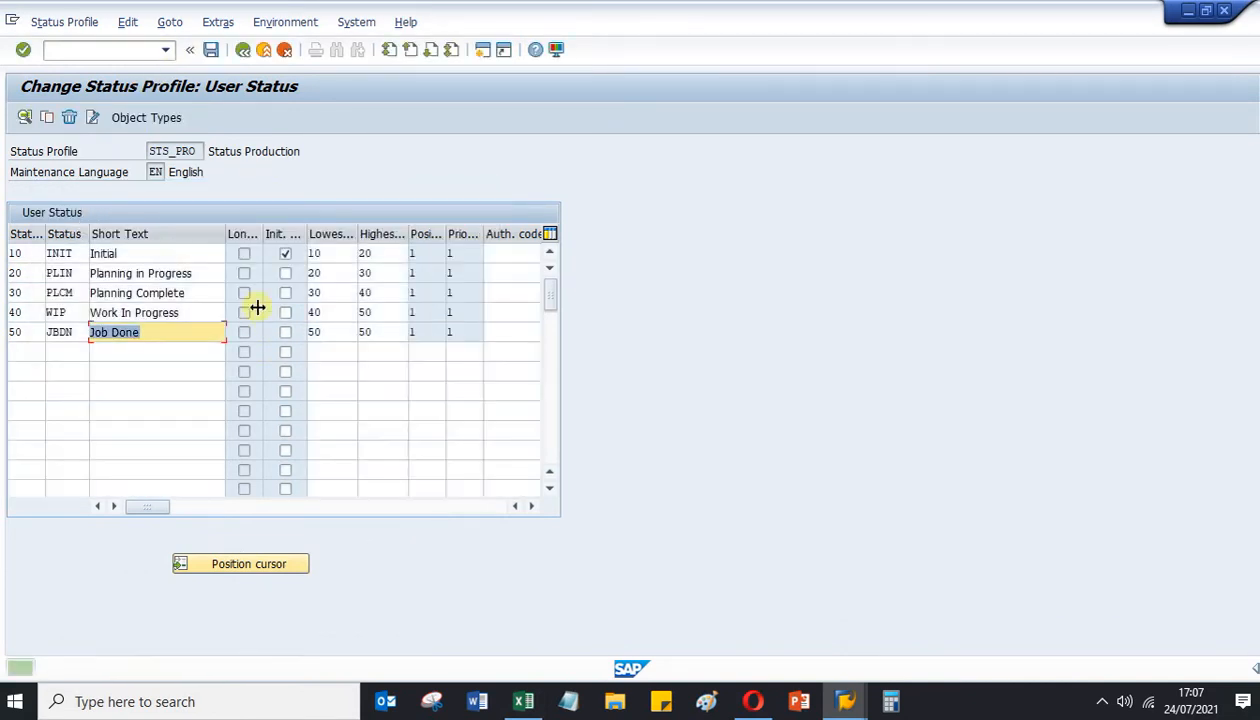
{"action": "left_click", "coordinate": [242, 50]}
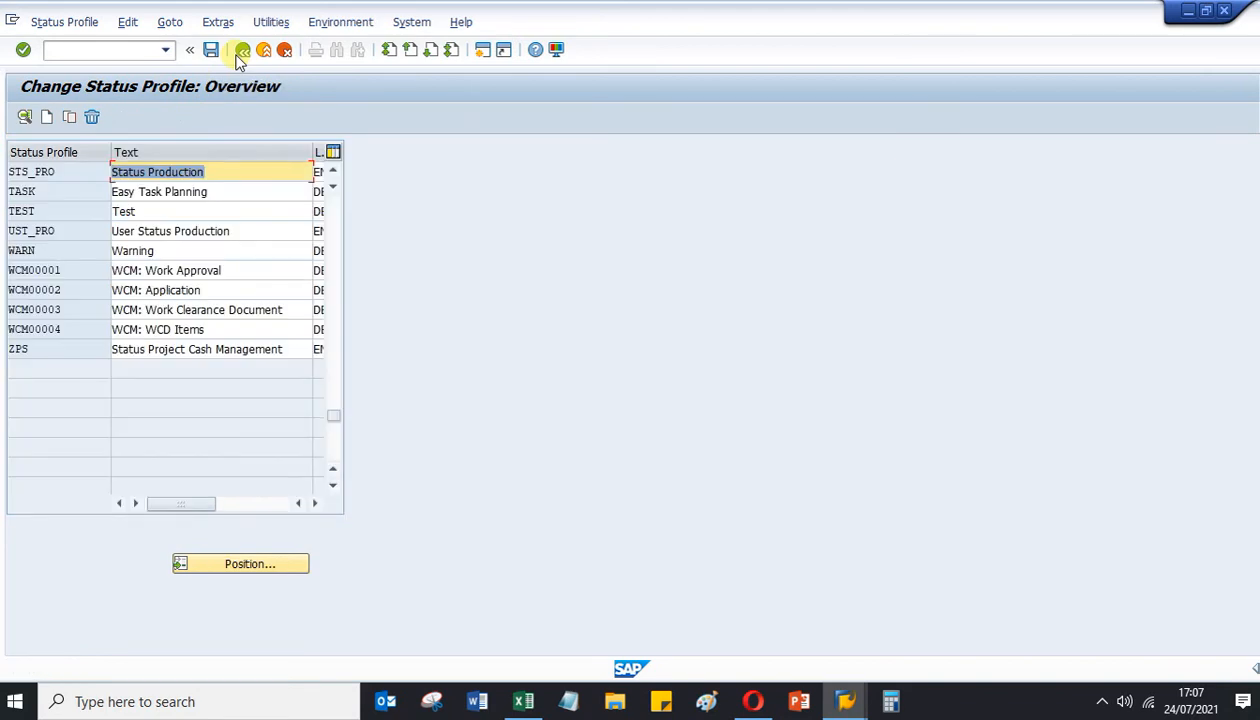
Reopen the STS_PRO profile and review the transaction control of the INIT, PLIN, PLCM and WIP statuses.
{"action": "double_click", "coordinate": [36, 172]}
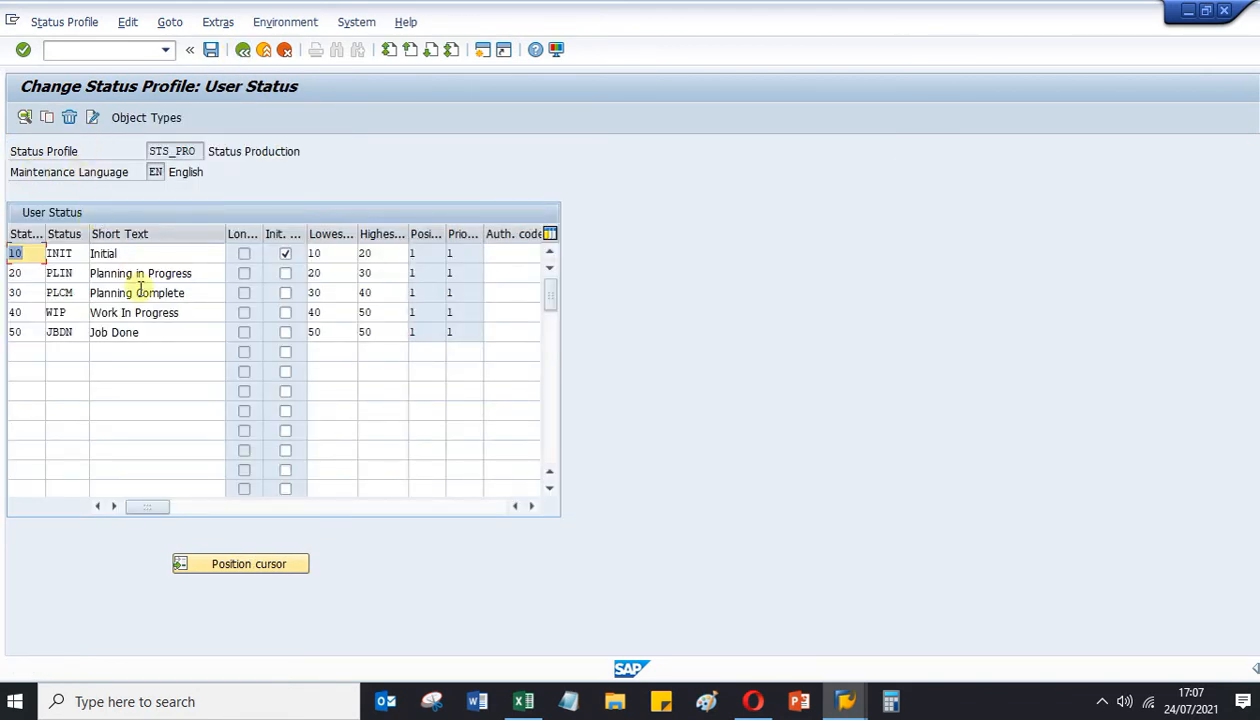
{"action": "double_click", "coordinate": [64, 253]}
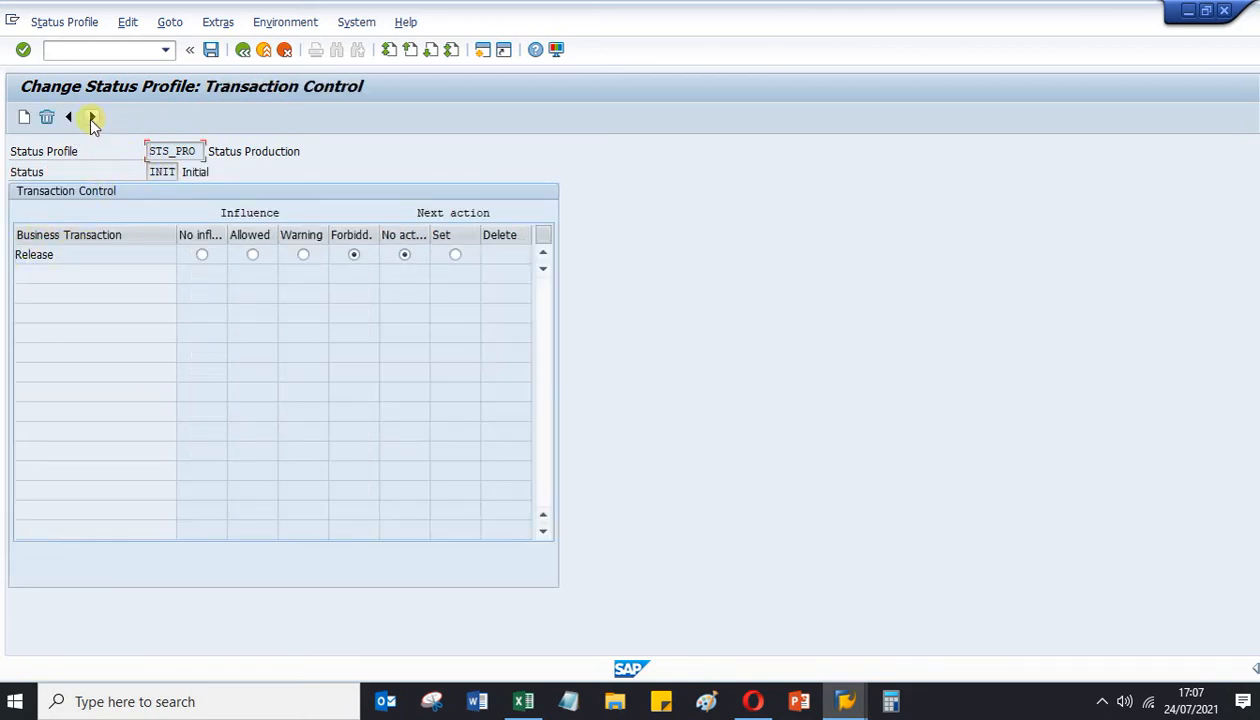
{"action": "left_click", "coordinate": [91, 118]}
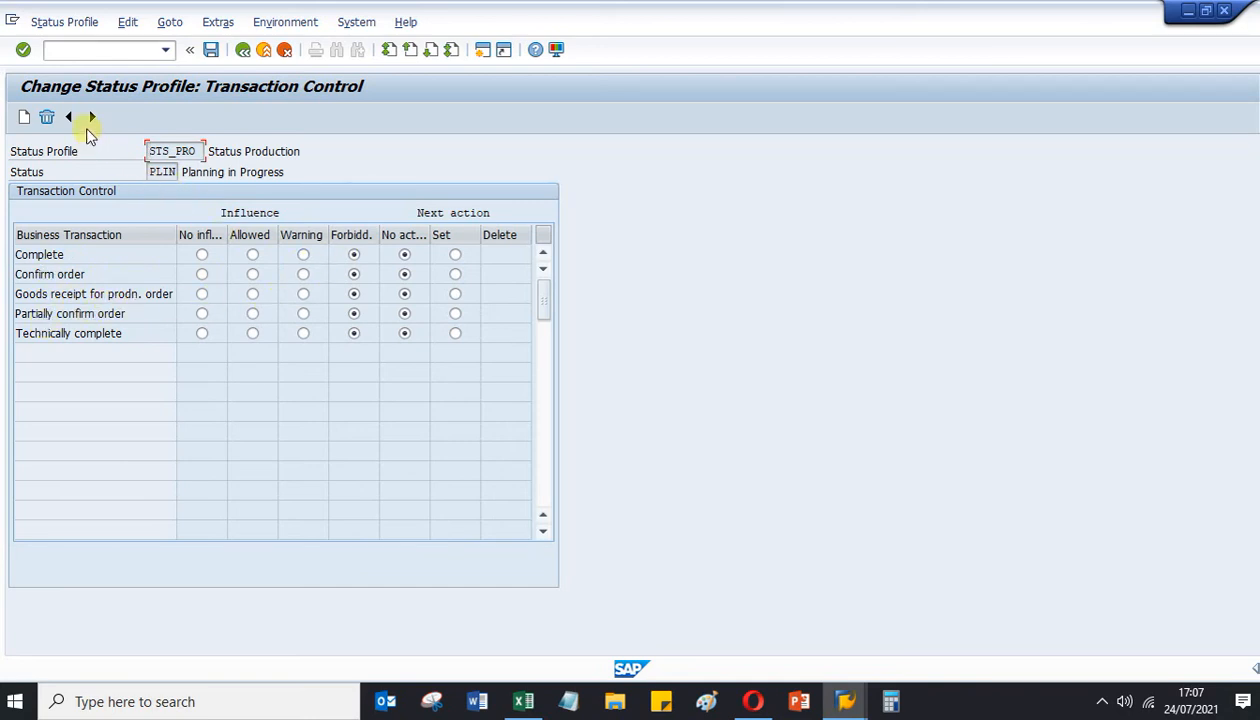
{"action": "left_click", "coordinate": [90, 118]}
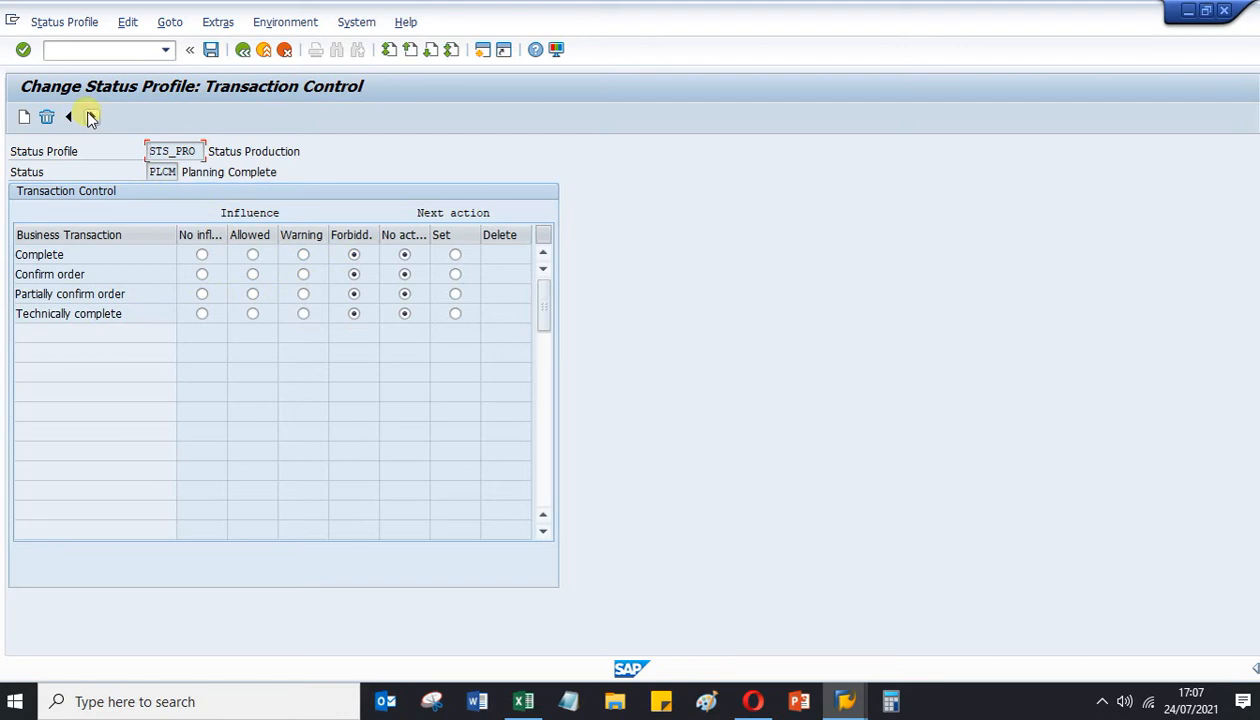
{"action": "left_click", "coordinate": [90, 118]}
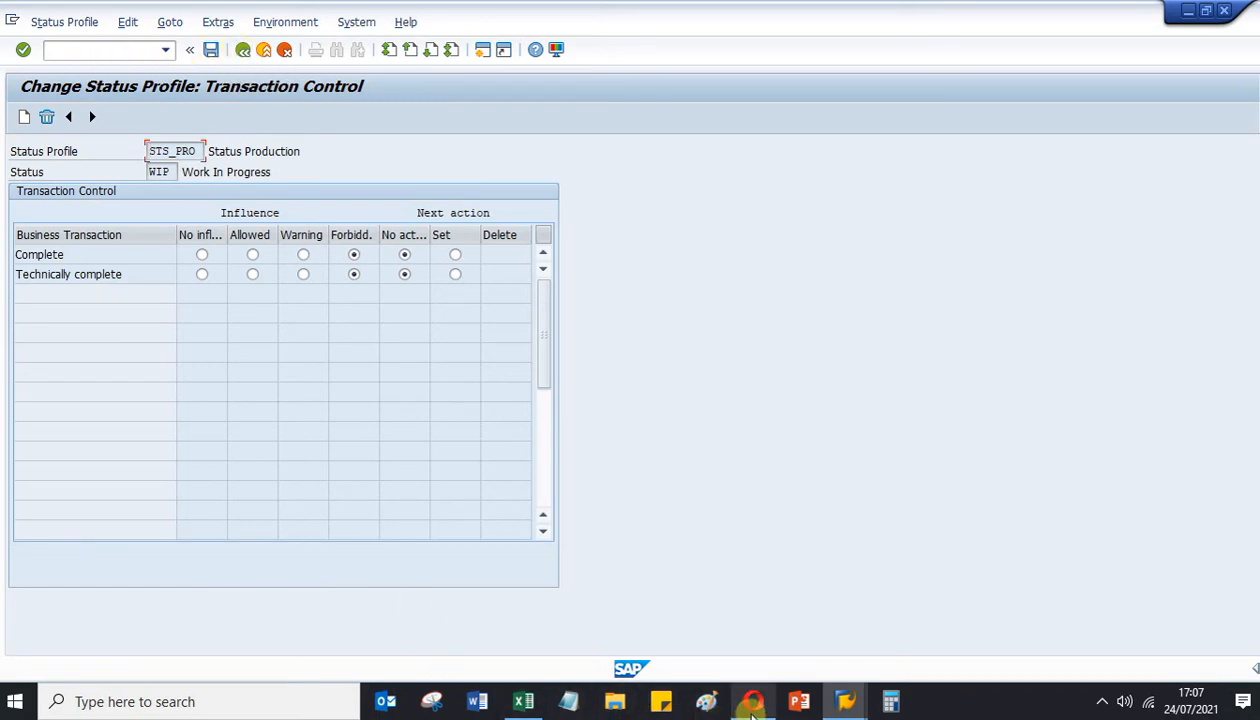
Consult the WordPress draft in Opera for the "Define Status Order Profile to Order Type" instructions and switch back to SAP.
{"action": "left_click", "coordinate": [752, 703]}
{"action": "scroll", "coordinate": [436, 562], "scroll_direction": "down", "scroll_amount": 5}
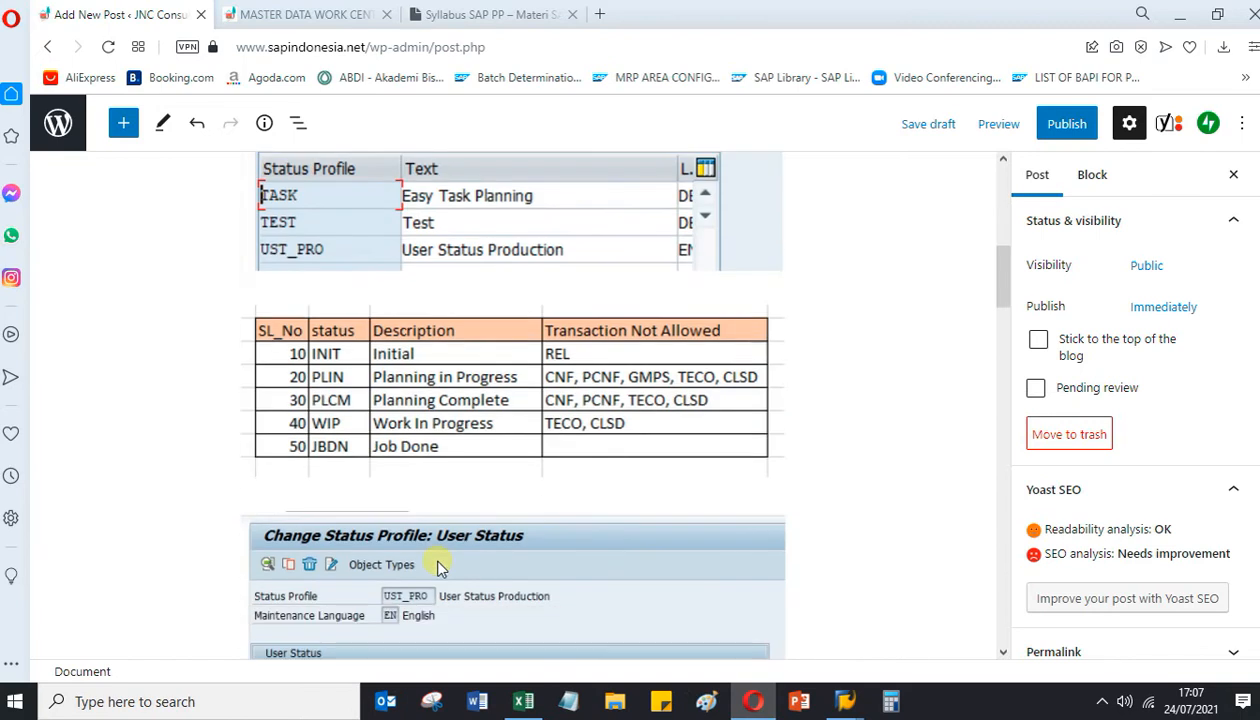
{"action": "scroll", "coordinate": [436, 566], "scroll_direction": "down", "scroll_amount": 5}
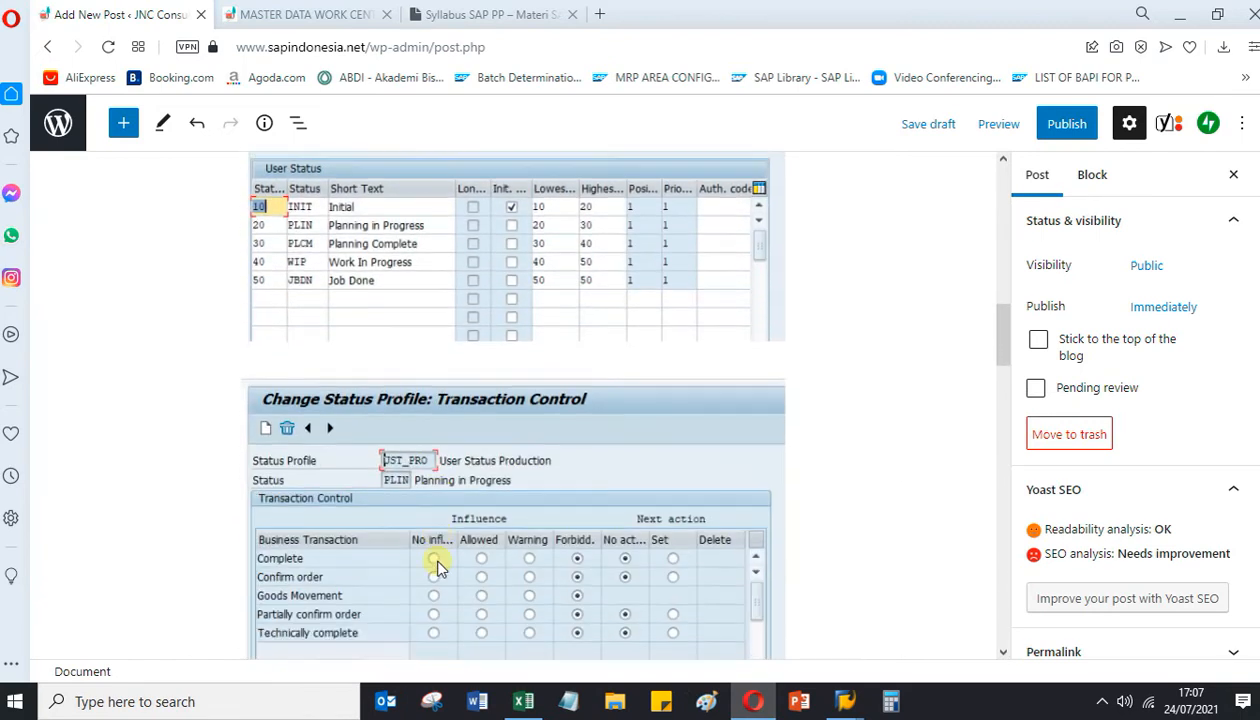
{"action": "scroll", "coordinate": [436, 566], "scroll_direction": "down", "scroll_amount": 5}
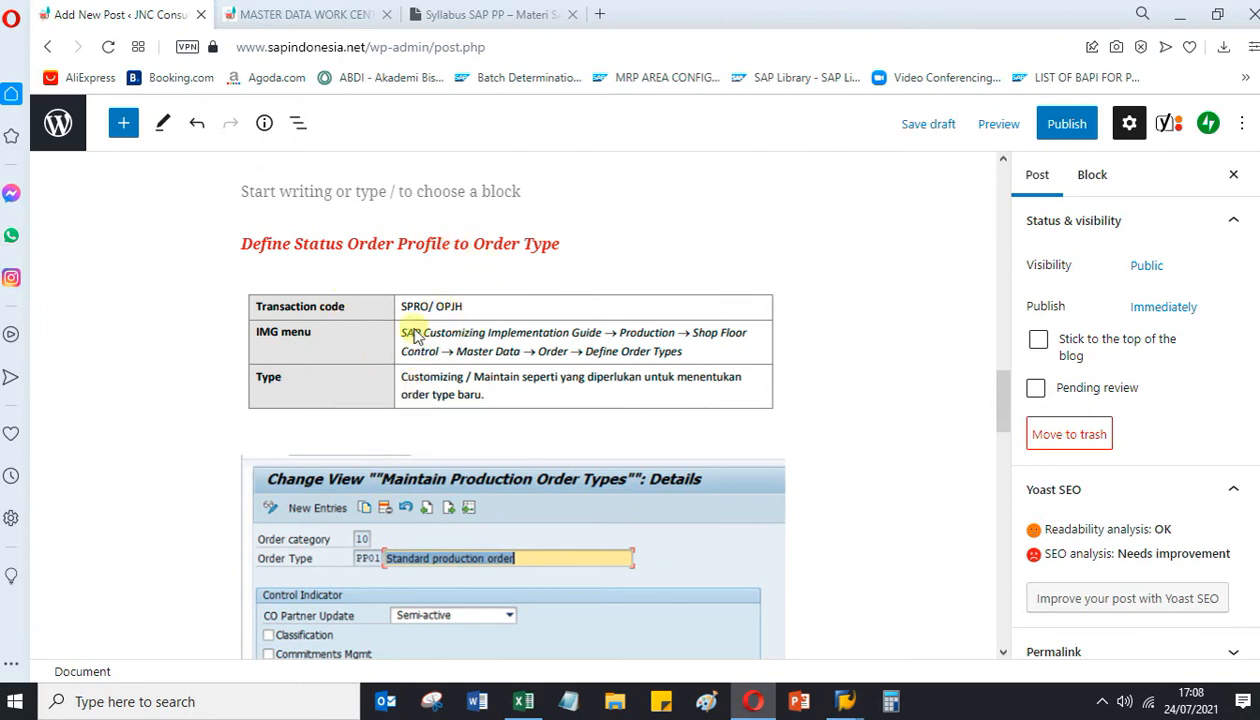
{"action": "mouse_move", "coordinate": [840, 700]}
{"action": "left_click", "coordinate": [877, 638]}
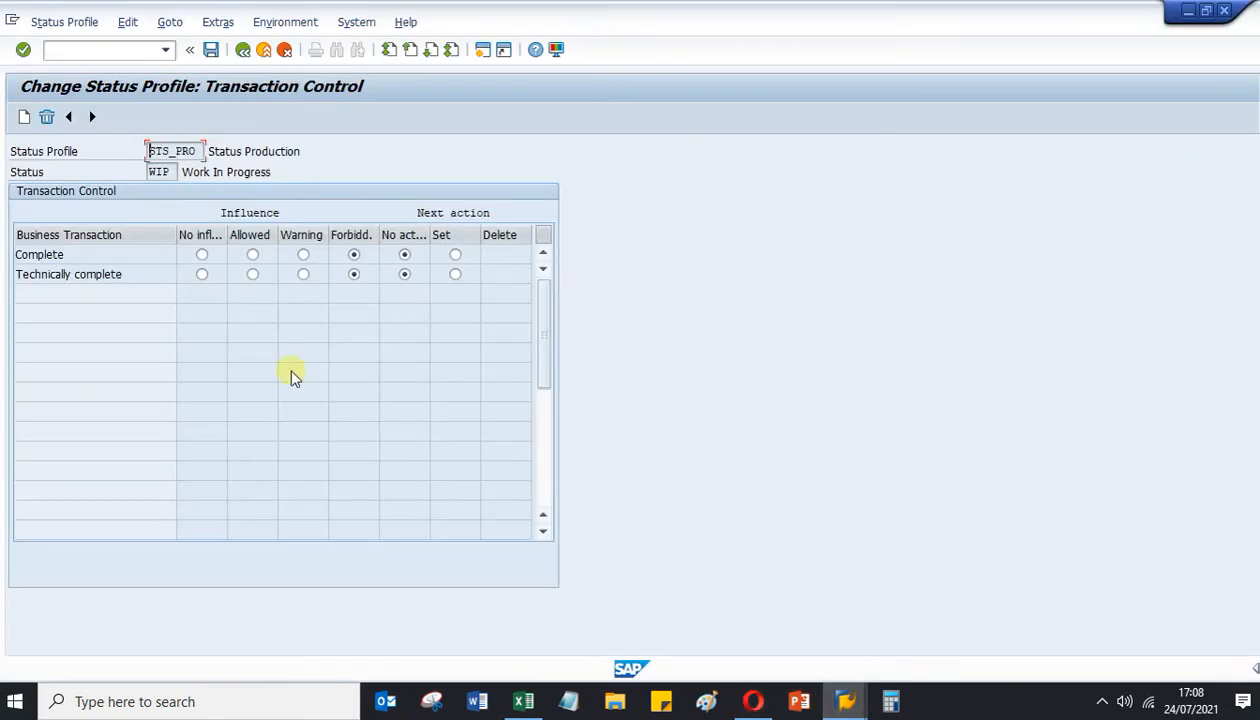
Leave the status profile for the IMG structure and open the details of order type PP01 in Define Order Types.
{"action": "left_click", "coordinate": [242, 50]}
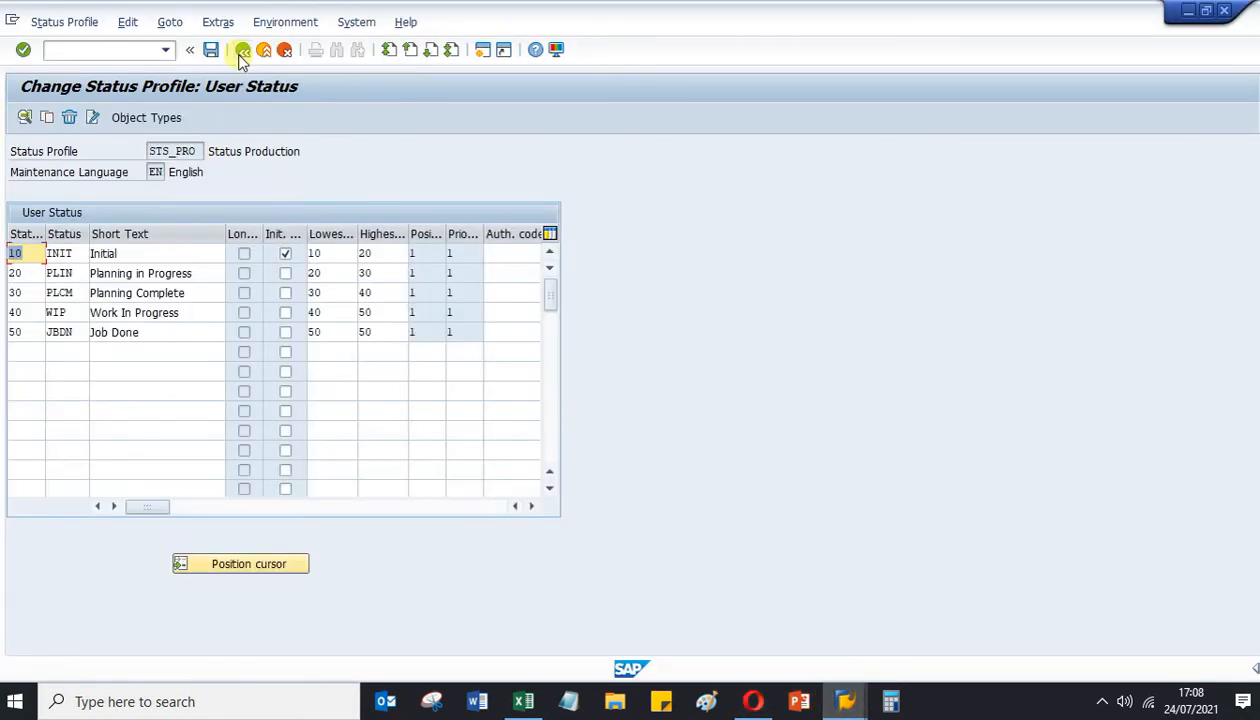
{"action": "left_click", "coordinate": [242, 50]}
{"action": "left_click", "coordinate": [242, 50]}
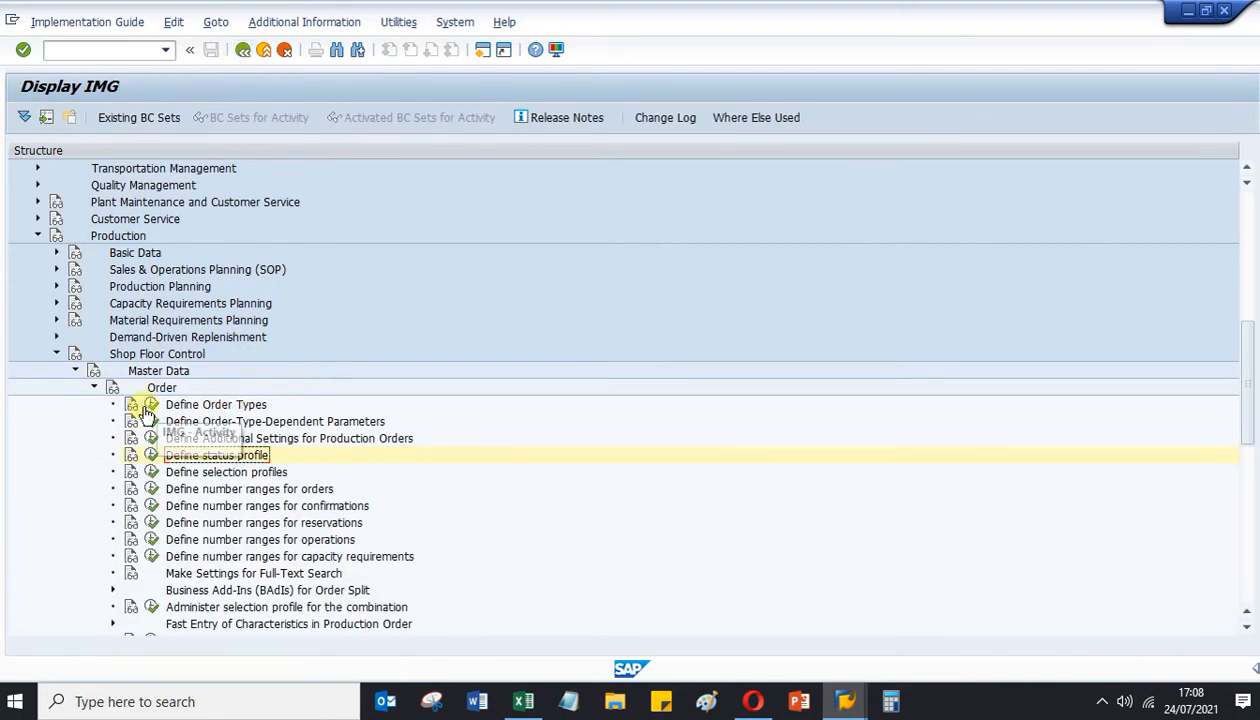
{"action": "left_click", "coordinate": [151, 405]}
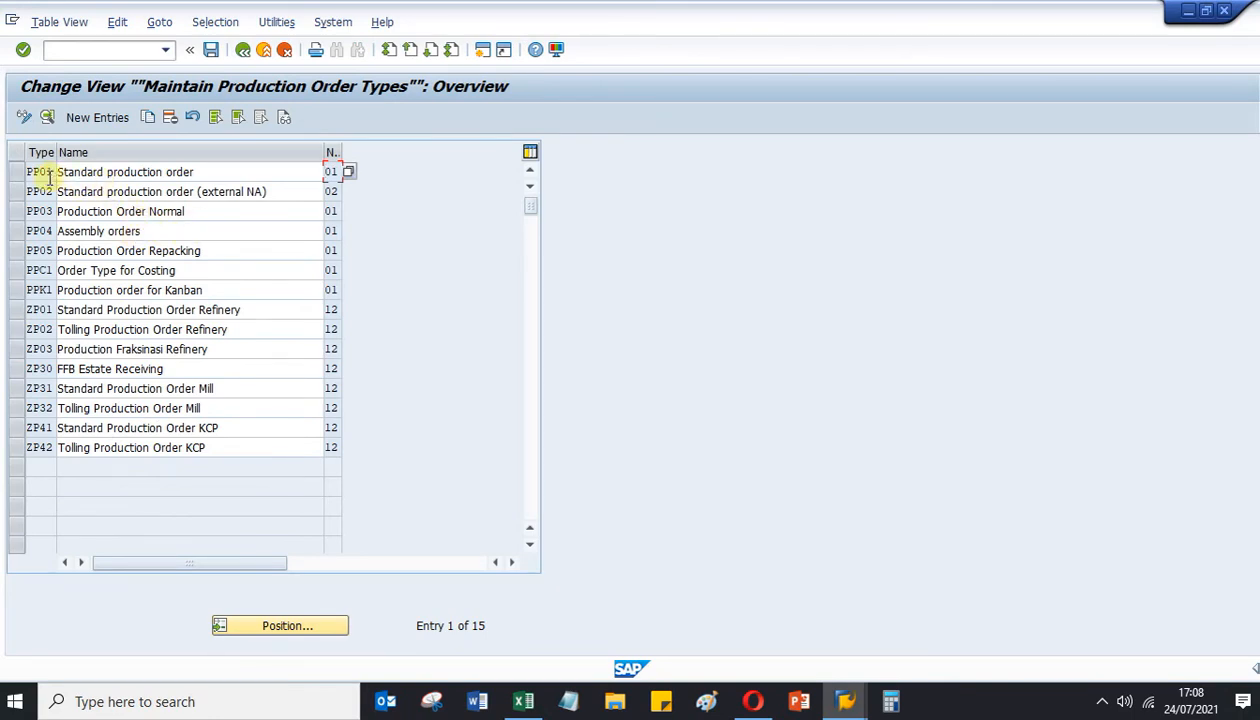
{"action": "left_click", "coordinate": [15, 173]}
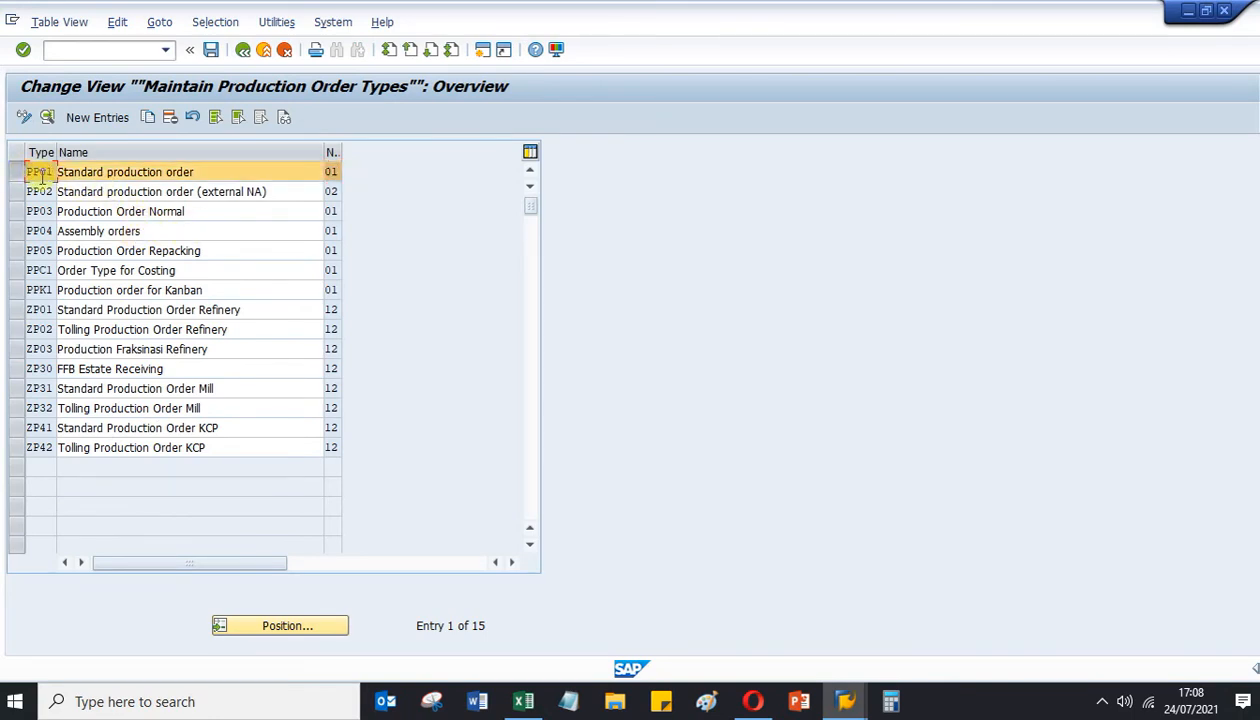
{"action": "double_click", "coordinate": [38, 173]}
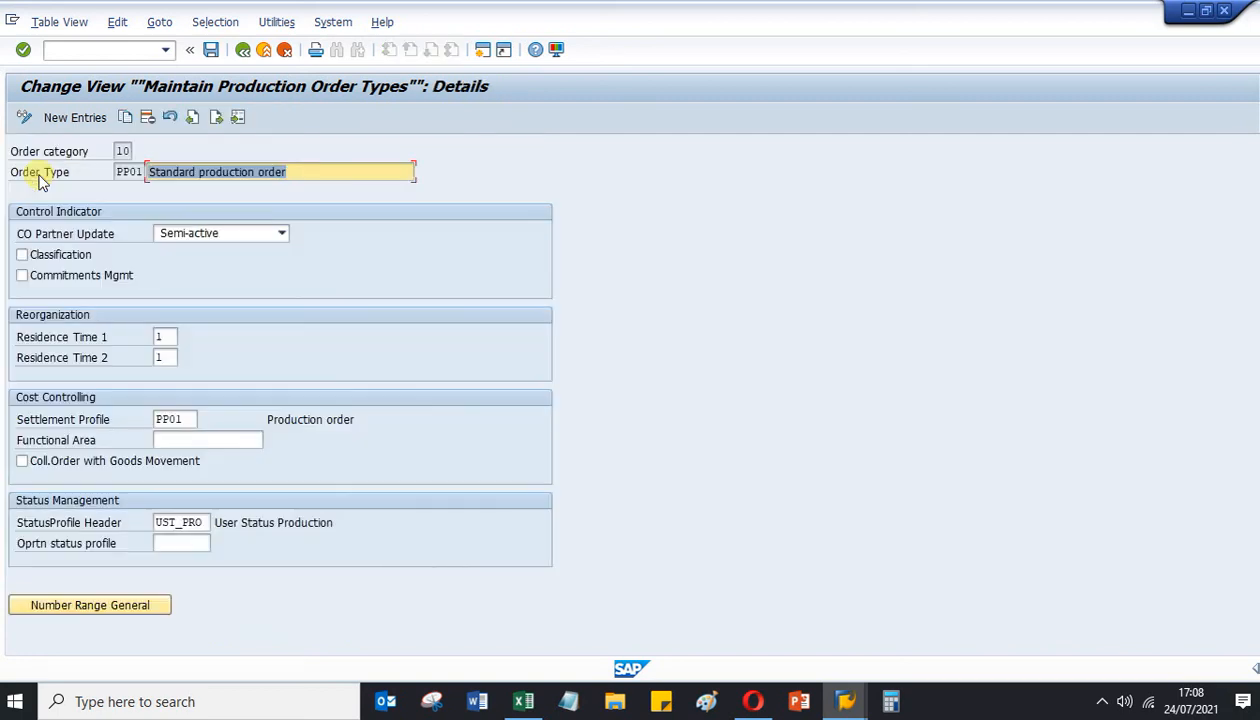
Replace the header status profile of order type PP01 with STS_PRO from the list of available profiles.
{"action": "double_click", "coordinate": [207, 521]}
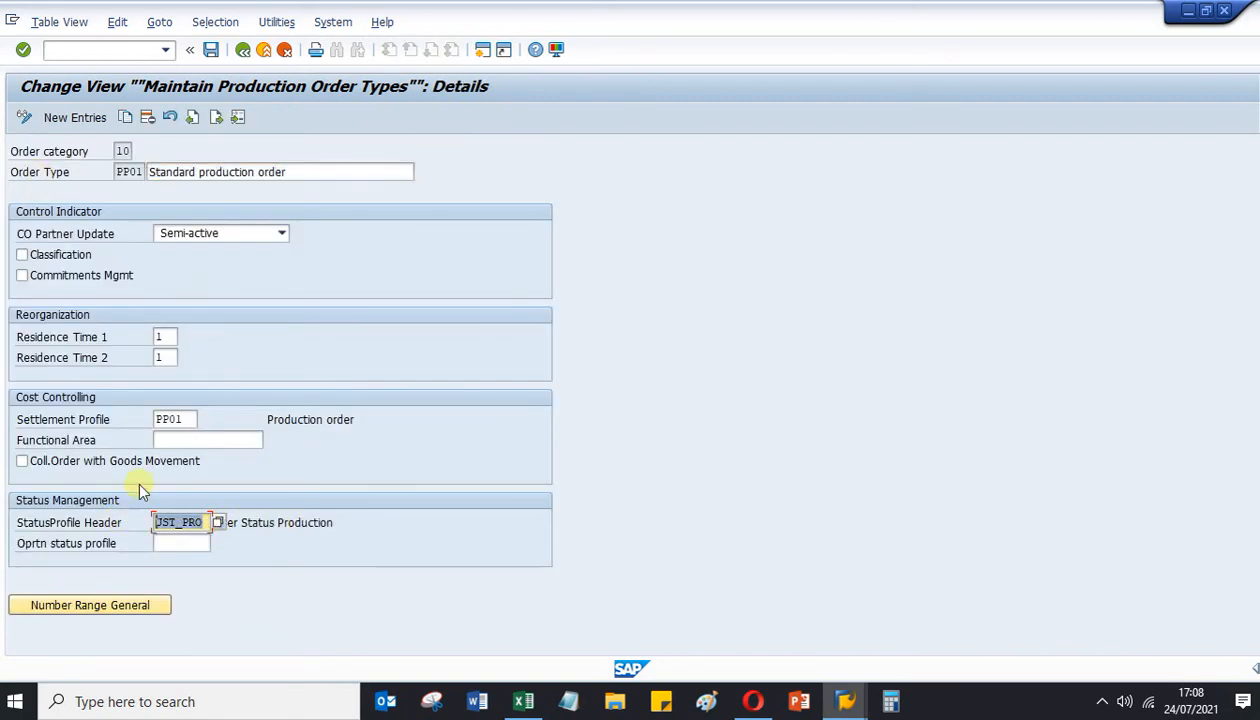
{"action": "key", "text": "Delete"}
{"action": "left_click", "coordinate": [220, 522]}
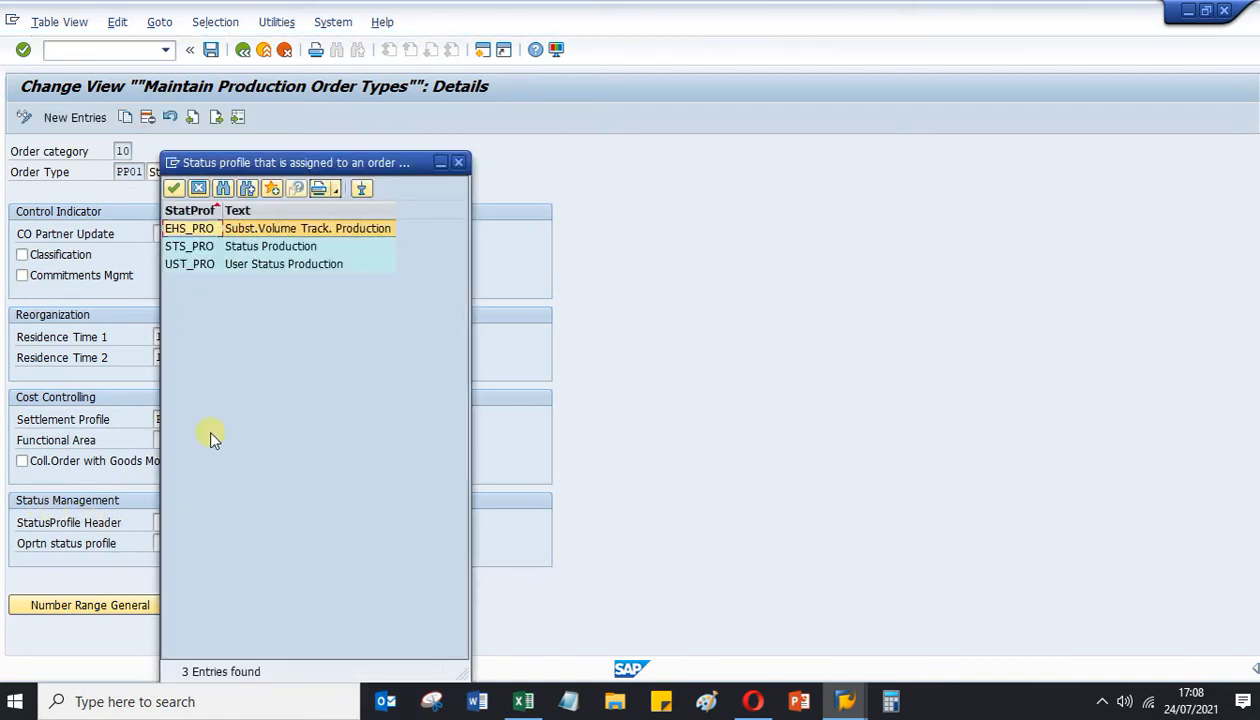
{"action": "left_click", "coordinate": [184, 254]}
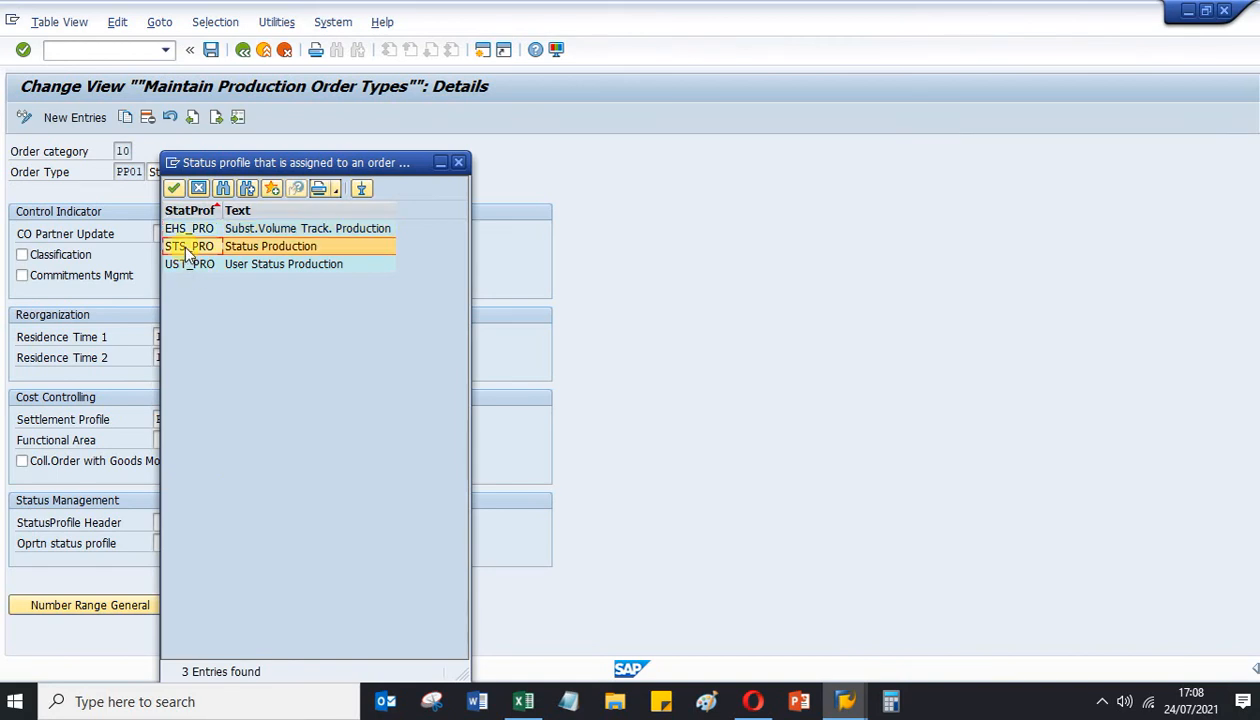
{"action": "double_click", "coordinate": [185, 250]}
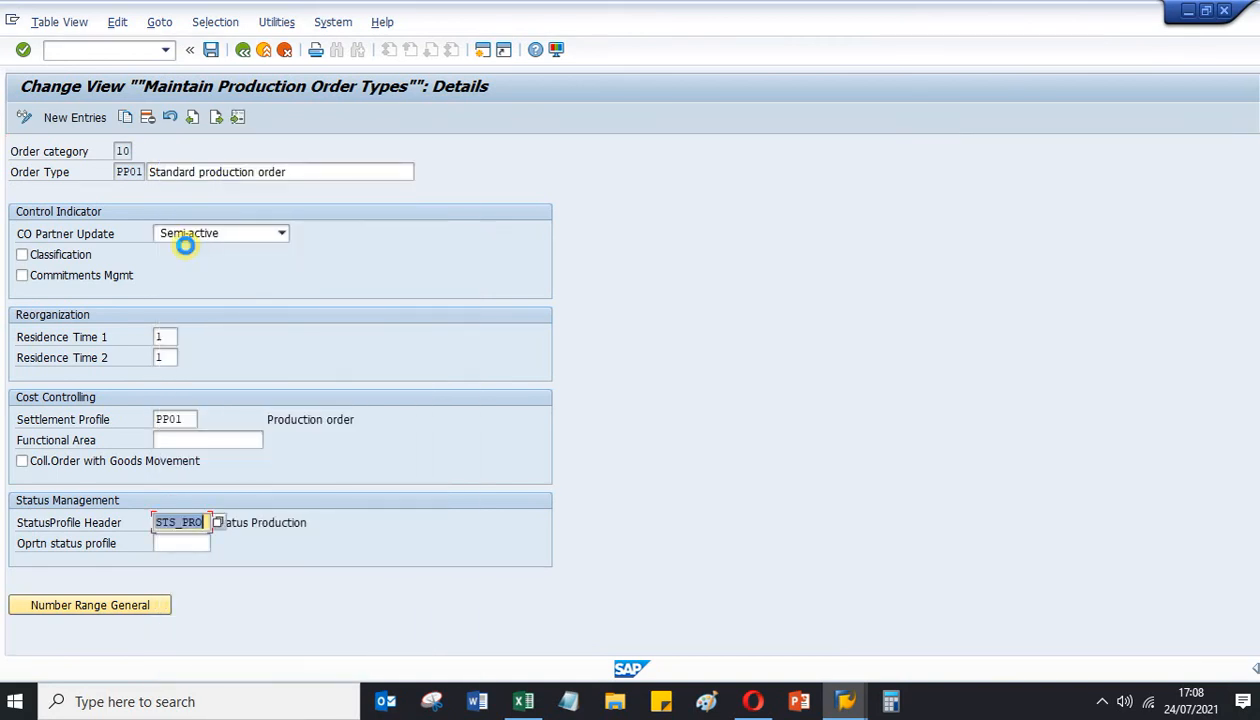
Save order type PP01 to the customizing request "New Order Type Production Order".
{"action": "left_click", "coordinate": [211, 50]}
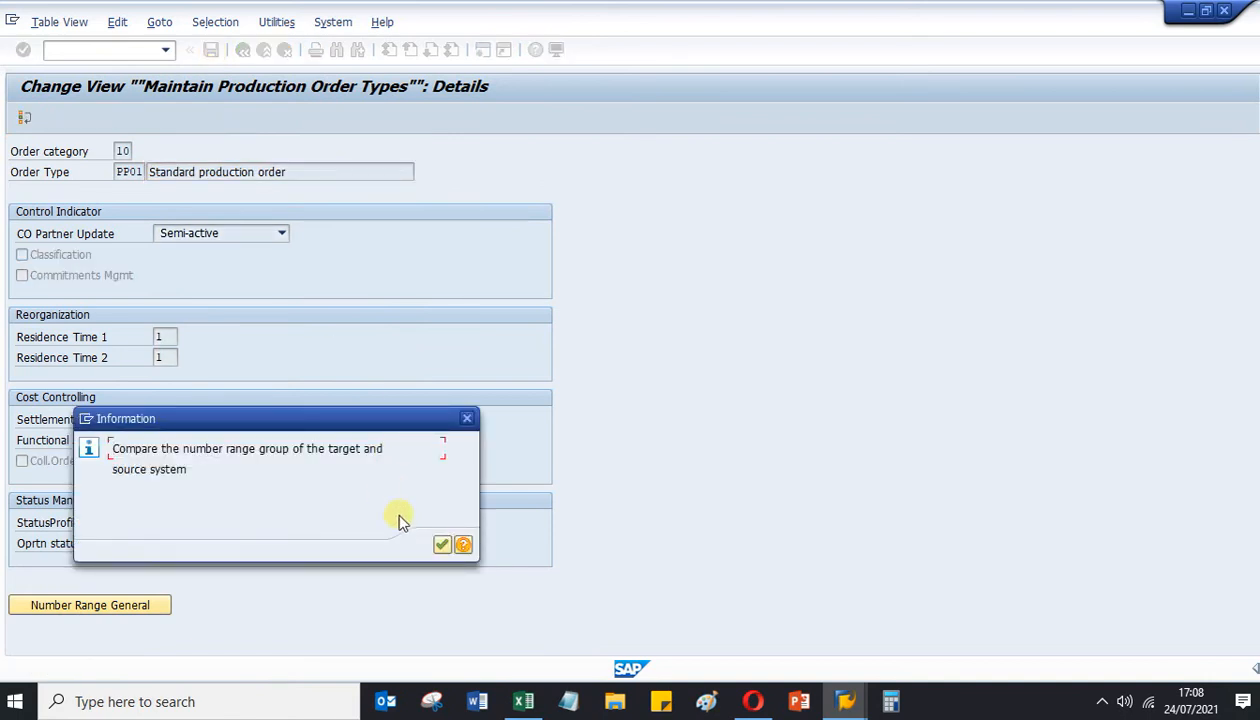
{"action": "left_click", "coordinate": [442, 544]}
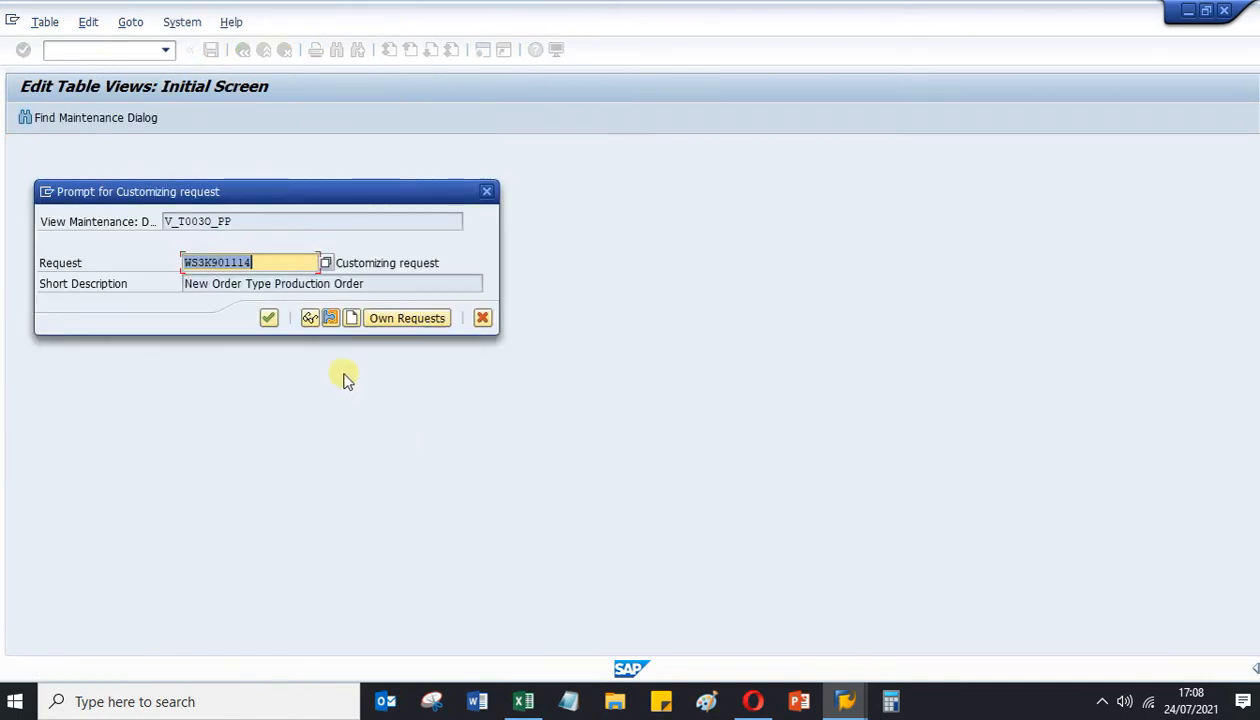
{"action": "left_click", "coordinate": [268, 319]}
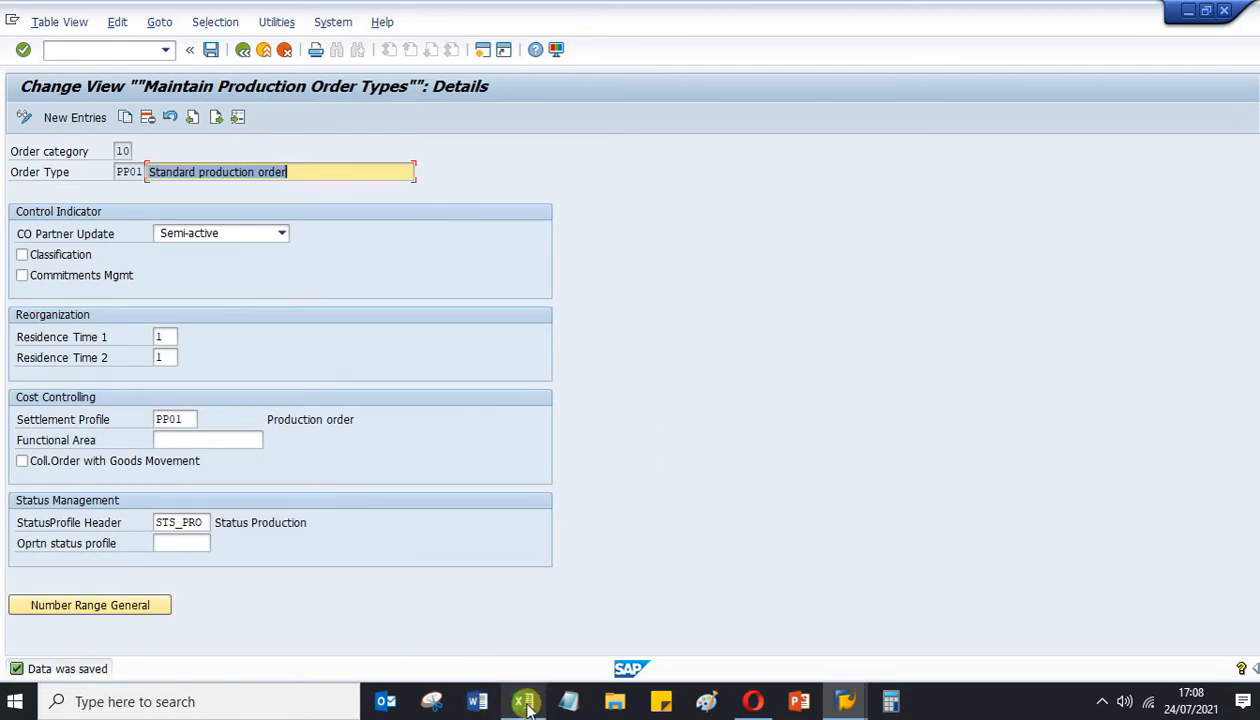
Check the remaining configuration instructions in the WordPress draft in Opera and switch back to the SAP order type details.
{"action": "left_click", "coordinate": [750, 702]}
{"action": "scroll", "coordinate": [430, 410], "scroll_direction": "up", "scroll_amount": 5}
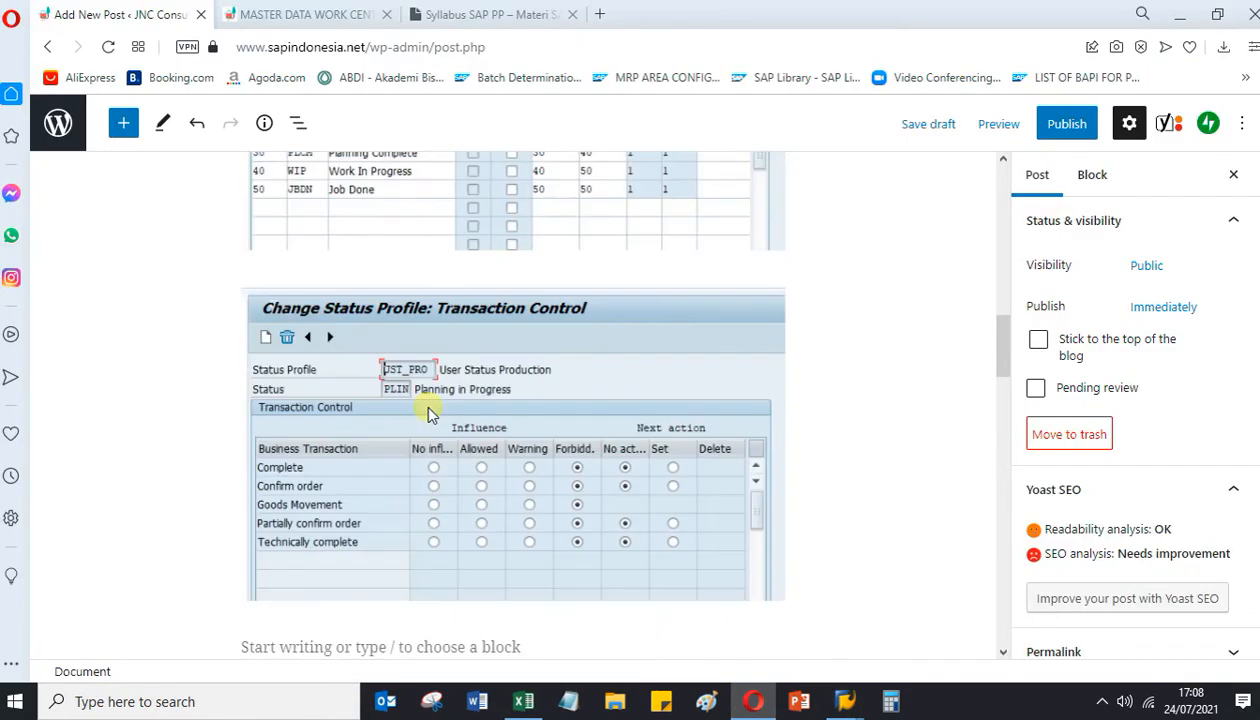
{"action": "scroll", "coordinate": [428, 402], "scroll_direction": "down", "scroll_amount": 10}
{"action": "scroll", "coordinate": [430, 405], "scroll_direction": "down", "scroll_amount": 3}
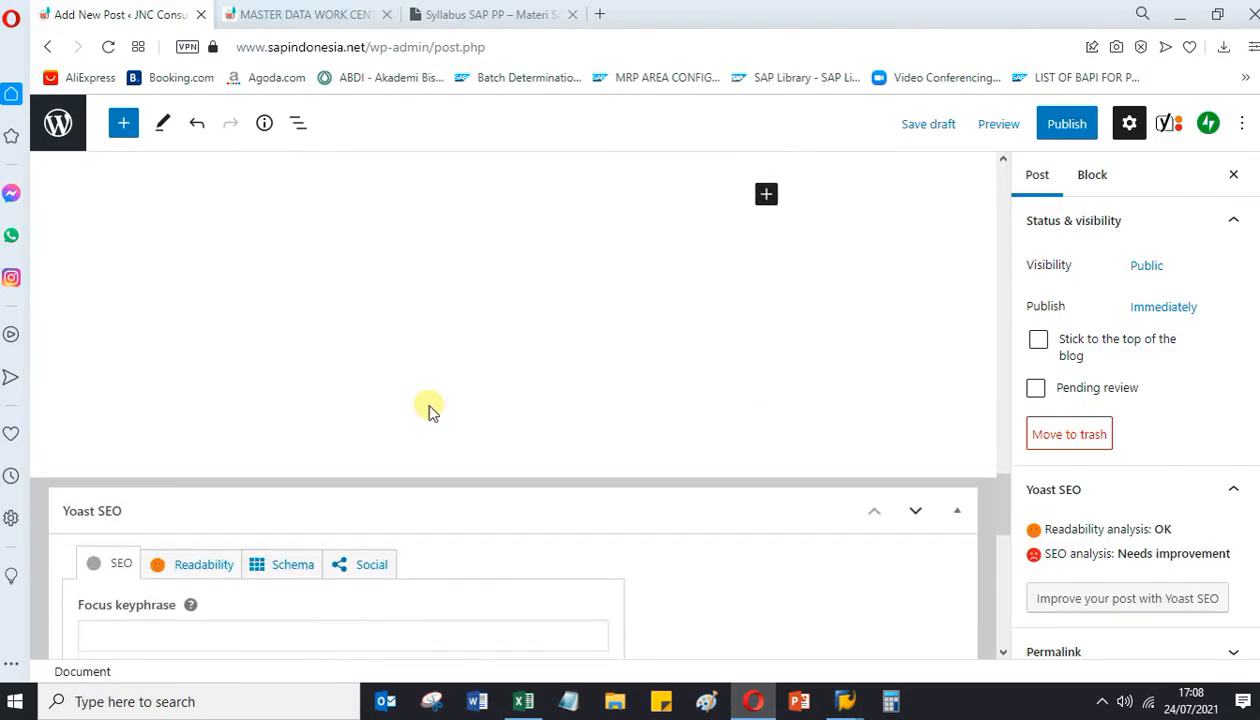
{"action": "scroll", "coordinate": [470, 450], "scroll_direction": "up", "scroll_amount": 2}
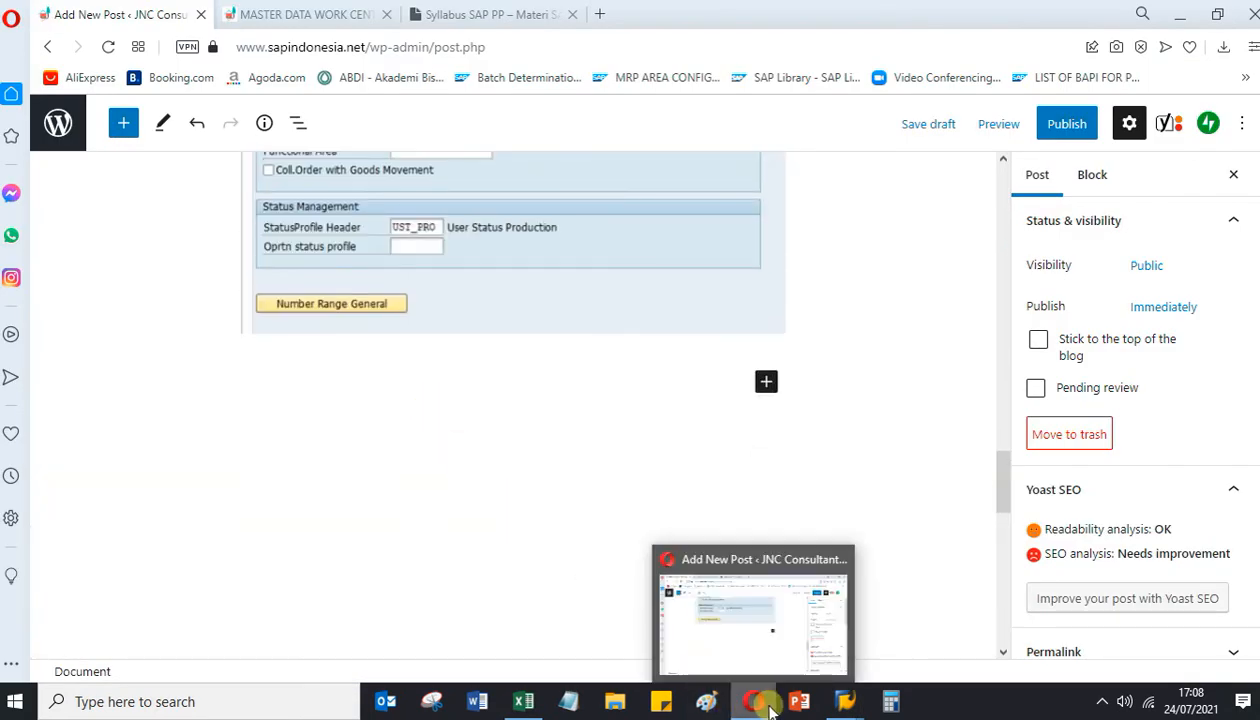
{"action": "mouse_move", "coordinate": [840, 705]}
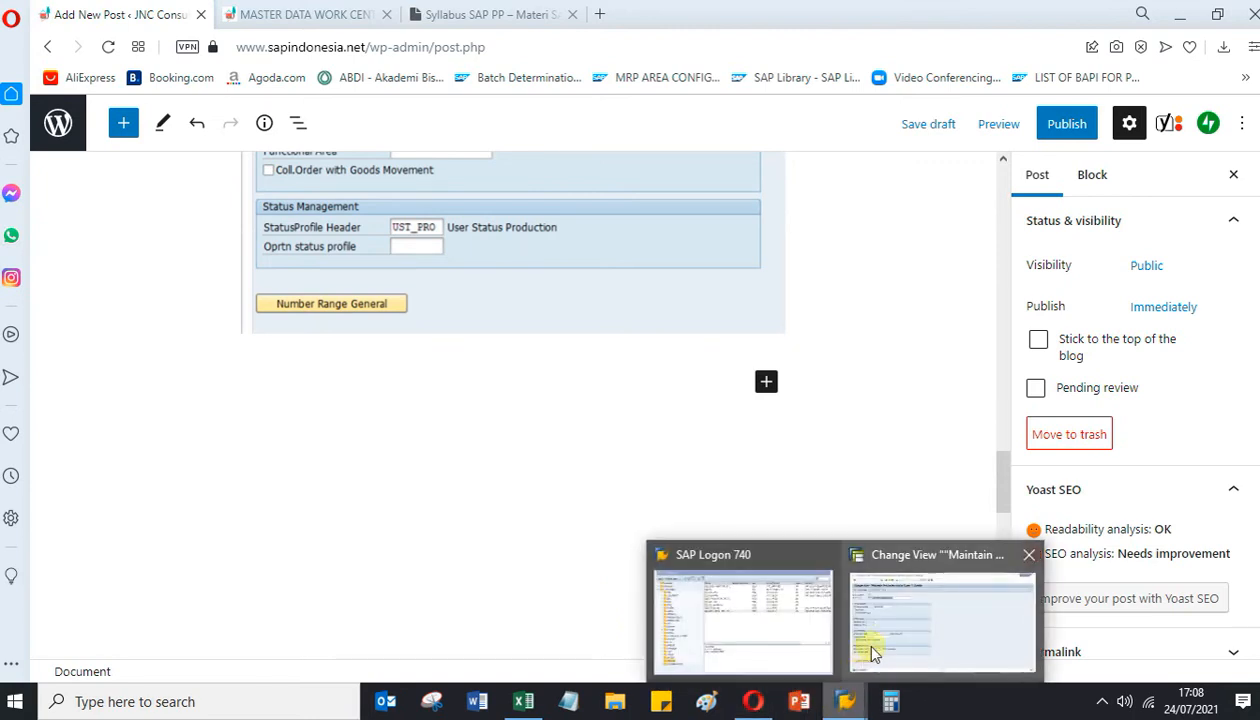
{"action": "left_click", "coordinate": [872, 652]}
Leave the order type customizing and start transaction CO01 for creating a production order.
{"action": "left_click", "coordinate": [70, 51]}
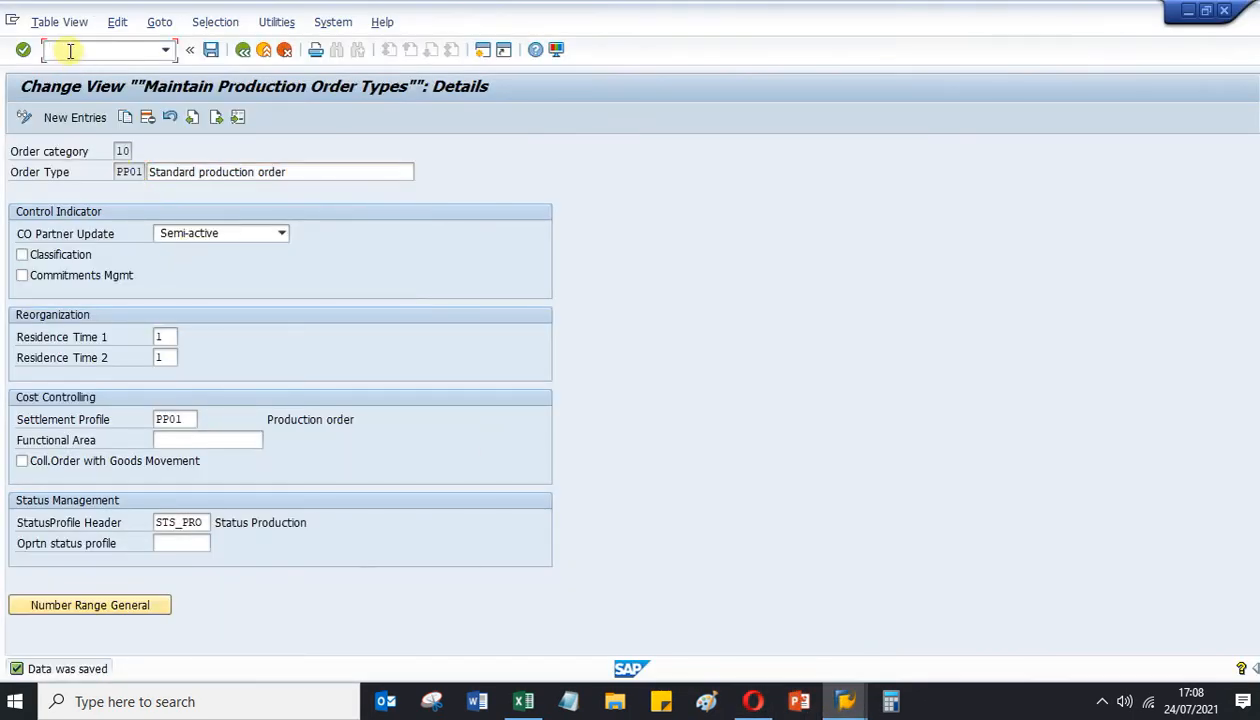
{"action": "type", "text": "/n"}
{"action": "key", "text": "Return"}
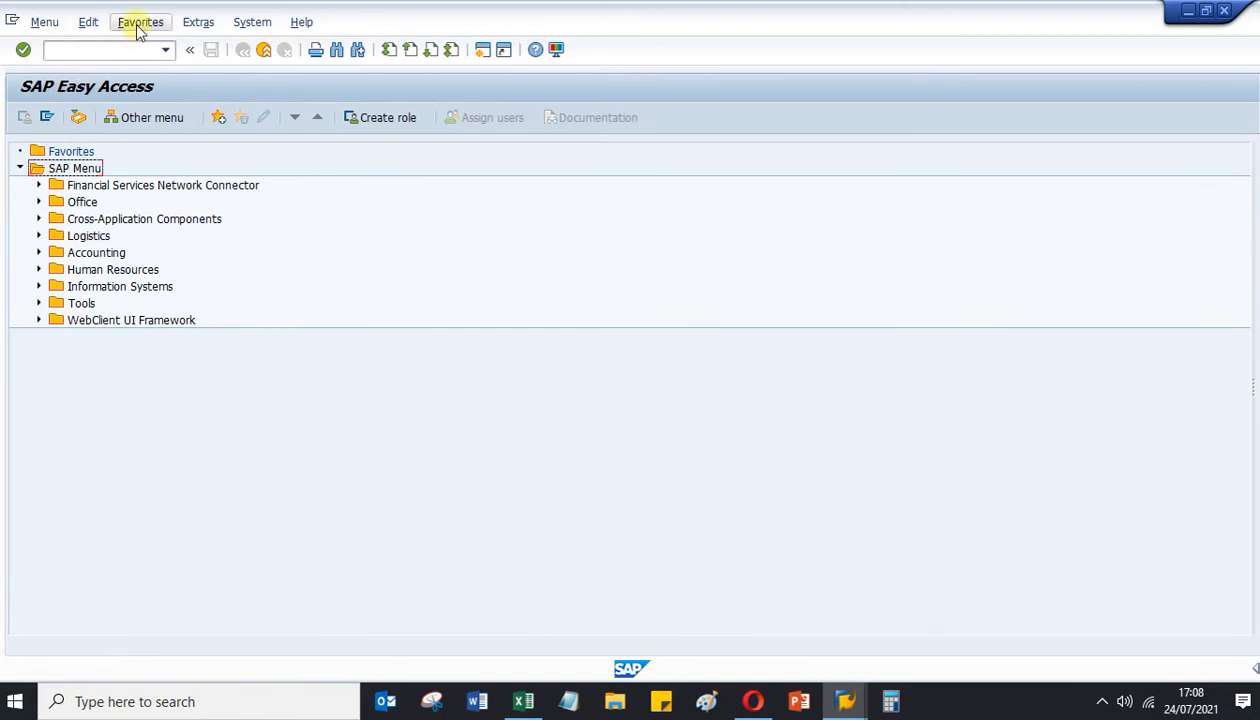
{"action": "left_click", "coordinate": [88, 50]}
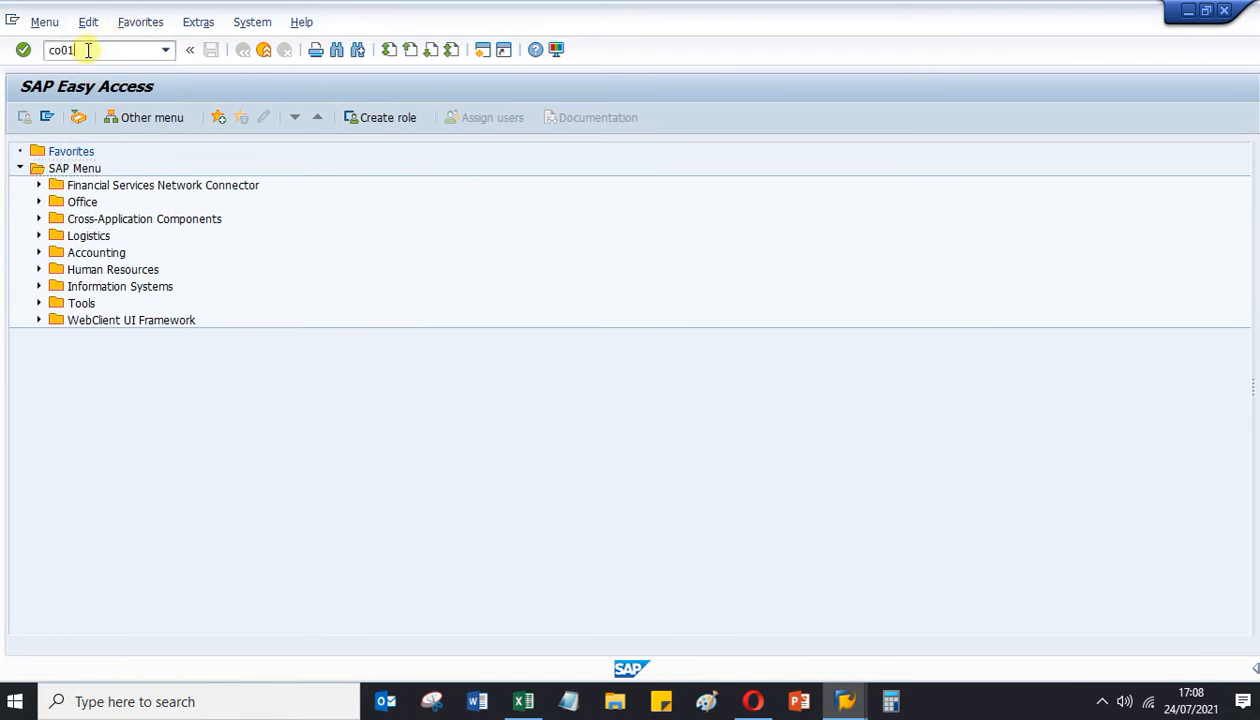
{"action": "key", "text": "Return"}
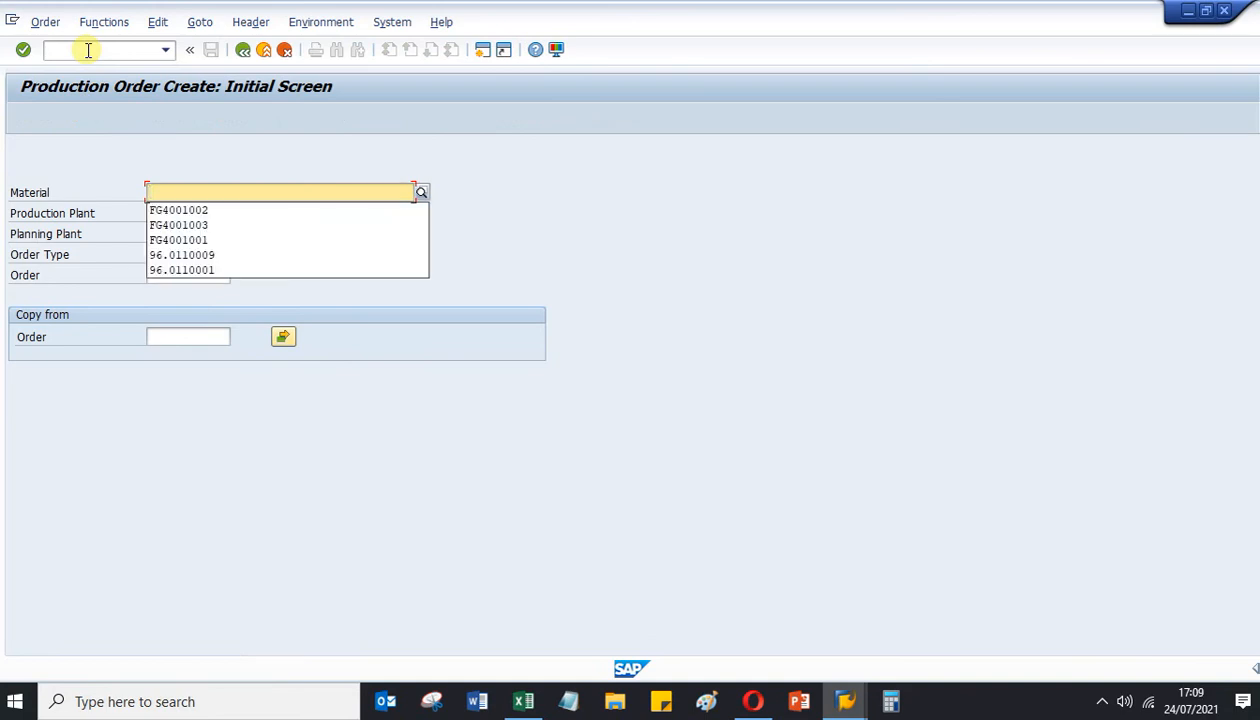
{"action": "left_click", "coordinate": [167, 194]}
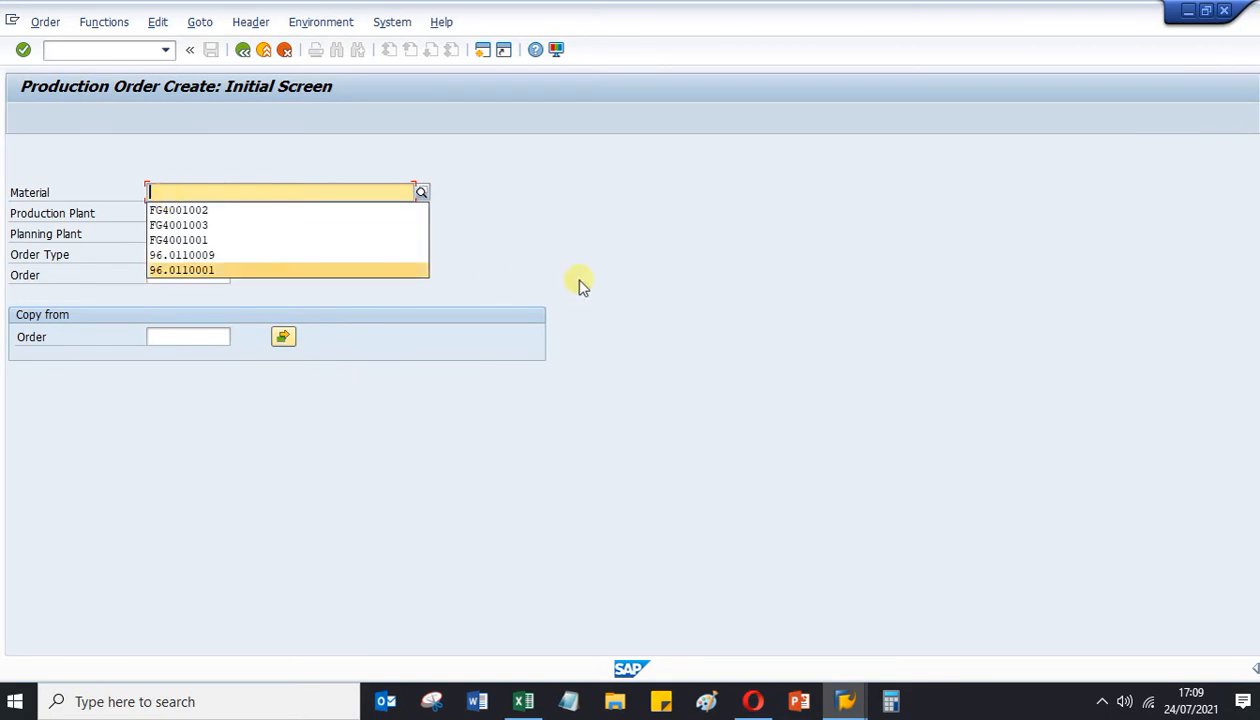
List the production order headers of planning plant 0001 in transaction COOIS to find a usable material.
{"action": "left_click", "coordinate": [77, 50]}
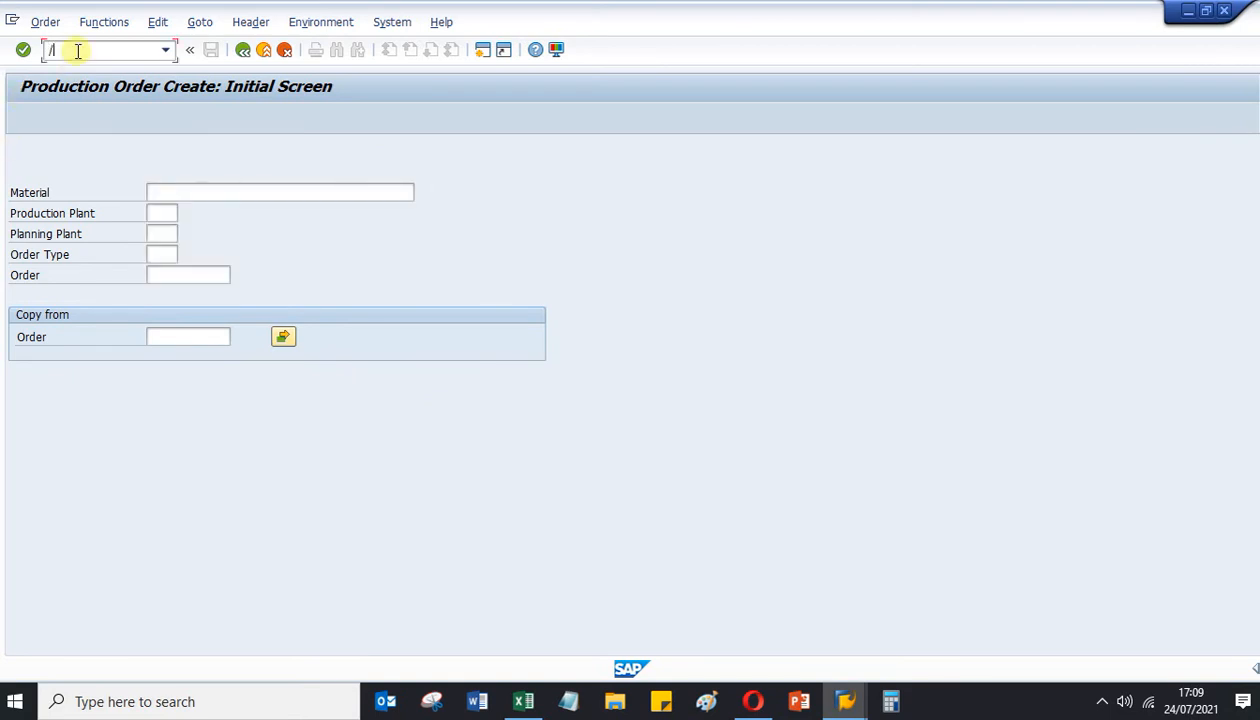
{"action": "type", "text": "/ncoois"}
{"action": "key", "text": "Return"}
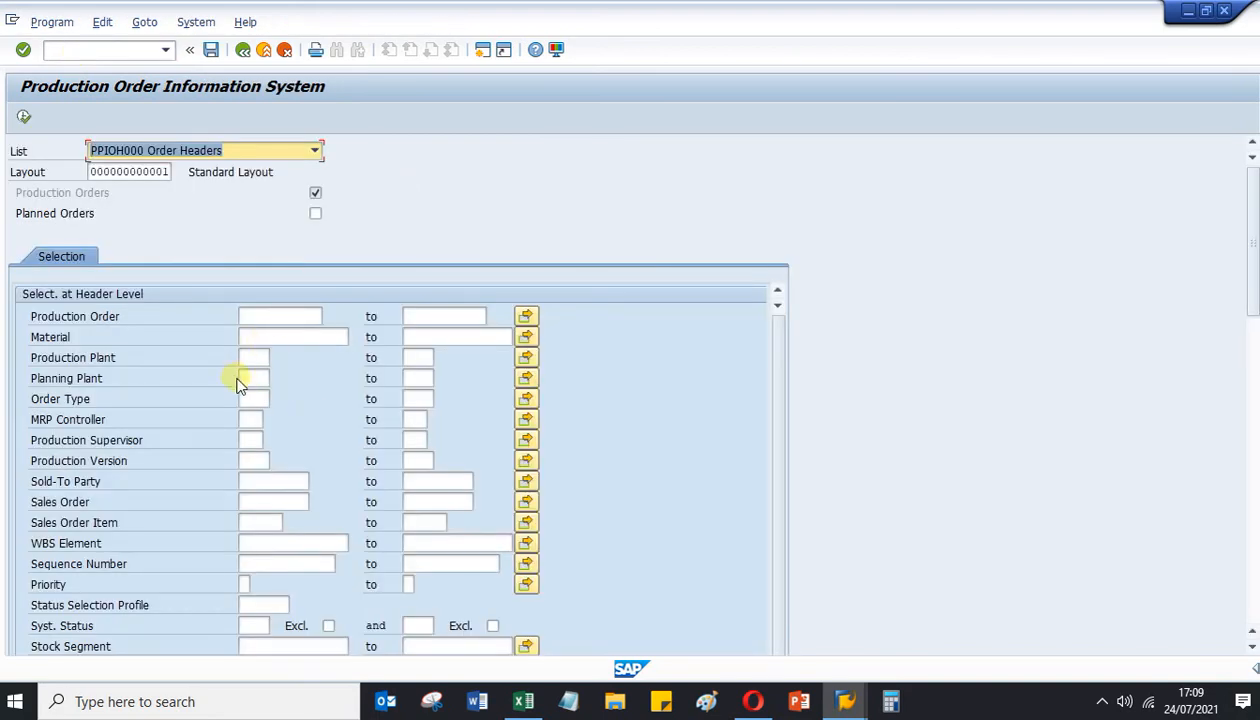
{"action": "left_click", "coordinate": [247, 381]}
{"action": "type", "text": "00"}
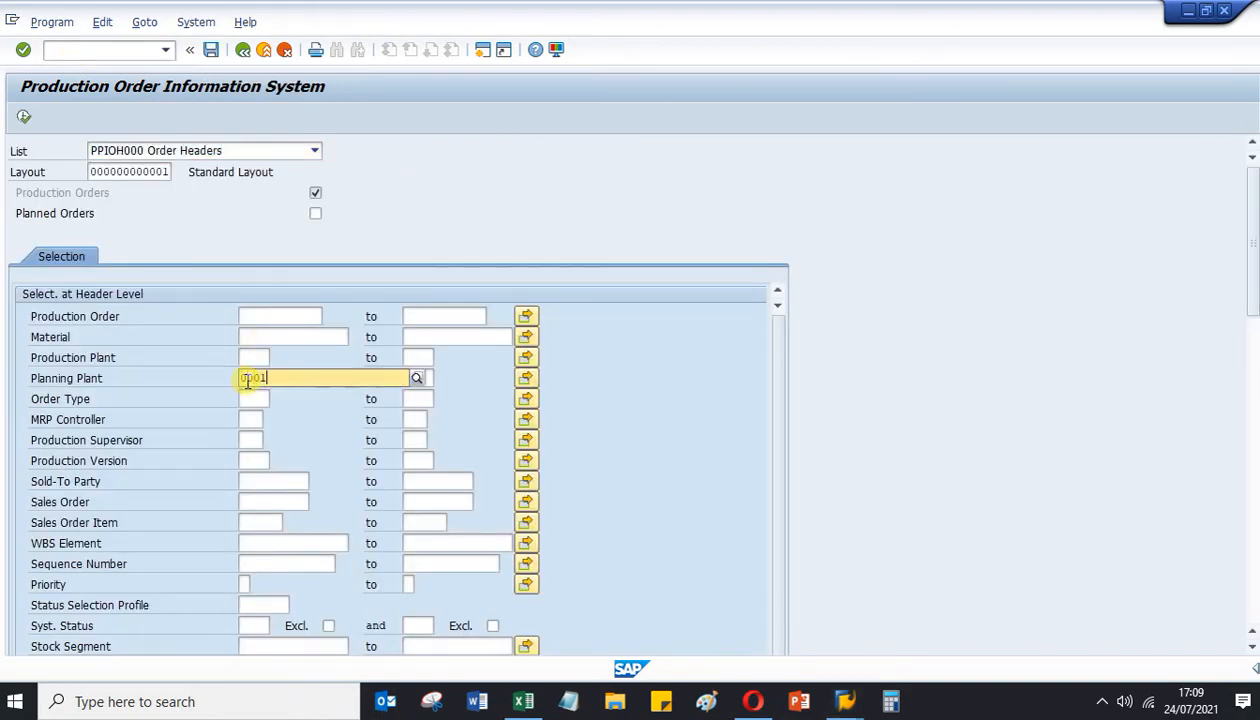
{"action": "type", "text": "01"}
{"action": "key", "text": "Return"}
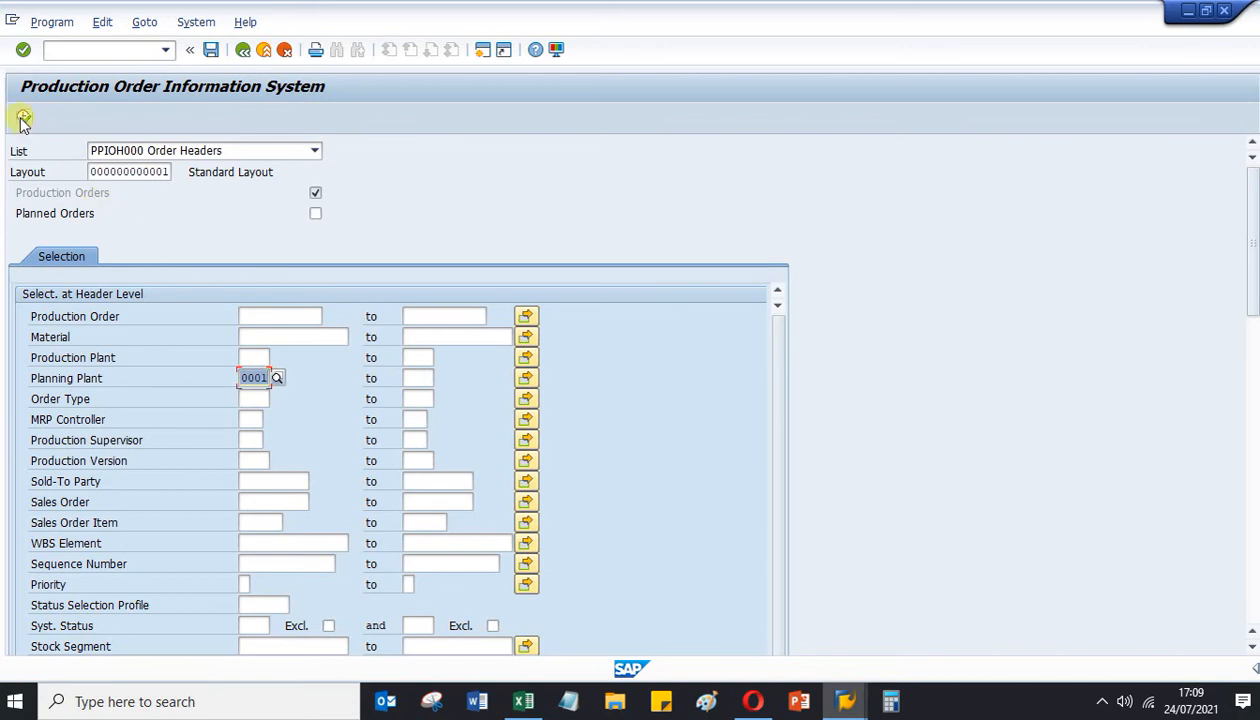
{"action": "left_click", "coordinate": [23, 119]}
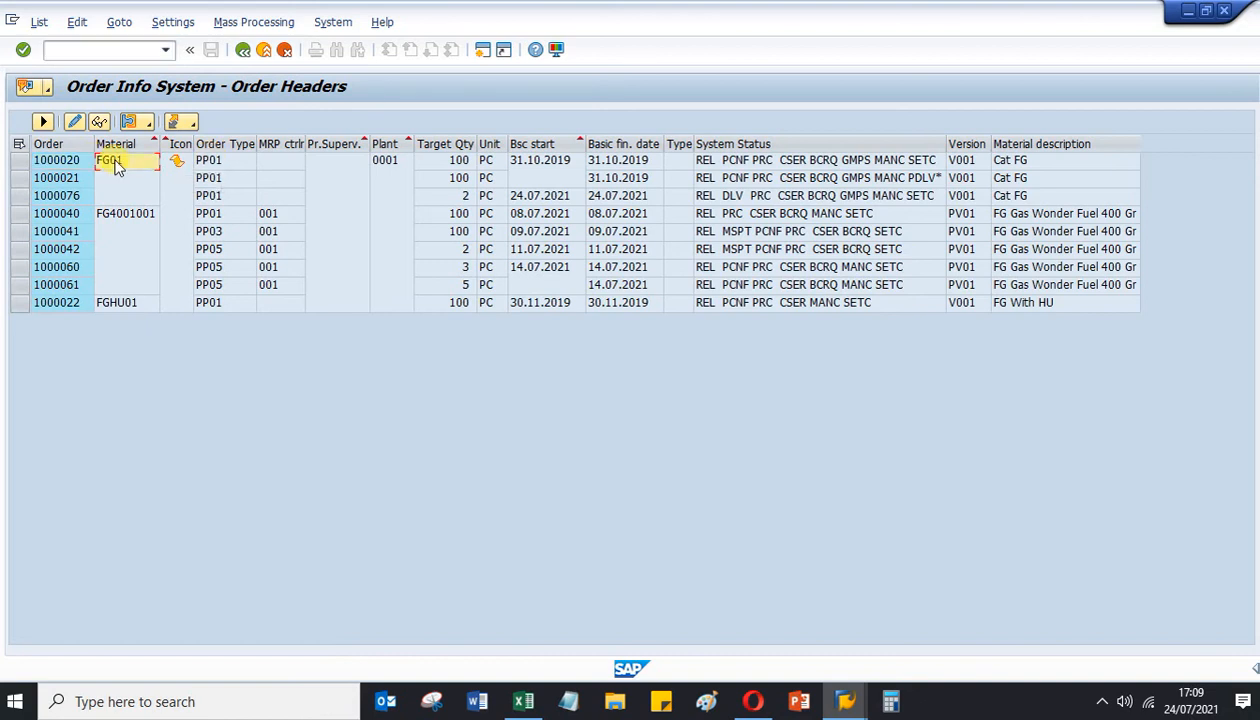
Start a new production order in CO01 for material FG01, production plant 0001 and order type PP01.
{"action": "left_click", "coordinate": [77, 52]}
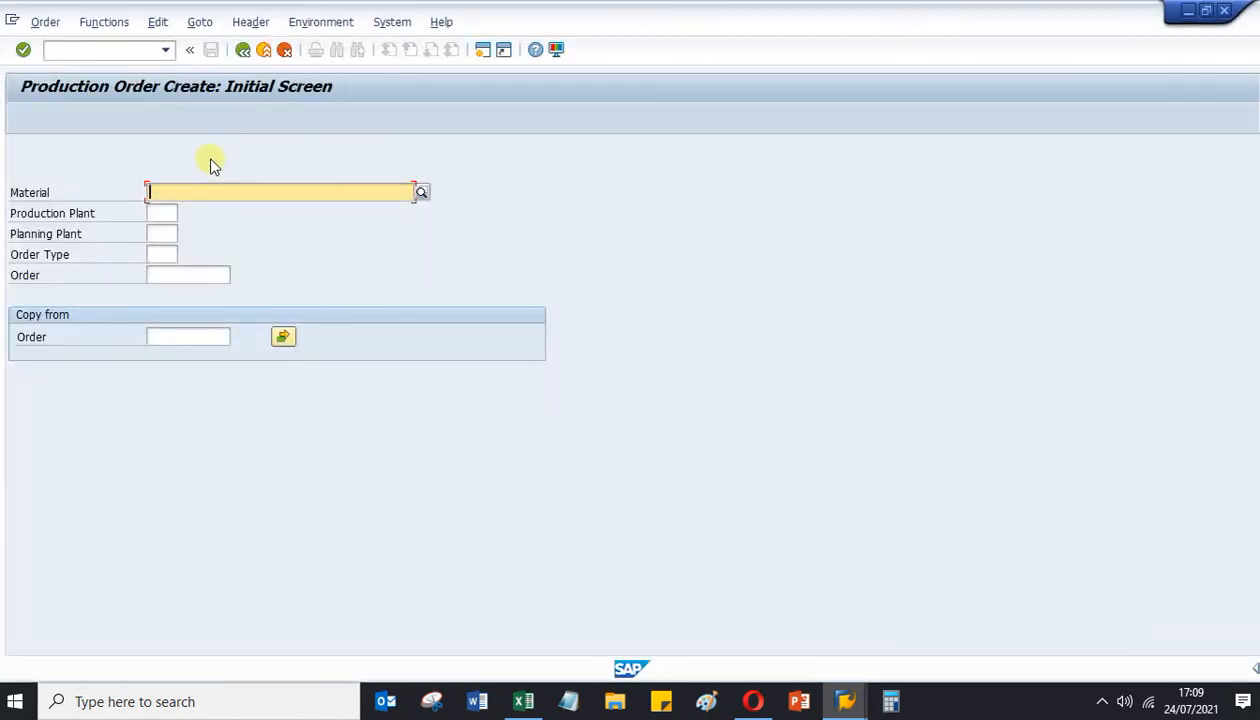
{"action": "type", "text": "FG01"}
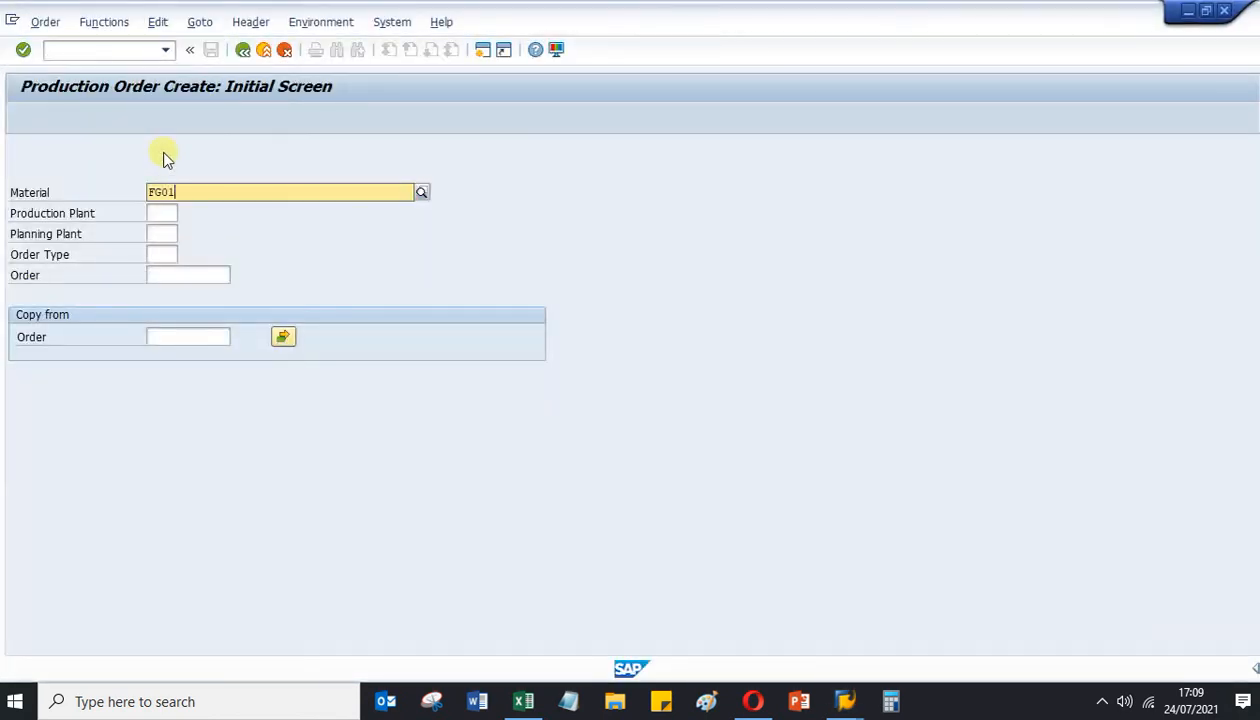
{"action": "left_click", "coordinate": [153, 232]}
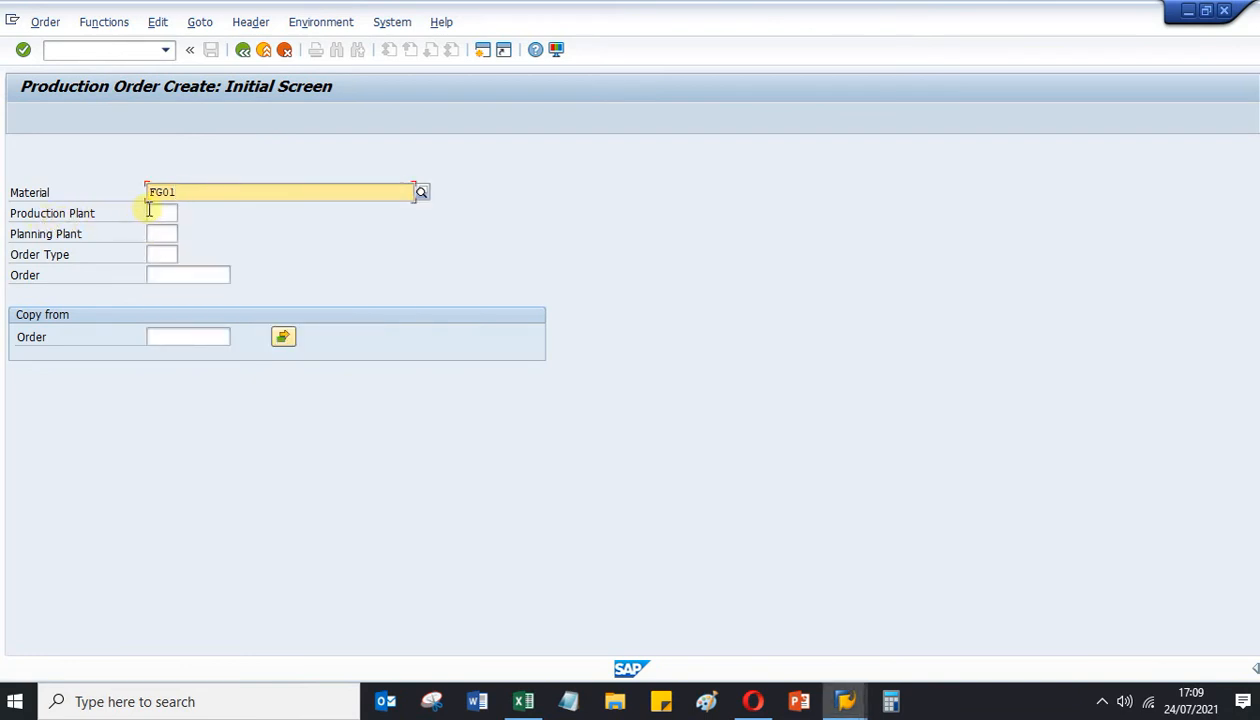
{"action": "left_click", "coordinate": [150, 210]}
{"action": "type", "text": "1"}
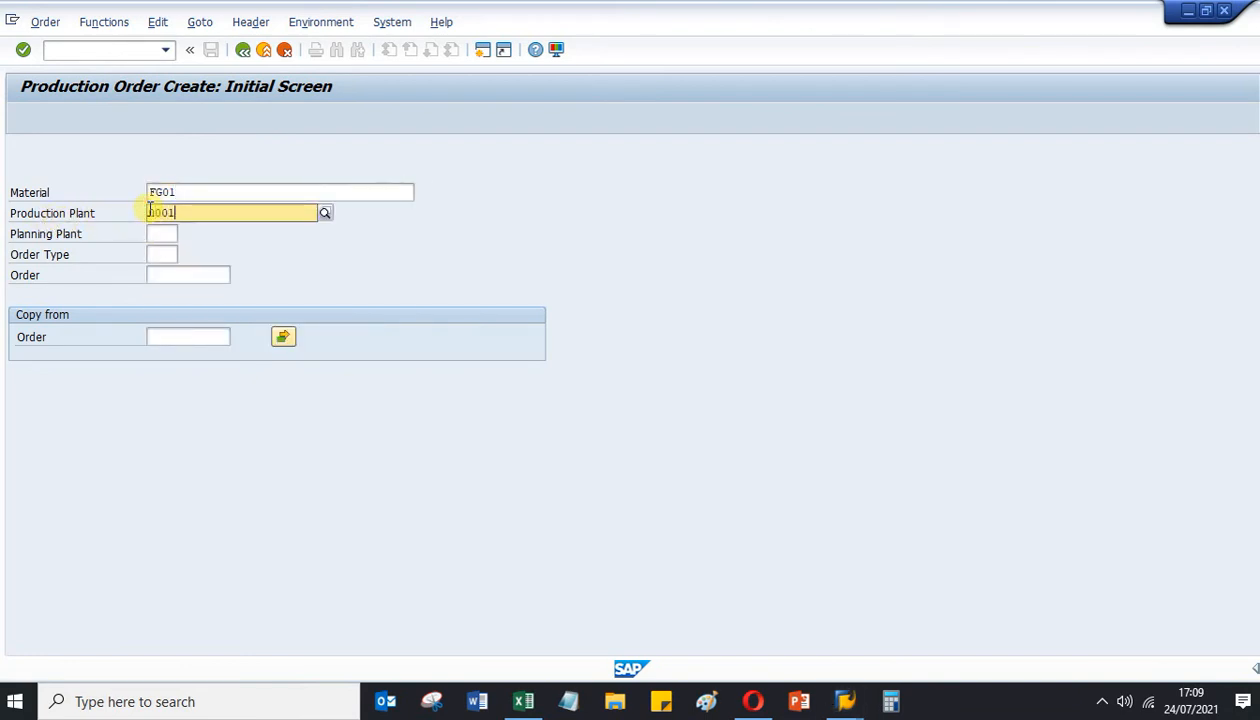
{"action": "type", "text": "001"}
{"action": "left_click", "coordinate": [153, 254]}
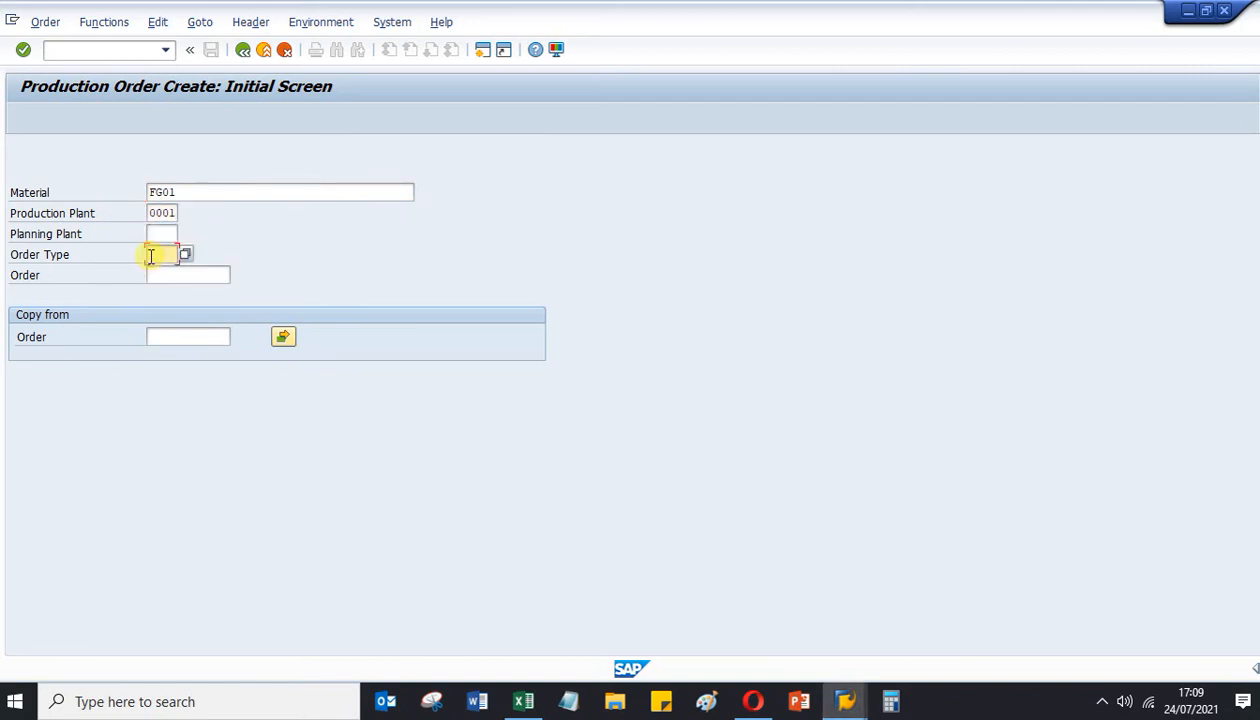
{"action": "left_click", "coordinate": [151, 255]}
{"action": "left_click", "coordinate": [157, 271]}
{"action": "key", "text": "Return"}
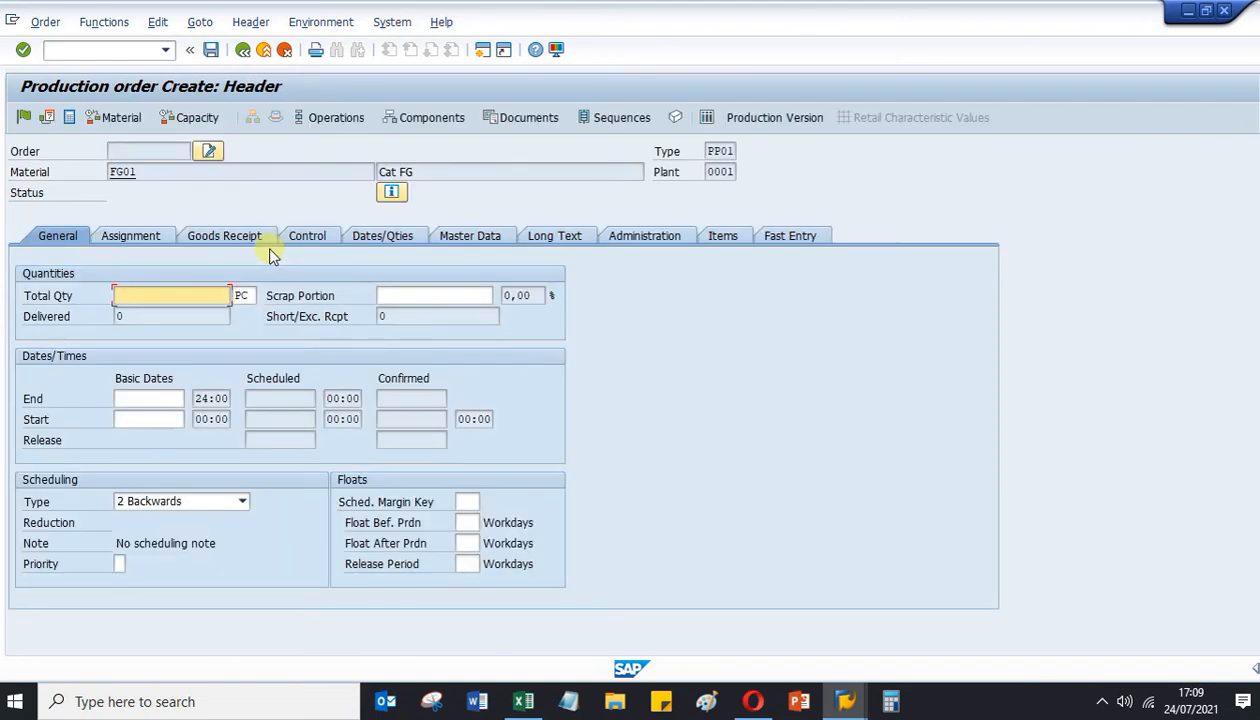
Set the order's total quantity to 2 PC and the scheduling type to Current date, and schedule the order.
{"action": "type", "text": "2"}
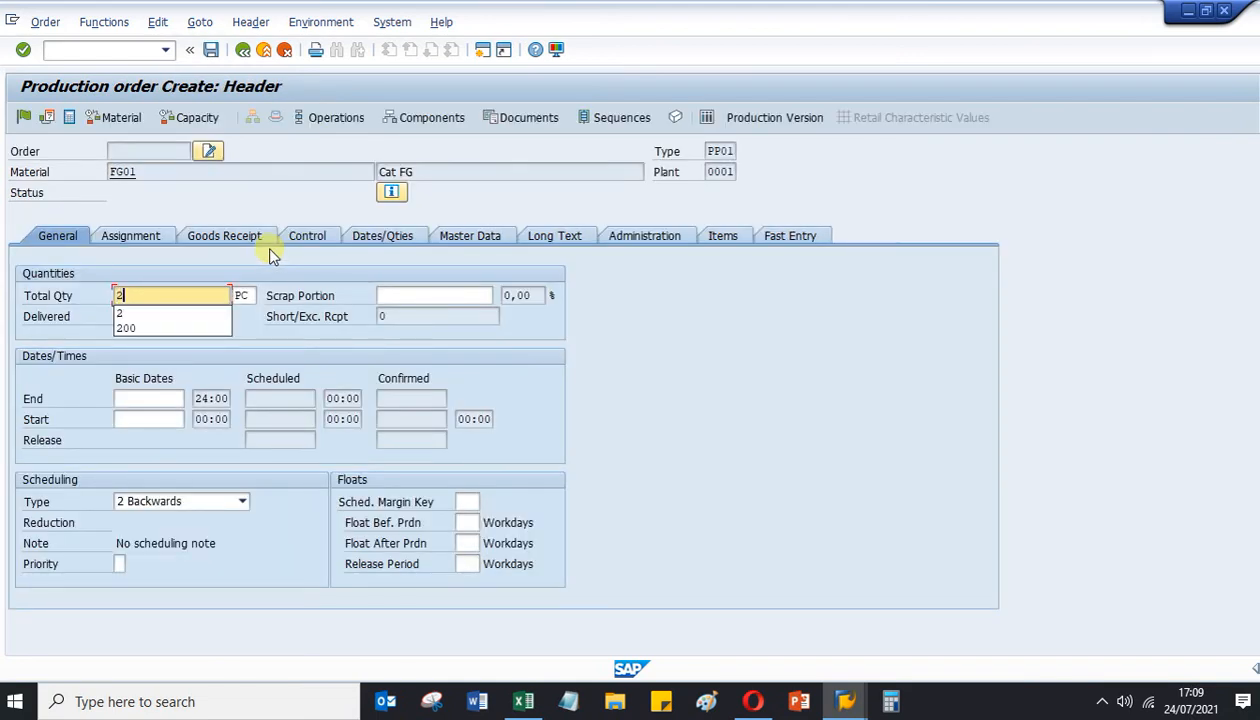
{"action": "left_click", "coordinate": [140, 311]}
{"action": "left_click", "coordinate": [243, 501]}
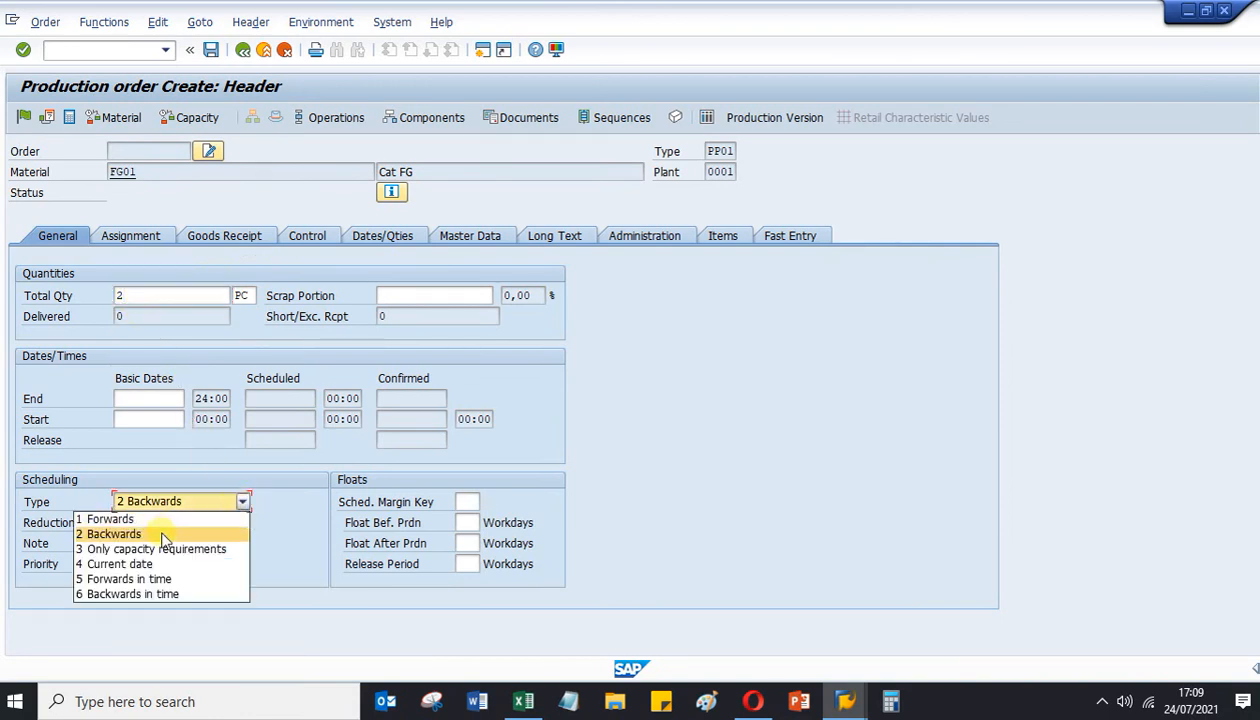
{"action": "left_click", "coordinate": [160, 560]}
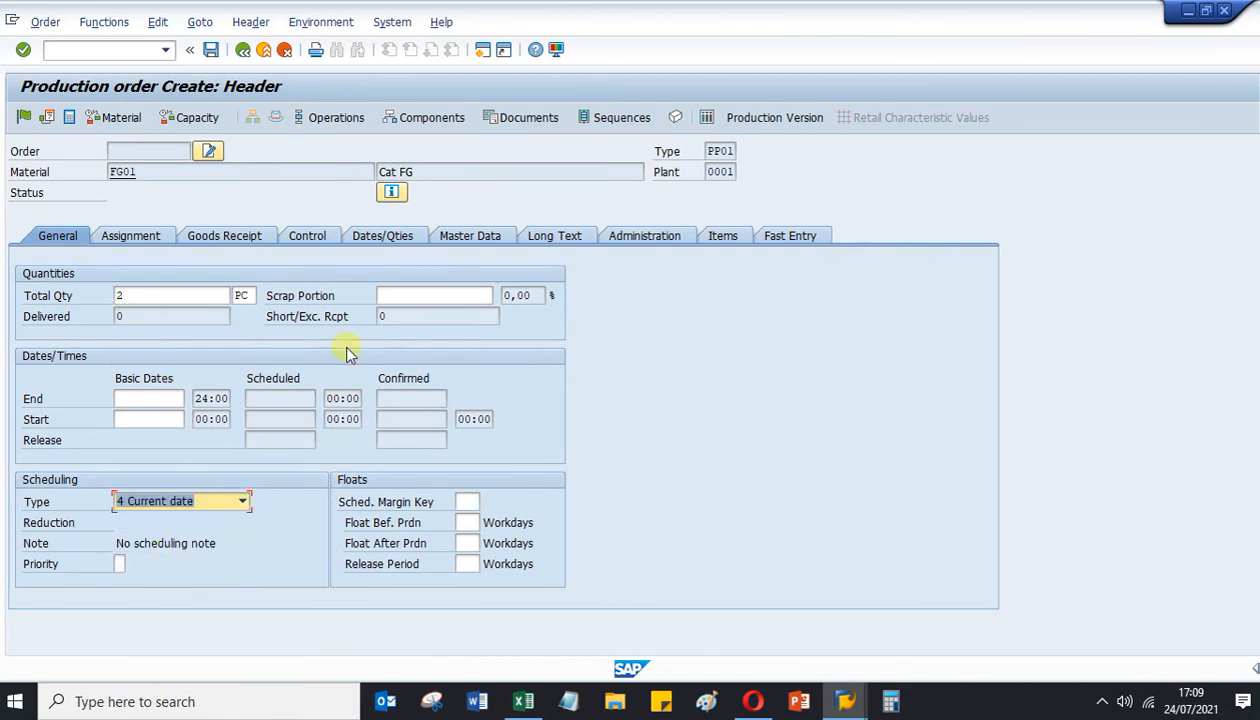
{"action": "key", "text": "Return"}
{"action": "key", "text": "Return"}
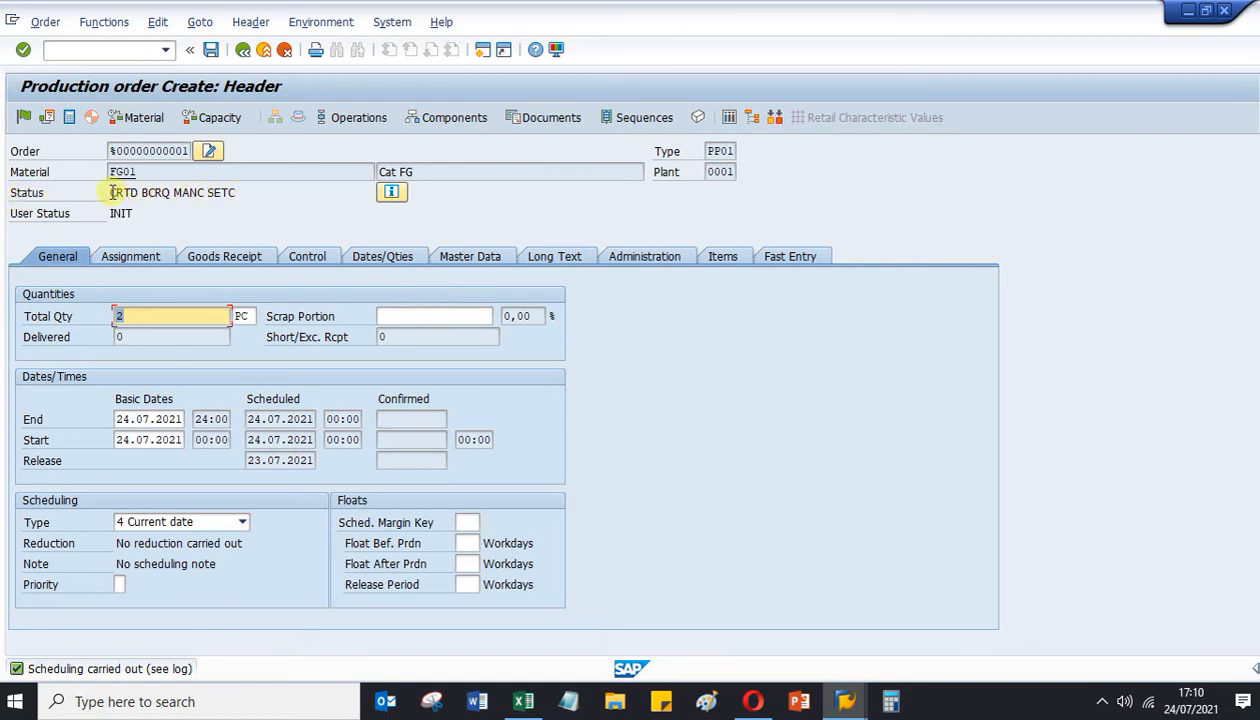
Examine the order's system status and user status, including the status details and assigned profile, and return to the header.
{"action": "left_click_drag", "start_coordinate": [113, 192], "coordinate": [242, 195]}
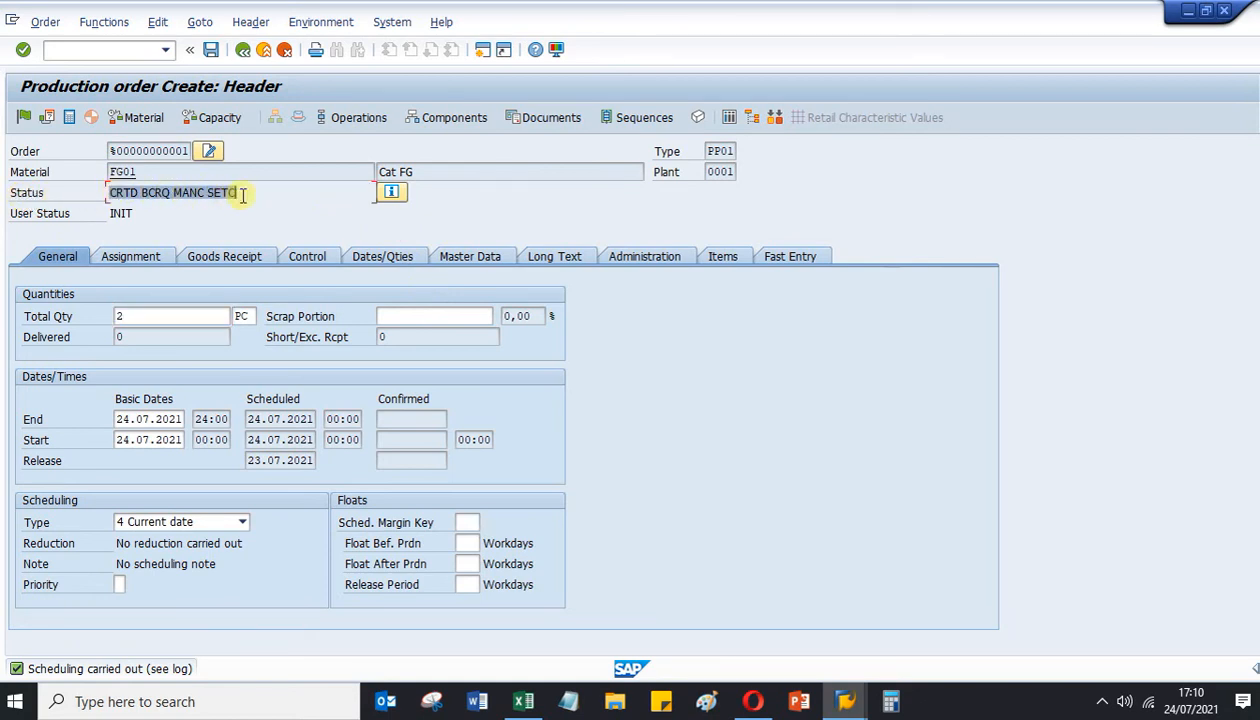
{"action": "double_click", "coordinate": [120, 213]}
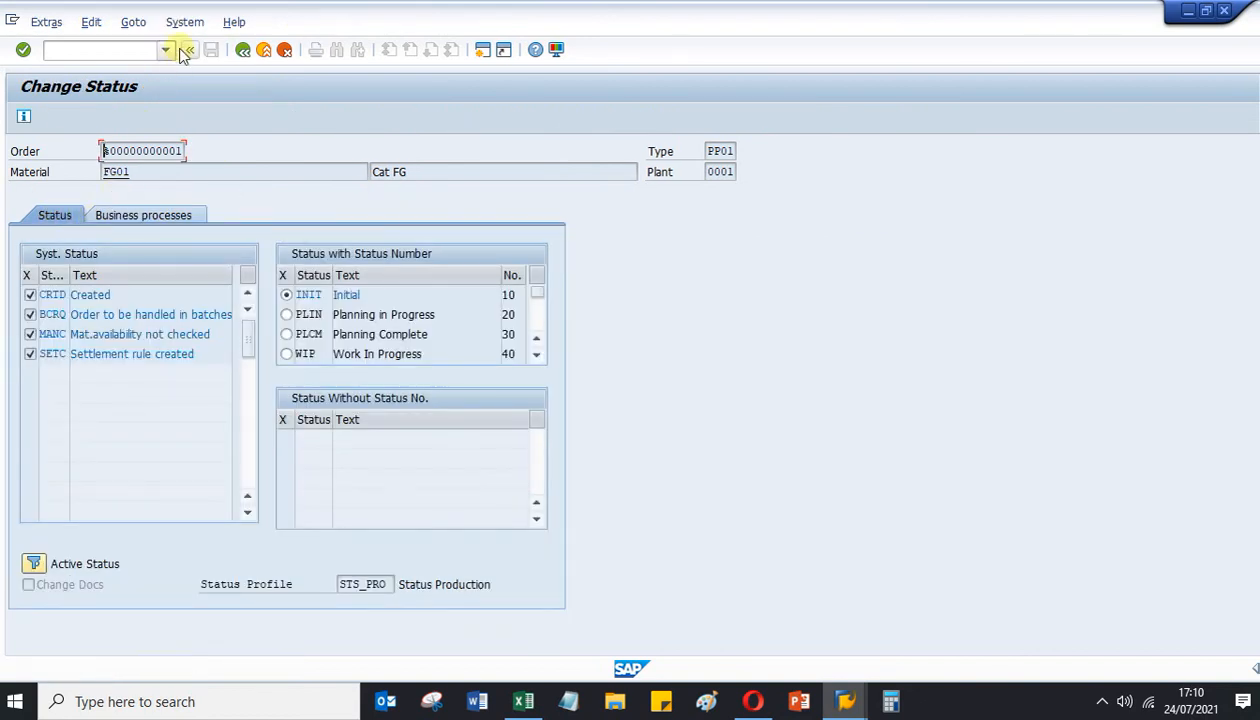
{"action": "left_click", "coordinate": [244, 51]}
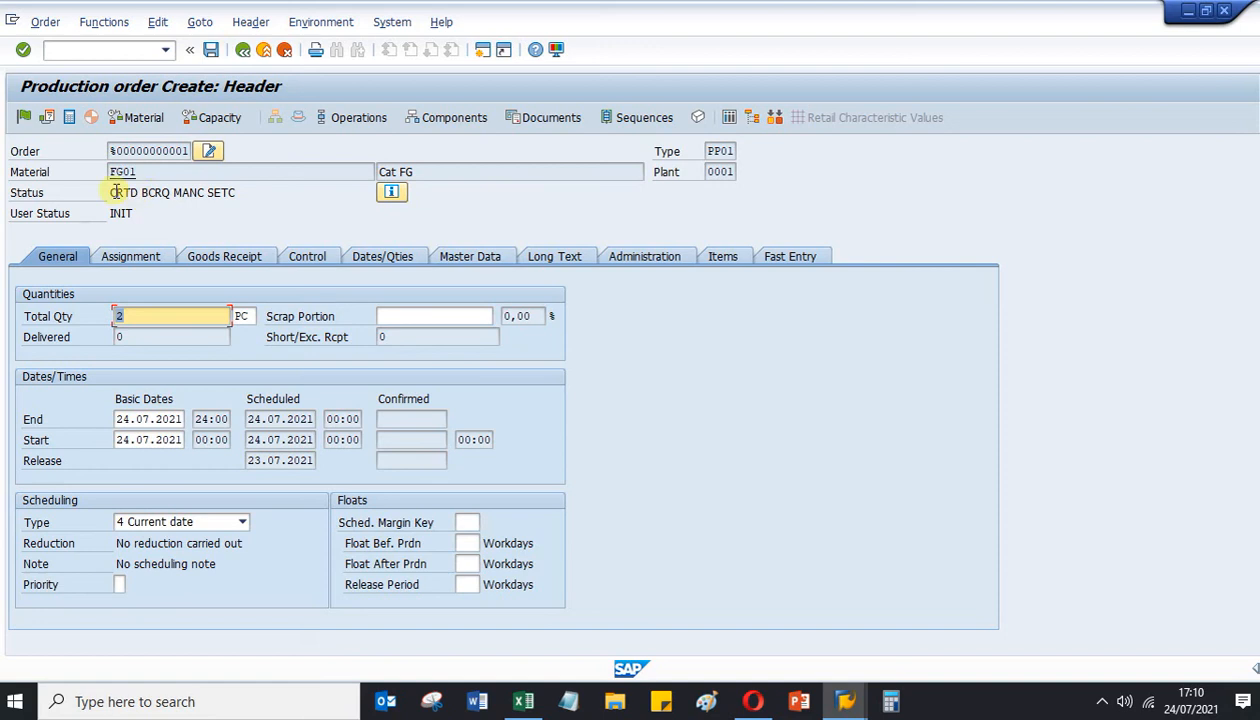
Try to release the order, check the status information in the error log, and return to the order header.
{"action": "left_click", "coordinate": [23, 117]}
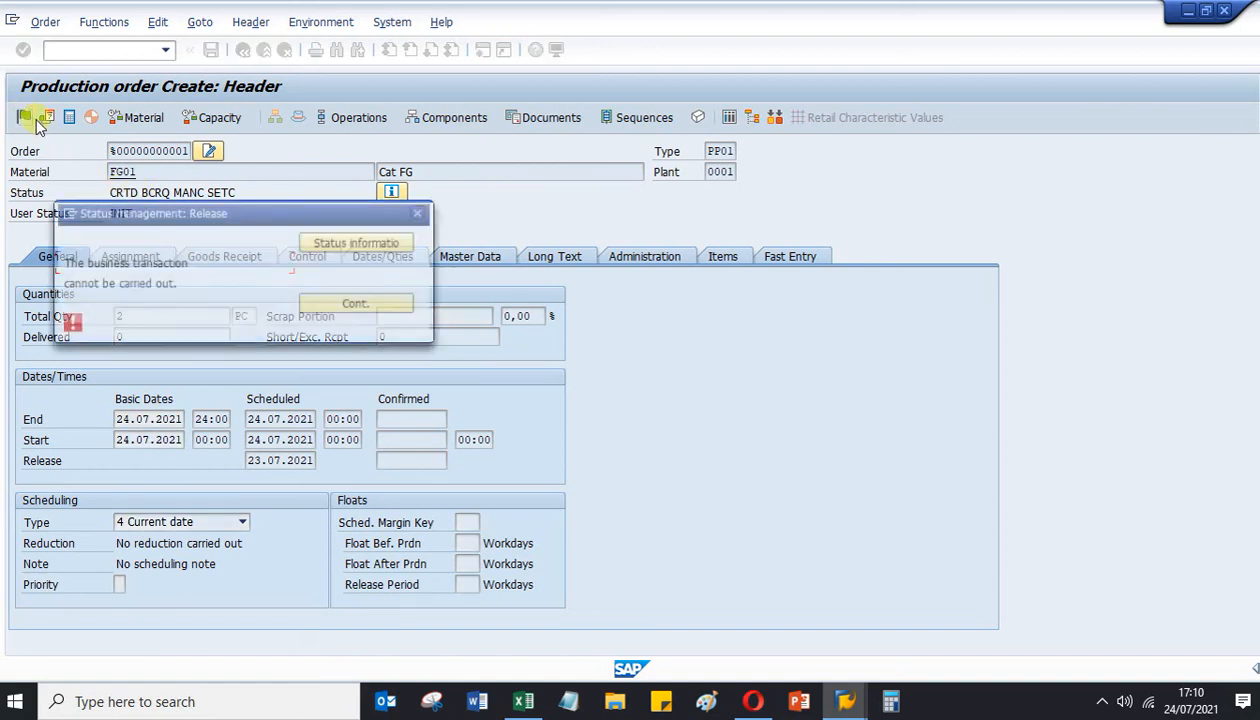
{"action": "left_click", "coordinate": [331, 300]}
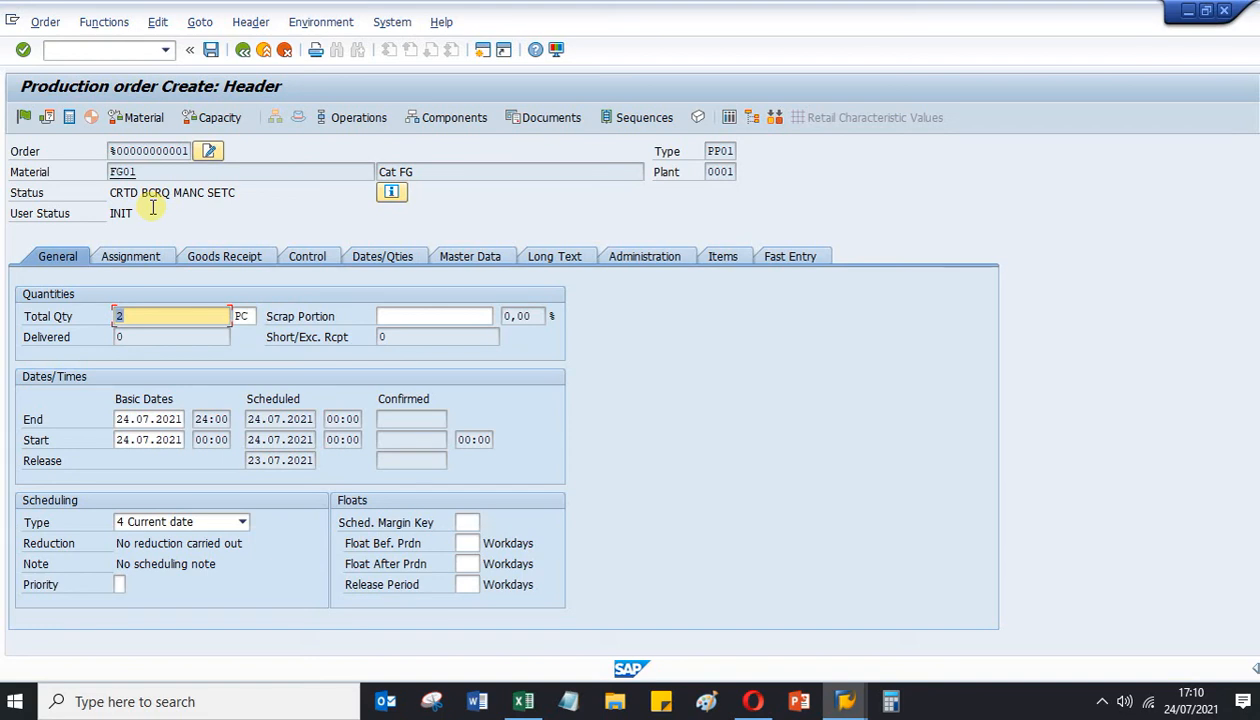
{"action": "left_click", "coordinate": [23, 118]}
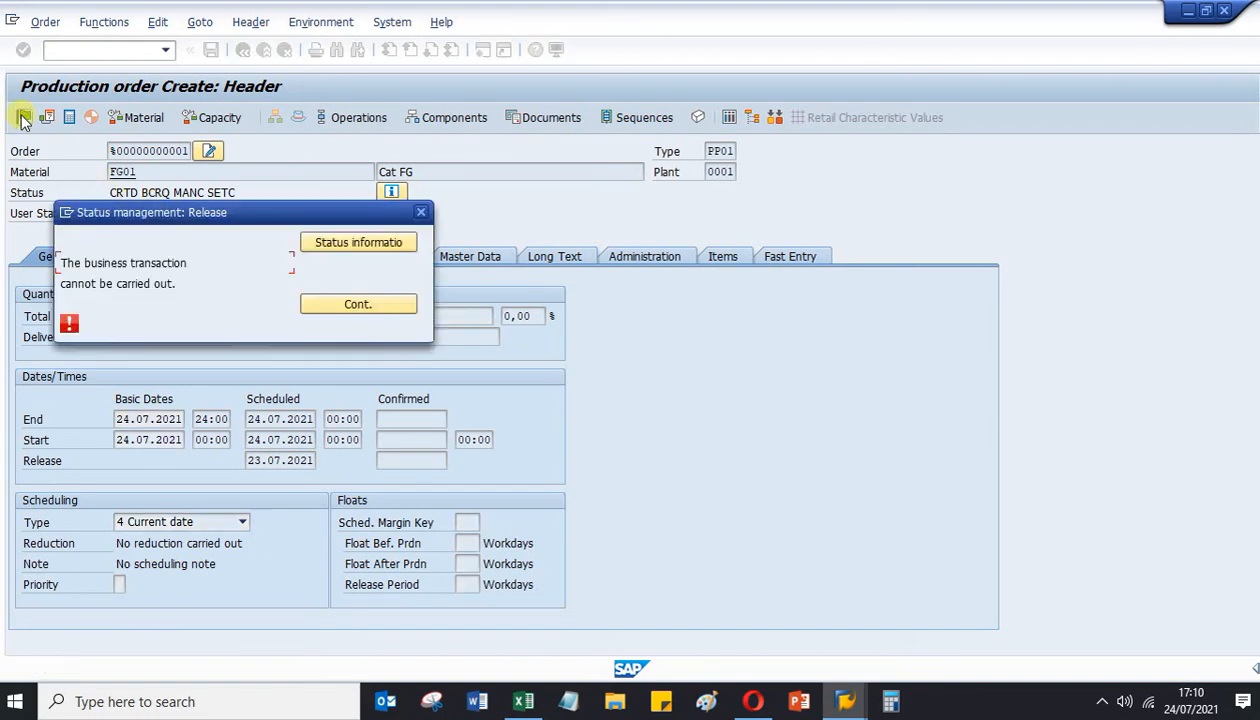
{"action": "left_click", "coordinate": [325, 243]}
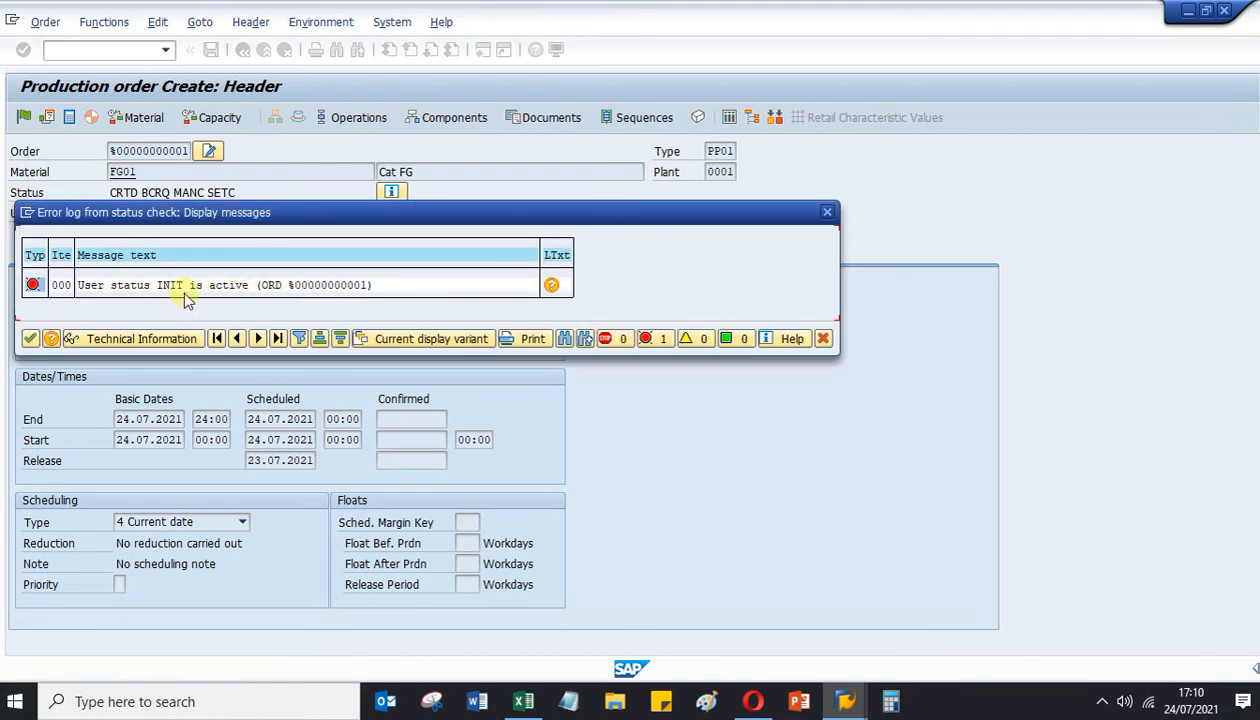
{"action": "left_click", "coordinate": [31, 339]}
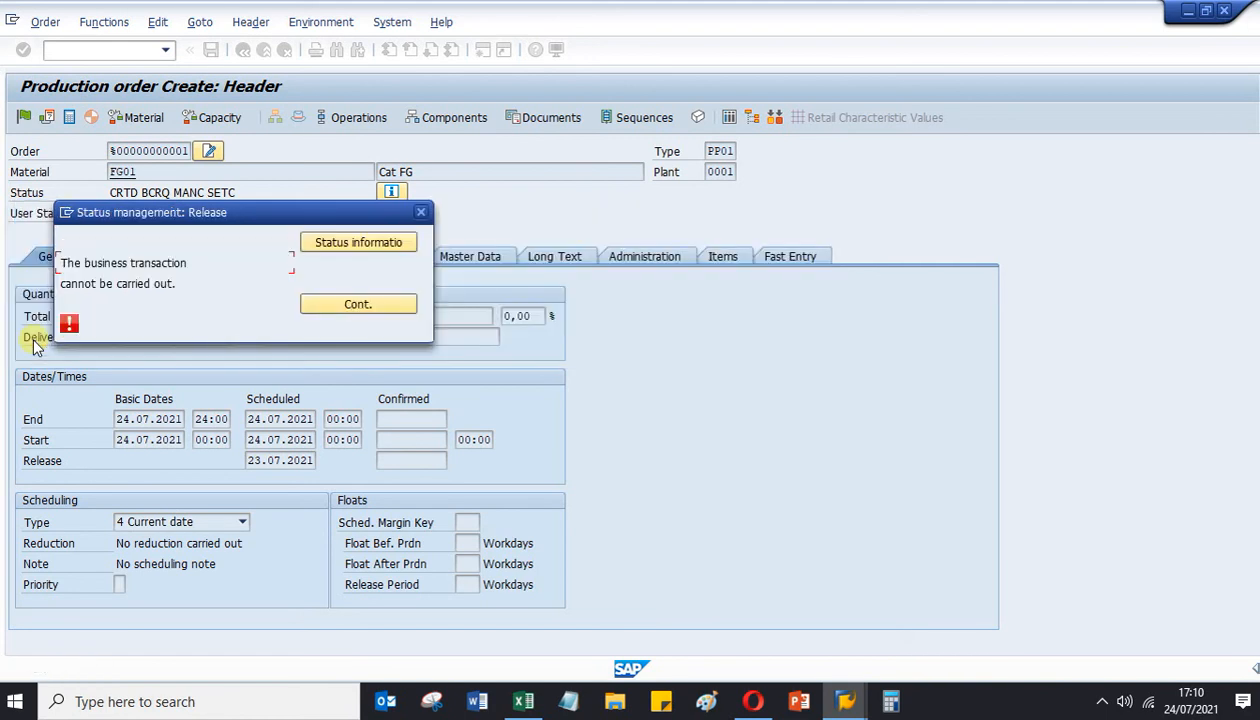
{"action": "left_click", "coordinate": [378, 308]}
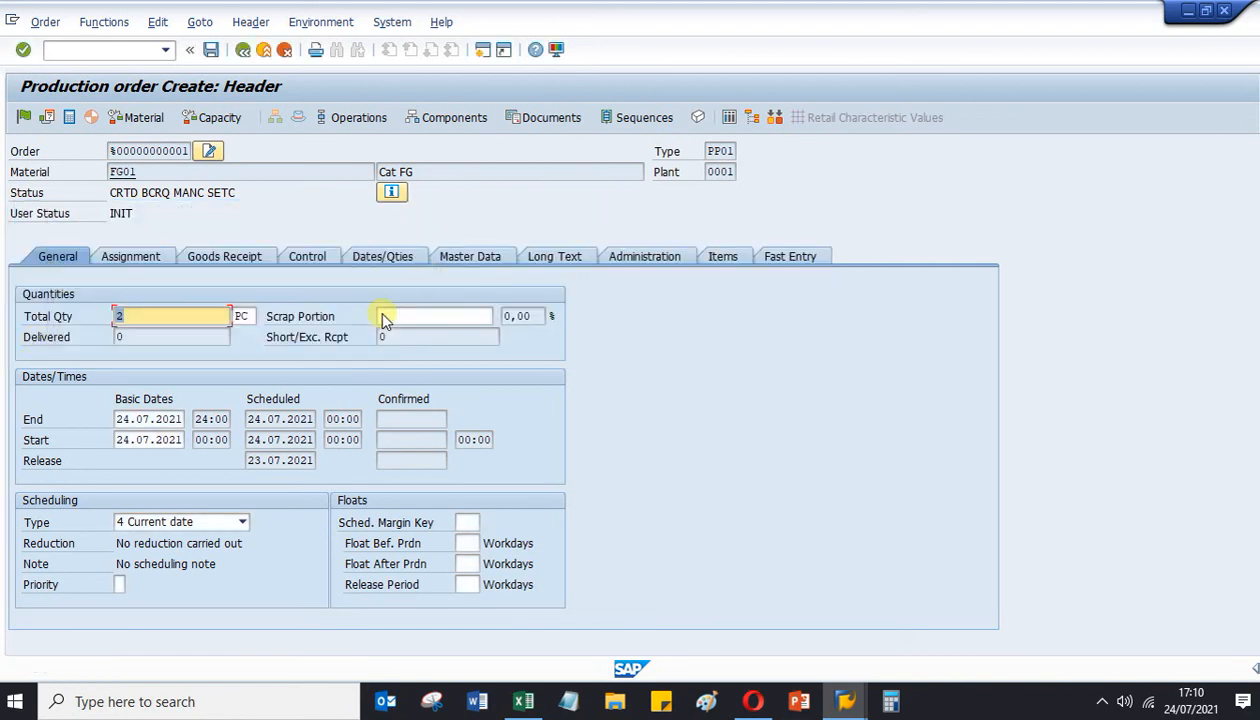
Examine the order's numbered user statuses in its status details.
{"action": "double_click", "coordinate": [125, 214]}
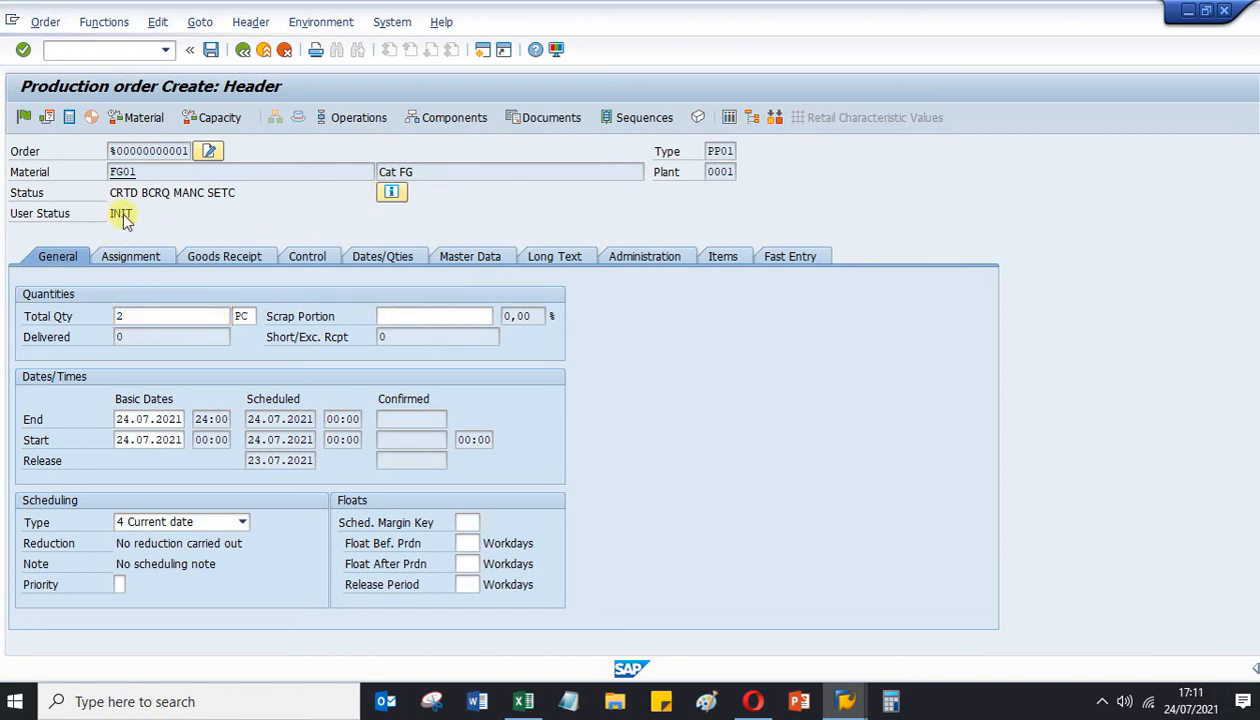
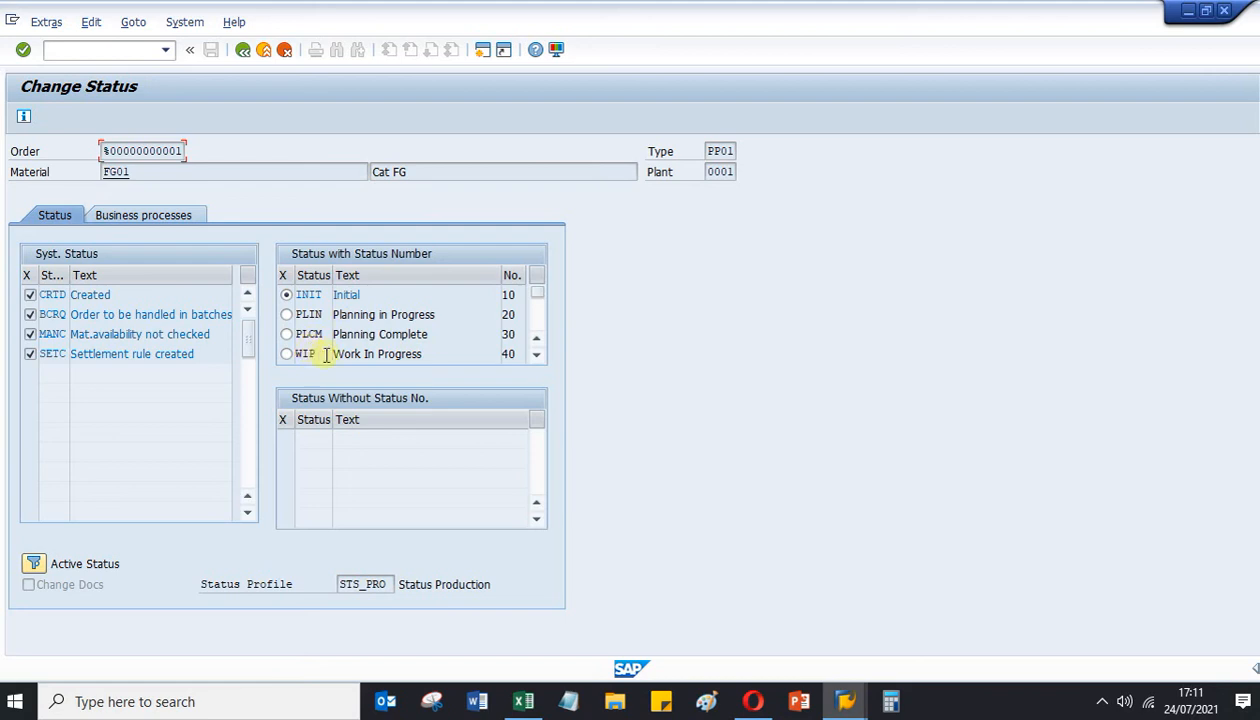
{"action": "left_click", "coordinate": [537, 355]}
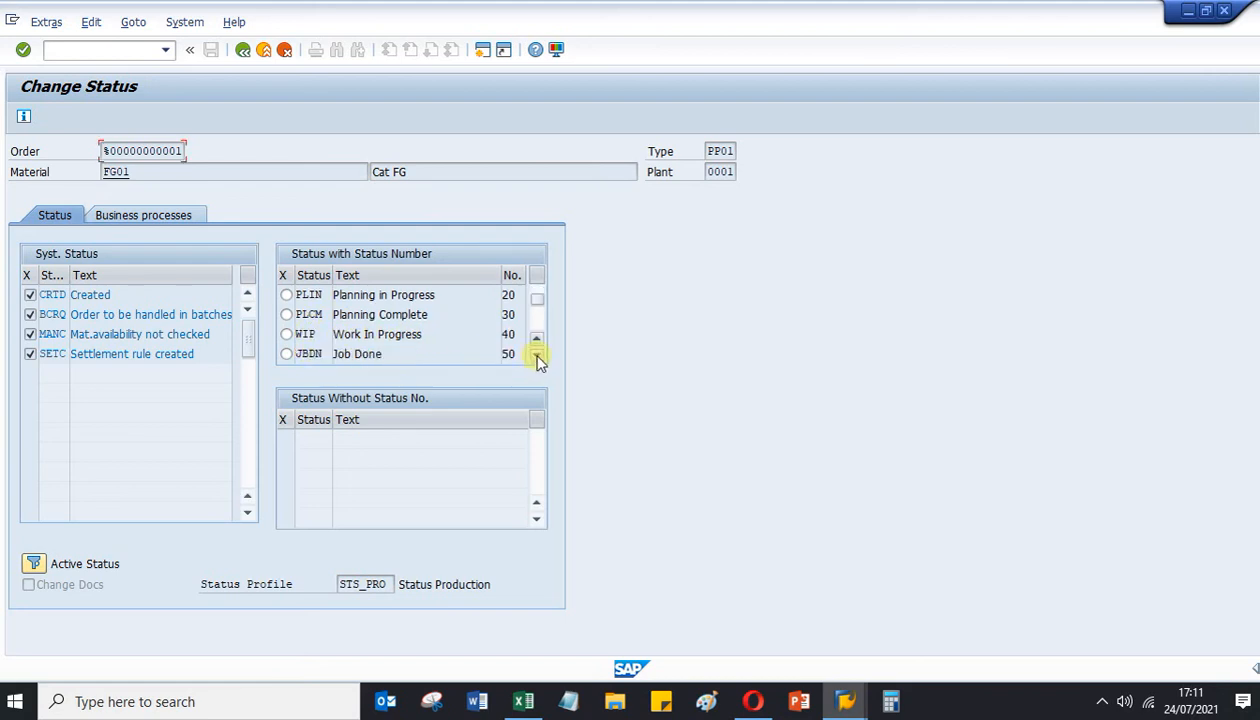
{"action": "left_click_drag", "start_coordinate": [537, 300], "coordinate": [537, 280]}
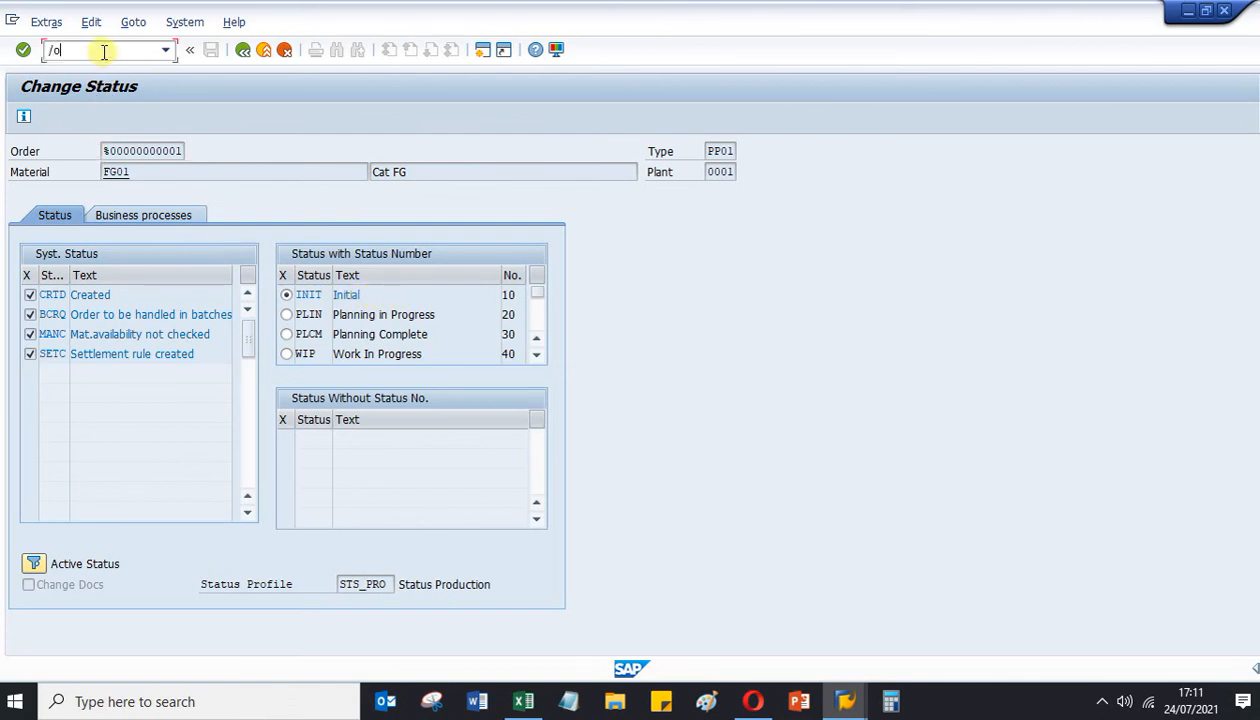
In a new session, open the Define status profile customizing activity for orders under Production, Shop Floor Control, Master Data.
{"action": "key", "text": "Return"}
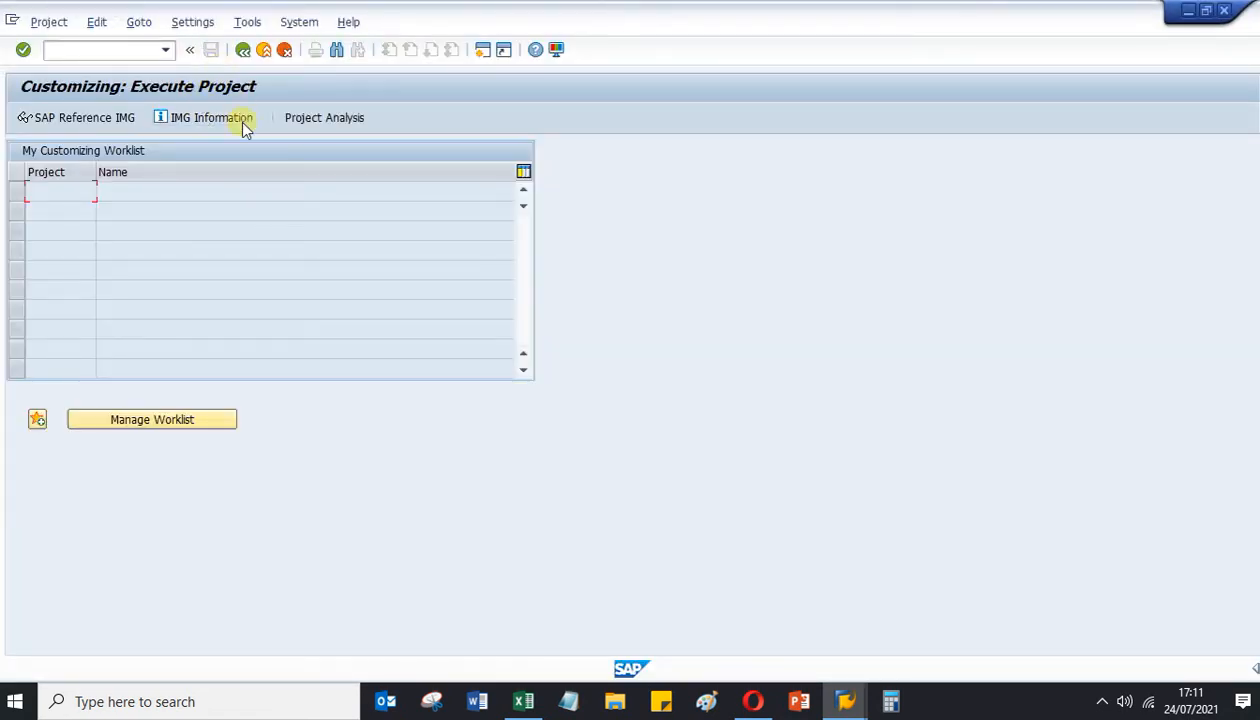
{"action": "left_click", "coordinate": [115, 118]}
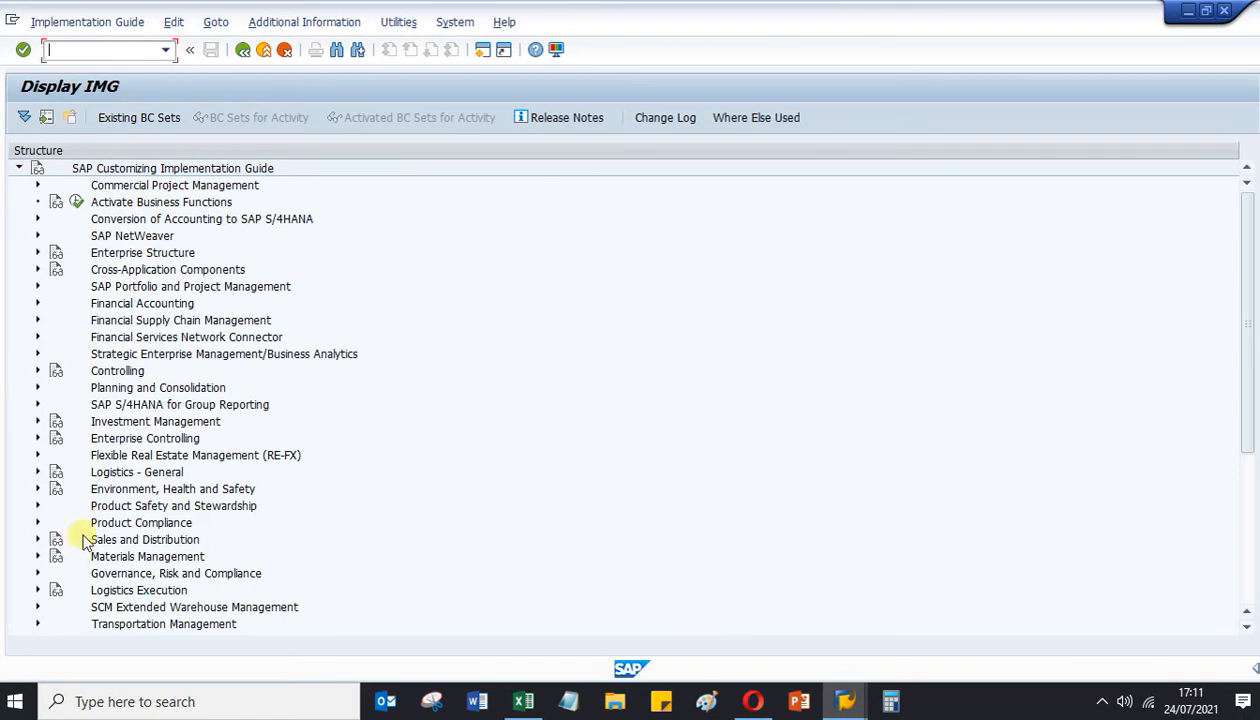
{"action": "scroll", "coordinate": [61, 455], "scroll_direction": "down", "scroll_amount": 2}
{"action": "scroll", "coordinate": [65, 450], "scroll_direction": "down", "scroll_amount": 2}
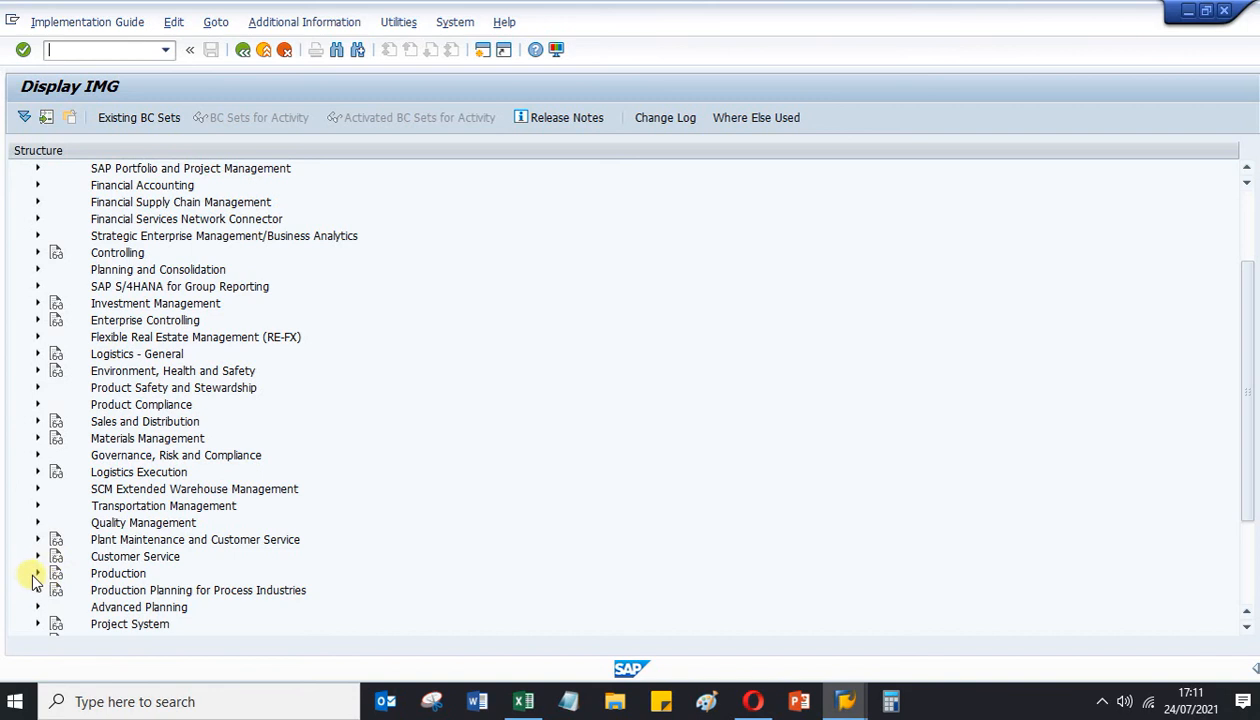
{"action": "left_click", "coordinate": [37, 573]}
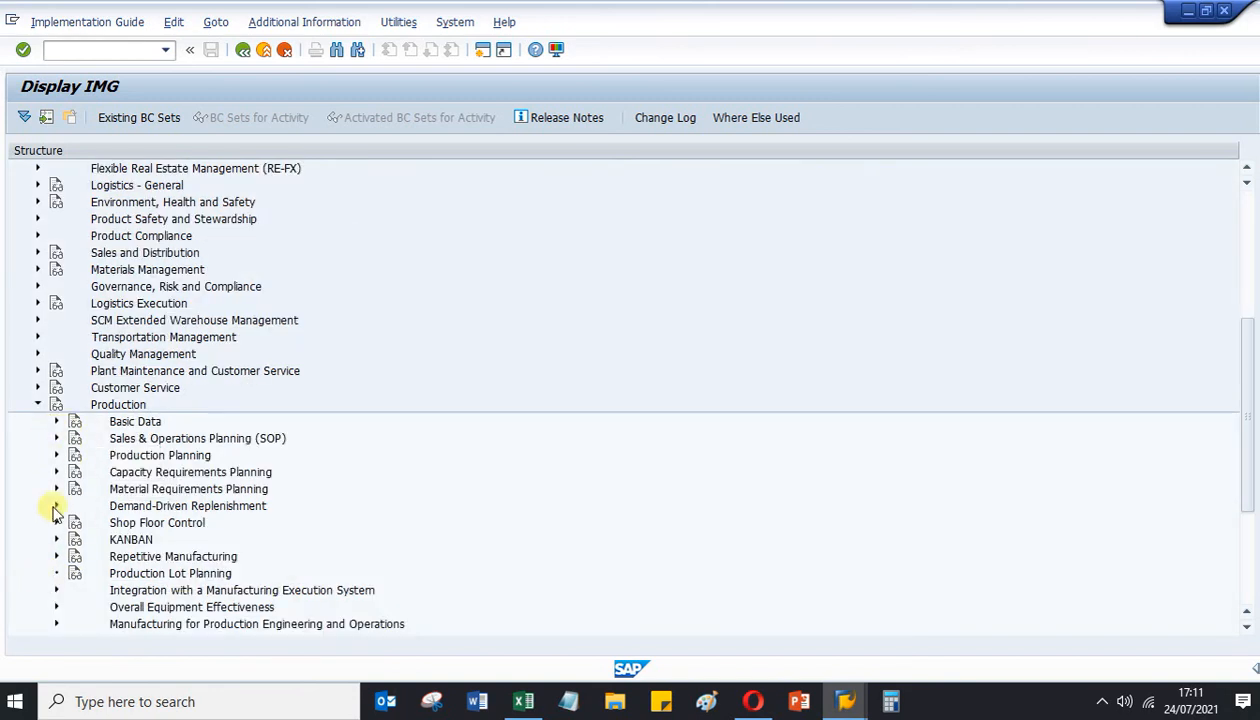
{"action": "left_click", "coordinate": [57, 523]}
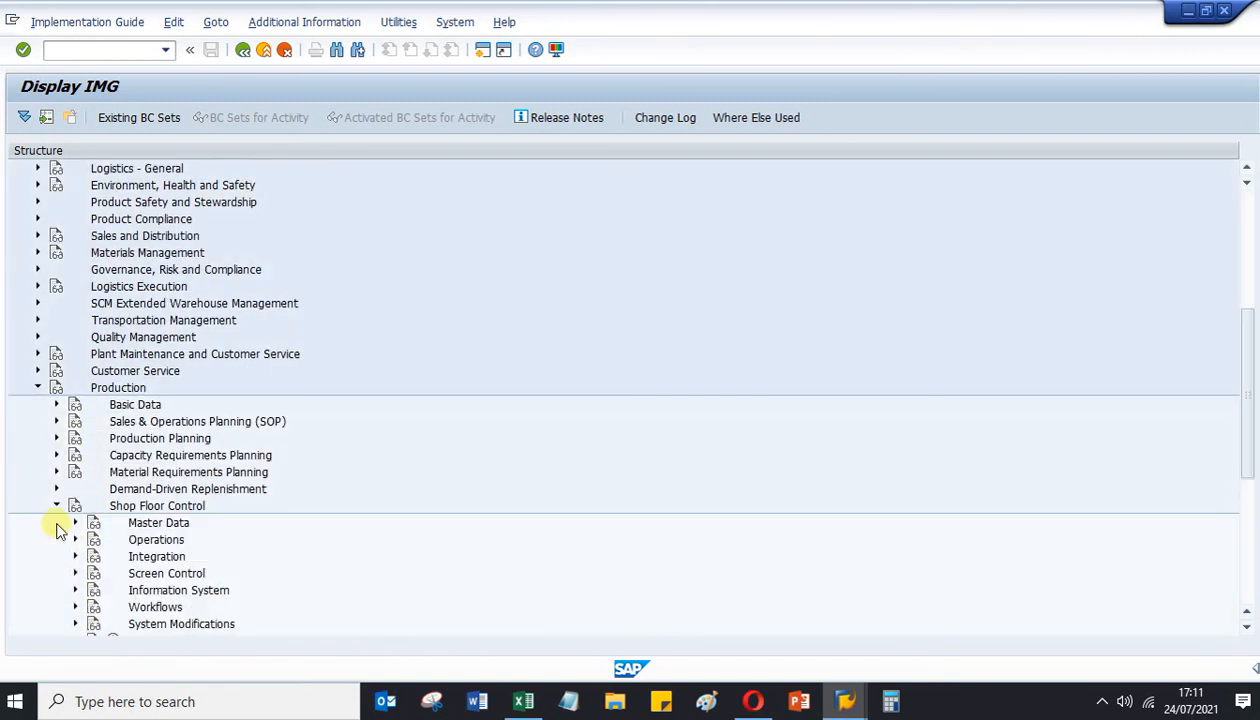
{"action": "left_click", "coordinate": [75, 523]}
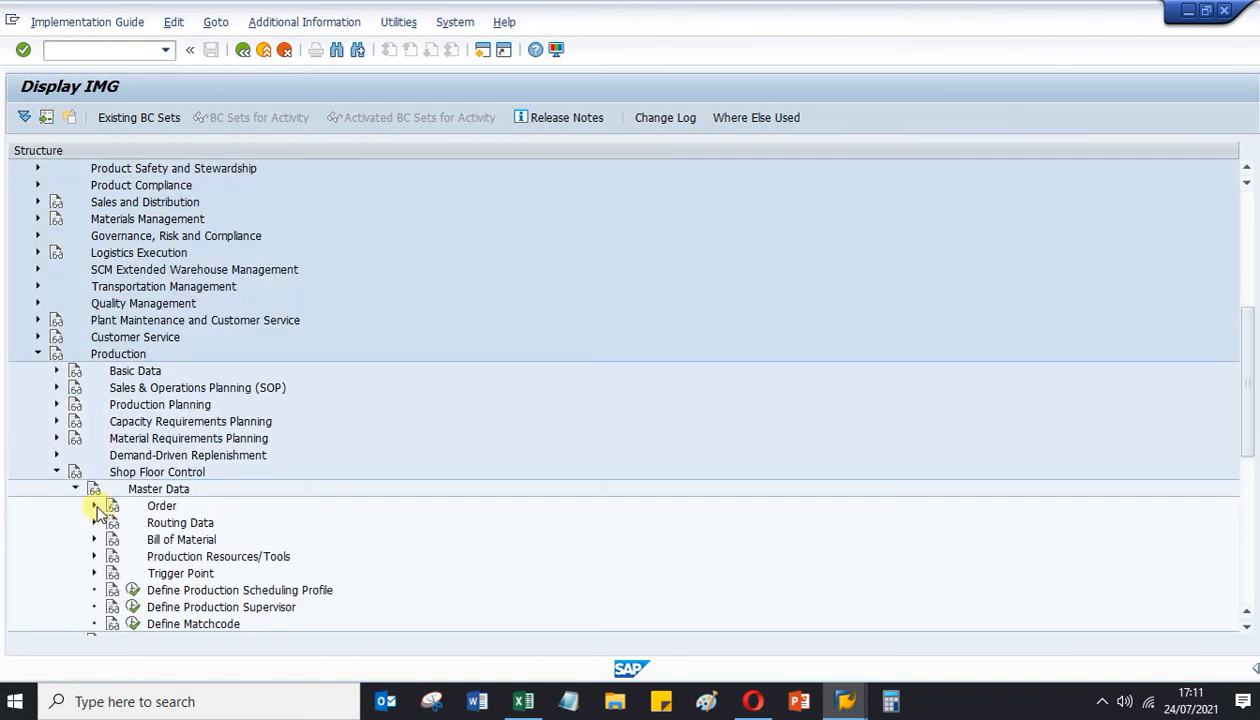
{"action": "left_click", "coordinate": [94, 506]}
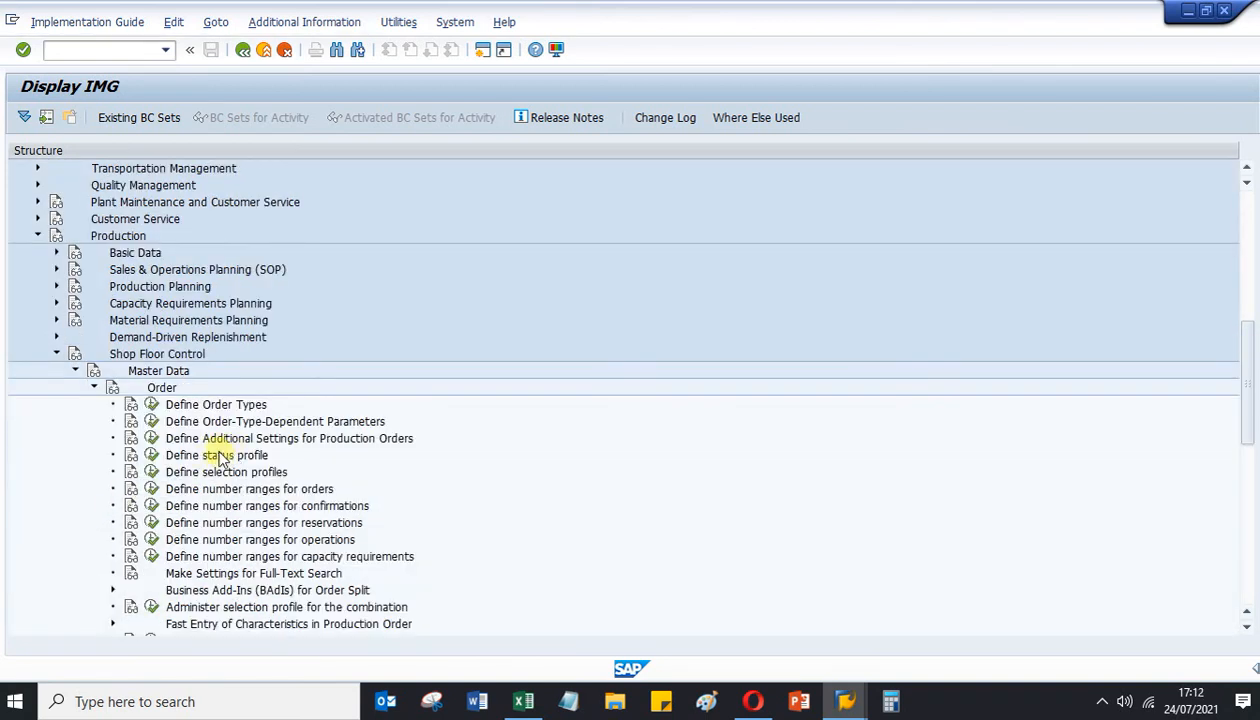
{"action": "left_click", "coordinate": [151, 455]}
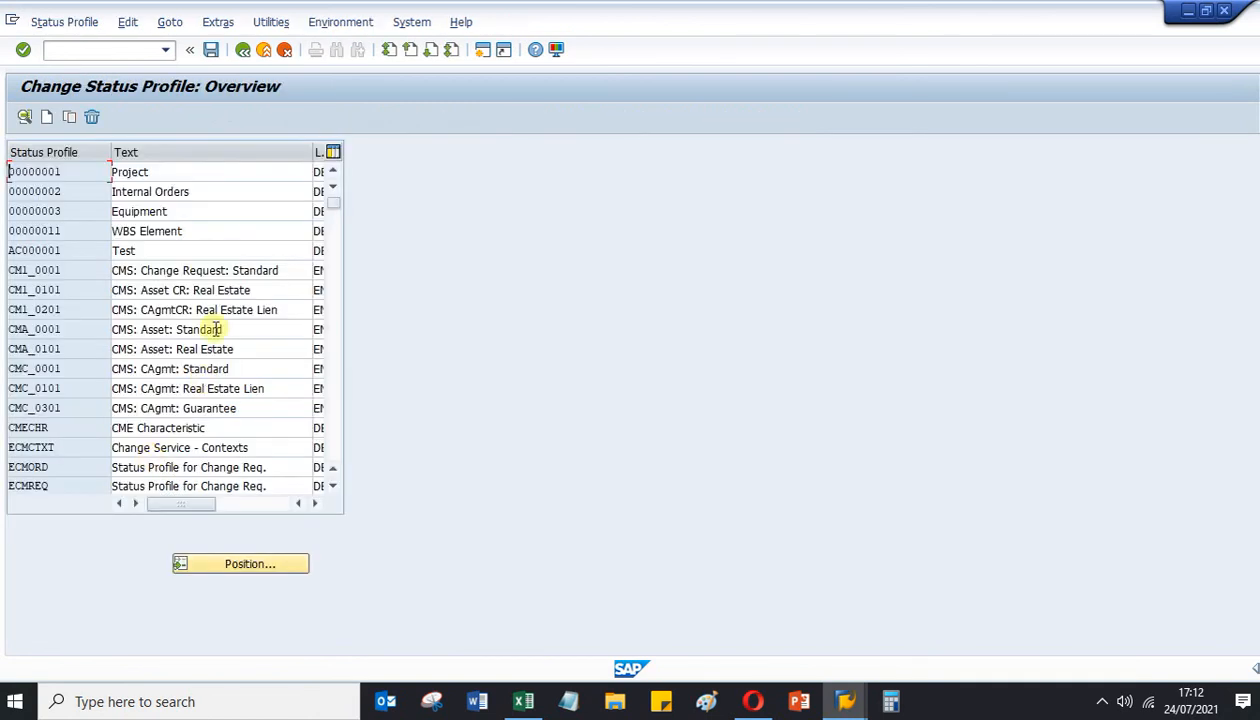
Open status profile STS_PRO and examine the transaction control of its INIT status.
{"action": "scroll", "coordinate": [39, 336], "scroll_direction": "down", "scroll_amount": 1}
{"action": "scroll", "coordinate": [43, 346], "scroll_direction": "down", "scroll_amount": 4}
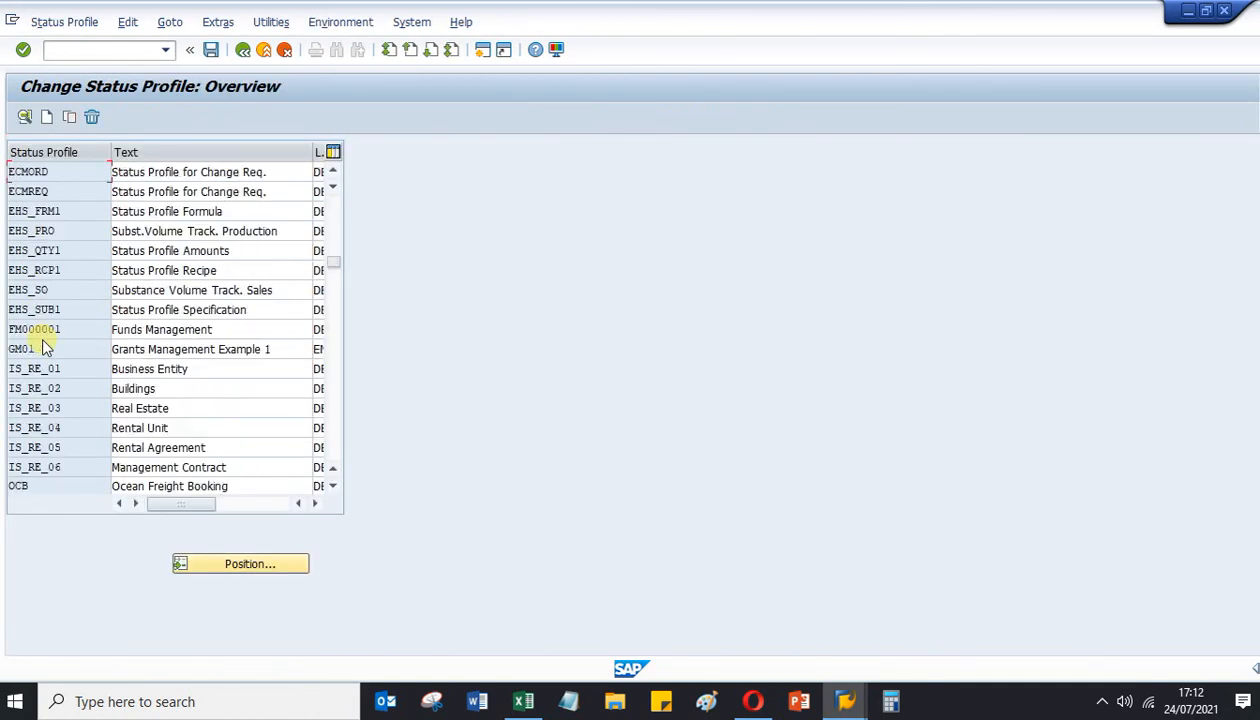
{"action": "scroll", "coordinate": [49, 344], "scroll_direction": "down", "scroll_amount": 2}
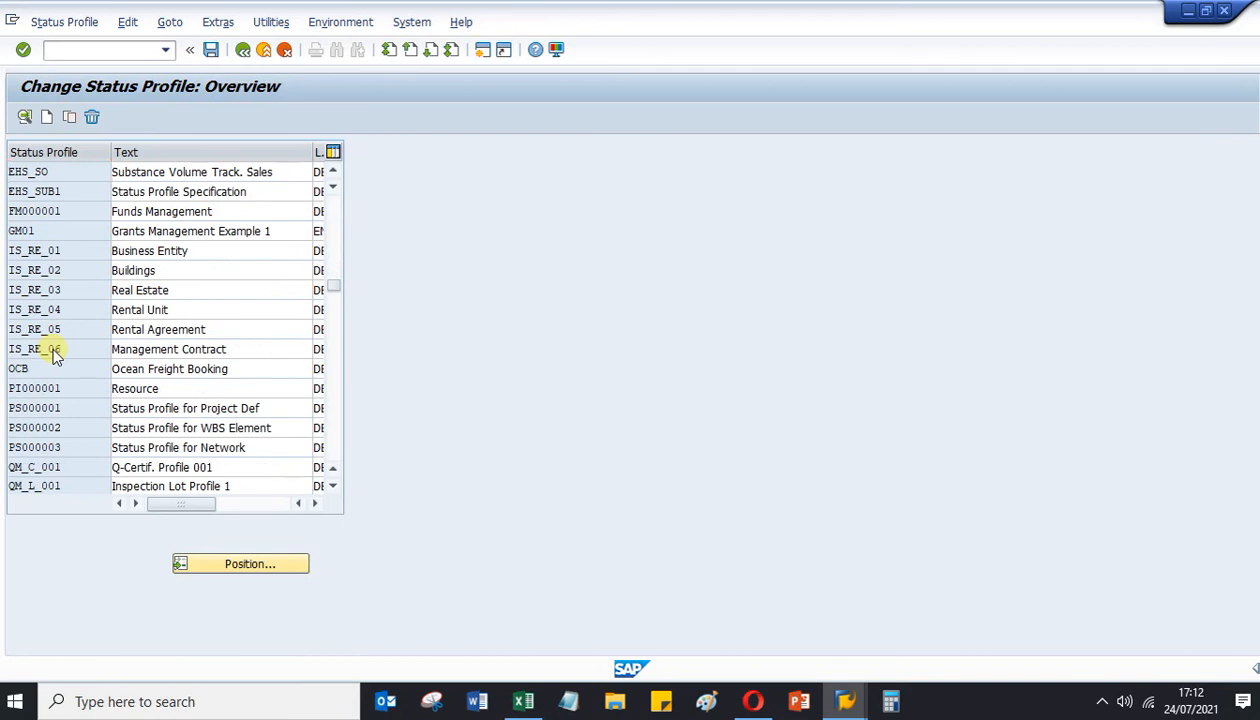
{"action": "scroll", "coordinate": [50, 360], "scroll_direction": "down", "scroll_amount": 3}
{"action": "scroll", "coordinate": [50, 368], "scroll_direction": "down", "scroll_amount": 2}
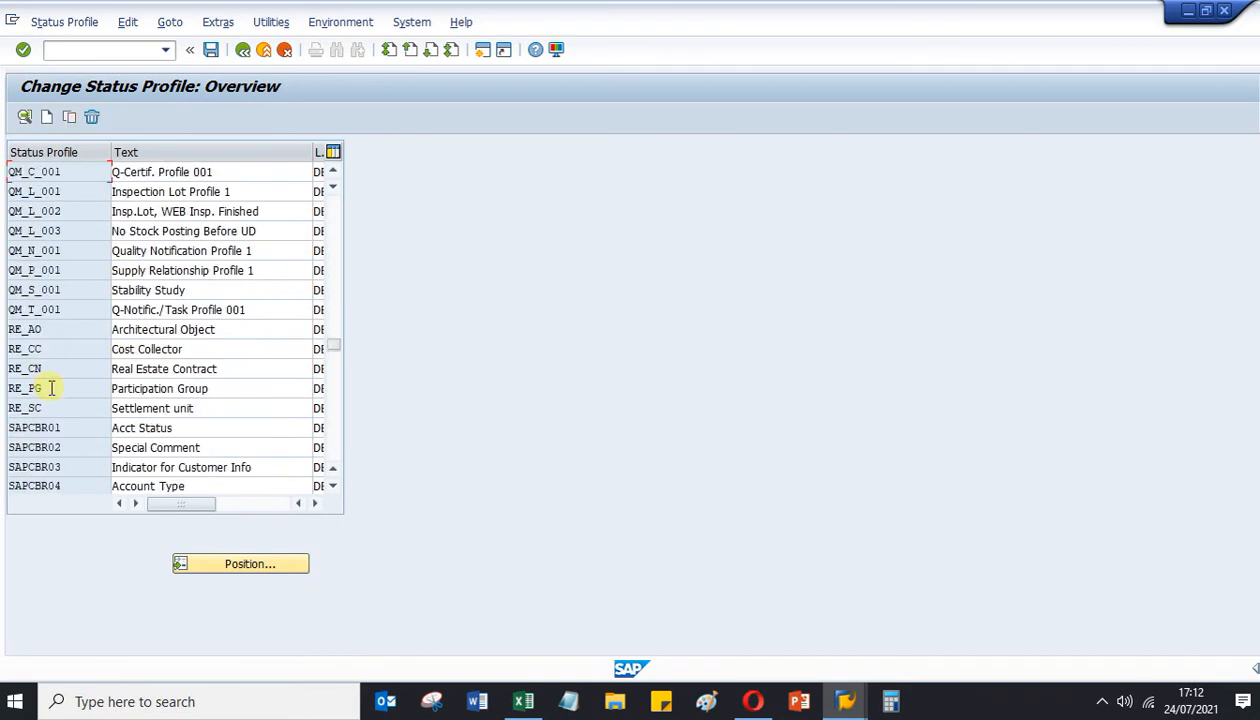
{"action": "scroll", "coordinate": [57, 427], "scroll_direction": "down", "scroll_amount": 3}
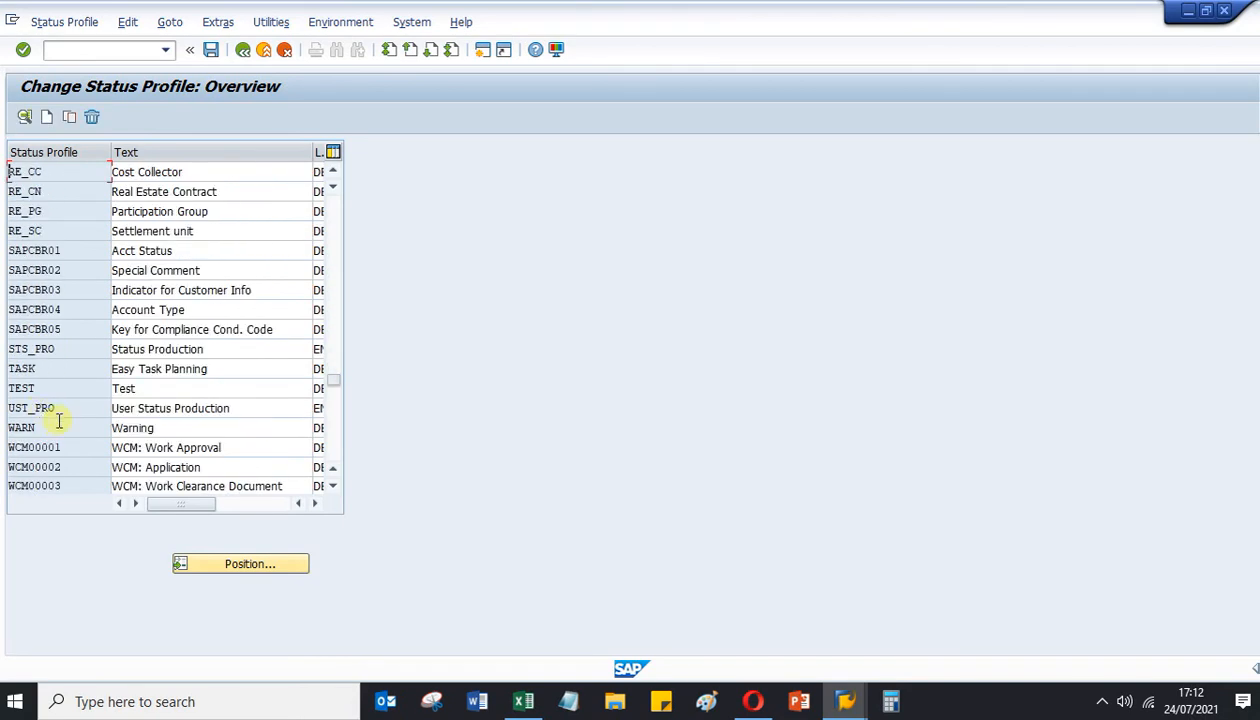
{"action": "double_click", "coordinate": [33, 349]}
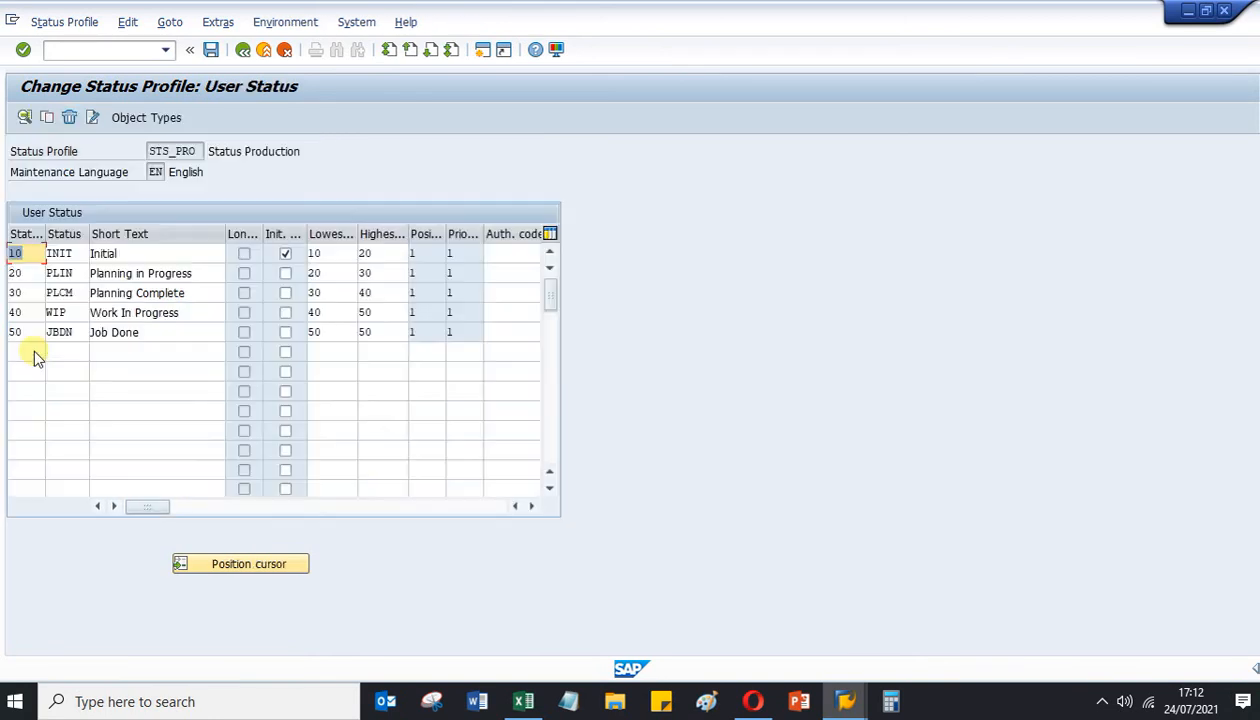
{"action": "left_click", "coordinate": [202, 254]}
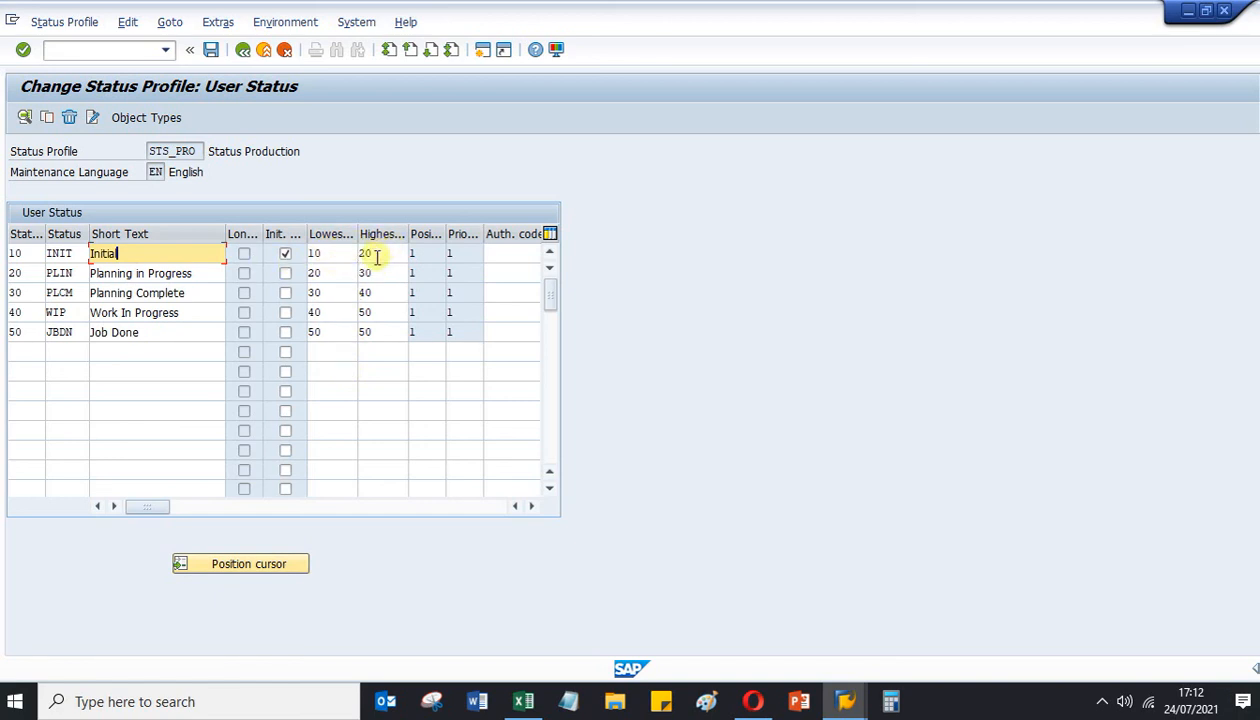
{"action": "double_click", "coordinate": [35, 252]}
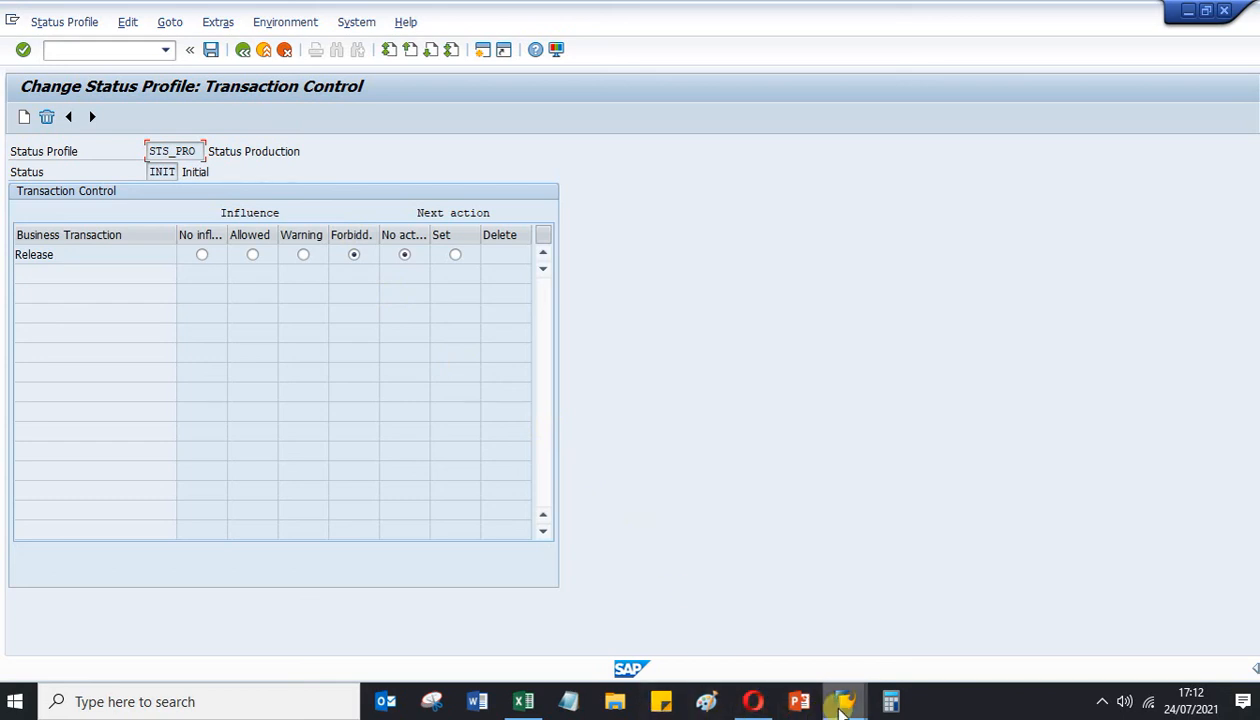
Return to the order's status session, set the user status to PLIN Planning in Progress, and release the order.
{"action": "left_click", "coordinate": [843, 703]}
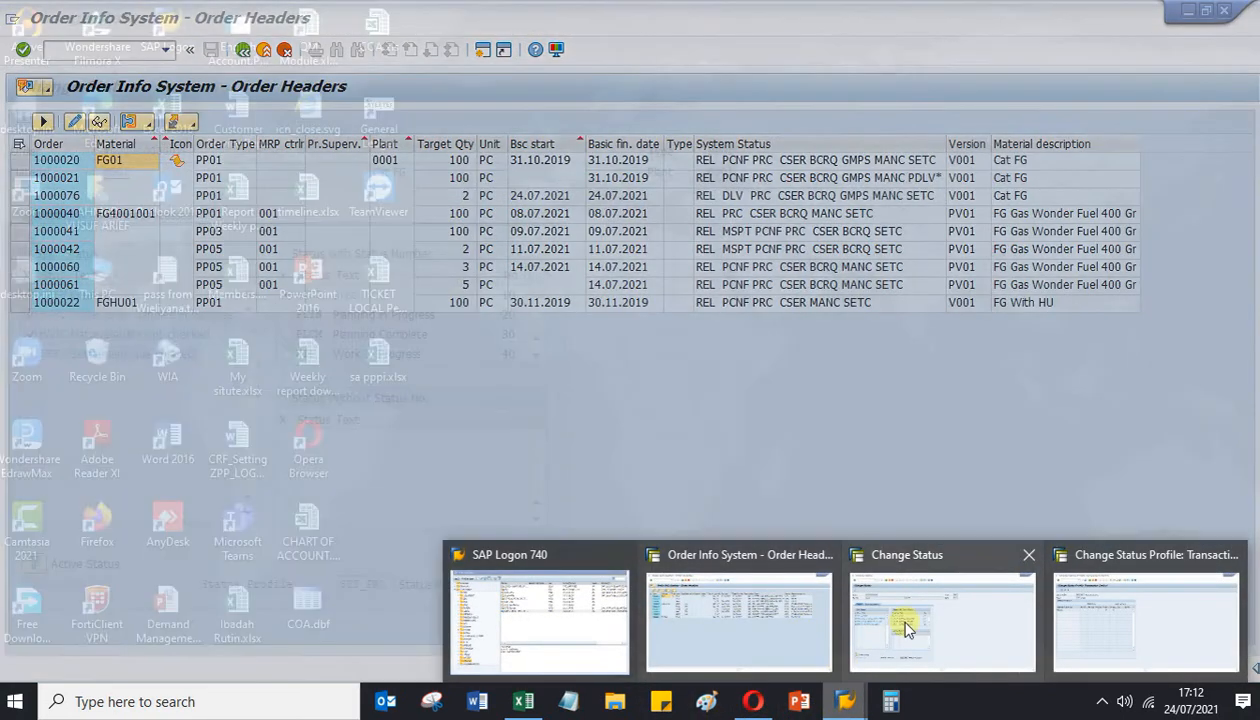
{"action": "left_click", "coordinate": [900, 617]}
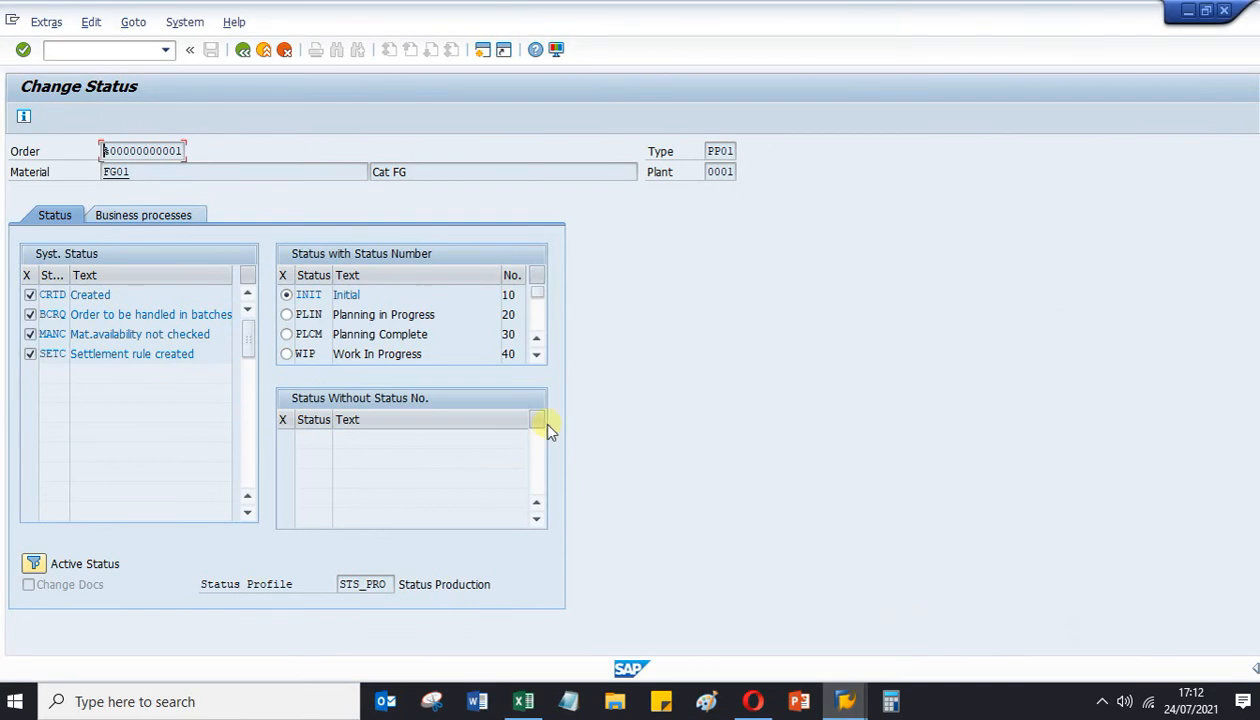
{"action": "left_click", "coordinate": [288, 315]}
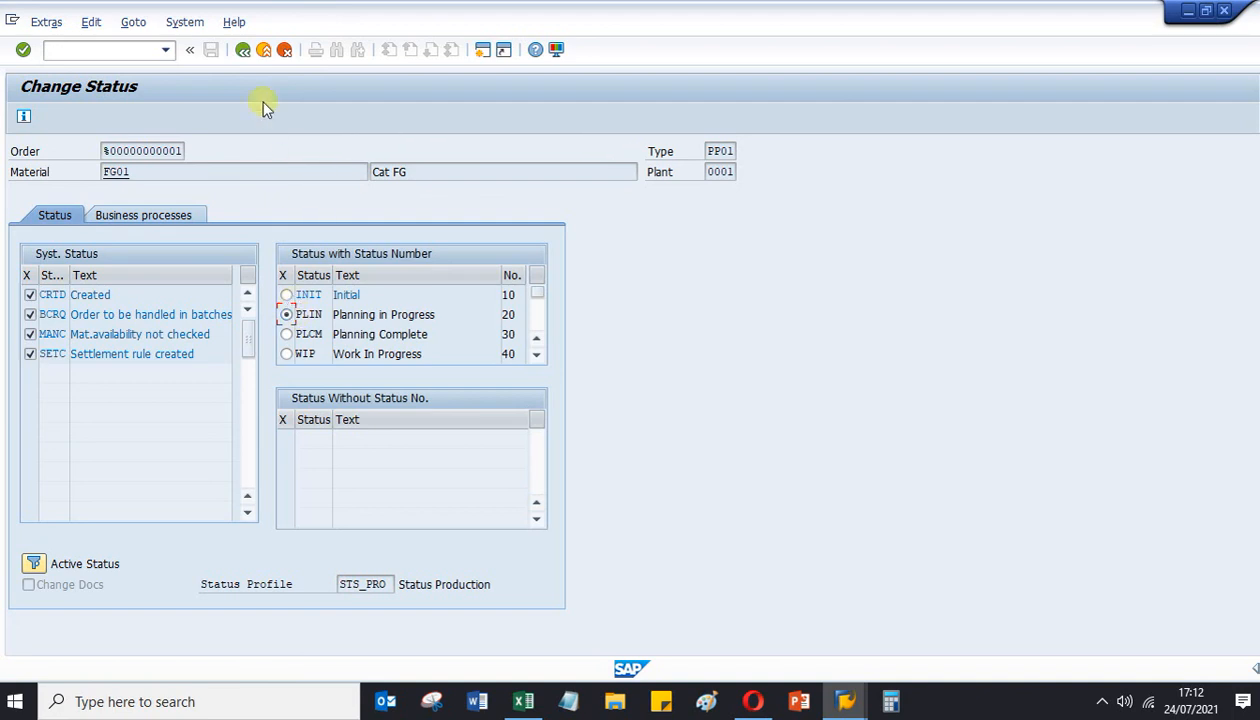
{"action": "left_click", "coordinate": [242, 49]}
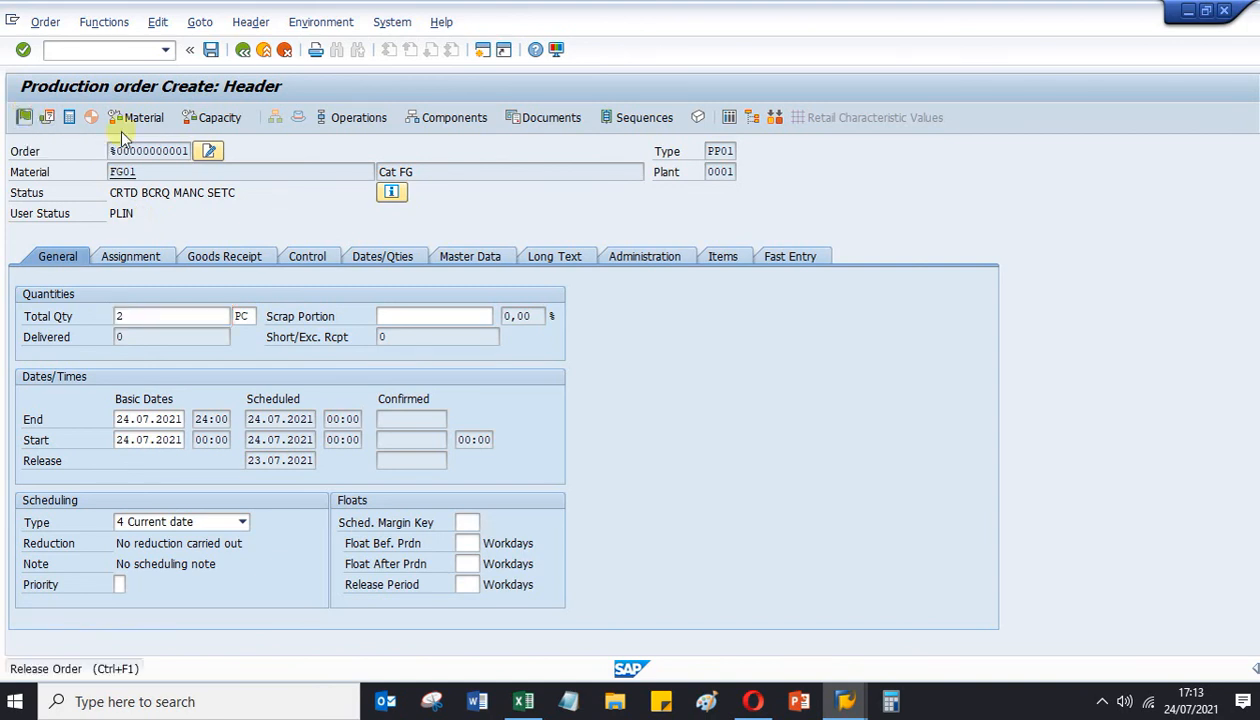
{"action": "key", "text": "ctrl+F1"}
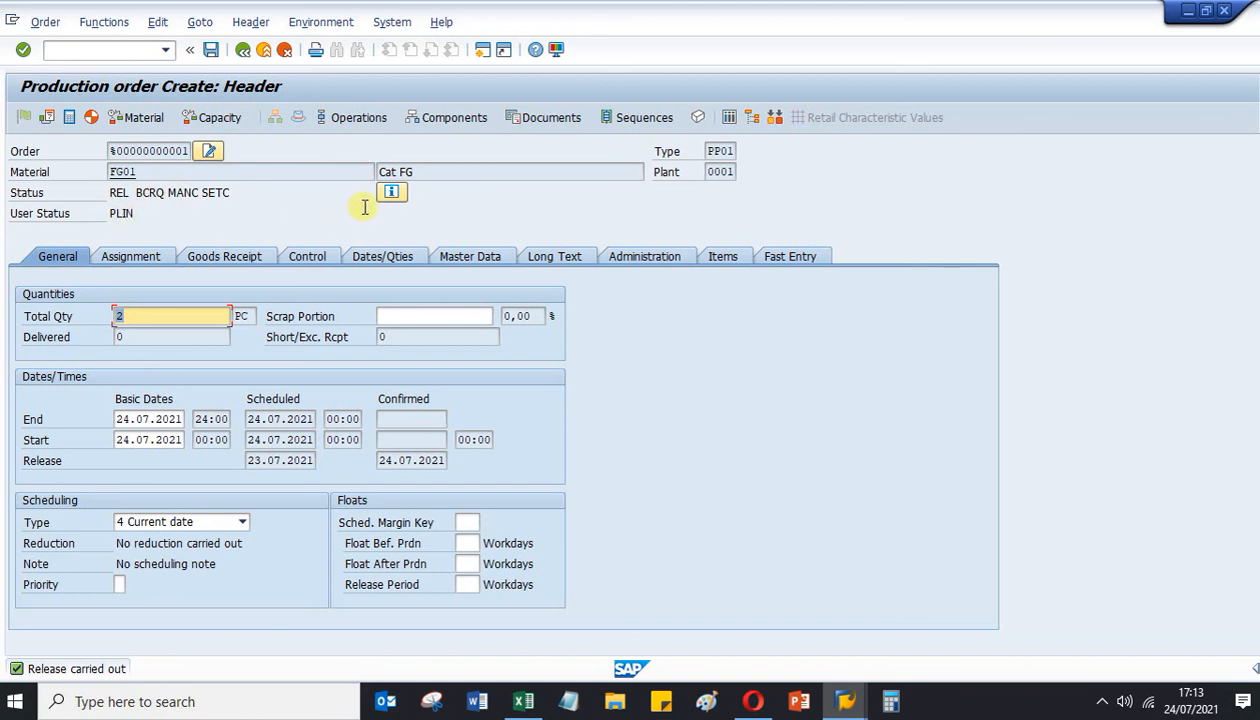
Set the released order's user status to PLCM Planning Complete and save the production order.
{"action": "left_click", "coordinate": [391, 191]}
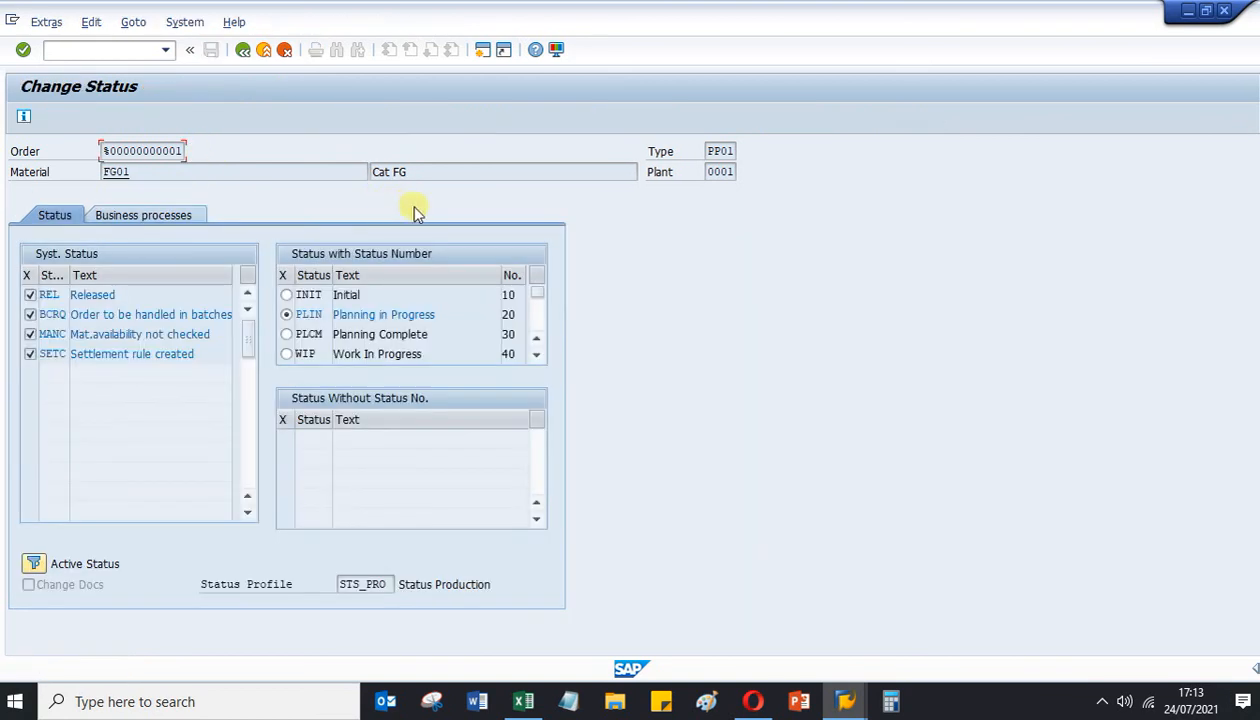
{"action": "left_click", "coordinate": [287, 314]}
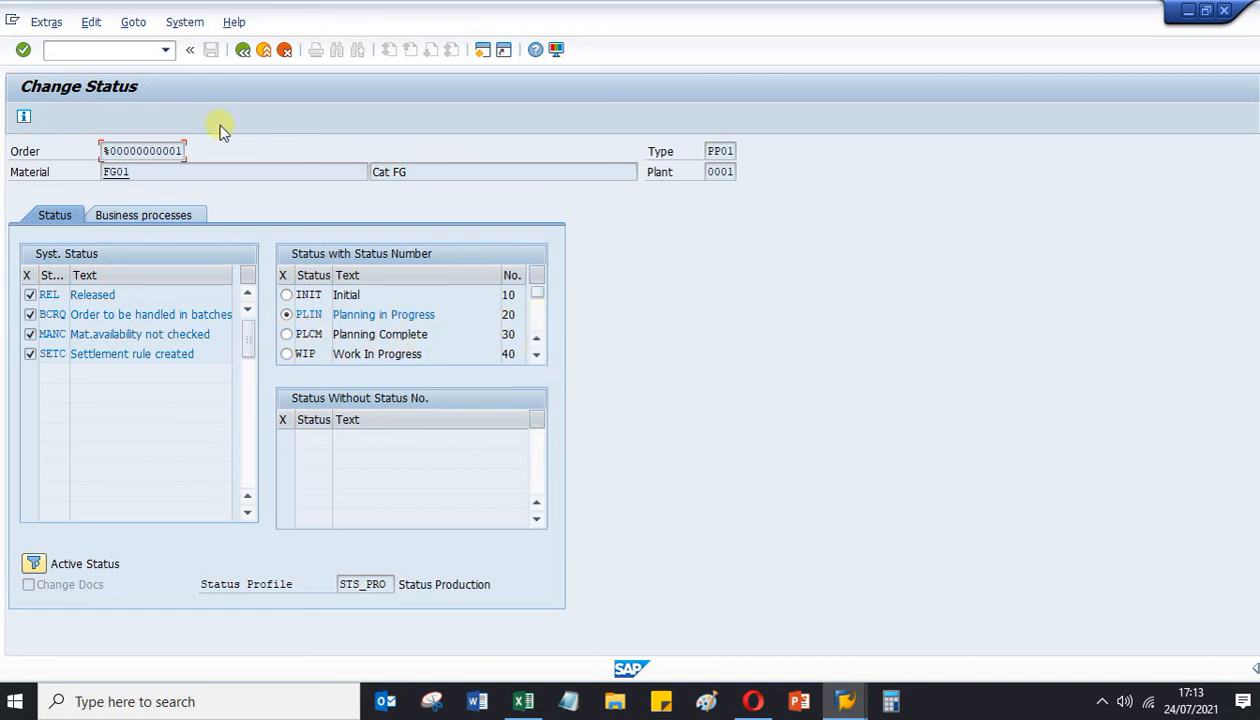
{"action": "left_click", "coordinate": [287, 335]}
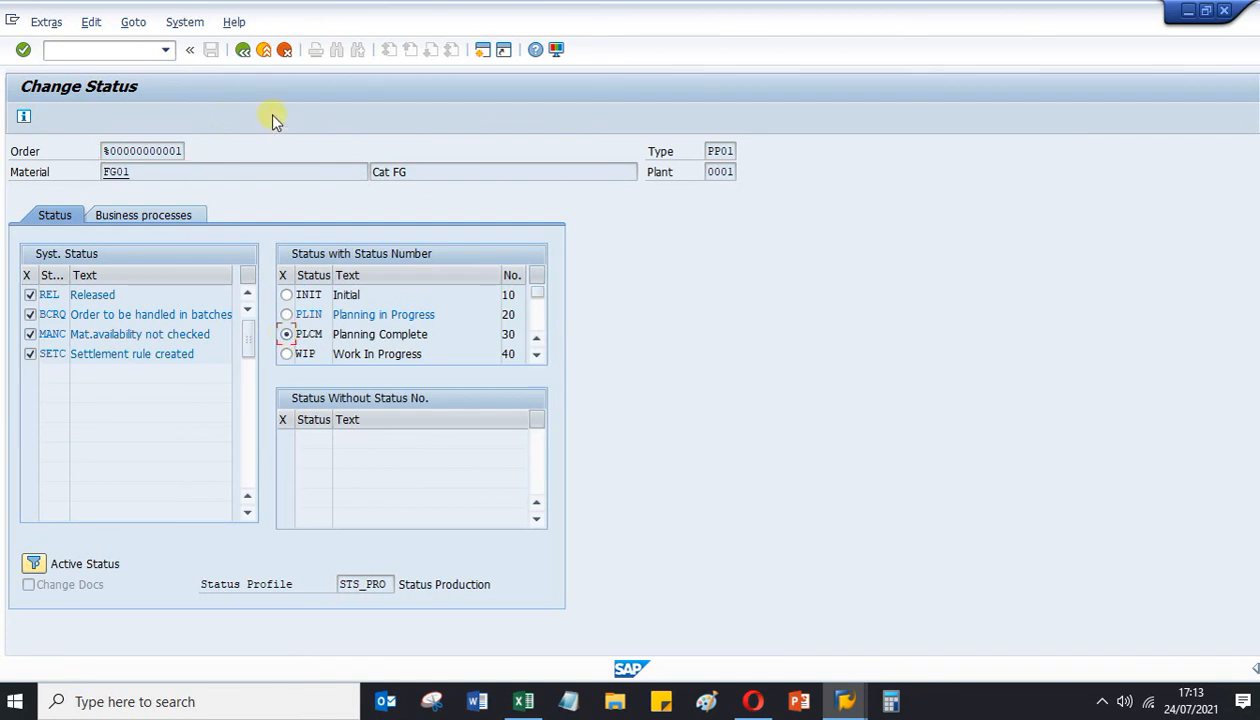
{"action": "left_click", "coordinate": [243, 51]}
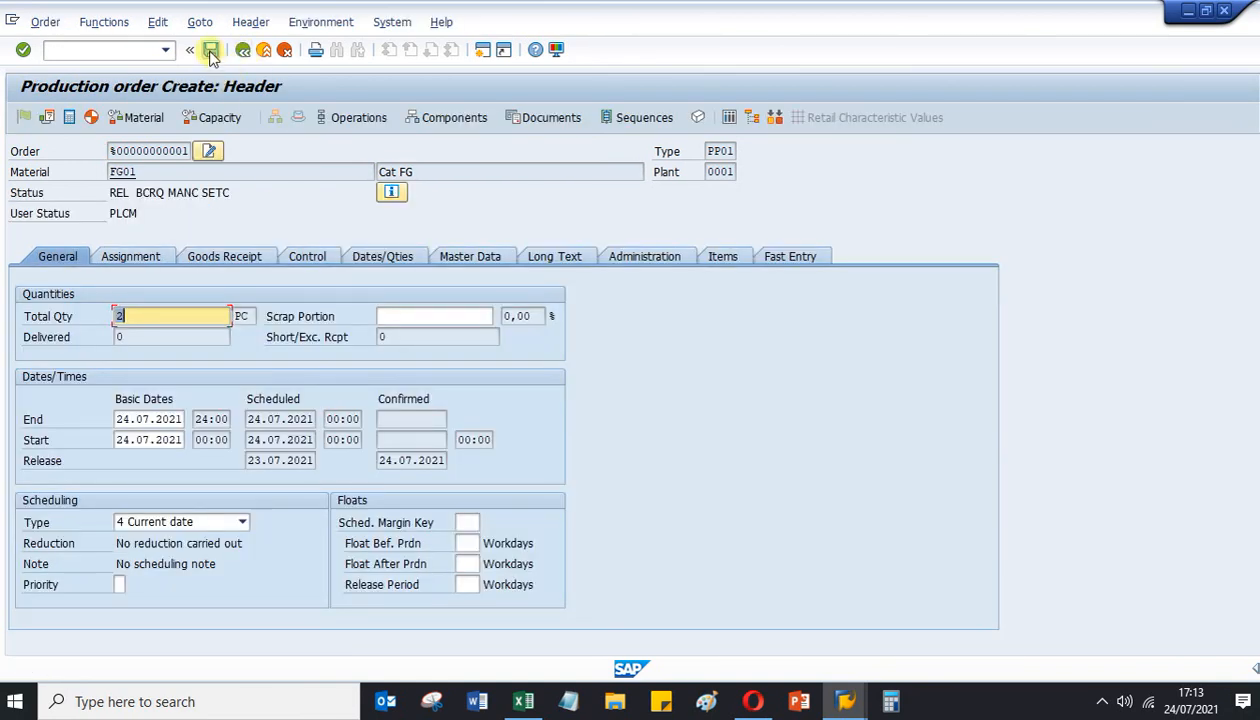
{"action": "left_click", "coordinate": [211, 52]}
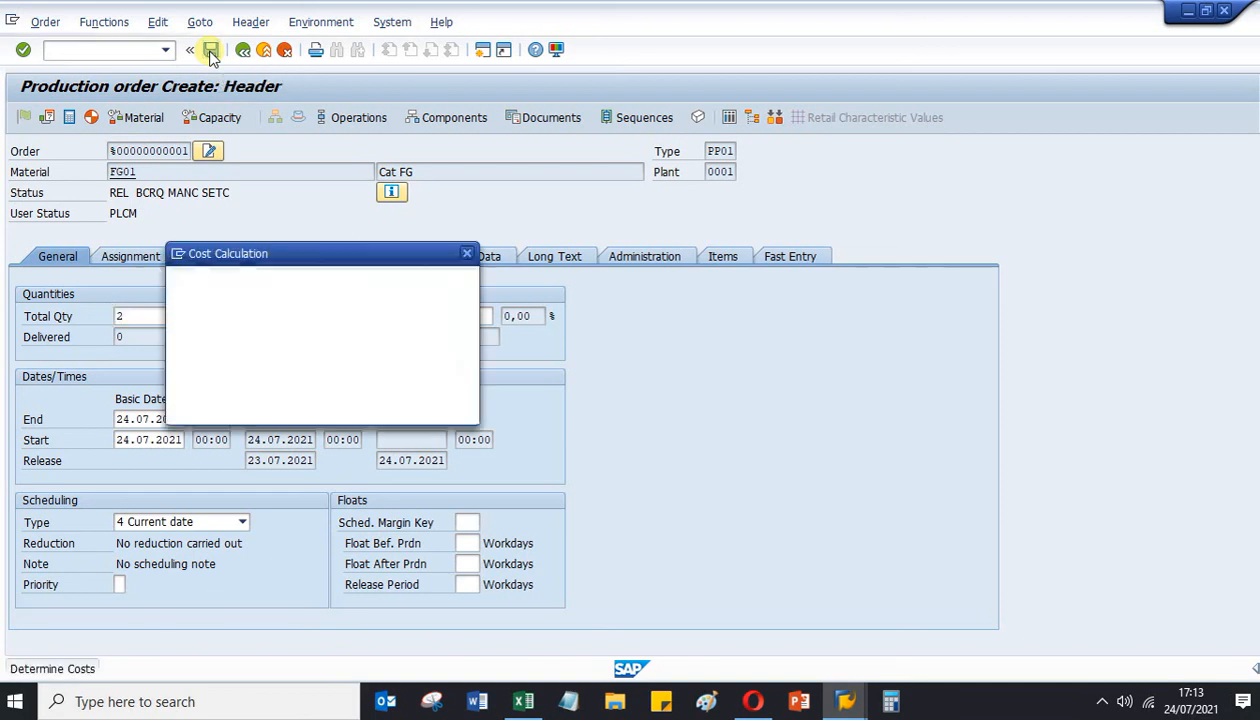
Open the newly saved production order in change mode.
{"action": "left_click", "coordinate": [247, 408]}
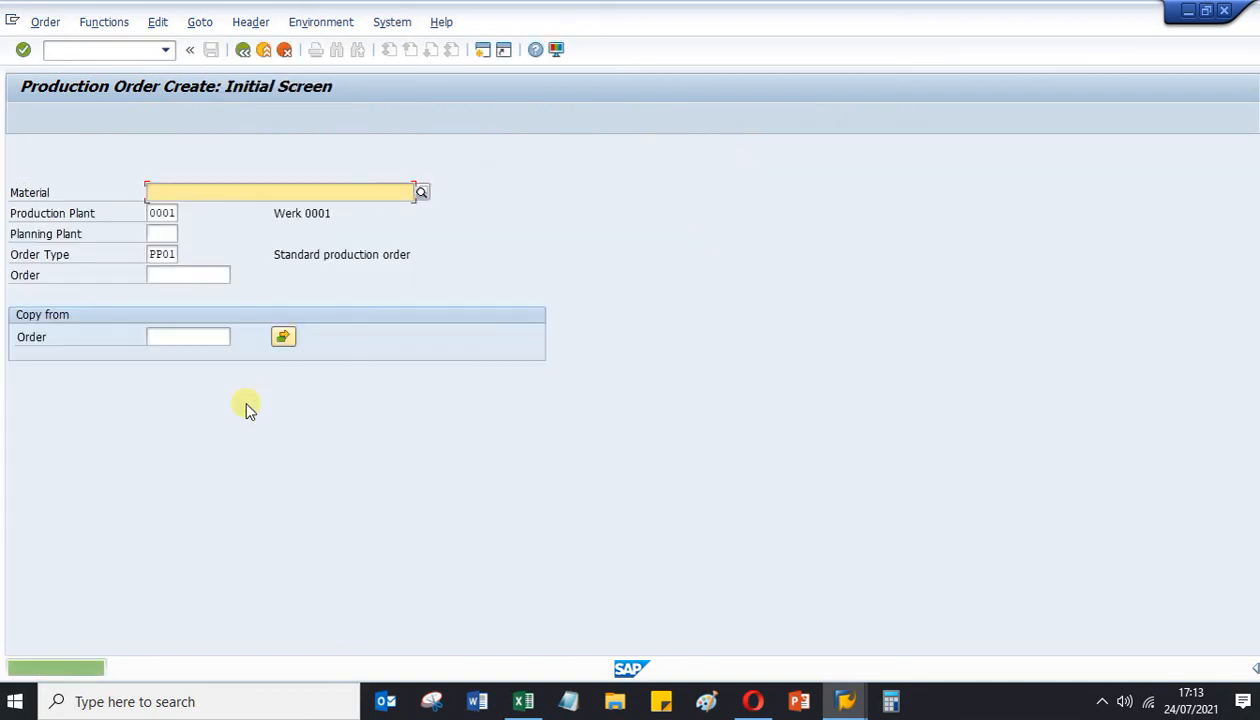
{"action": "left_click", "coordinate": [45, 21]}
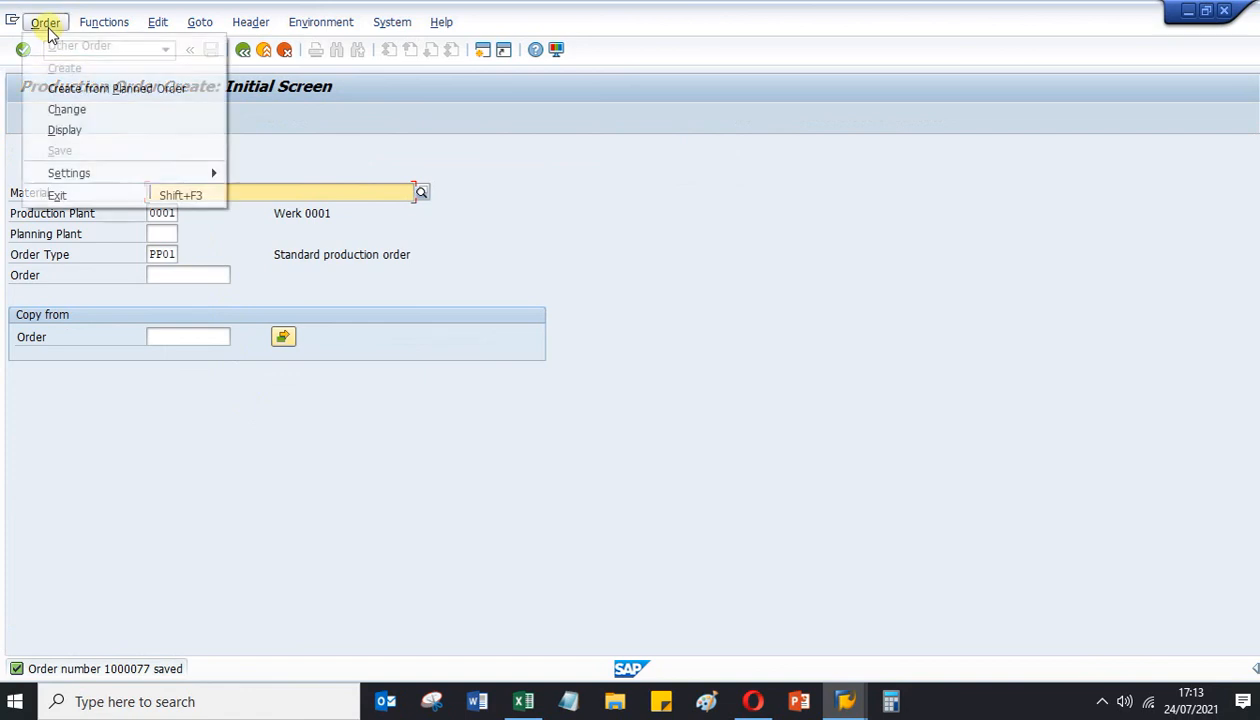
{"action": "left_click", "coordinate": [67, 107]}
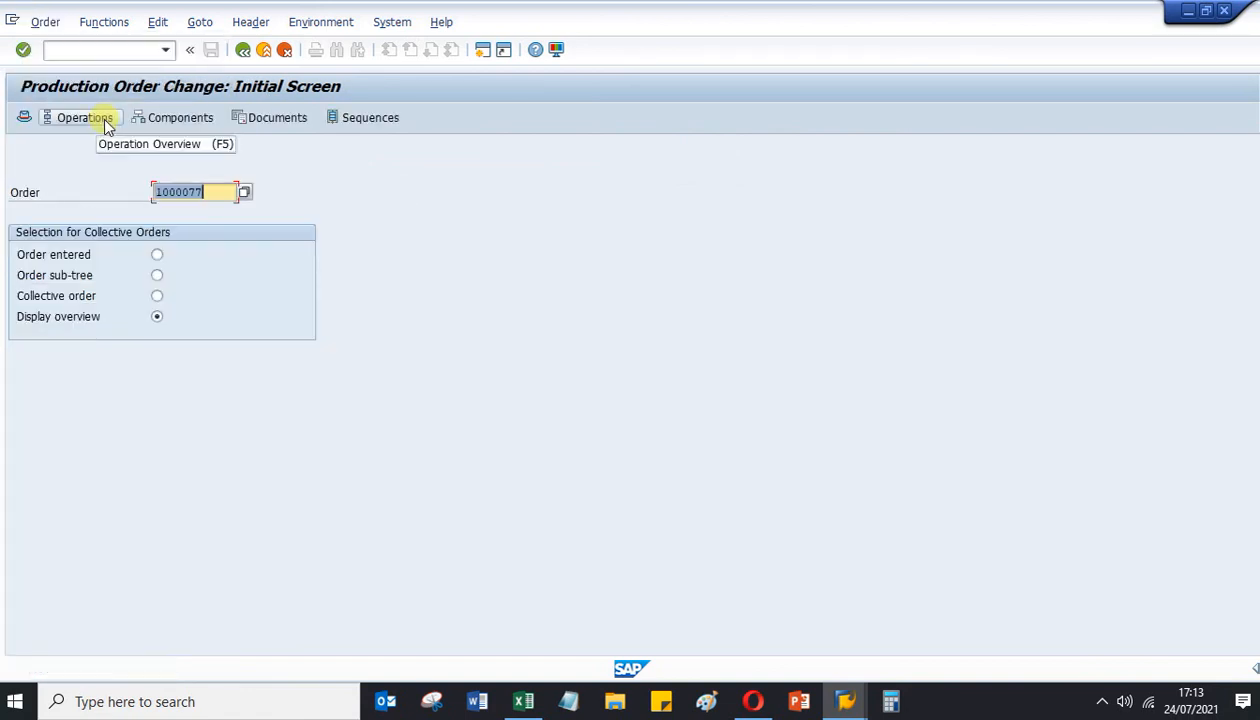
{"action": "key", "text": "Return"}
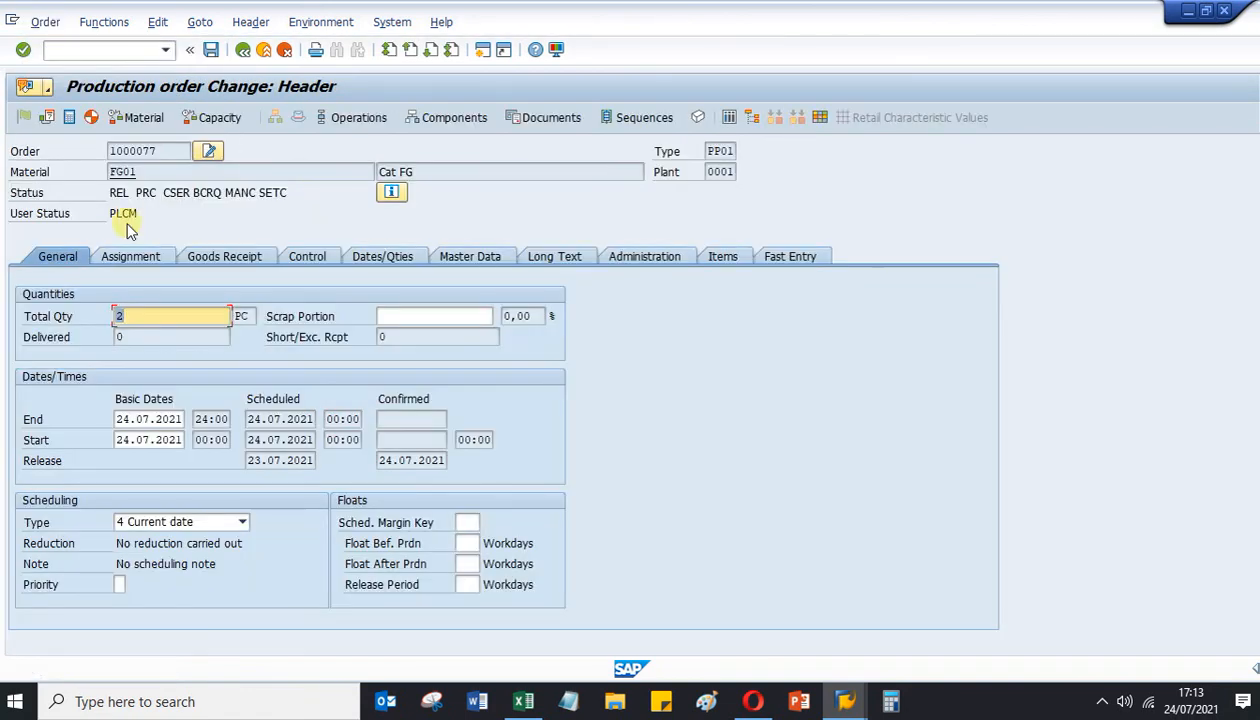
Try to return the order's user status to PLIN Planning in Progress, and set it to WIP Work In Progress instead.
{"action": "left_click", "coordinate": [390, 192]}
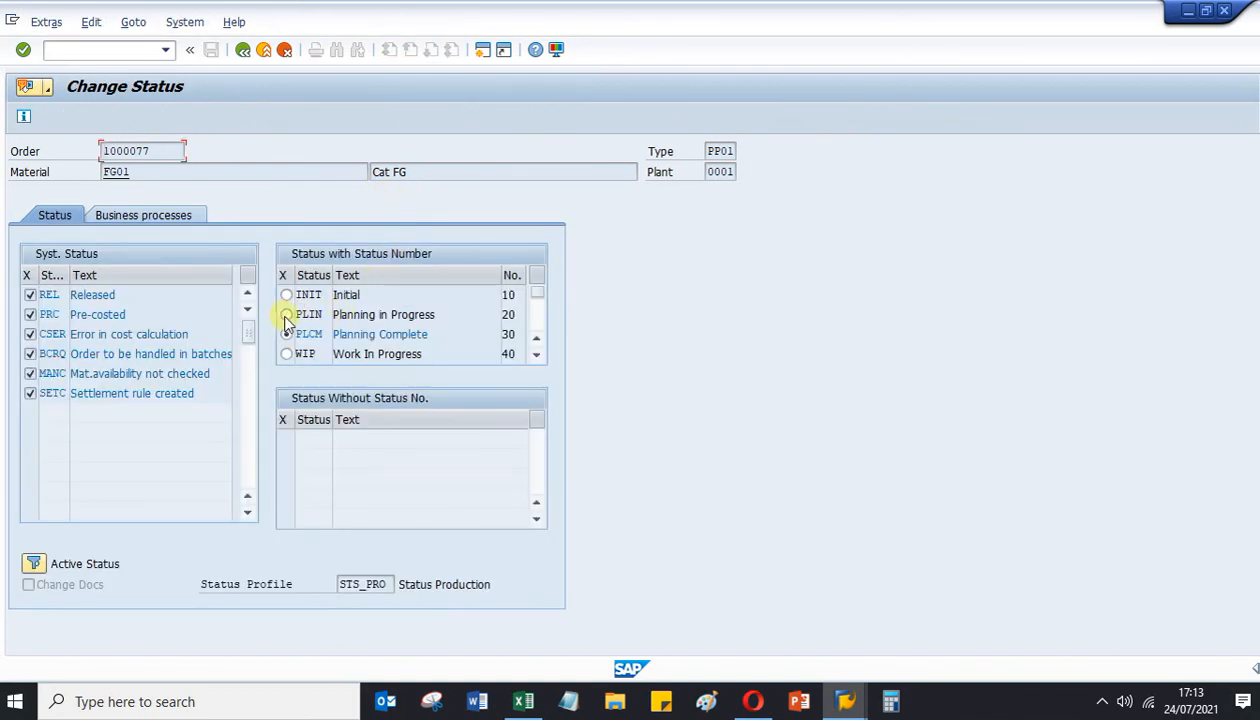
{"action": "left_click", "coordinate": [285, 314]}
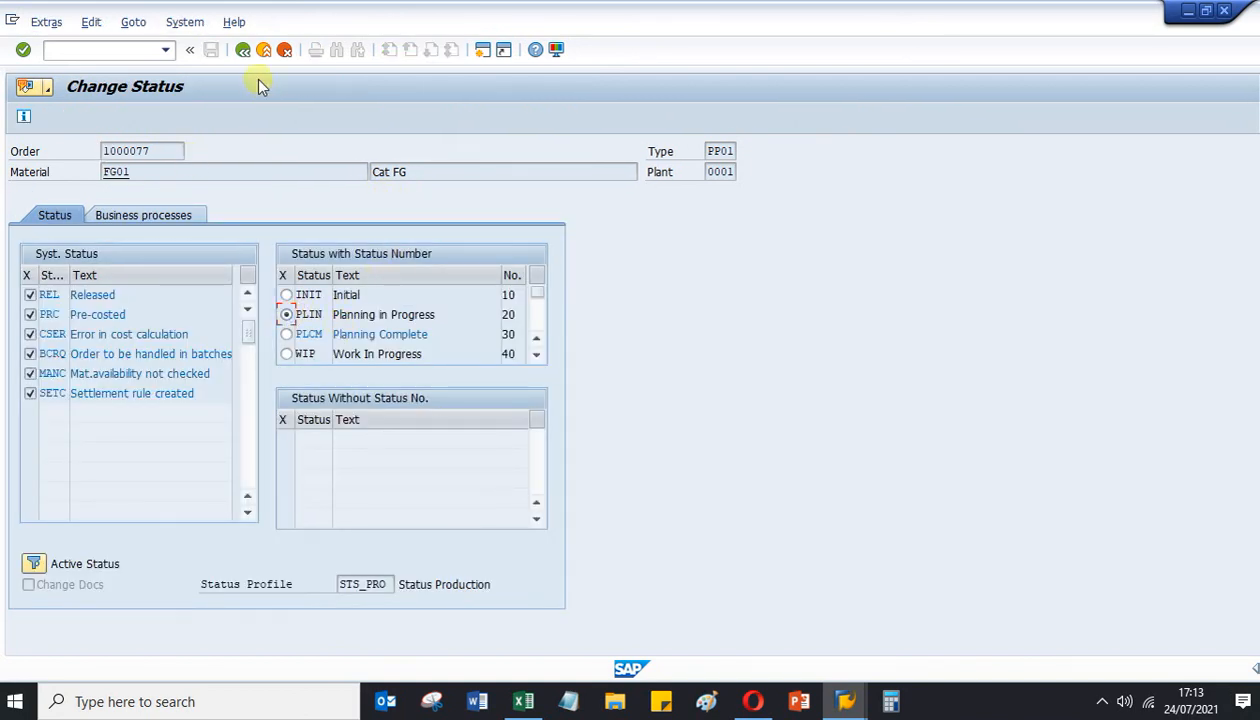
{"action": "left_click", "coordinate": [240, 52]}
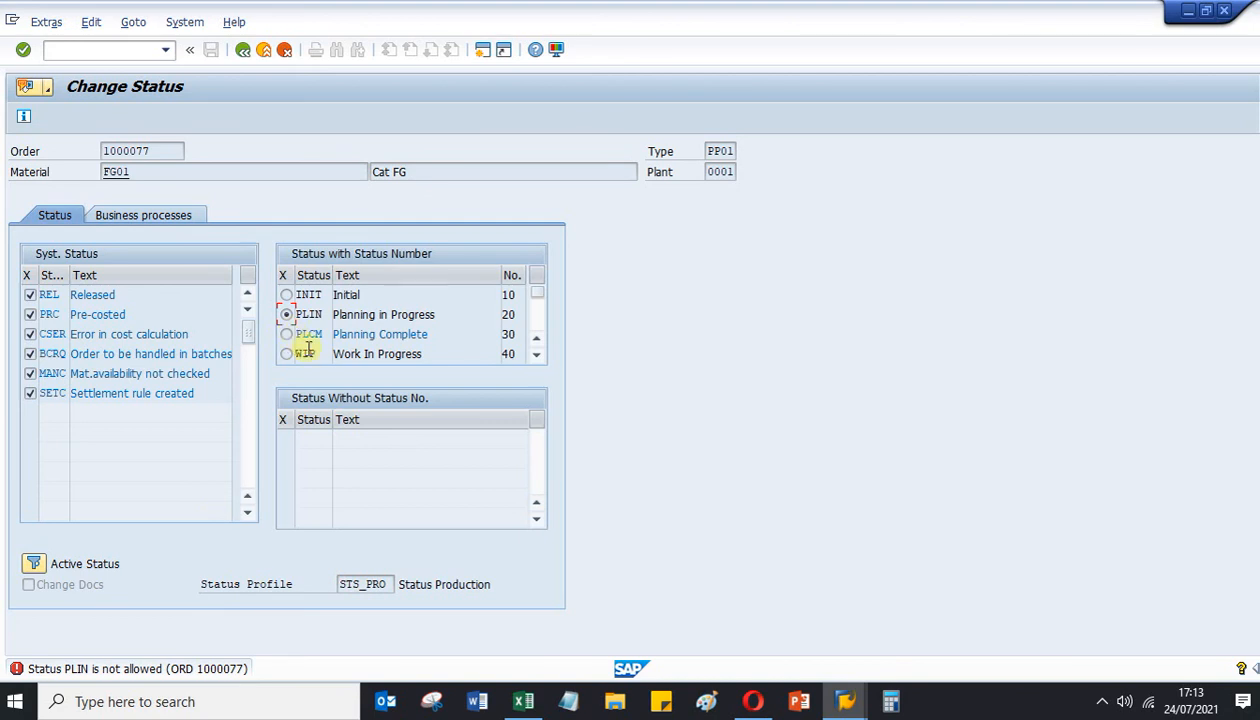
{"action": "left_click", "coordinate": [242, 51]}
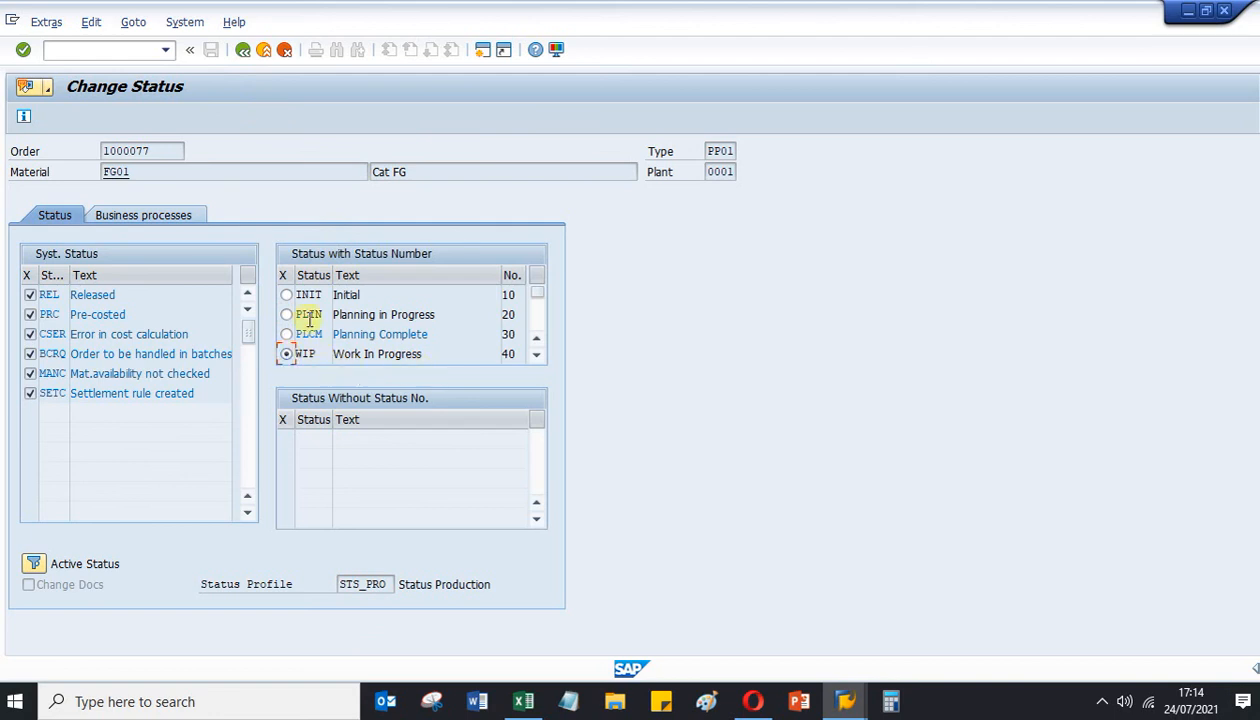
{"action": "left_click", "coordinate": [242, 51]}
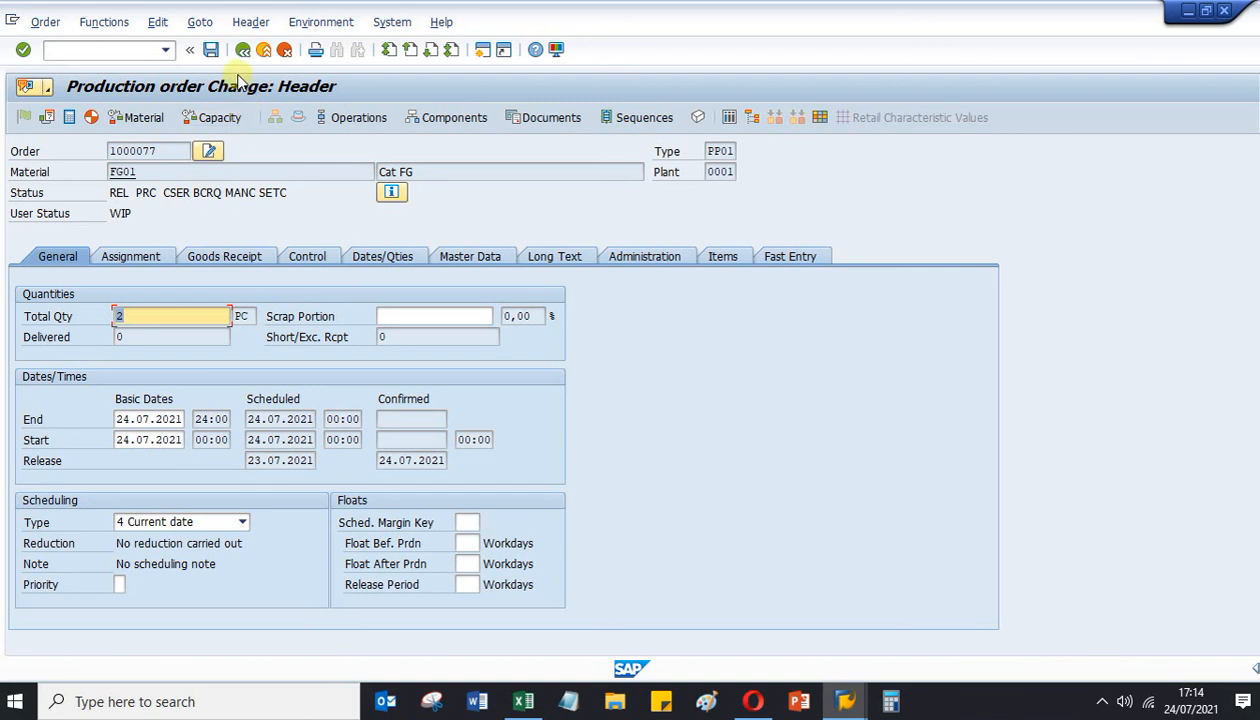
Set the order's user status to JBDN Job Done and save the order, reopening it in change mode.
{"action": "left_click", "coordinate": [392, 192]}
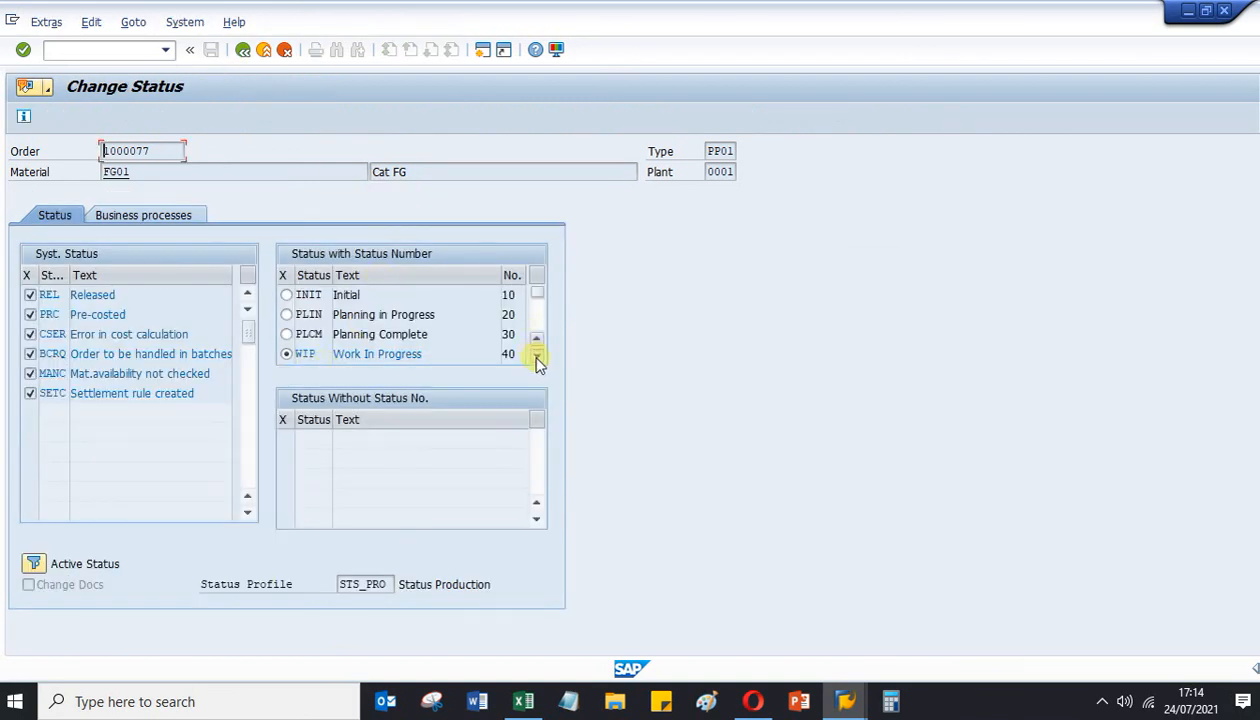
{"action": "double_click", "coordinate": [537, 357]}
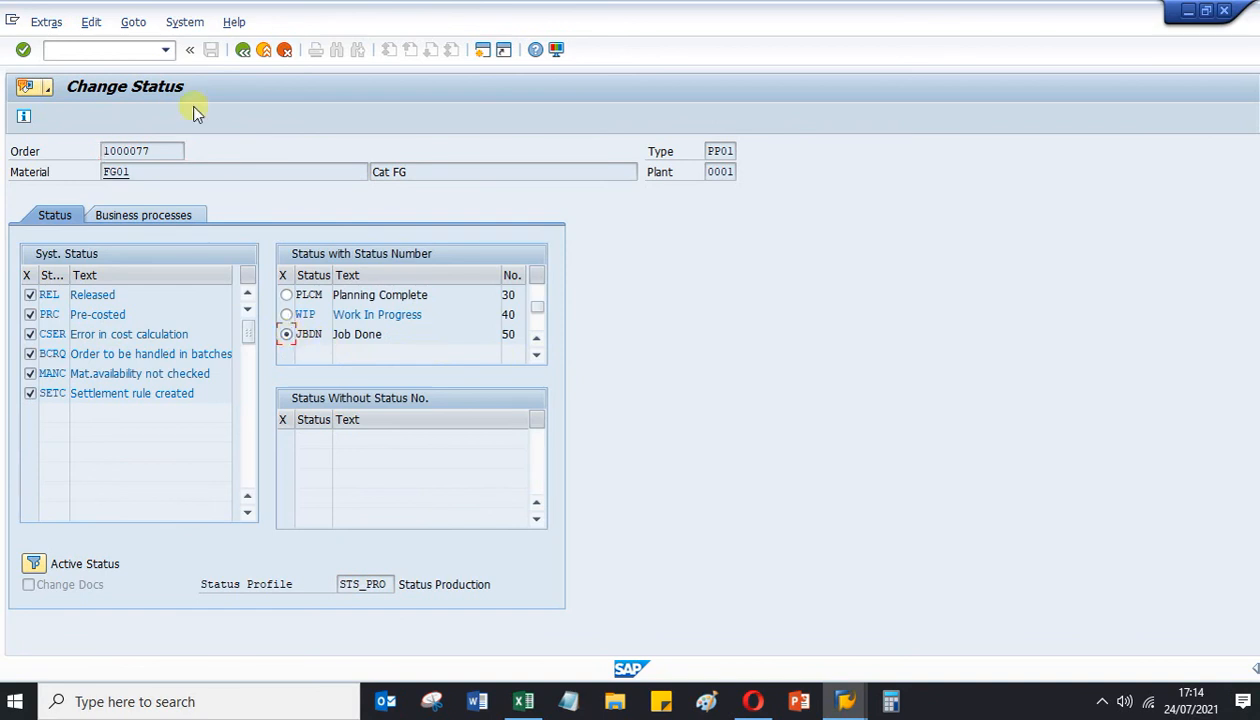
{"action": "left_click", "coordinate": [242, 49]}
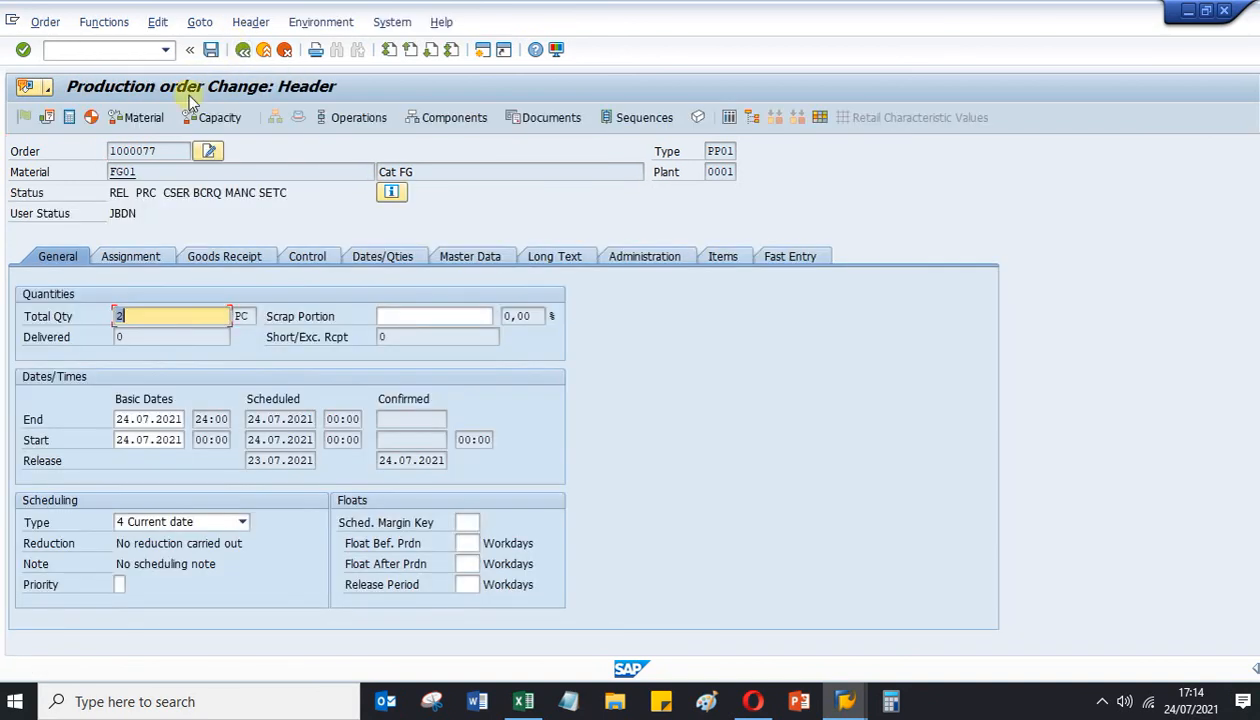
{"action": "left_click", "coordinate": [211, 49]}
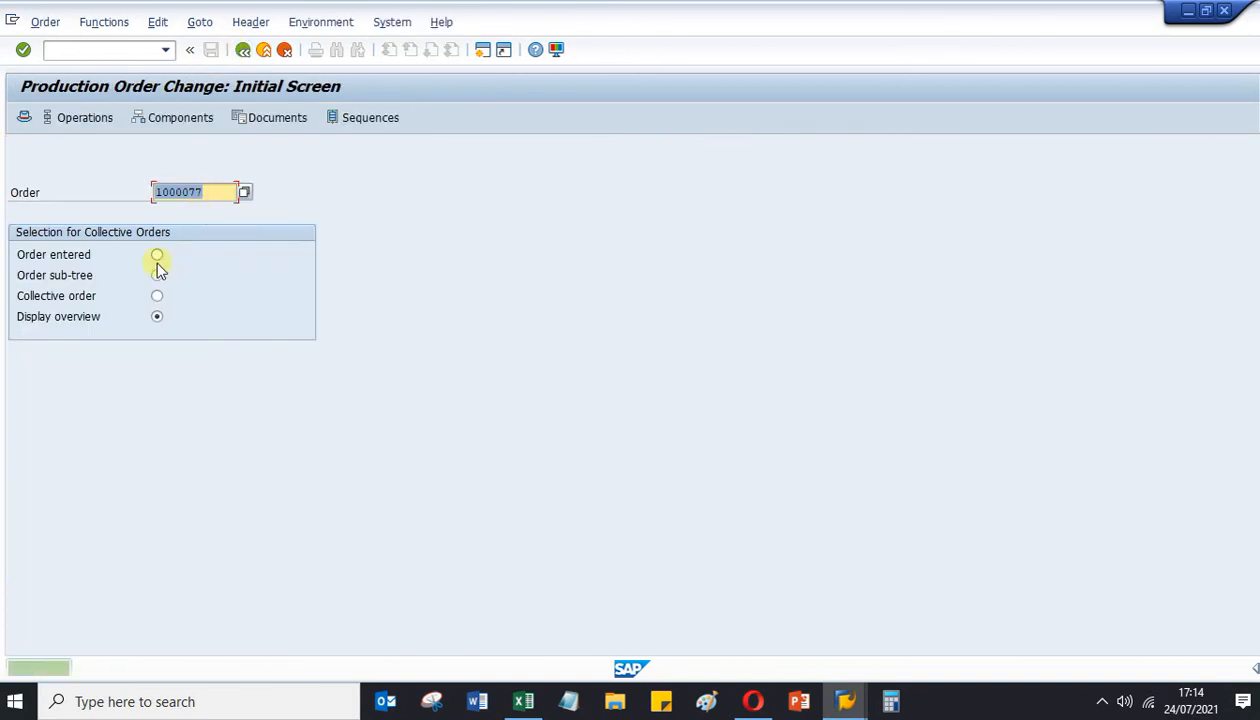
{"action": "key", "text": "Return"}
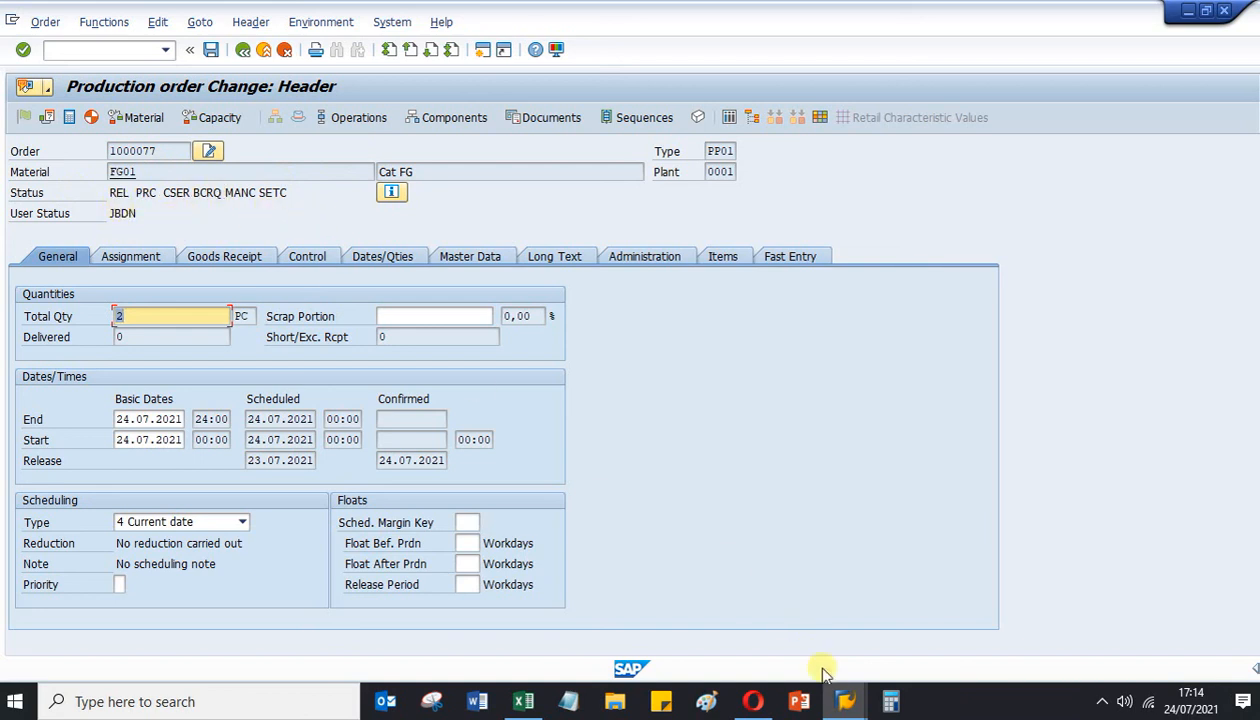
Switch to the status profile STS_PRO session and examine the transaction control of the INIT and PLIN statuses.
{"action": "left_click", "coordinate": [845, 700]}
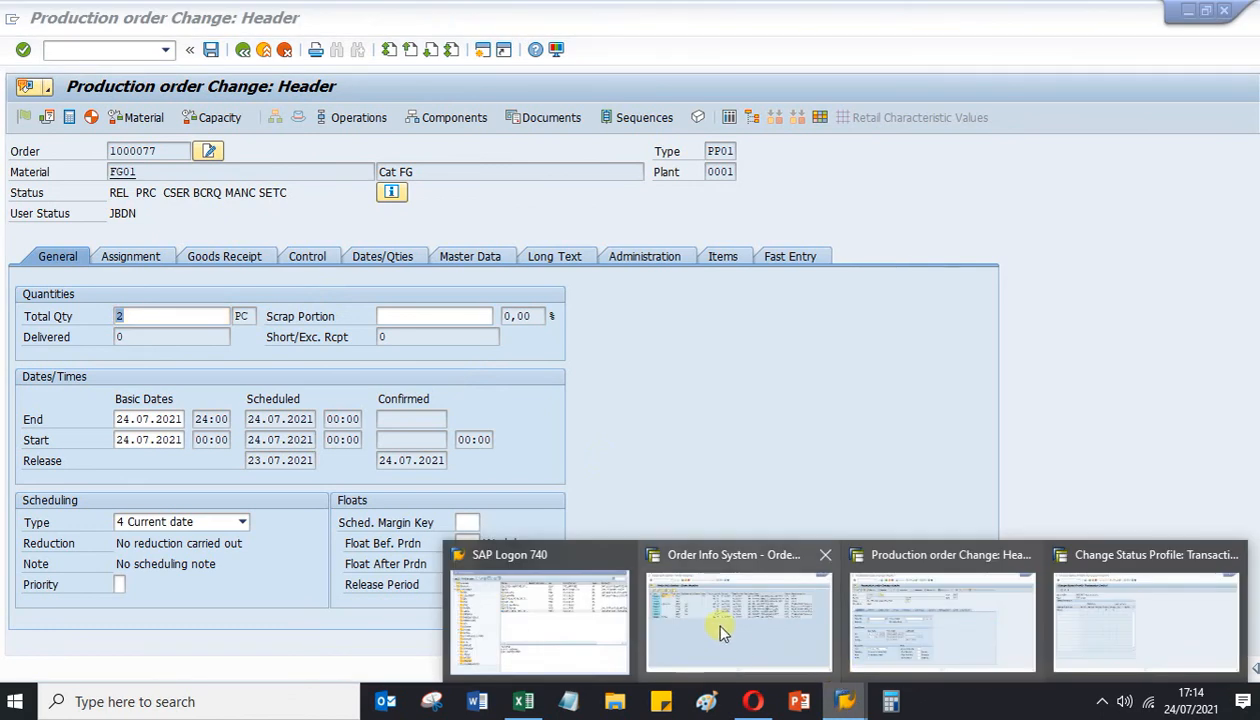
{"action": "left_click", "coordinate": [1082, 612]}
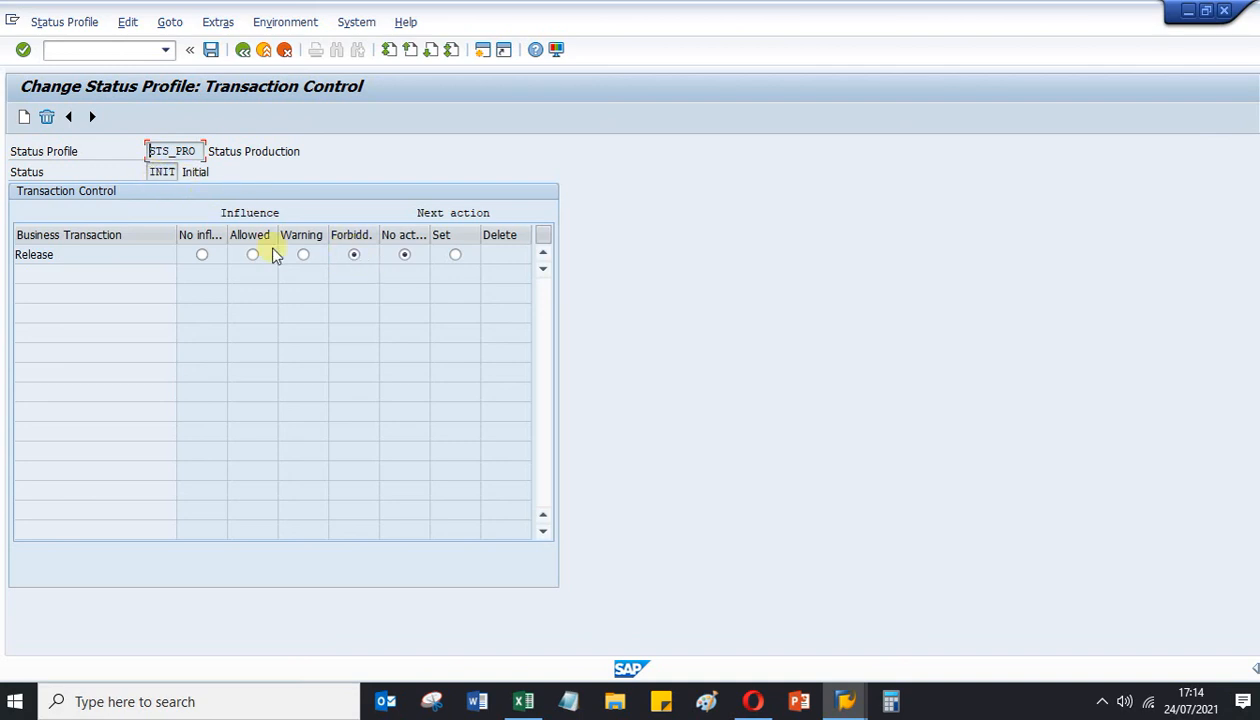
{"action": "left_click", "coordinate": [241, 51]}
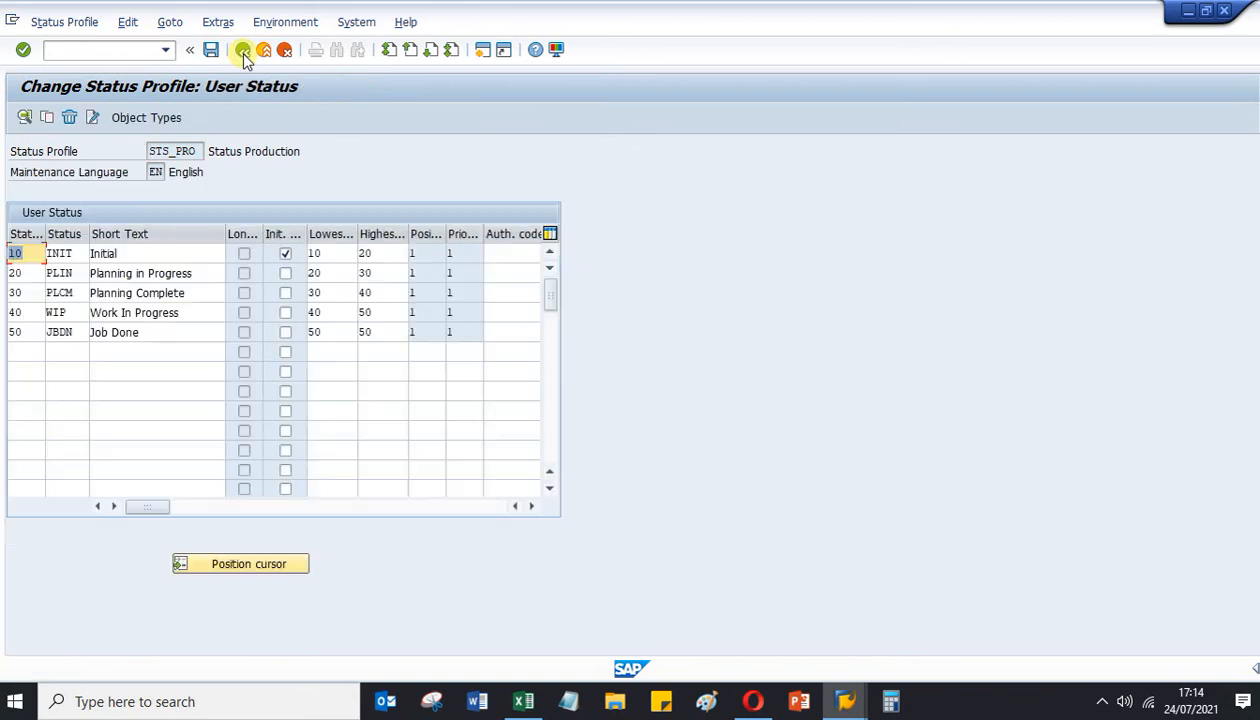
{"action": "double_click", "coordinate": [66, 257]}
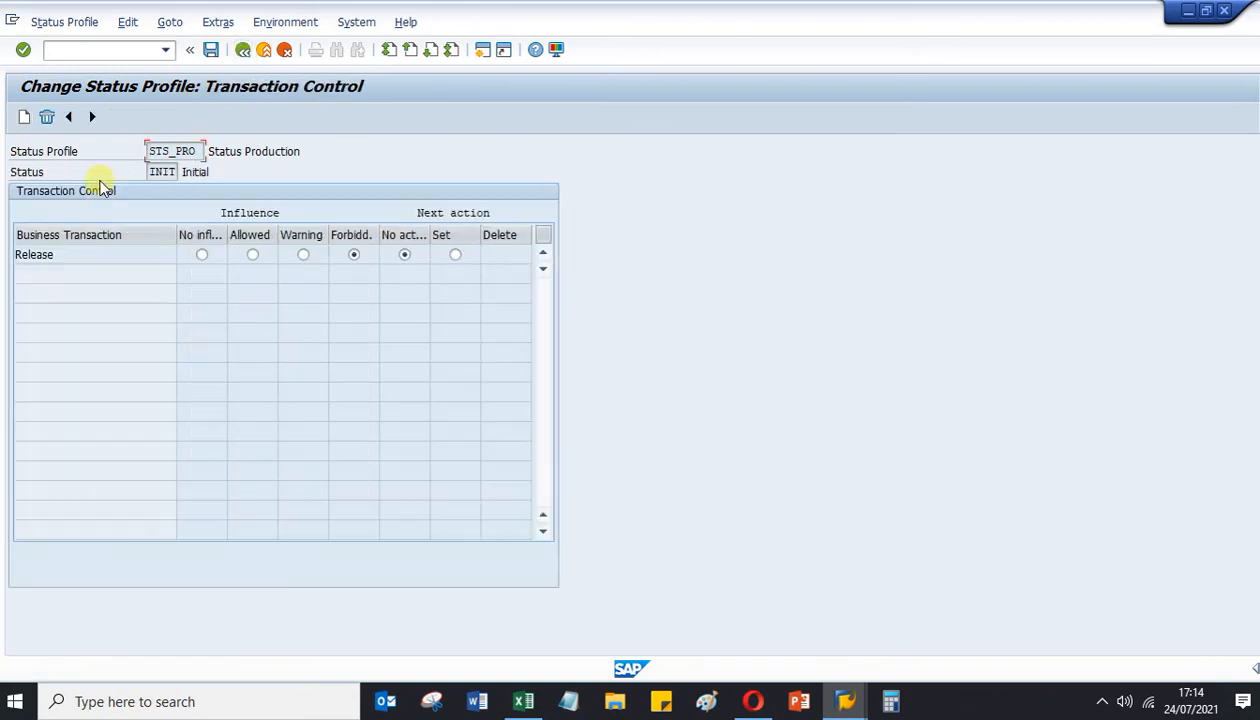
{"action": "left_click", "coordinate": [92, 118]}
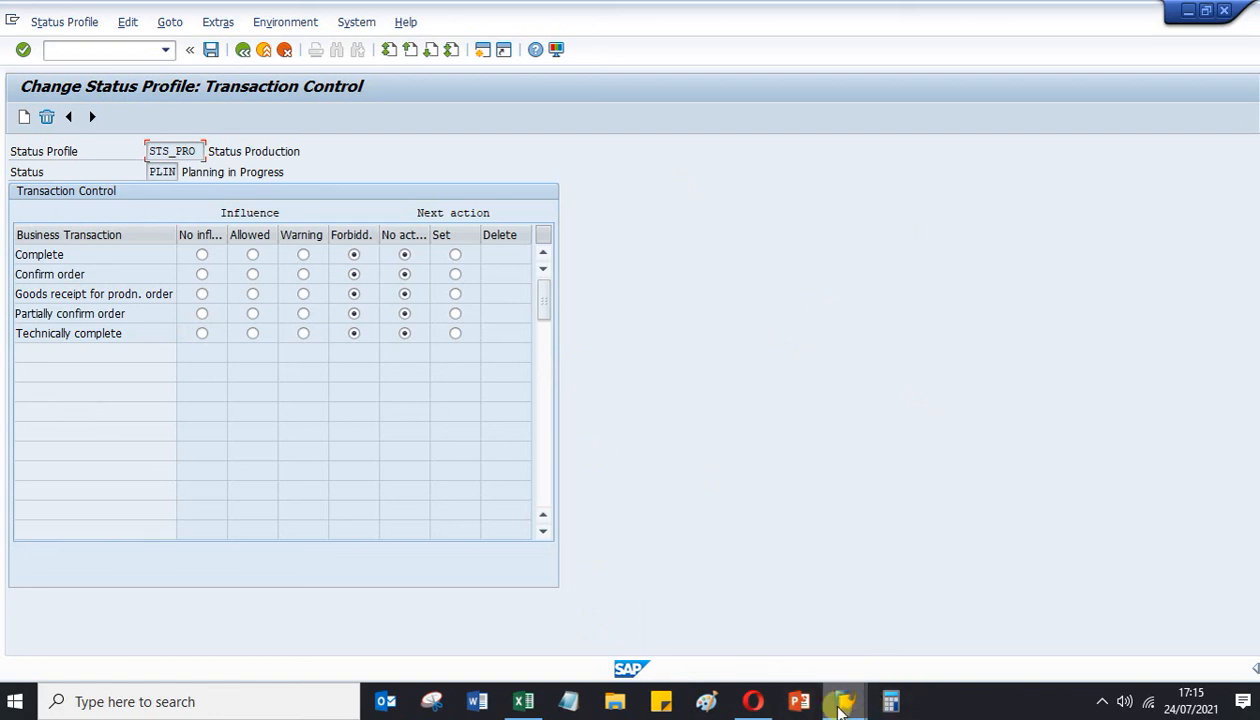
View the order headers list session, and switch to Opera to review the blog post's user status and transaction control screenshots.
{"action": "mouse_move", "coordinate": [848, 706]}
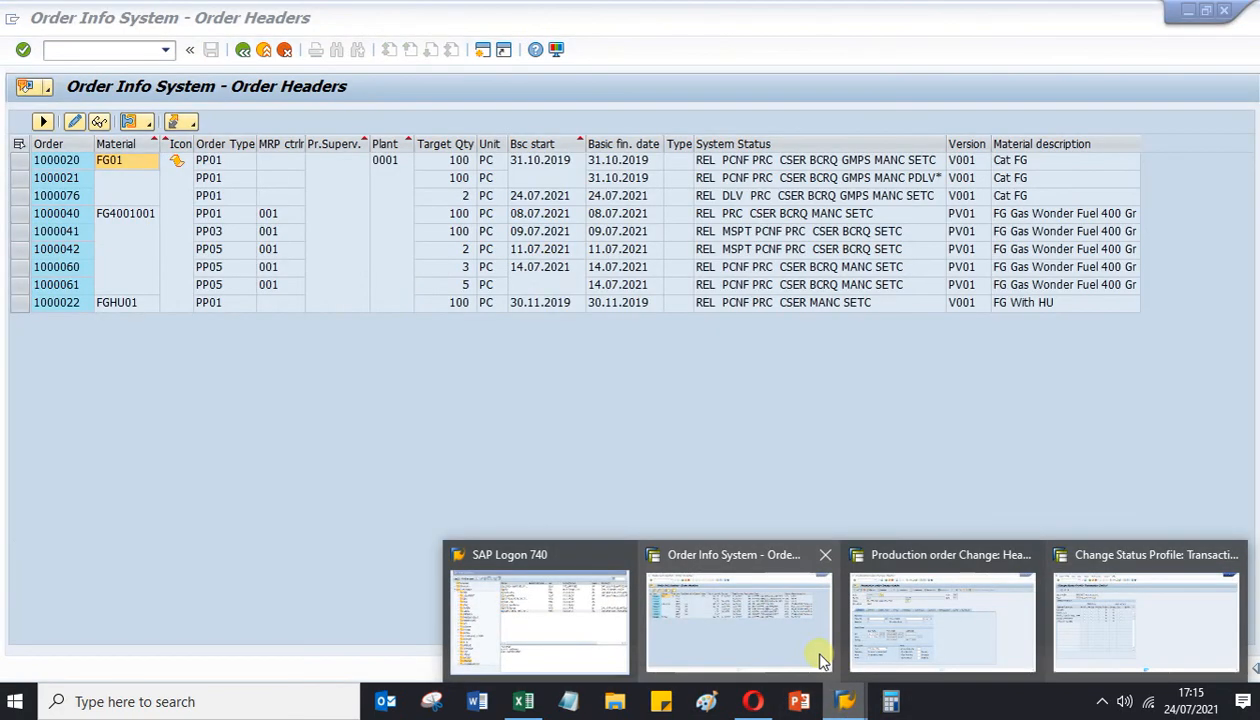
{"action": "left_click", "coordinate": [816, 656]}
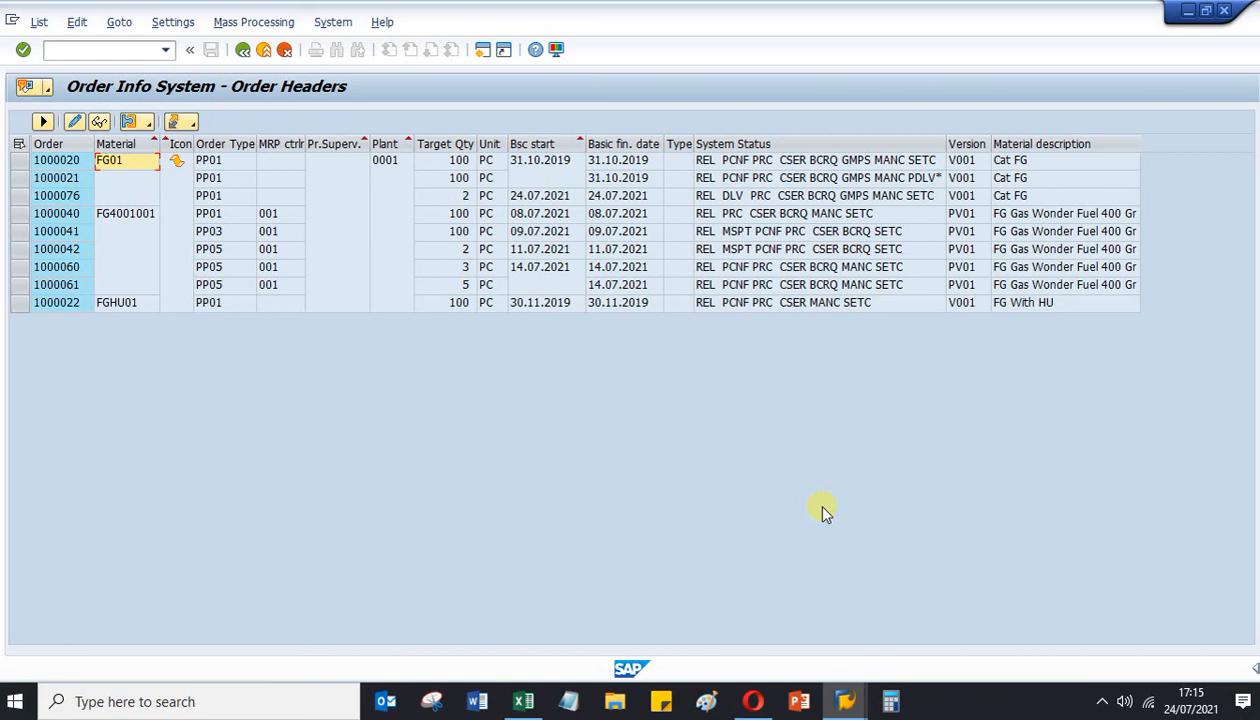
{"action": "mouse_move", "coordinate": [757, 706]}
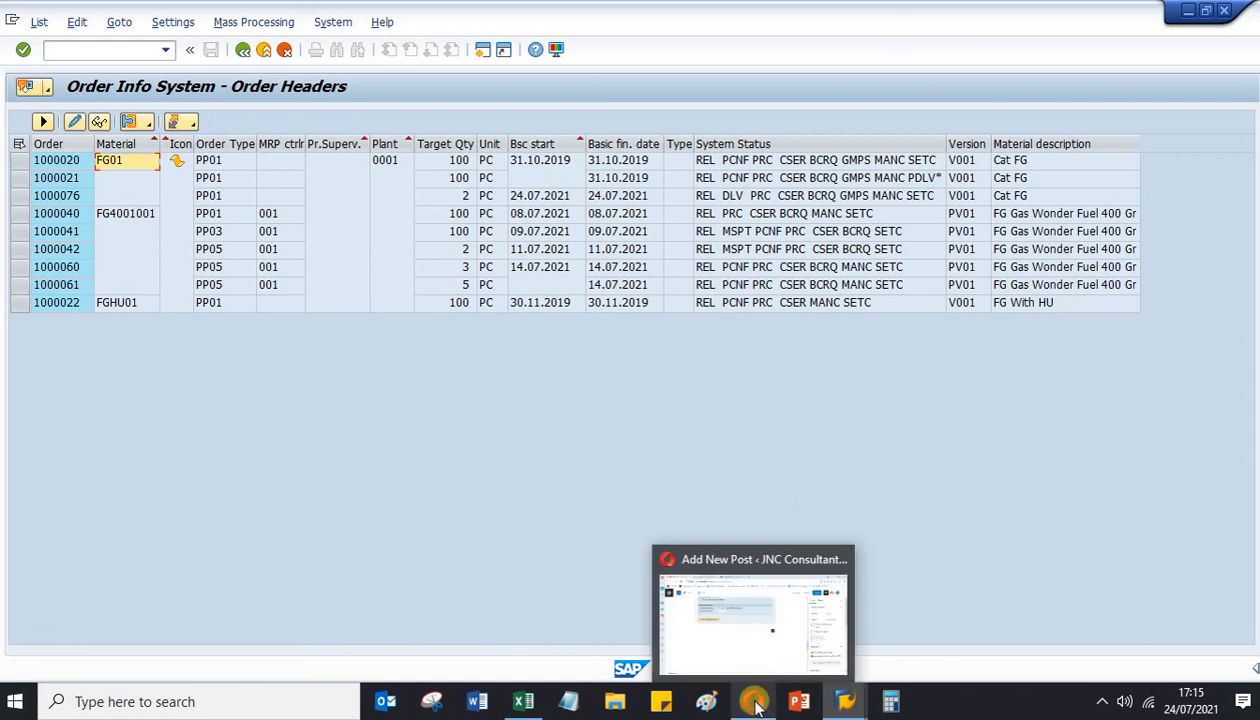
{"action": "mouse_move", "coordinate": [767, 670]}
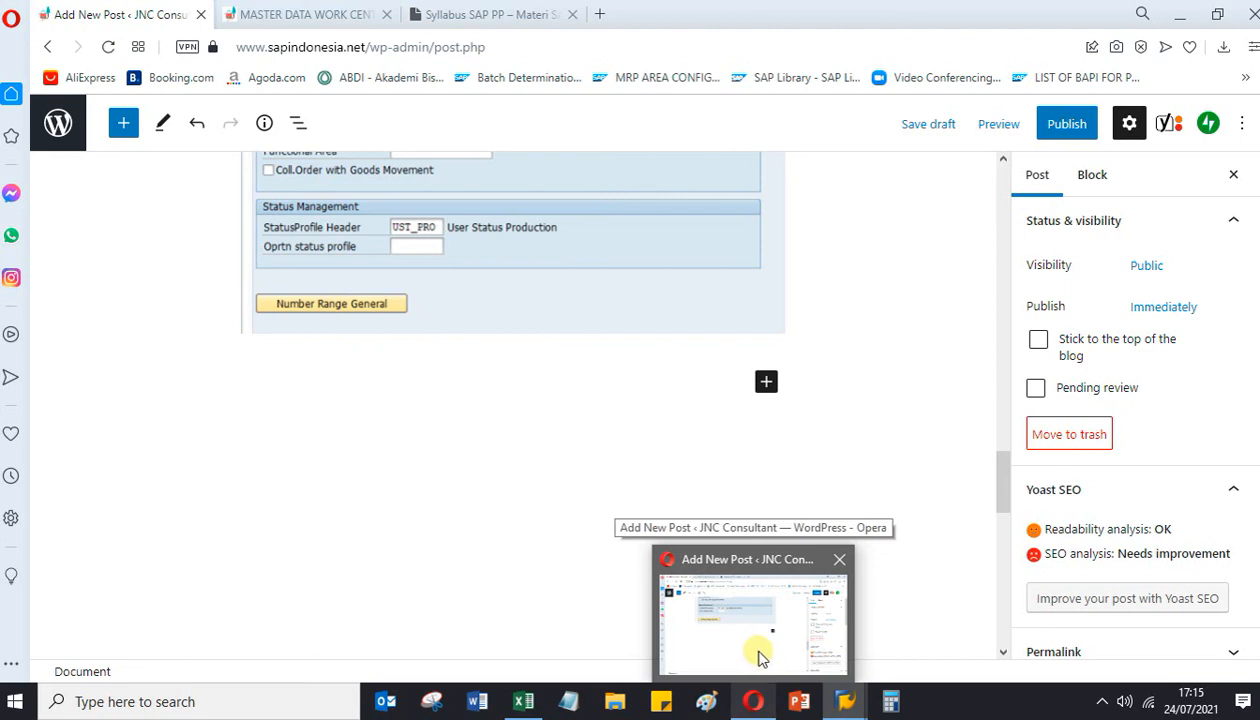
{"action": "left_click", "coordinate": [767, 668]}
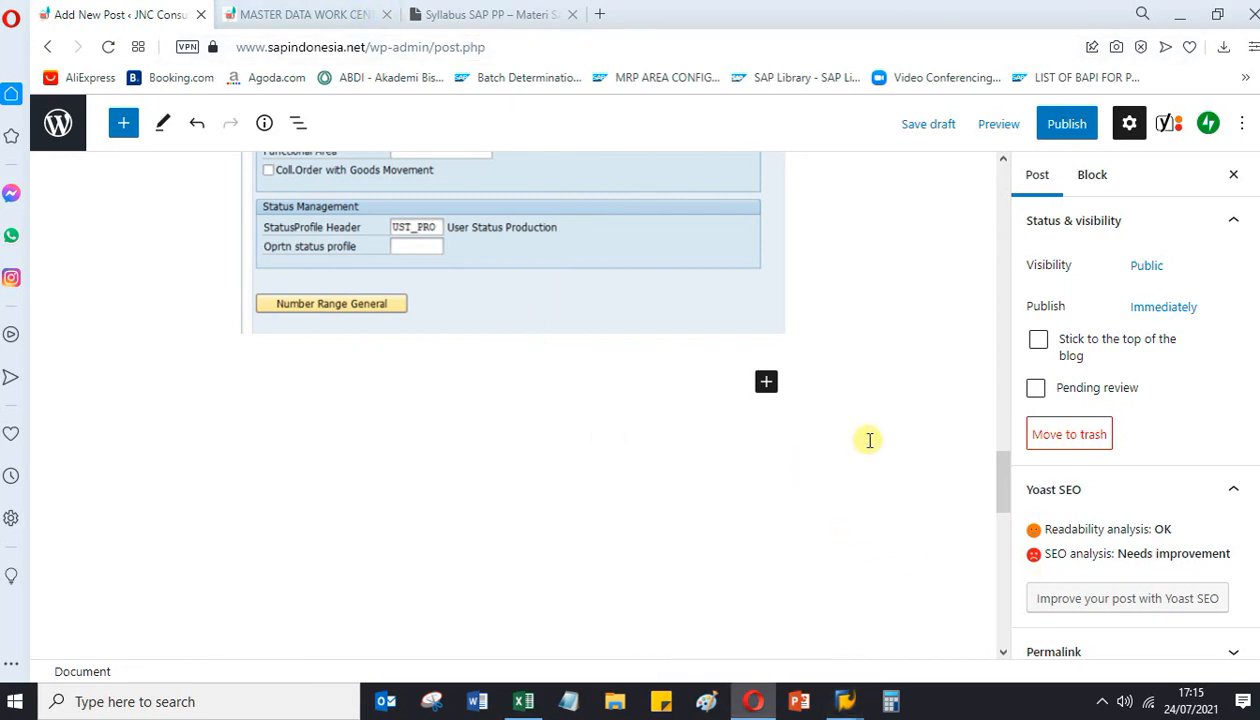
{"action": "scroll", "coordinate": [865, 440], "scroll_direction": "up", "scroll_amount": 8}
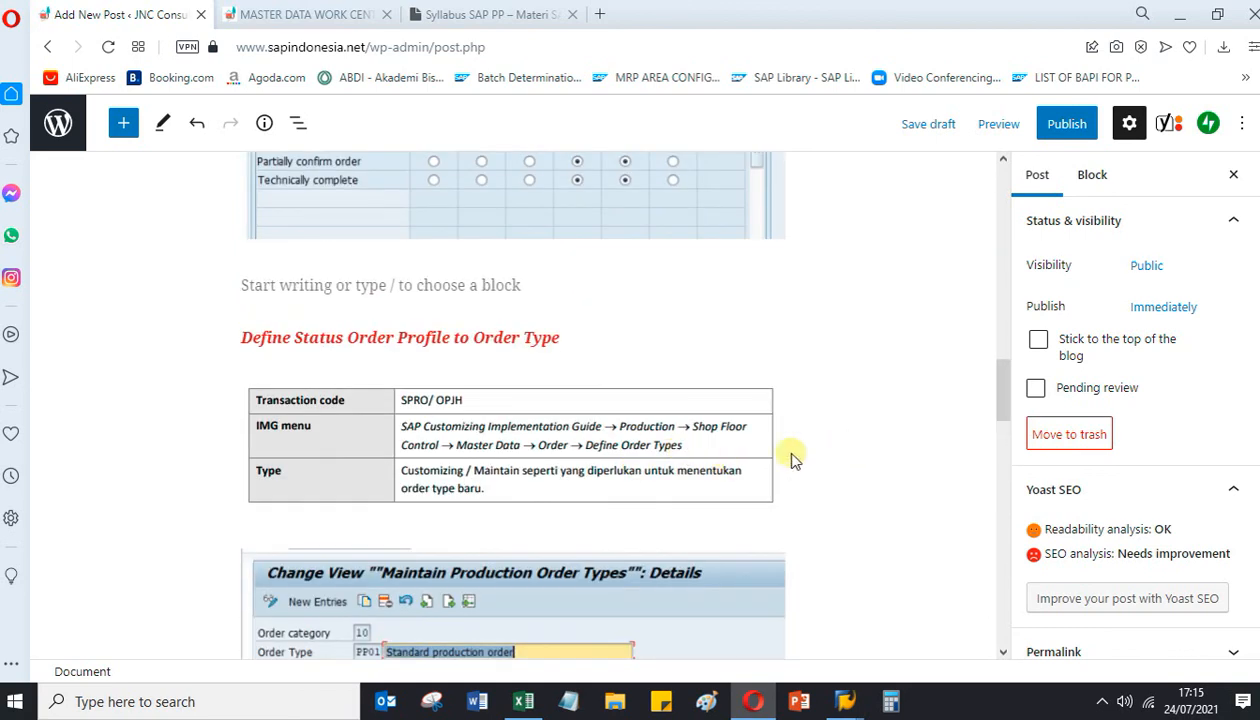
{"action": "scroll", "coordinate": [796, 458], "scroll_direction": "up", "scroll_amount": 10}
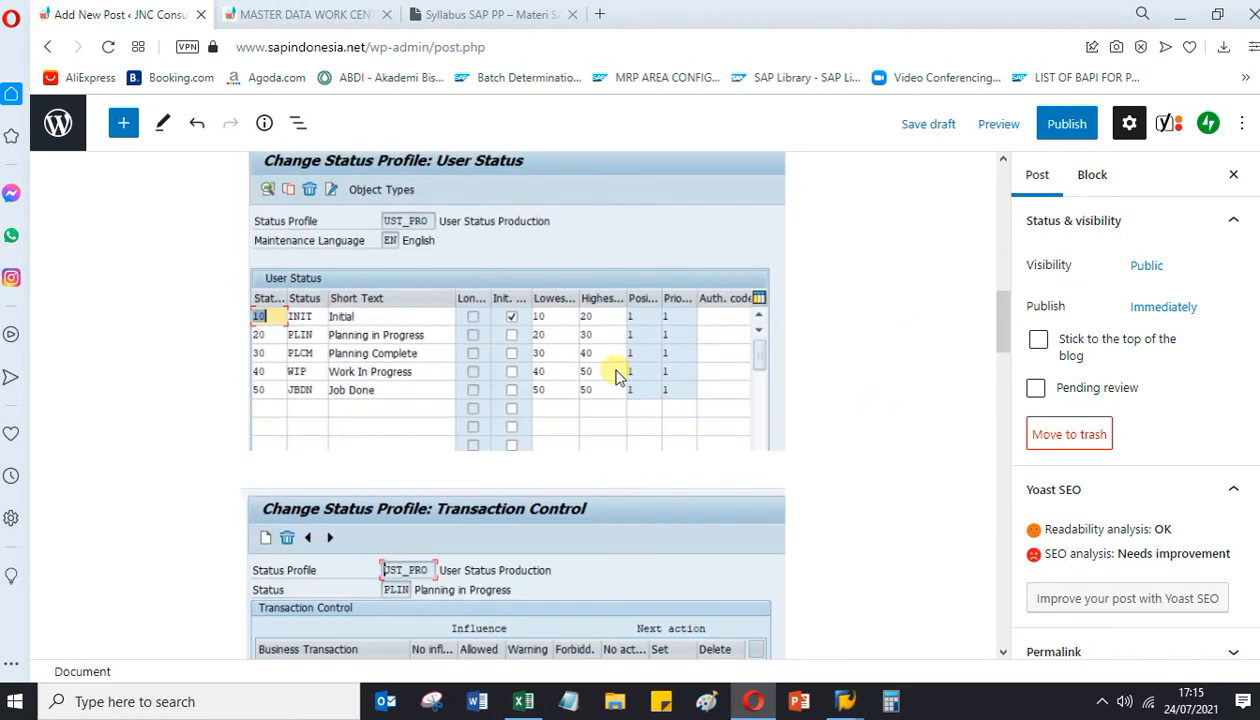
{"action": "mouse_move", "coordinate": [760, 705]}
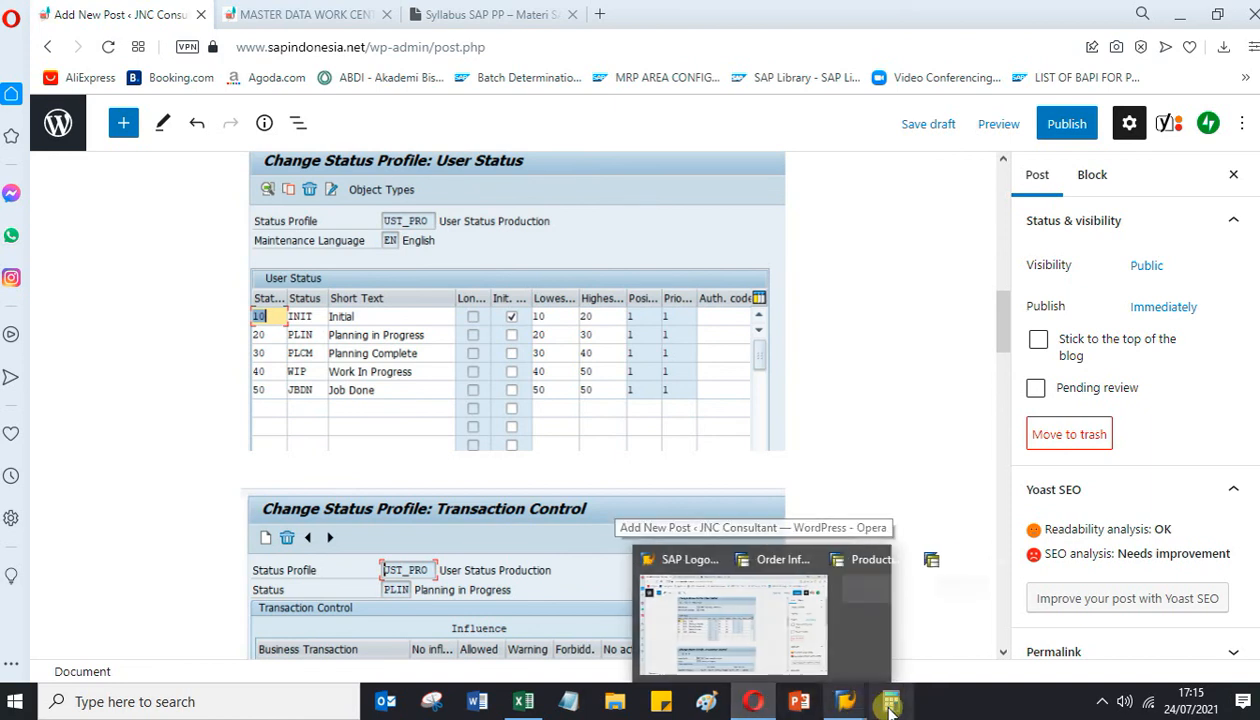
{"action": "left_click", "coordinate": [1103, 702]}
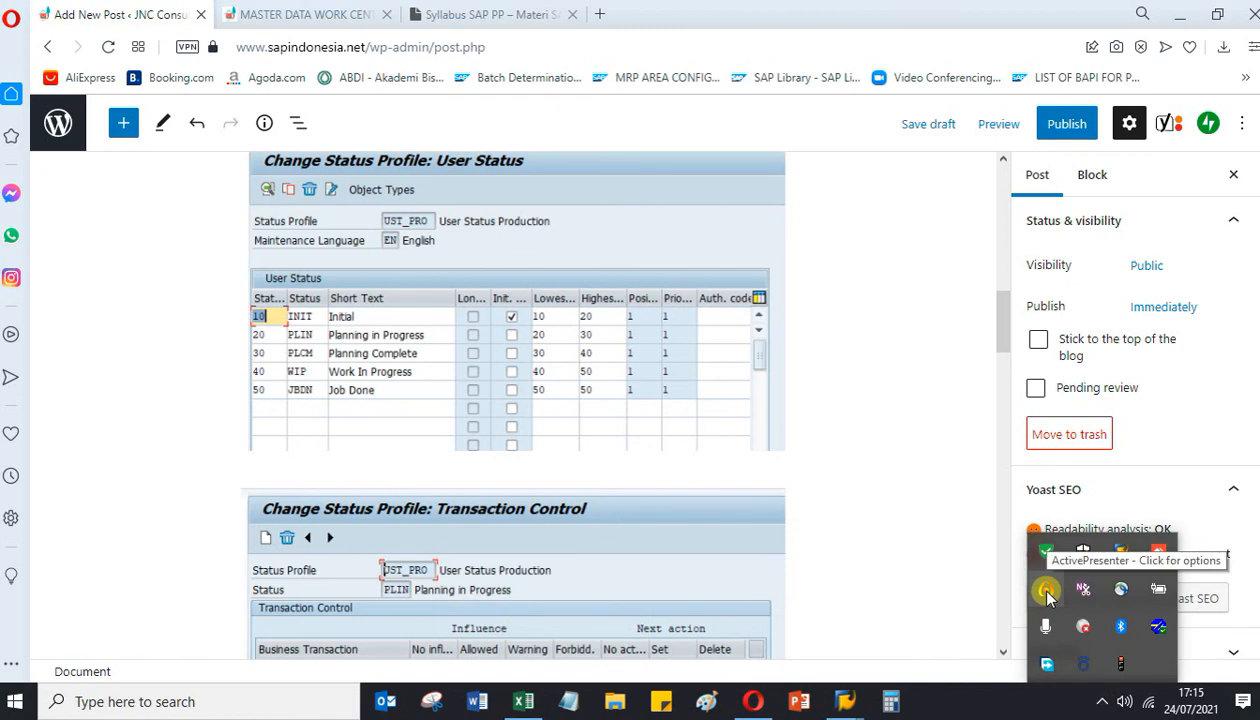
{"action": "mouse_move", "coordinate": [1047, 593]}
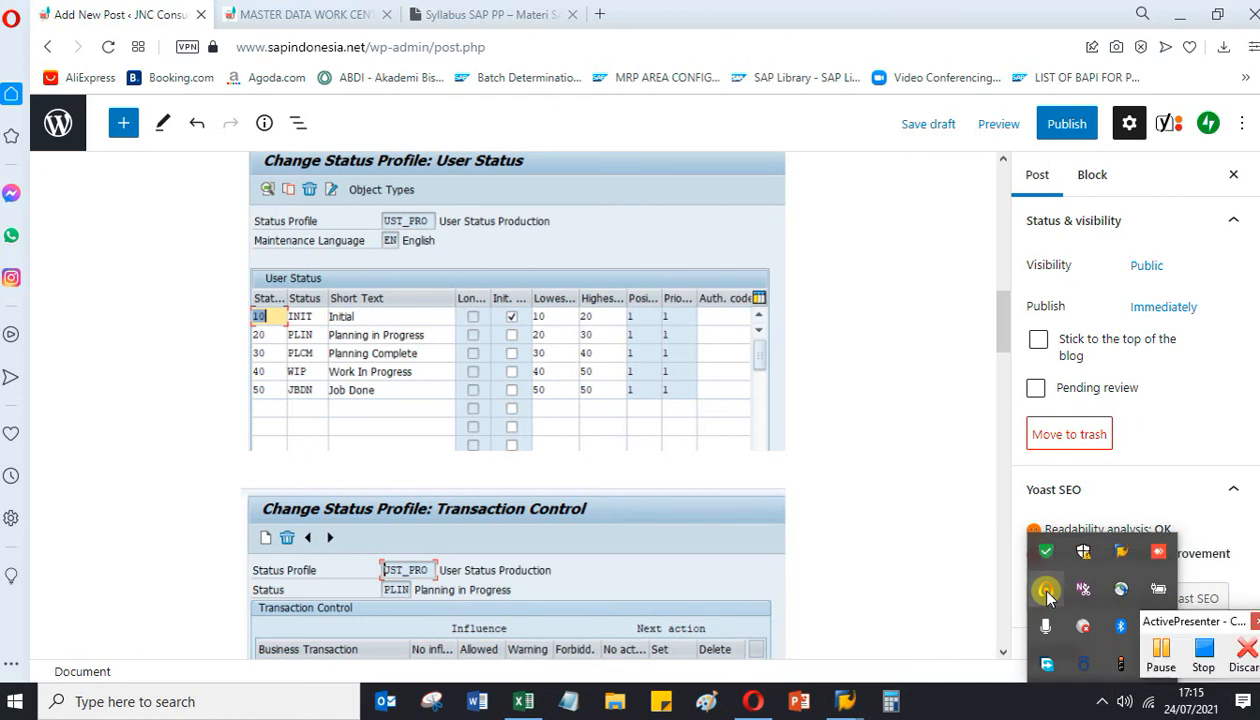